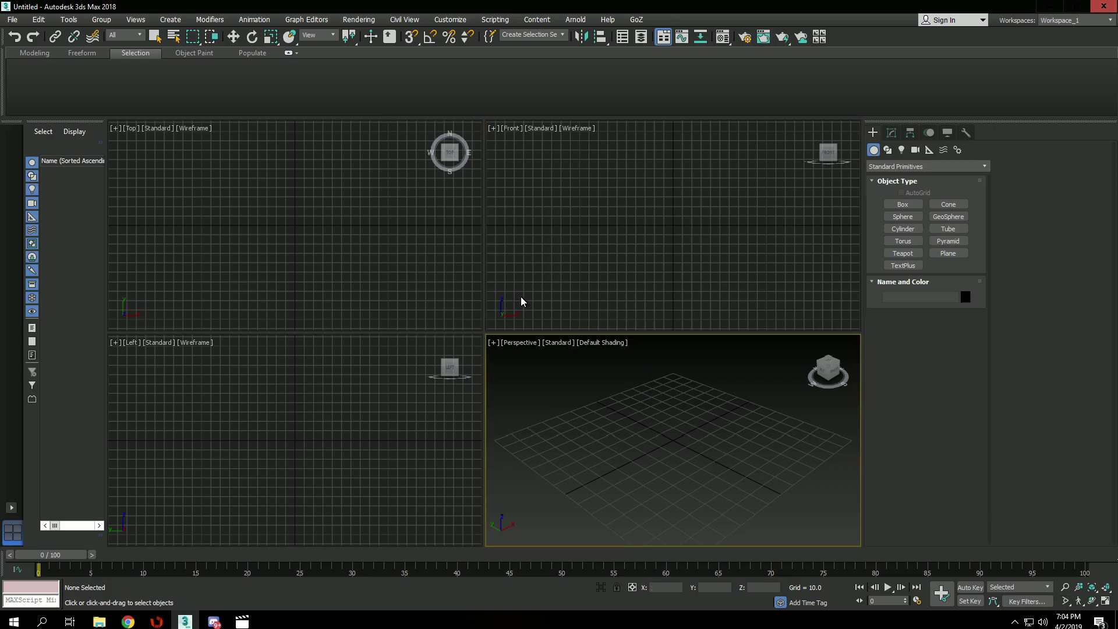
Import the glock_low_v2 FBX model from the recent files with the default import settings
{"action": "left_click", "coordinate": [12, 19]}
{"action": "mouse_move", "coordinate": [60, 181]}
{"action": "left_click", "coordinate": [176, 188]}
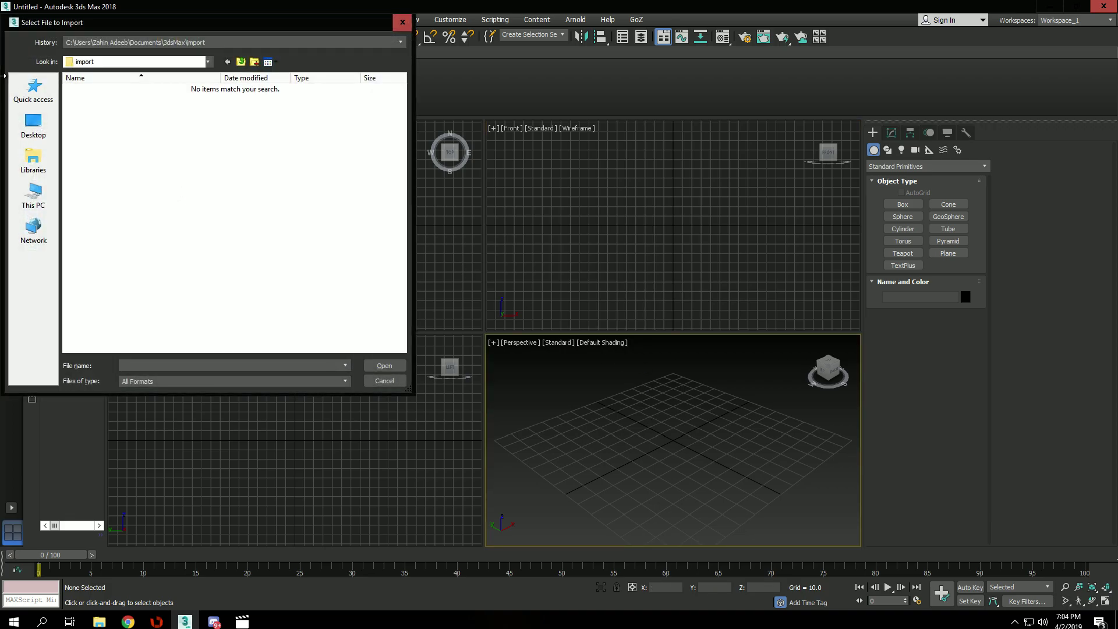
{"action": "left_click", "coordinate": [33, 90]}
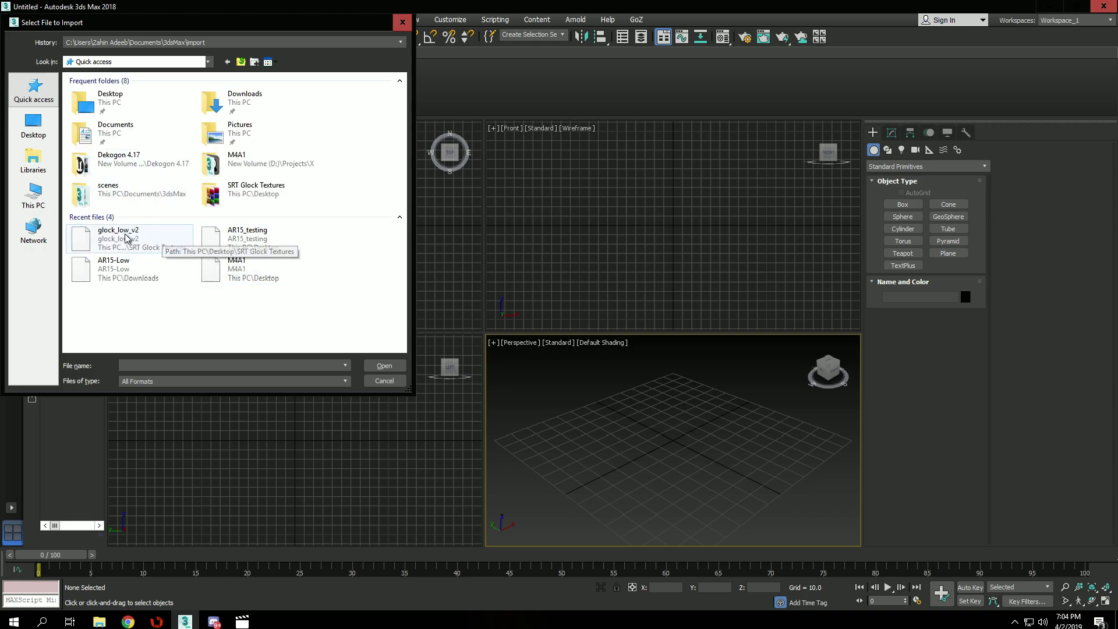
{"action": "double_click", "coordinate": [139, 240]}
{"action": "left_click", "coordinate": [615, 465]}
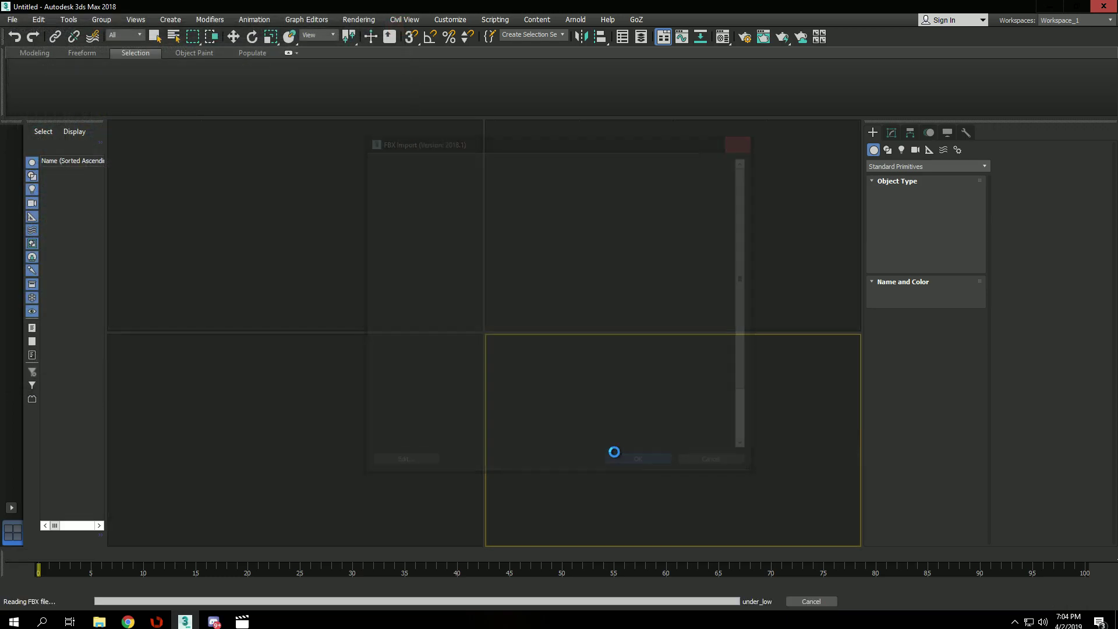
{"action": "middle_click_drag", "start_coordinate": [631, 422], "coordinate": [616, 424], "text": "alt"}
{"action": "middle_click_drag", "start_coordinate": [617, 424], "coordinate": [617, 463]}
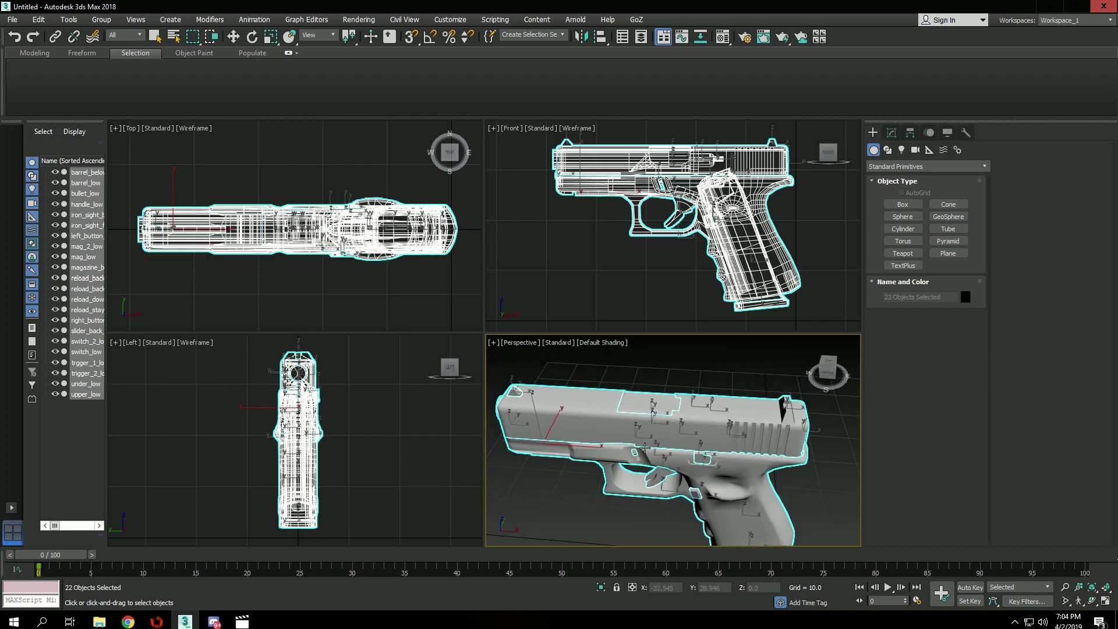
Maximize the Perspective viewport and isolate the pistol slide, upper_low, from the other parts
{"action": "key", "text": "alt+w"}
{"action": "middle_click_drag", "start_coordinate": [687, 376], "coordinate": [656, 417], "text": "alt"}
{"action": "left_click", "coordinate": [625, 374]}
{"action": "middle_click_drag", "start_coordinate": [624, 374], "coordinate": [599, 400], "text": "alt"}
{"action": "key", "text": "alt+q"}
{"action": "key", "text": "alt+q"}
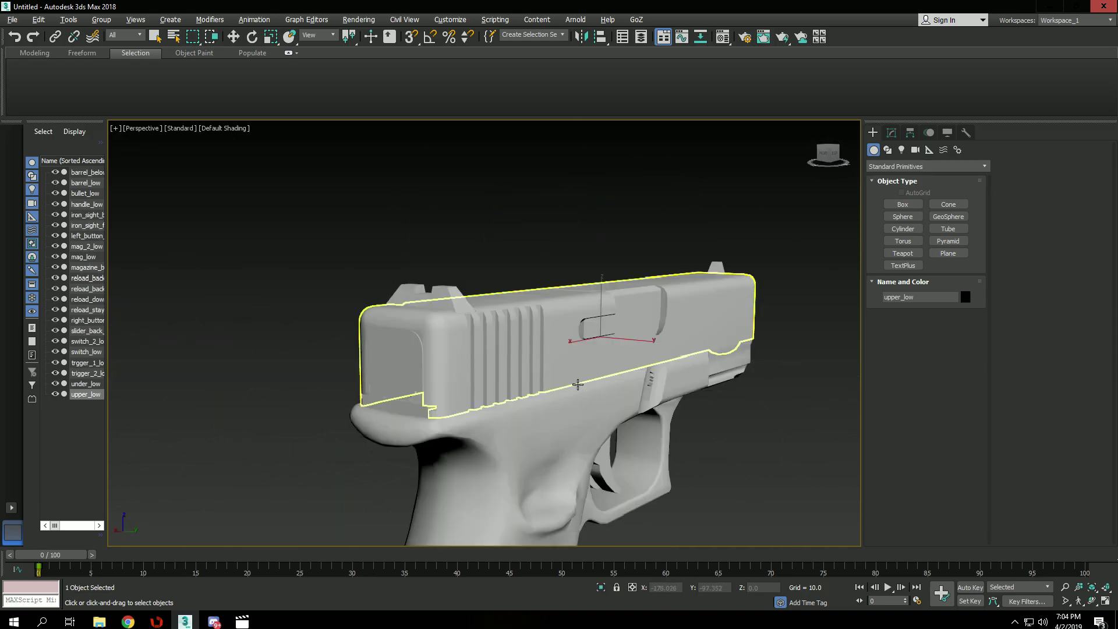
{"action": "key", "text": "alt+q"}
{"action": "key", "text": "alt+q"}
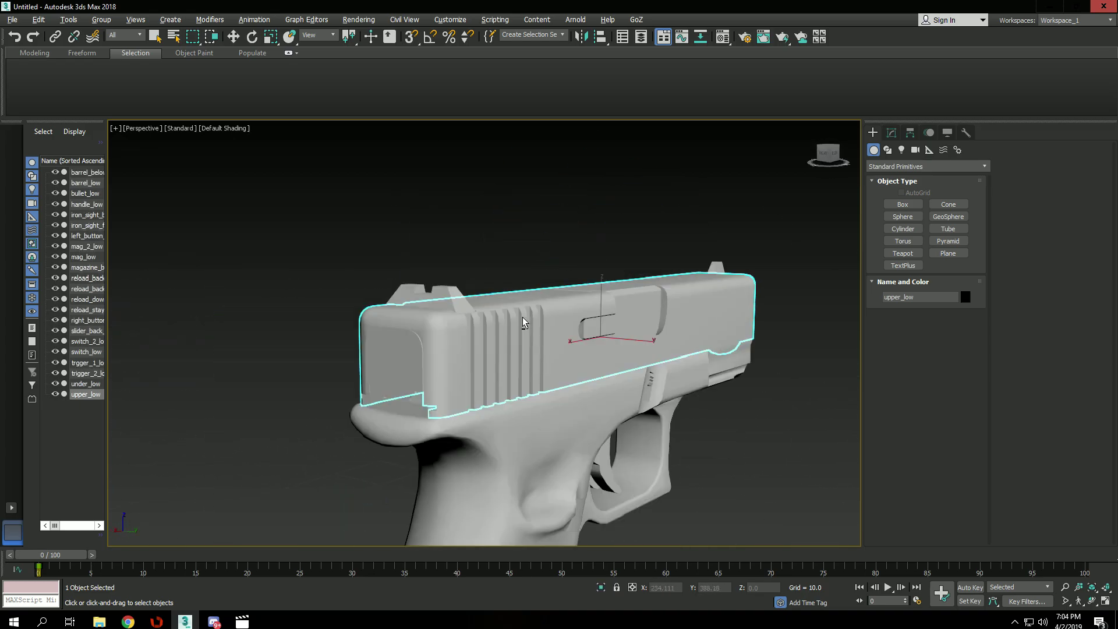
{"action": "key", "text": "ctrl+i"}
{"action": "key", "text": "alt+h"}
{"action": "left_click", "coordinate": [524, 321]}
{"action": "middle_click_drag", "start_coordinate": [523, 321], "coordinate": [554, 315], "text": "alt"}
Turn on edged faces and examine the topology of the isolated slide
{"action": "key", "text": "F4"}
{"action": "scroll", "coordinate": [487, 308], "scroll_direction": "up", "scroll_amount": 3}
{"action": "scroll", "coordinate": [557, 329], "scroll_direction": "up", "scroll_amount": 3}
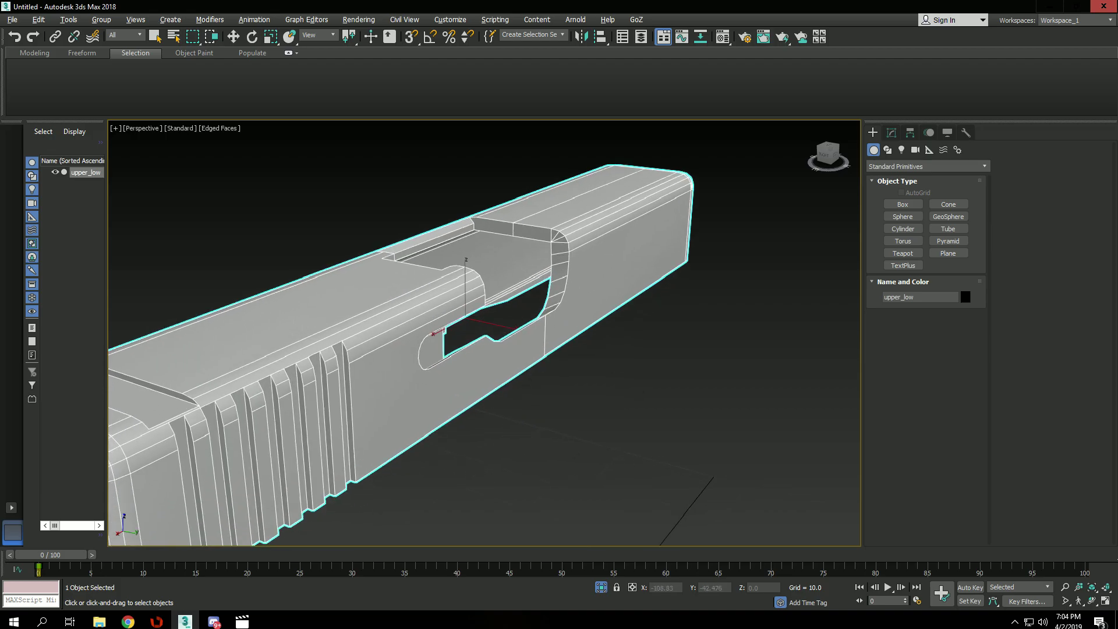
{"action": "scroll", "coordinate": [558, 310], "scroll_direction": "down", "scroll_amount": 4}
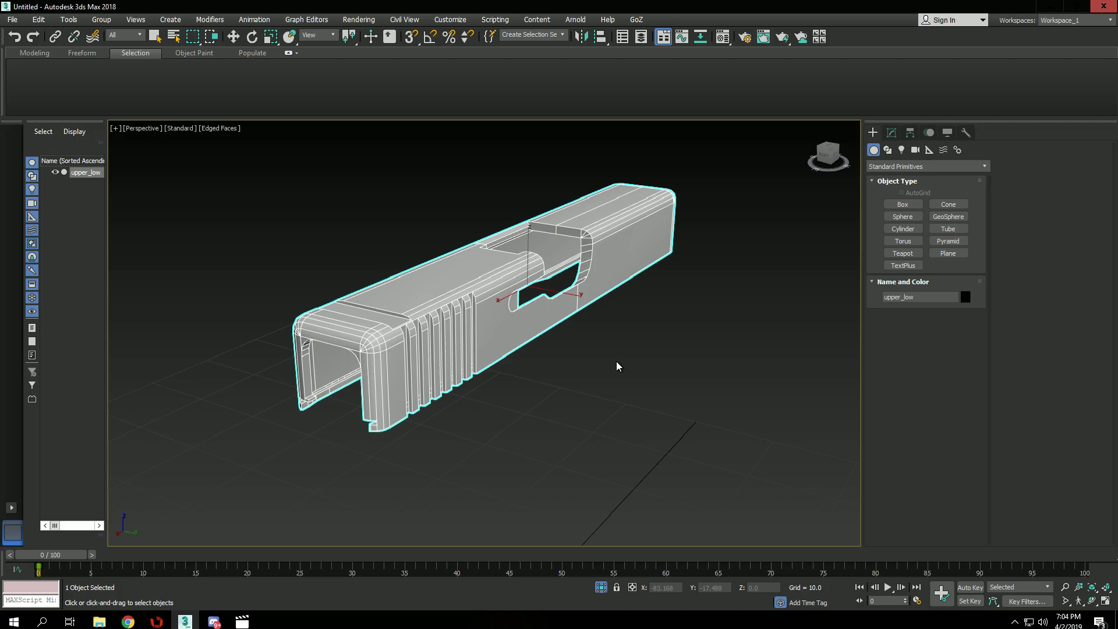
{"action": "middle_click_drag", "start_coordinate": [604, 362], "coordinate": [548, 356], "text": "alt"}
{"action": "left_click", "coordinate": [547, 357]}
{"action": "left_click", "coordinate": [464, 319]}
{"action": "middle_click_drag", "start_coordinate": [513, 312], "coordinate": [529, 348]}
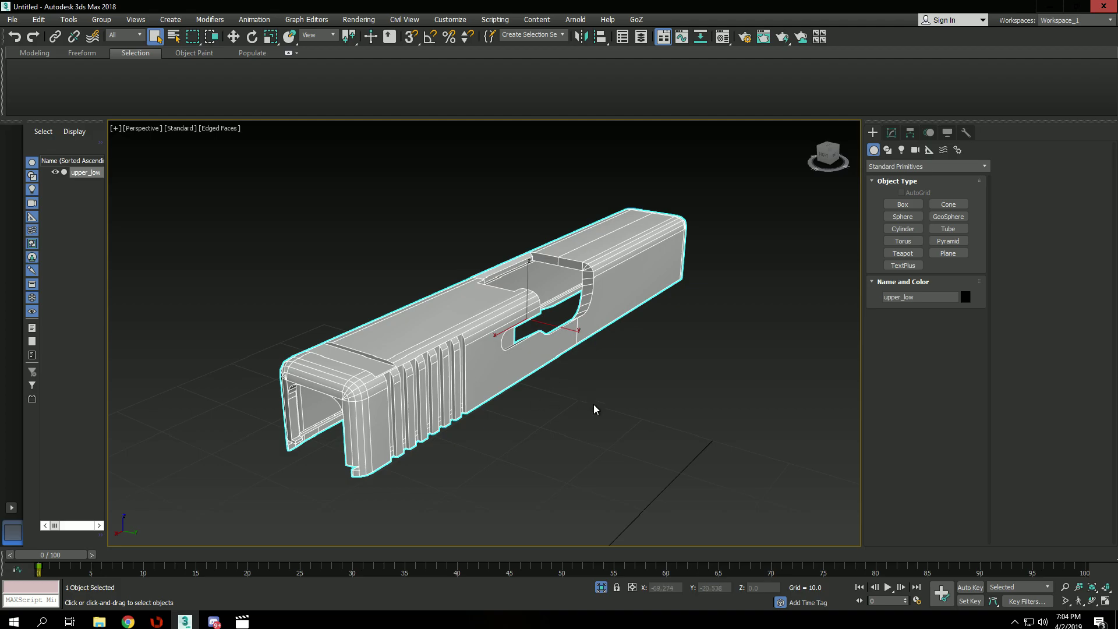
{"action": "key", "text": "F4"}
{"action": "key", "text": "F4"}
{"action": "left_click", "coordinate": [506, 218]}
{"action": "left_click", "coordinate": [606, 234]}
Send the selected slide to ZBrush through GoZ and dismiss the Home Page and LightBox
{"action": "left_click", "coordinate": [640, 19]}
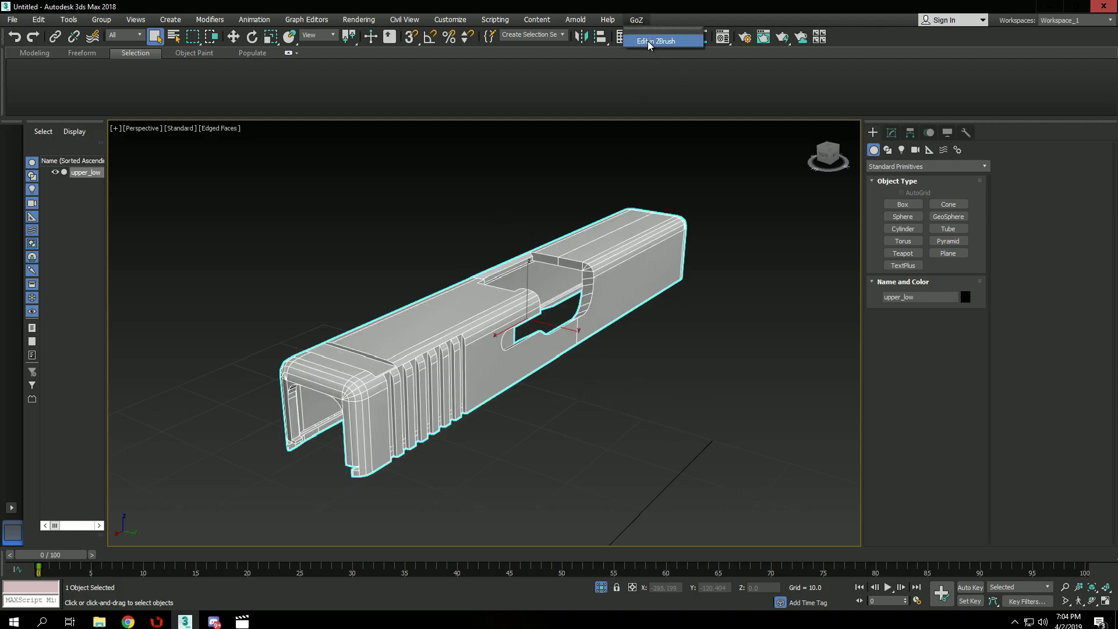
{"action": "left_click", "coordinate": [655, 37]}
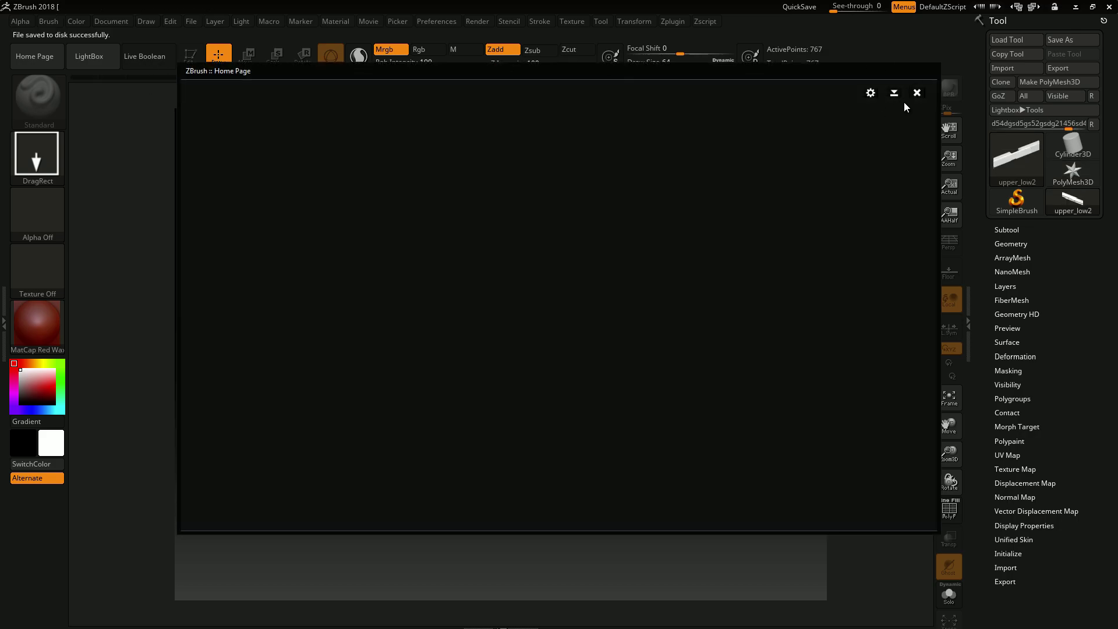
{"action": "left_click", "coordinate": [917, 93]}
{"action": "key", "text": "comma"}
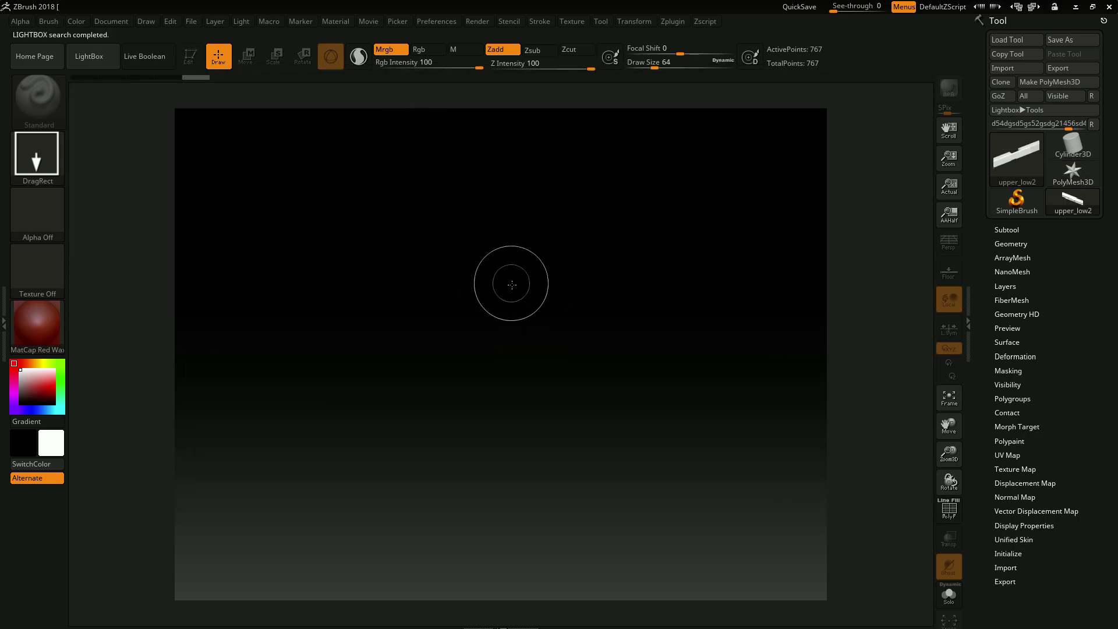
Place the imported slide on the canvas in Edit mode and frame it
{"action": "left_click", "coordinate": [190, 56]}
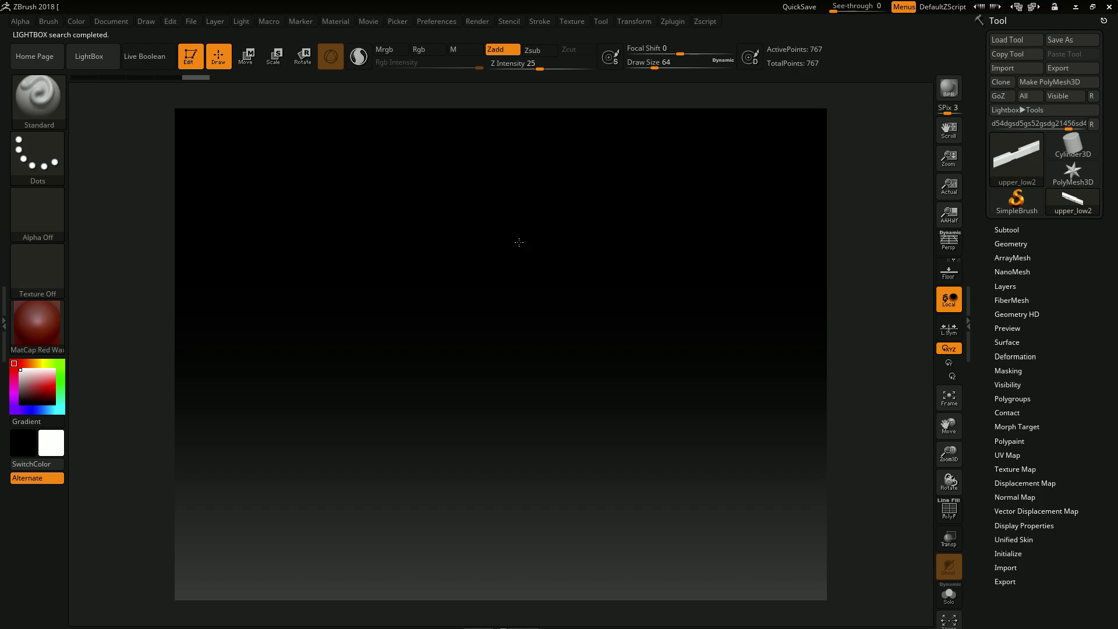
{"action": "key", "text": "space"}
{"action": "mouse_move", "coordinate": [522, 242]}
{"action": "left_mouse_down"}
{"action": "mouse_move", "coordinate": [589, 251]}
{"action": "mouse_move", "coordinate": [501, 265]}
{"action": "mouse_move", "coordinate": [607, 309]}
{"action": "mouse_move", "coordinate": [642, 195]}
{"action": "mouse_move", "coordinate": [606, 160]}
{"action": "mouse_move", "coordinate": [571, 214]}
{"action": "mouse_move", "coordinate": [634, 246]}
{"action": "mouse_move", "coordinate": [623, 257]}
{"action": "mouse_move", "coordinate": [629, 287]}
{"action": "mouse_move", "coordinate": [582, 349]}
{"action": "mouse_move", "coordinate": [659, 388]}
{"action": "left_mouse_up"}
{"action": "key", "text": "f"}
{"action": "mouse_move", "coordinate": [687, 404]}
{"action": "right_mouse_down", "text": "ctrl"}
{"action": "mouse_move", "coordinate": [655, 297]}
{"action": "mouse_move", "coordinate": [627, 345]}
{"action": "mouse_move", "coordinate": [617, 311]}
{"action": "mouse_move", "coordinate": [670, 364]}
{"action": "mouse_move", "coordinate": [646, 332]}
{"action": "mouse_move", "coordinate": [676, 332]}
{"action": "mouse_move", "coordinate": [564, 214]}
{"action": "mouse_move", "coordinate": [595, 340]}
{"action": "mouse_move", "coordinate": [631, 331]}
{"action": "right_mouse_up", "text": "ctrl"}
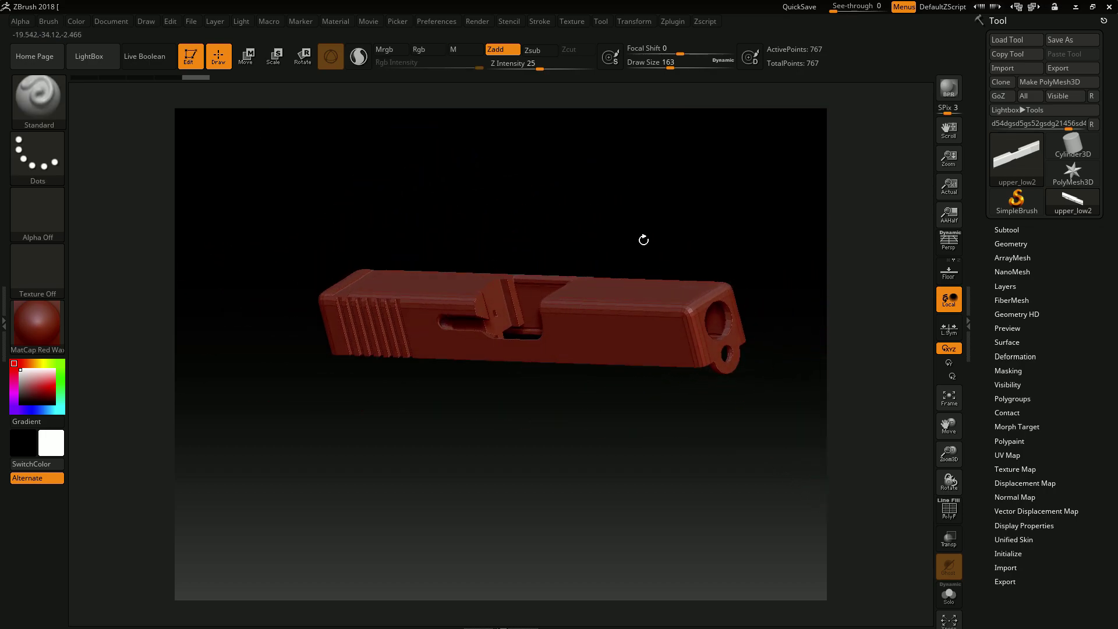
Remesh the slide with DynaMesh Master at a polycount of 2 million and blur 2
{"action": "left_click", "coordinate": [673, 21]}
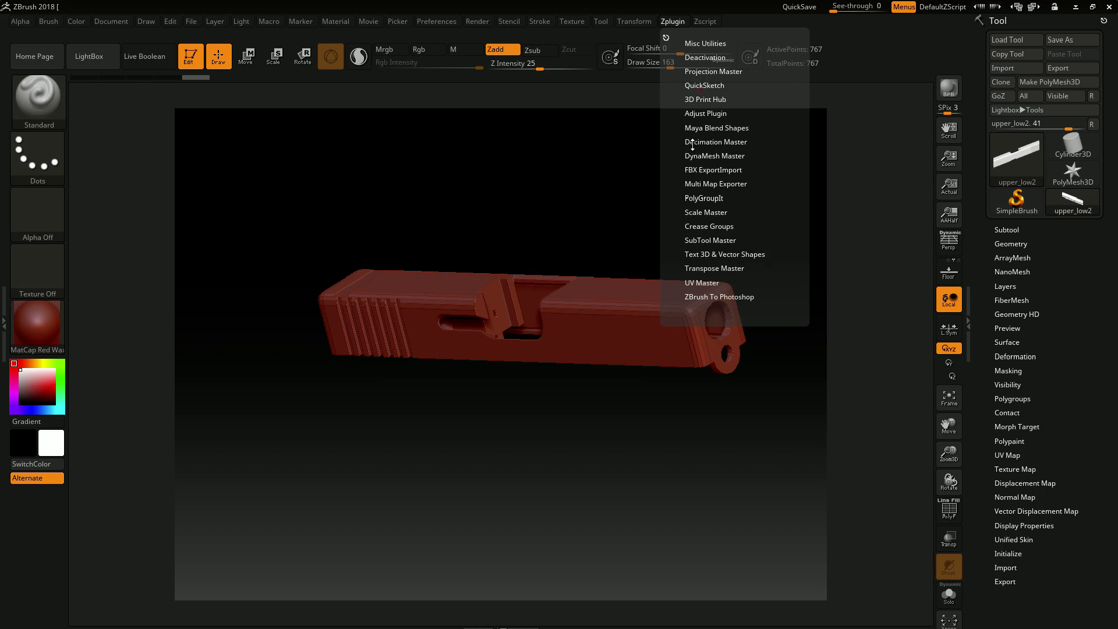
{"action": "left_click", "coordinate": [702, 157]}
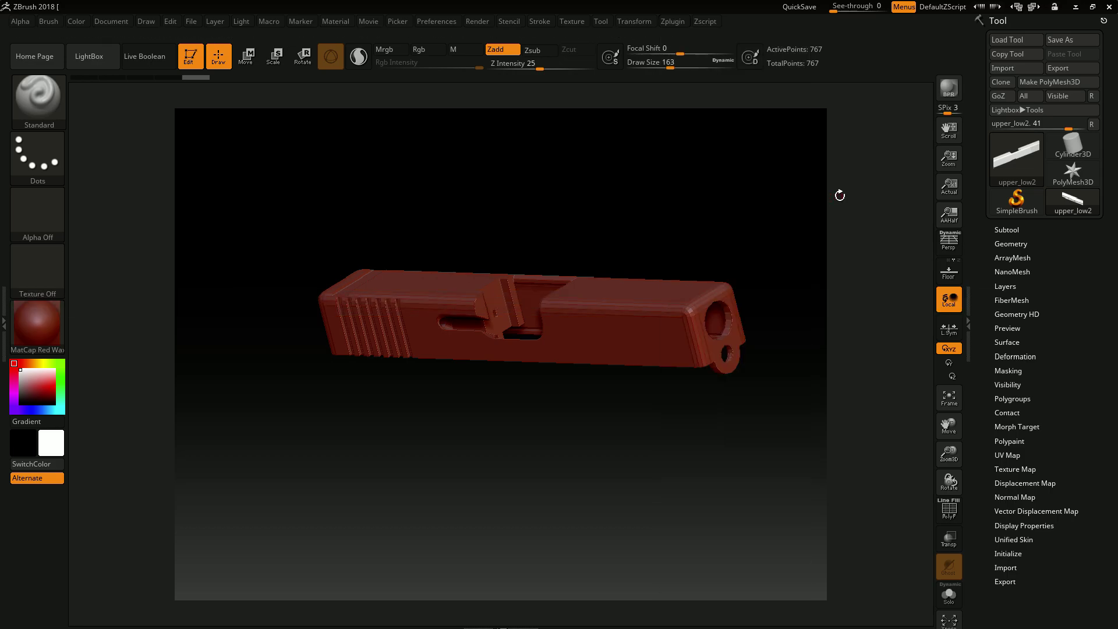
{"action": "left_click", "coordinate": [673, 21]}
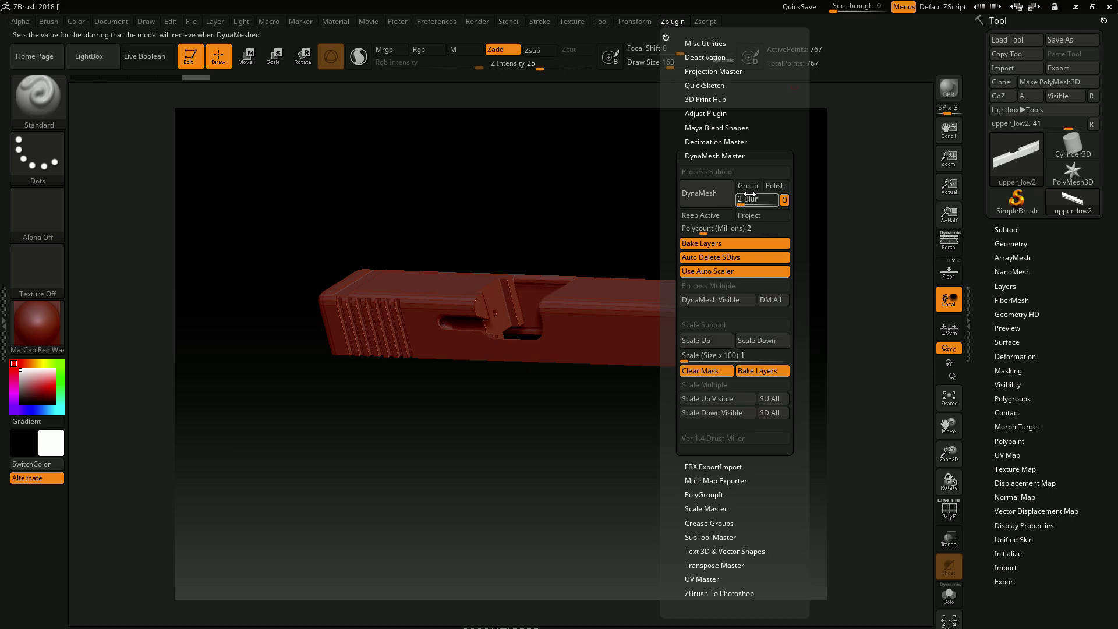
{"action": "left_click", "coordinate": [702, 194]}
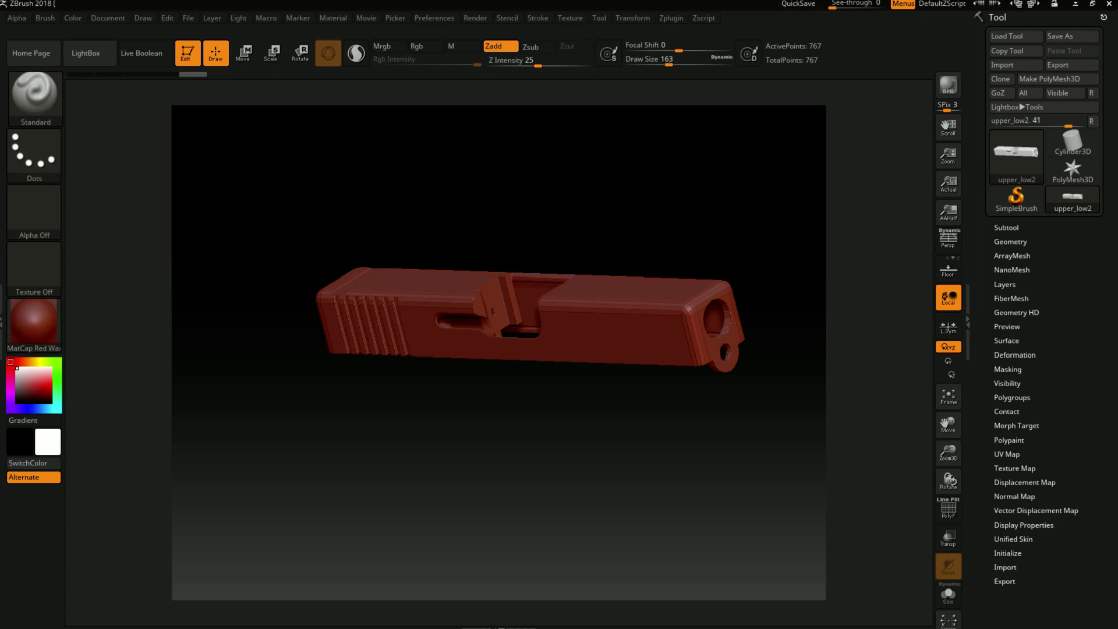
{"action": "key", "text": "ctrl+shift+Escape"}
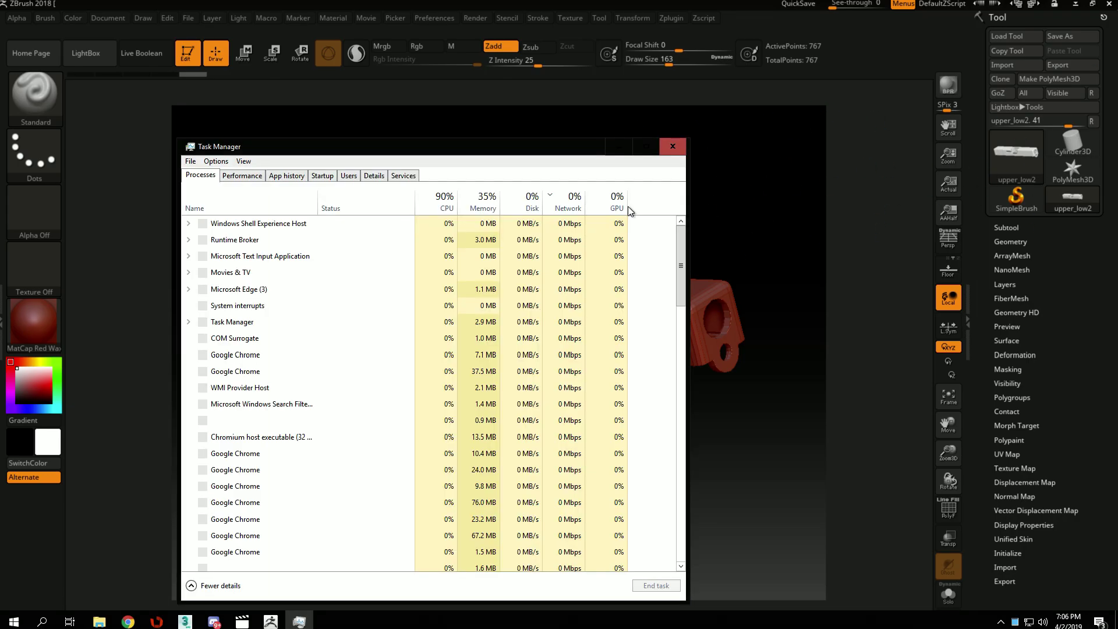
{"action": "left_click", "coordinate": [794, 156]}
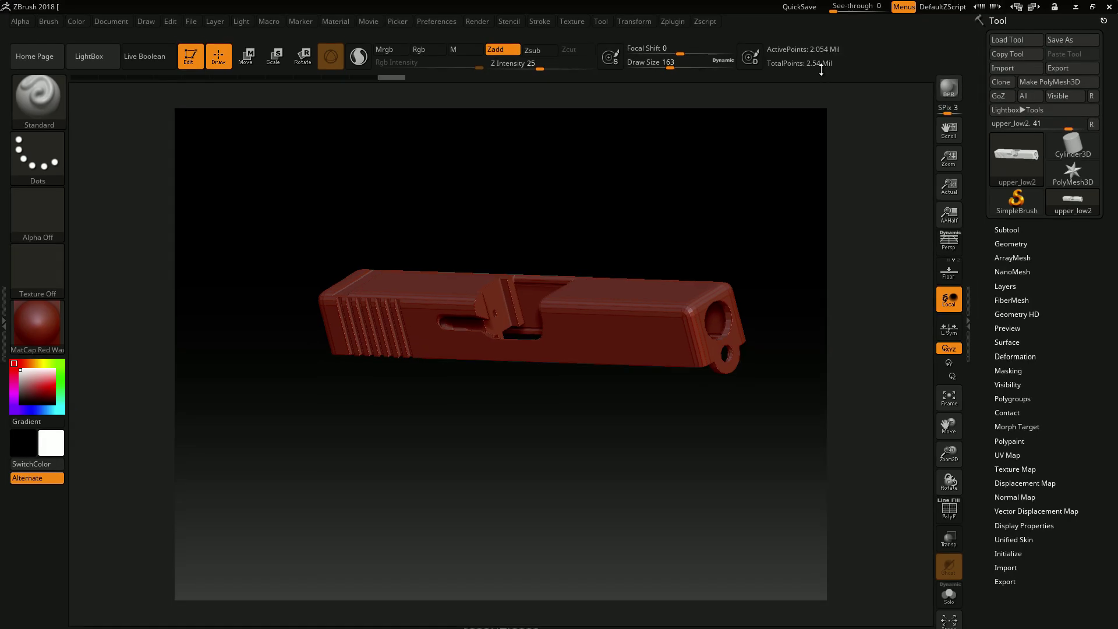
Examine the remeshed slide's surface, bevelled edges and wireframe density up close
{"action": "left_click_drag", "start_coordinate": [502, 263], "coordinate": [544, 263]}
{"action": "key", "text": "ctrl"}
{"action": "right_click_drag", "start_coordinate": [676, 268], "coordinate": [676, 299], "text": "alt"}
{"action": "key", "text": "shift+f"}
{"action": "mouse_move", "coordinate": [696, 418]}
{"action": "right_mouse_down", "text": "ctrl"}
{"action": "mouse_move", "coordinate": [693, 430]}
{"action": "mouse_move", "coordinate": [738, 283]}
{"action": "mouse_move", "coordinate": [557, 355]}
{"action": "mouse_move", "coordinate": [617, 374]}
{"action": "mouse_move", "coordinate": [644, 327]}
{"action": "mouse_move", "coordinate": [649, 379]}
{"action": "mouse_move", "coordinate": [611, 326]}
{"action": "right_mouse_up", "text": "ctrl"}
{"action": "key", "text": "shift+f"}
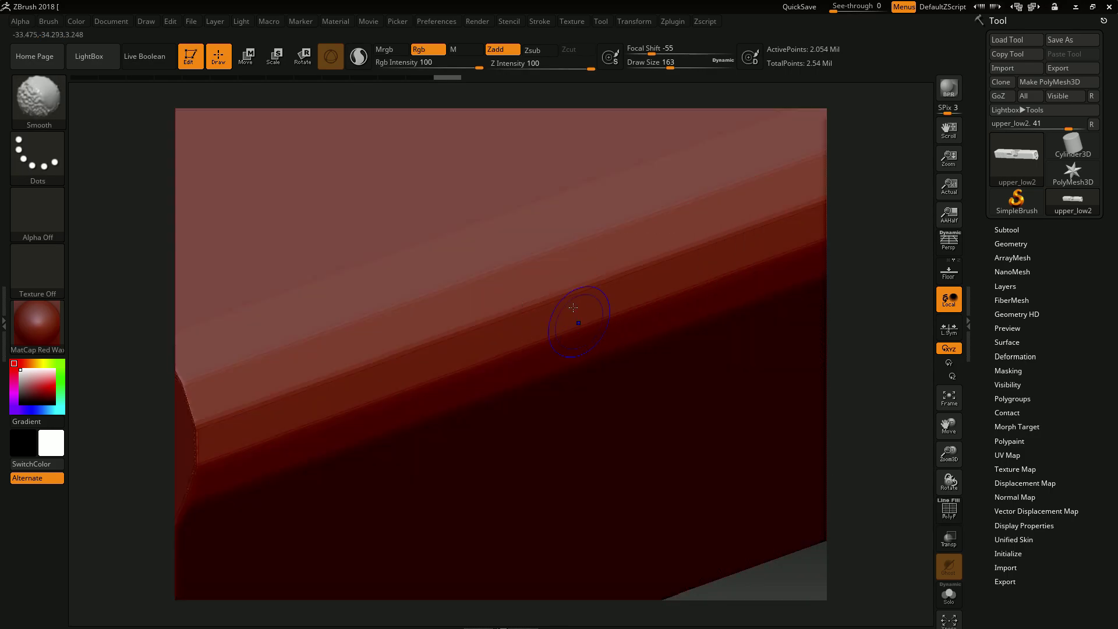
{"action": "right_click_drag", "start_coordinate": [669, 369], "coordinate": [452, 330], "text": "ctrl"}
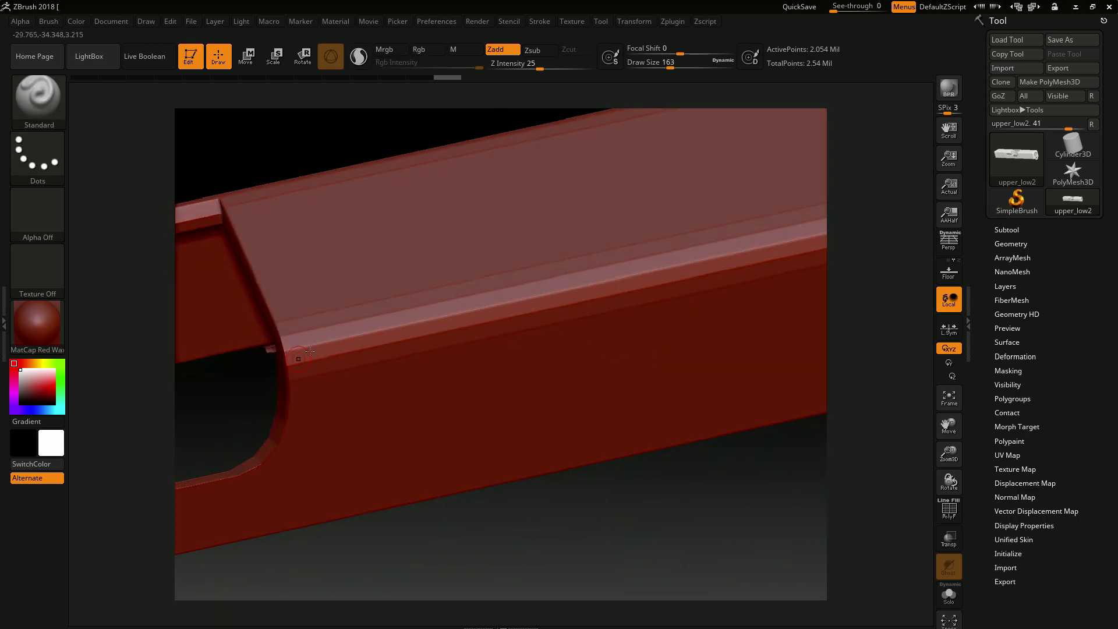
{"action": "right_click_drag", "start_coordinate": [506, 358], "coordinate": [854, 359]}
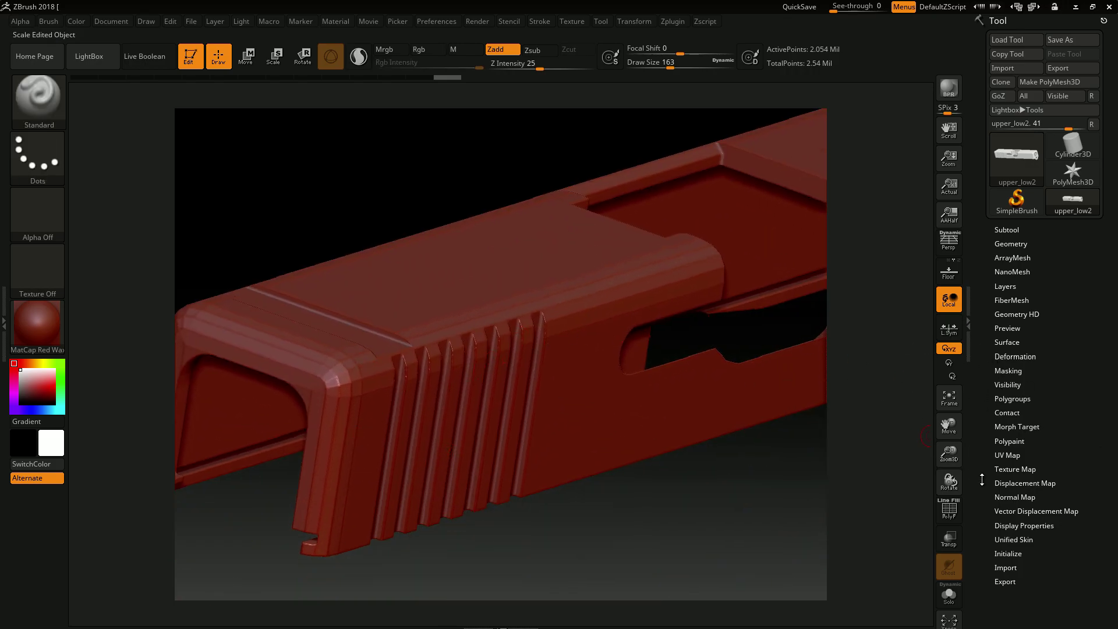
Smooth the slide's edges with a Polish By Features deformation of 30
{"action": "left_click", "coordinate": [1019, 356]}
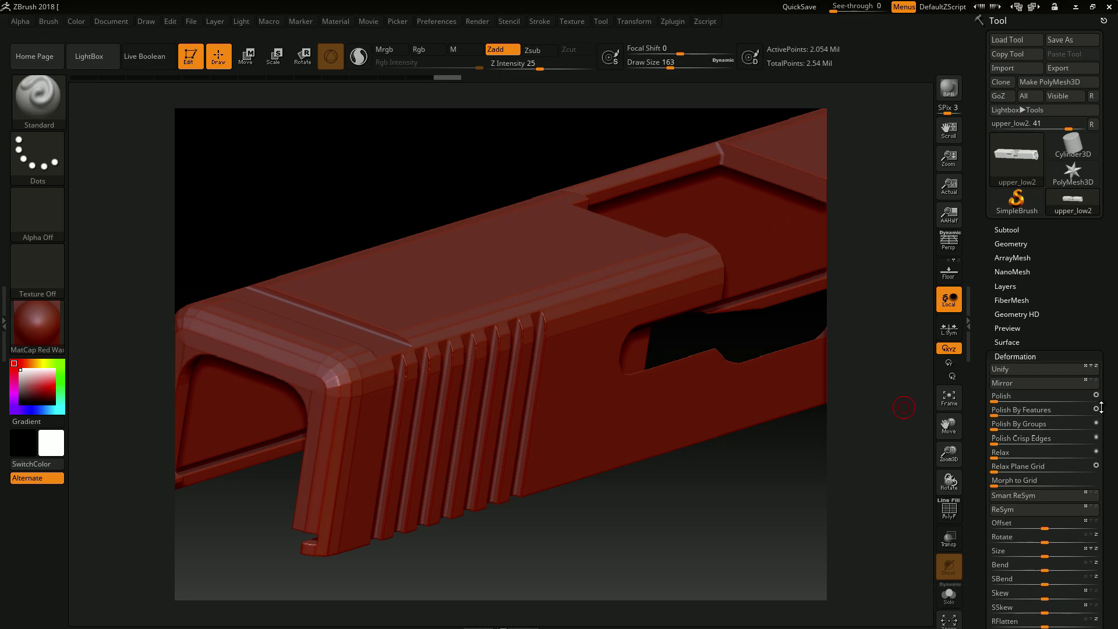
{"action": "left_click", "coordinate": [1035, 410]}
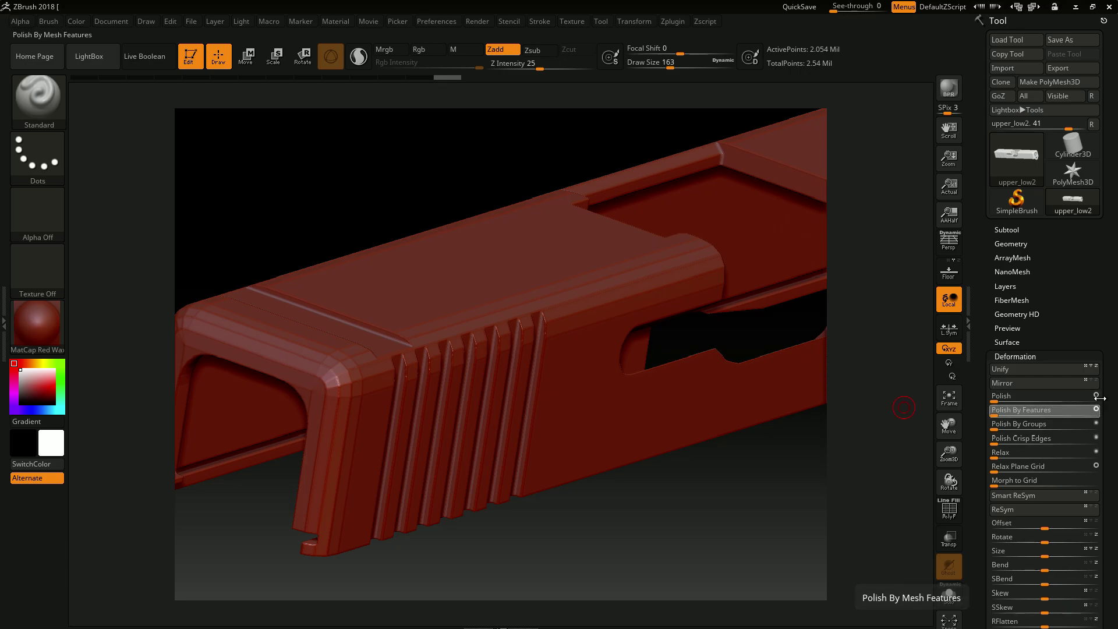
{"action": "type", "text": "30"}
{"action": "key", "text": "Return"}
Apply another Polish By Features deformation of 37 to soften the slide's edges further
{"action": "right_click_drag", "start_coordinate": [458, 327], "coordinate": [489, 378]}
{"action": "right_click_drag", "start_coordinate": [727, 146], "coordinate": [552, 285], "text": "alt"}
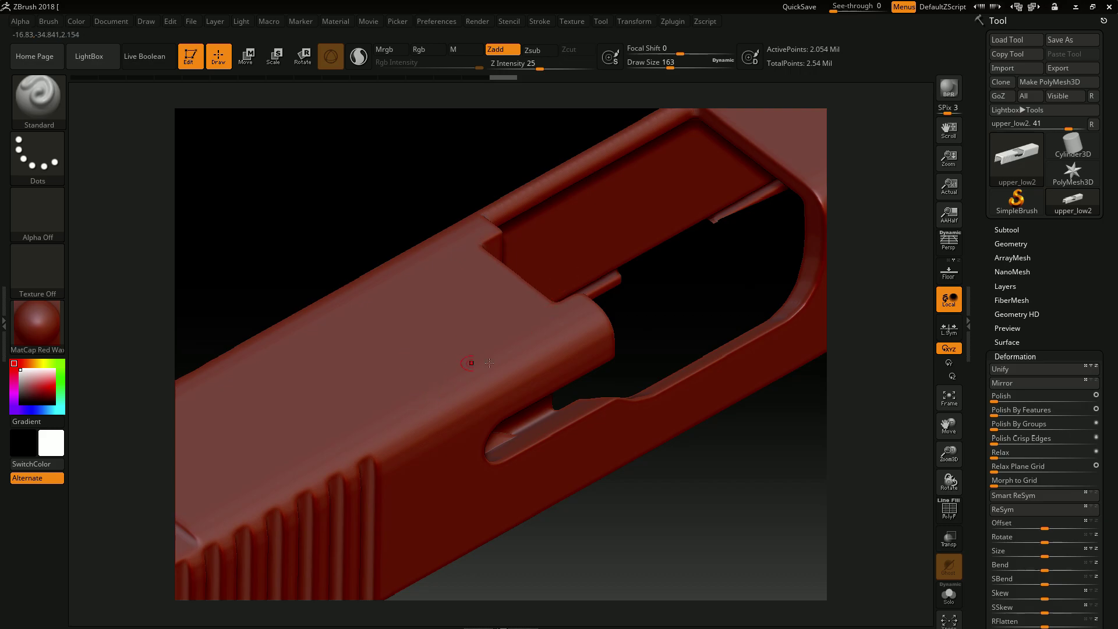
{"action": "right_click_drag", "start_coordinate": [490, 363], "coordinate": [397, 385]}
{"action": "right_click_drag", "start_coordinate": [436, 369], "coordinate": [489, 414]}
{"action": "right_click_drag", "start_coordinate": [606, 295], "coordinate": [599, 327], "text": "alt"}
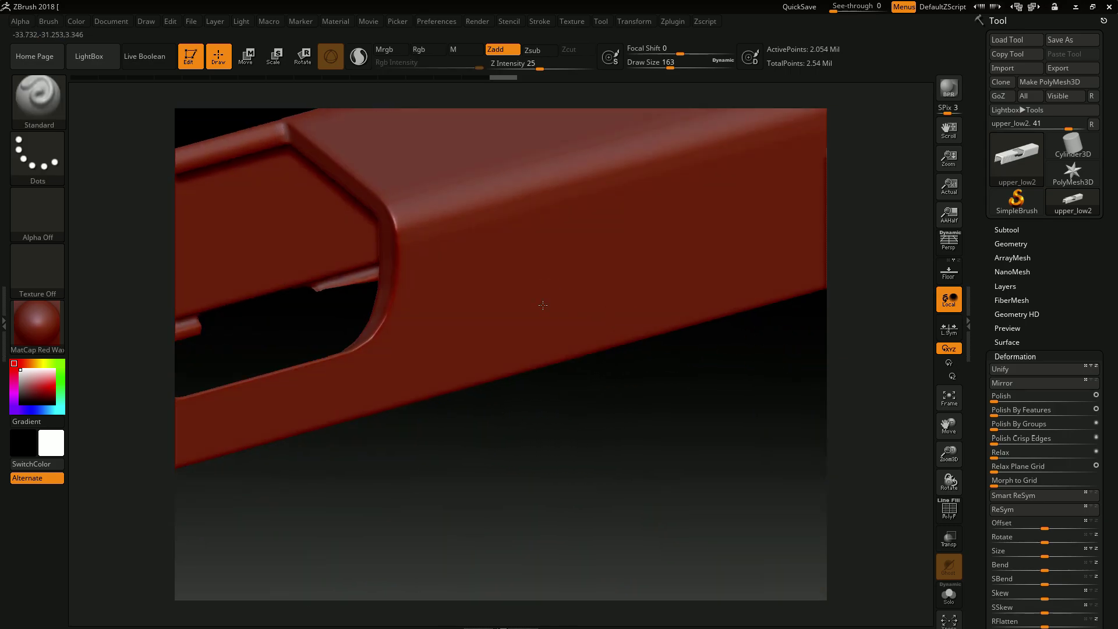
{"action": "right_click_drag", "start_coordinate": [537, 297], "coordinate": [693, 355], "text": "alt"}
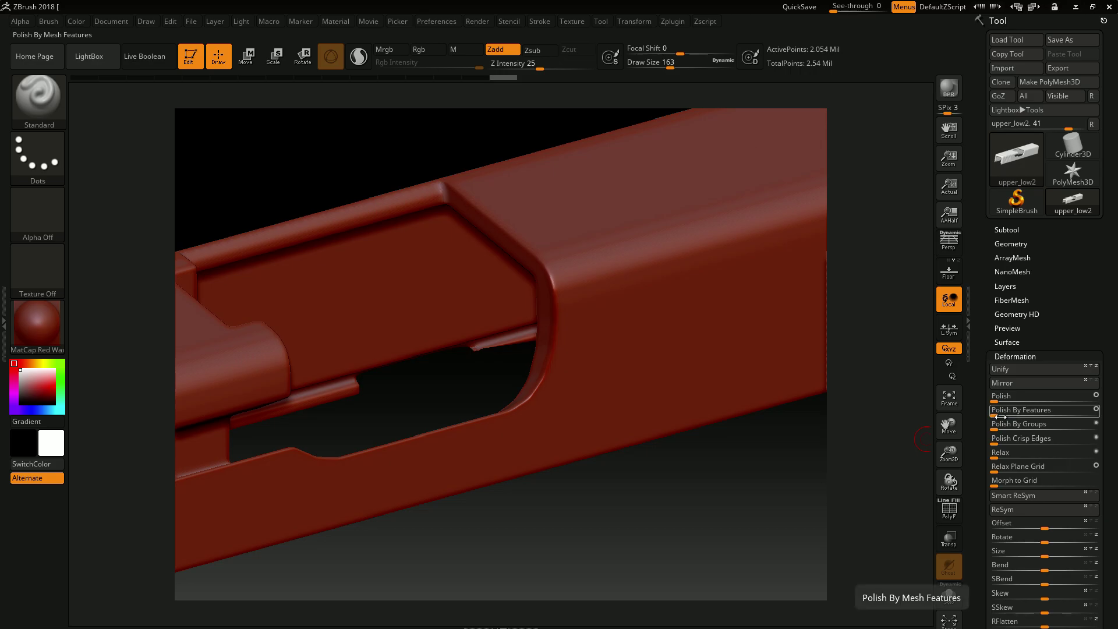
{"action": "left_click_drag", "start_coordinate": [1014, 416], "coordinate": [1031, 416]}
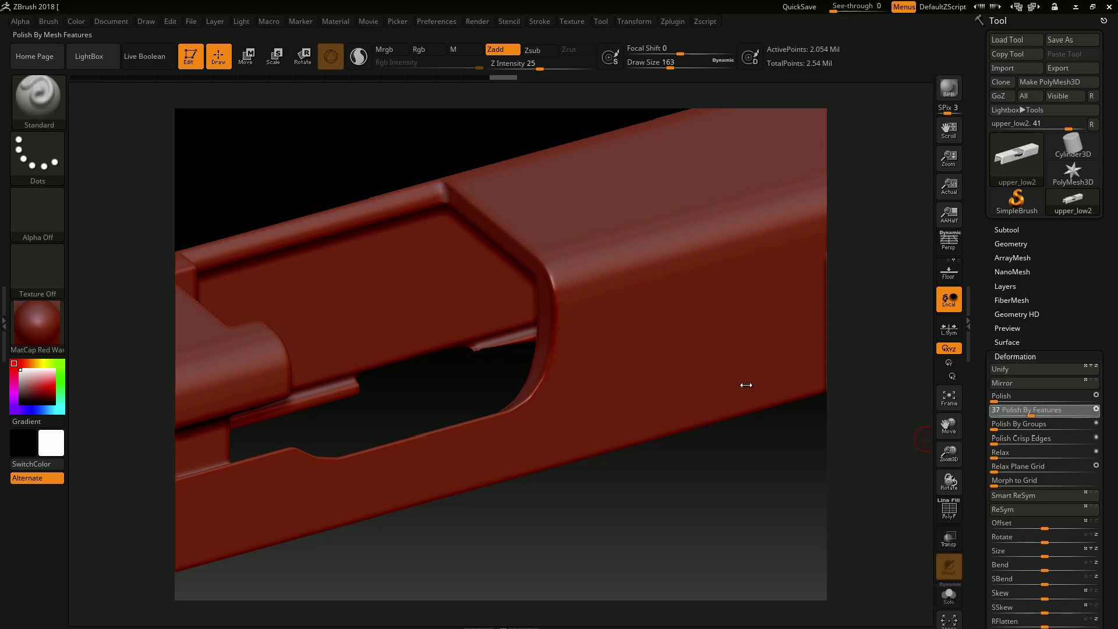
Inspect the polished slide's rounded edges around the rear opening, serrations and ejection port
{"action": "right_click_drag", "start_coordinate": [562, 240], "coordinate": [503, 371]}
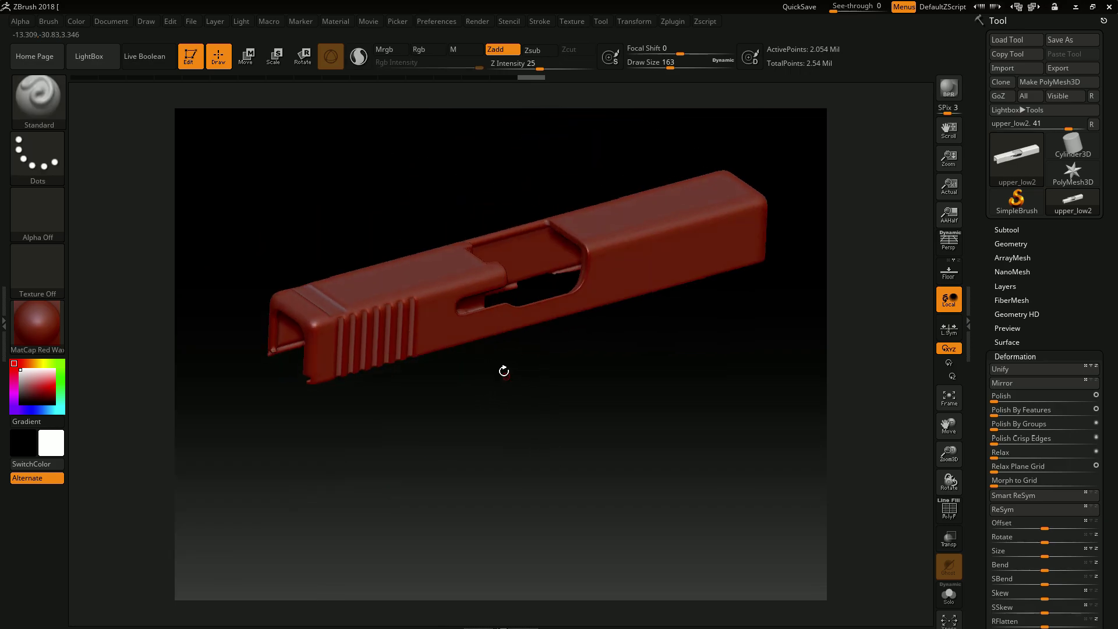
{"action": "right_click_drag", "start_coordinate": [402, 337], "coordinate": [472, 332], "text": "ctrl"}
{"action": "mouse_move", "coordinate": [279, 314]}
{"action": "right_mouse_down", "text": "alt"}
{"action": "mouse_move", "coordinate": [463, 377]}
{"action": "mouse_move", "coordinate": [564, 390]}
{"action": "mouse_move", "coordinate": [565, 304]}
{"action": "mouse_move", "coordinate": [577, 294]}
{"action": "right_mouse_up", "text": "alt"}
{"action": "right_click_drag", "start_coordinate": [495, 387], "coordinate": [503, 364], "text": "ctrl"}
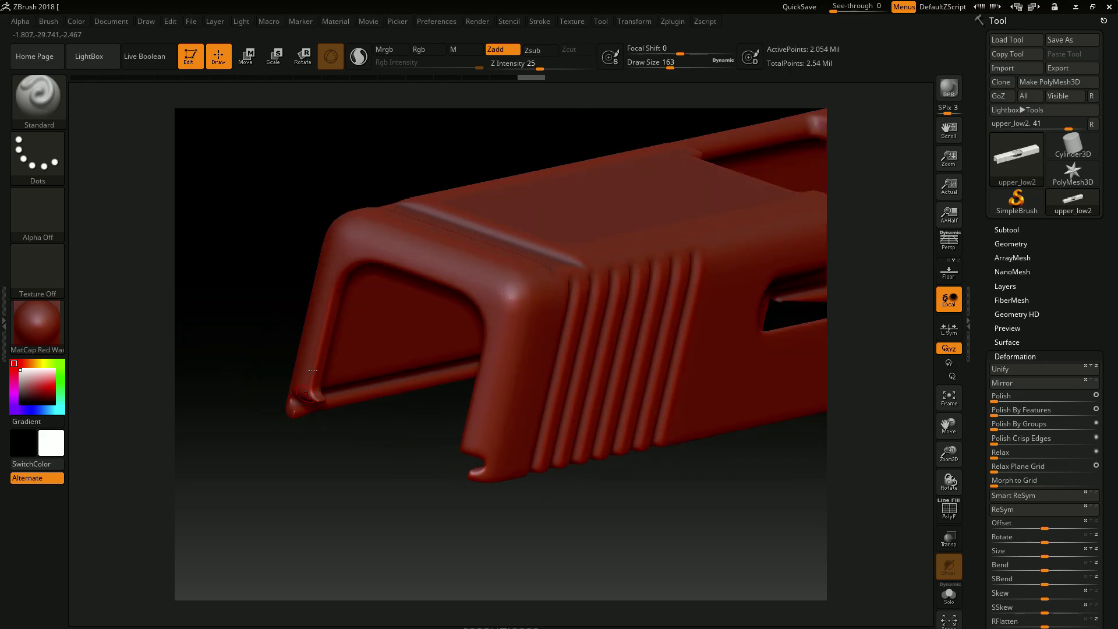
{"action": "right_click_drag", "start_coordinate": [524, 426], "coordinate": [727, 384], "text": "alt"}
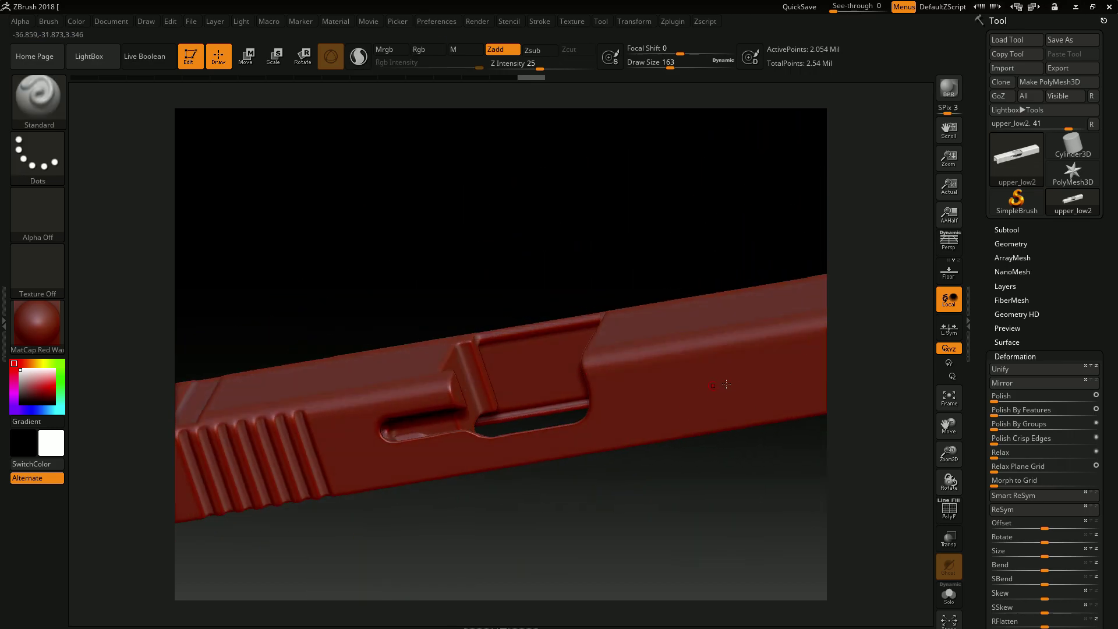
{"action": "right_click_drag", "start_coordinate": [505, 368], "coordinate": [684, 250]}
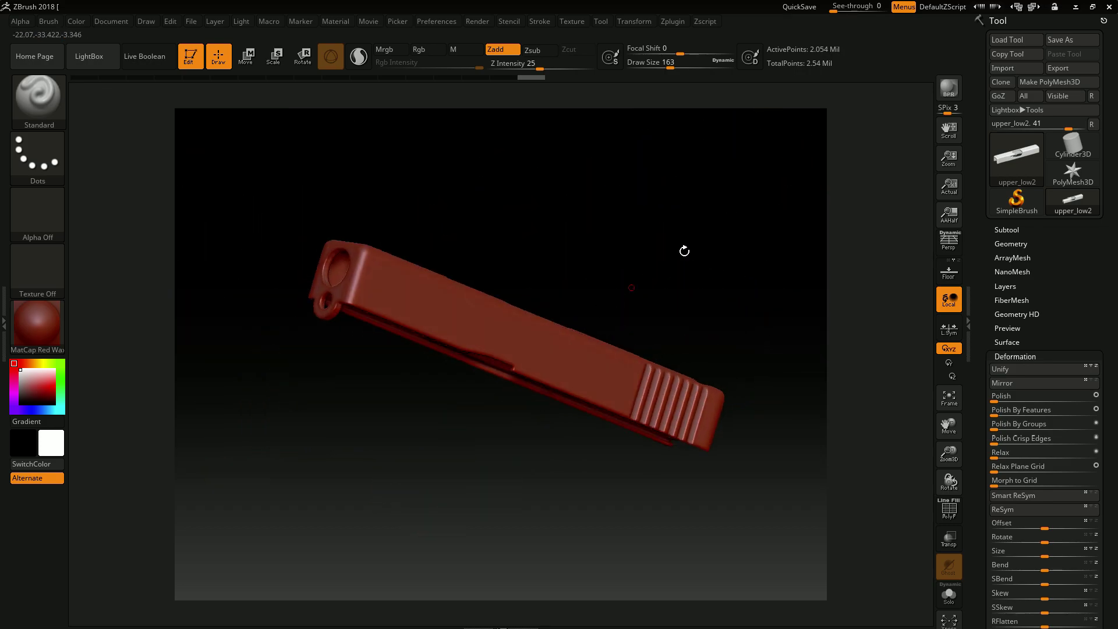
Exit ZBrush and return to the original slide mesh in 3ds Max
{"action": "left_click", "coordinate": [1110, 7]}
{"action": "left_click", "coordinate": [585, 351]}
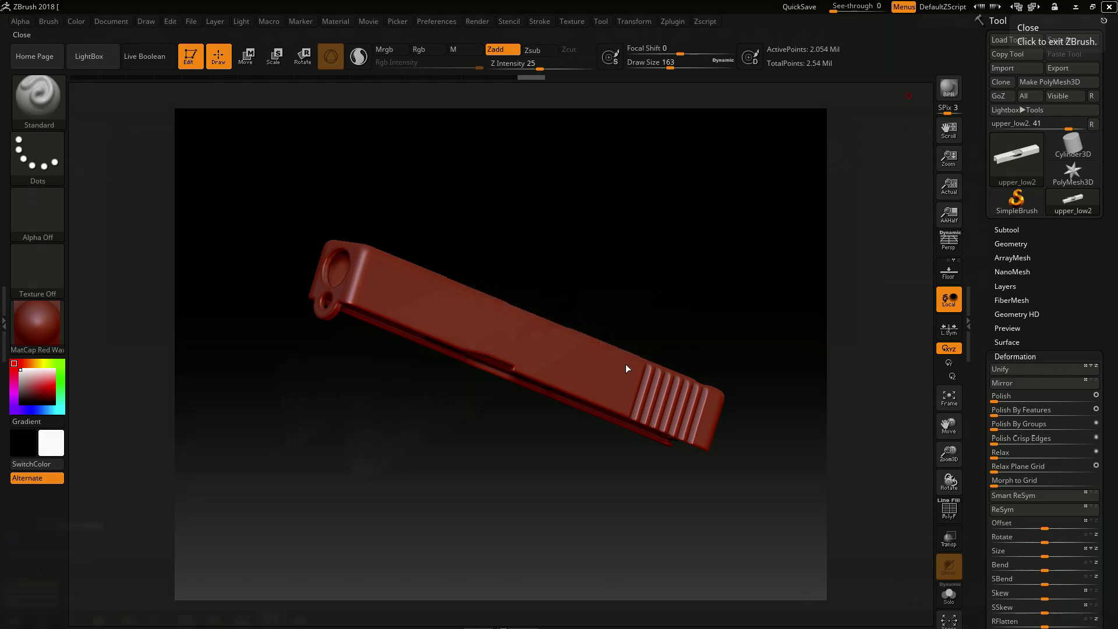
{"action": "scroll", "coordinate": [491, 345], "scroll_direction": "up", "scroll_amount": 4}
{"action": "mouse_move", "coordinate": [491, 344]}
{"action": "middle_mouse_down", "text": "alt"}
{"action": "mouse_move", "coordinate": [439, 344]}
{"action": "mouse_move", "coordinate": [488, 336]}
{"action": "middle_mouse_up", "text": "alt"}
{"action": "middle_click_drag", "start_coordinate": [543, 248], "coordinate": [502, 289], "text": "alt"}
{"action": "scroll", "coordinate": [502, 288], "scroll_direction": "down", "scroll_amount": 4}
{"action": "scroll", "coordinate": [544, 285], "scroll_direction": "up", "scroll_amount": 3}
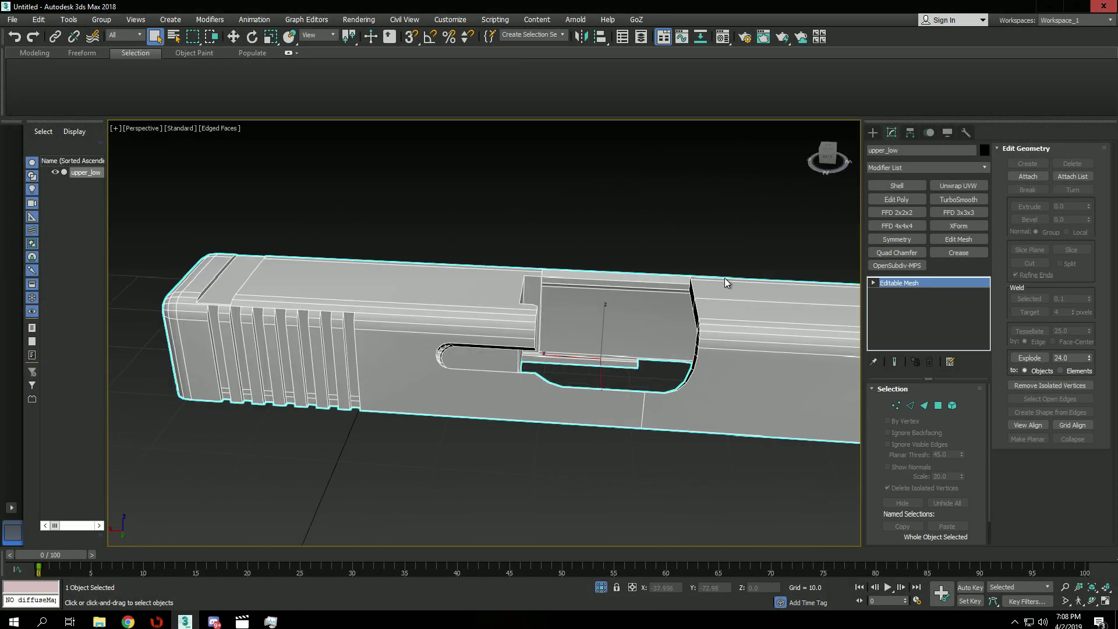
Add an Edit Poly modifier to the slide mesh and select all of its hard edges
{"action": "left_click", "coordinate": [900, 199]}
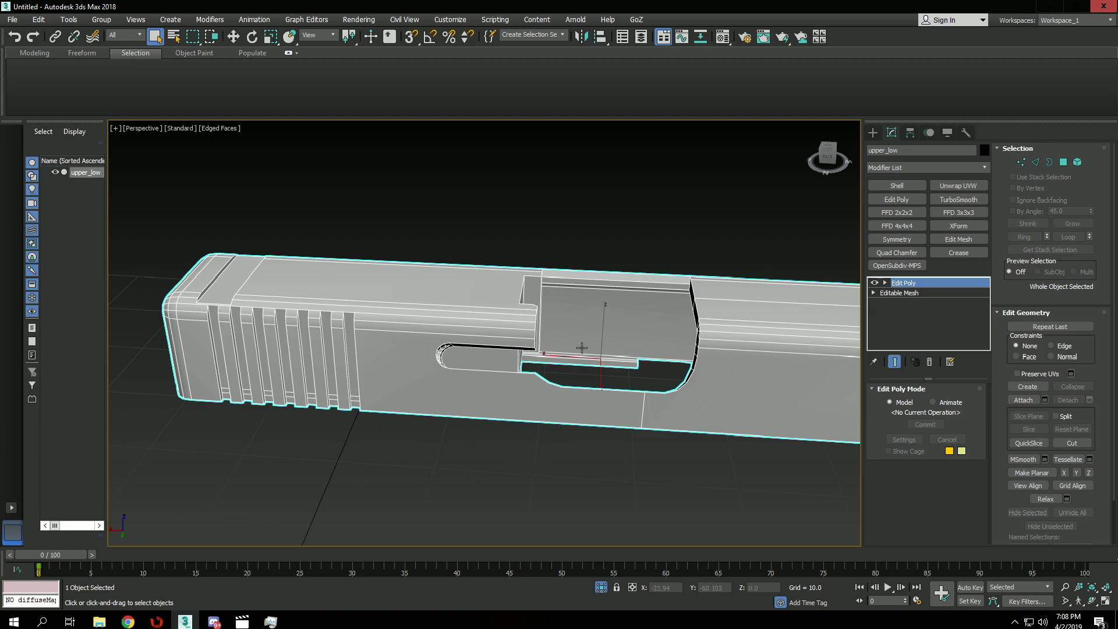
{"action": "middle_click_drag", "start_coordinate": [597, 357], "coordinate": [577, 360], "text": "alt"}
{"action": "middle_click_drag", "start_coordinate": [707, 360], "coordinate": [641, 382]}
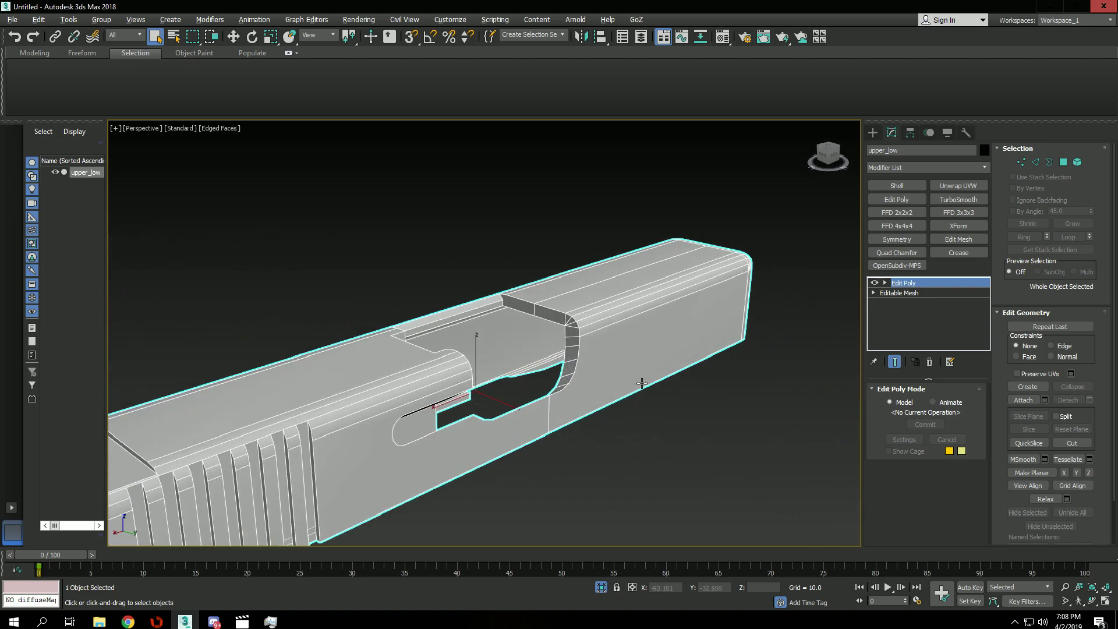
{"action": "scroll", "coordinate": [570, 322], "scroll_direction": "up", "scroll_amount": 5}
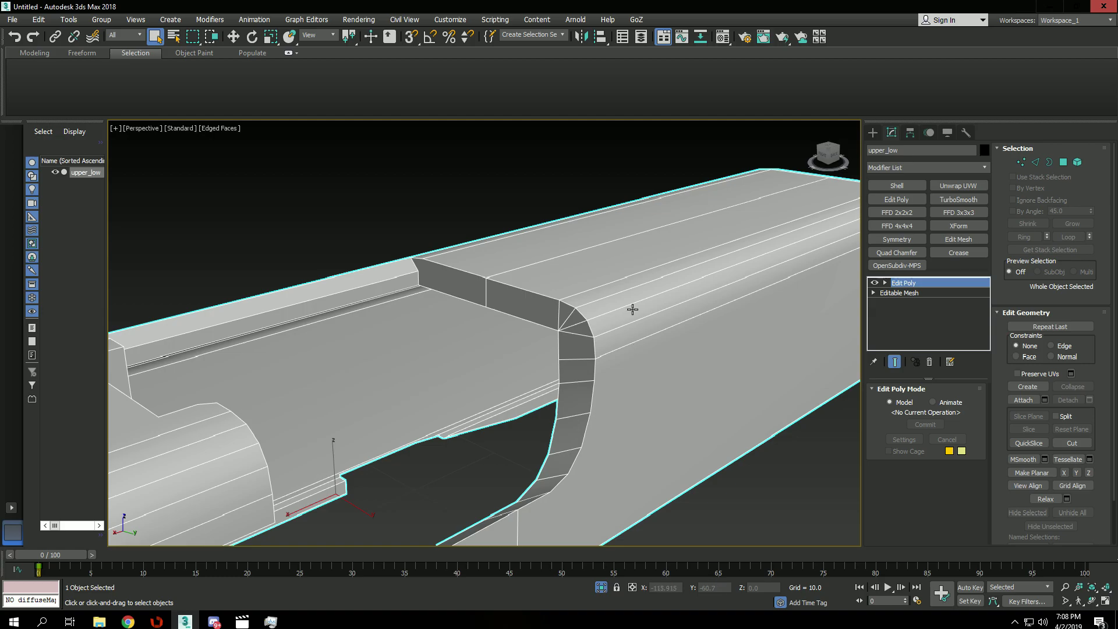
{"action": "middle_click_drag", "start_coordinate": [621, 295], "coordinate": [645, 311], "text": "alt"}
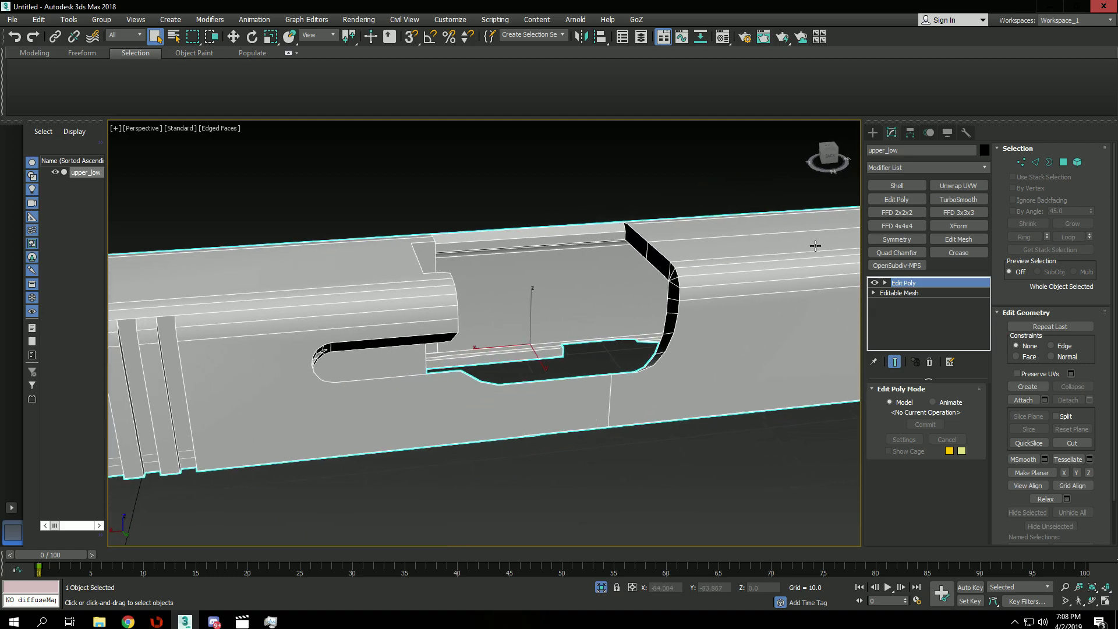
{"action": "key", "text": "2"}
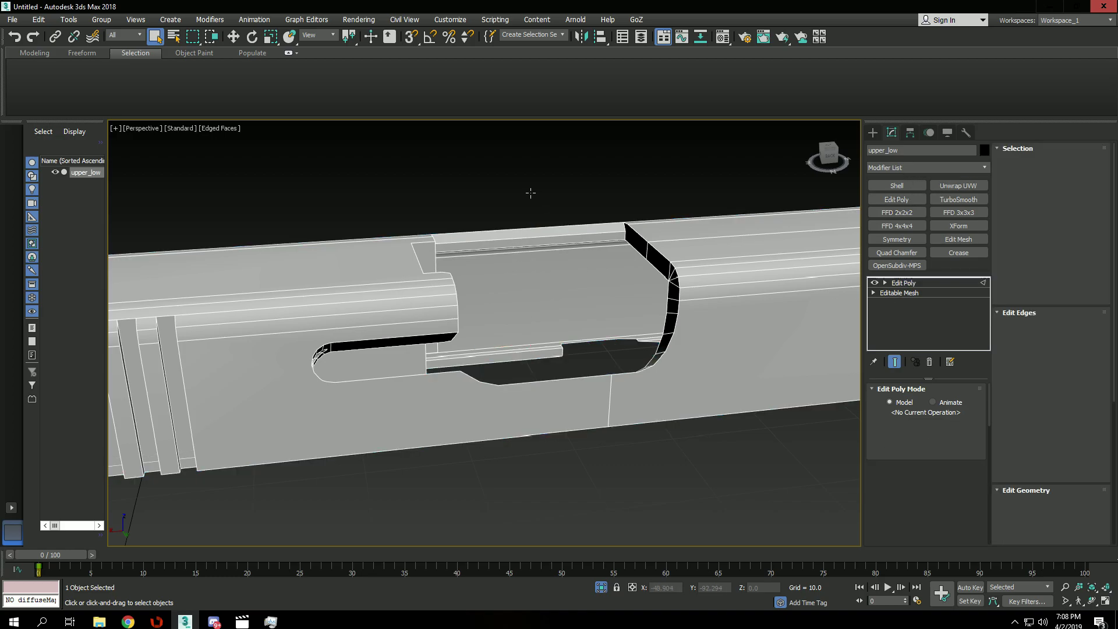
{"action": "middle_click_drag", "start_coordinate": [603, 260], "coordinate": [501, 286], "text": "alt"}
{"action": "left_click", "coordinate": [21, 97]}
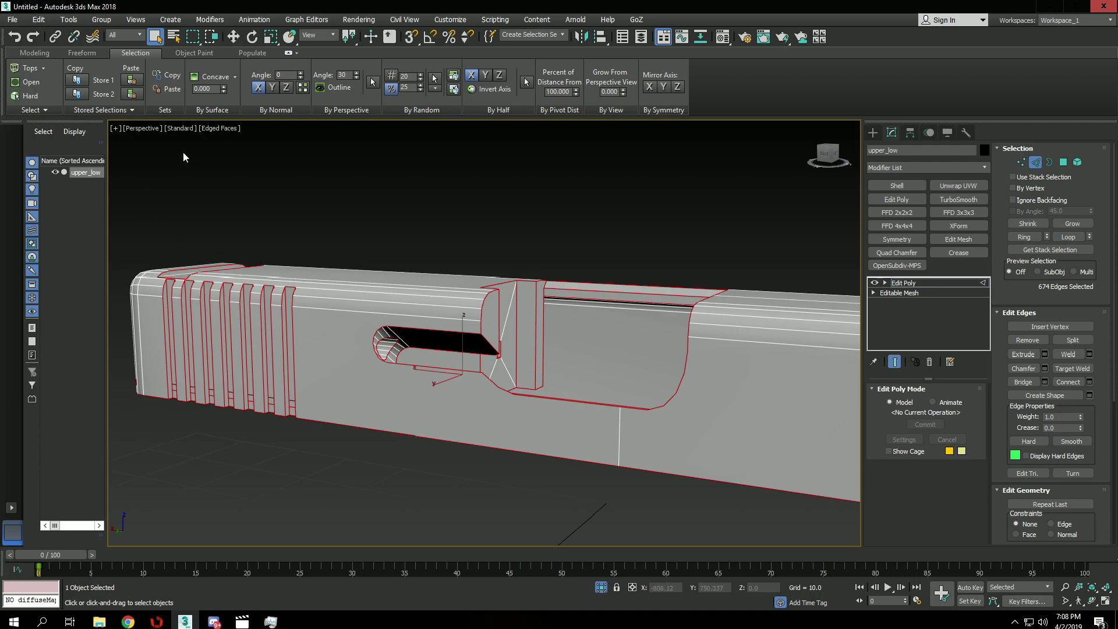
{"action": "middle_click_drag", "start_coordinate": [427, 296], "coordinate": [505, 319], "text": "alt"}
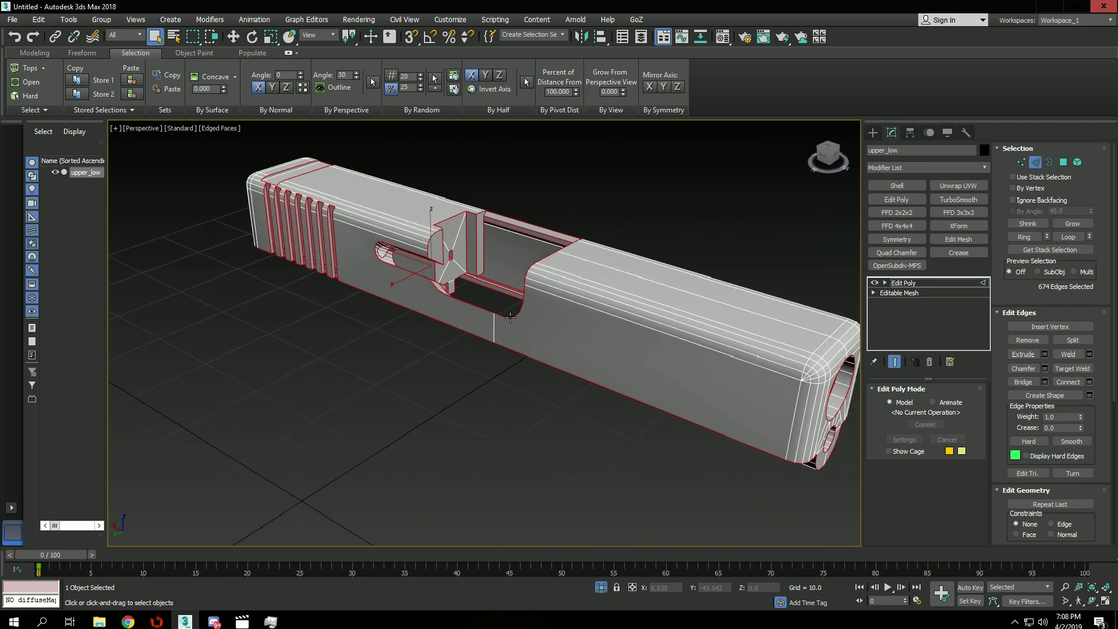
Add a Crease modifier with a value of 1.0 for the selected edges and a TurboSmooth with 3 iterations
{"action": "left_click", "coordinate": [951, 253]}
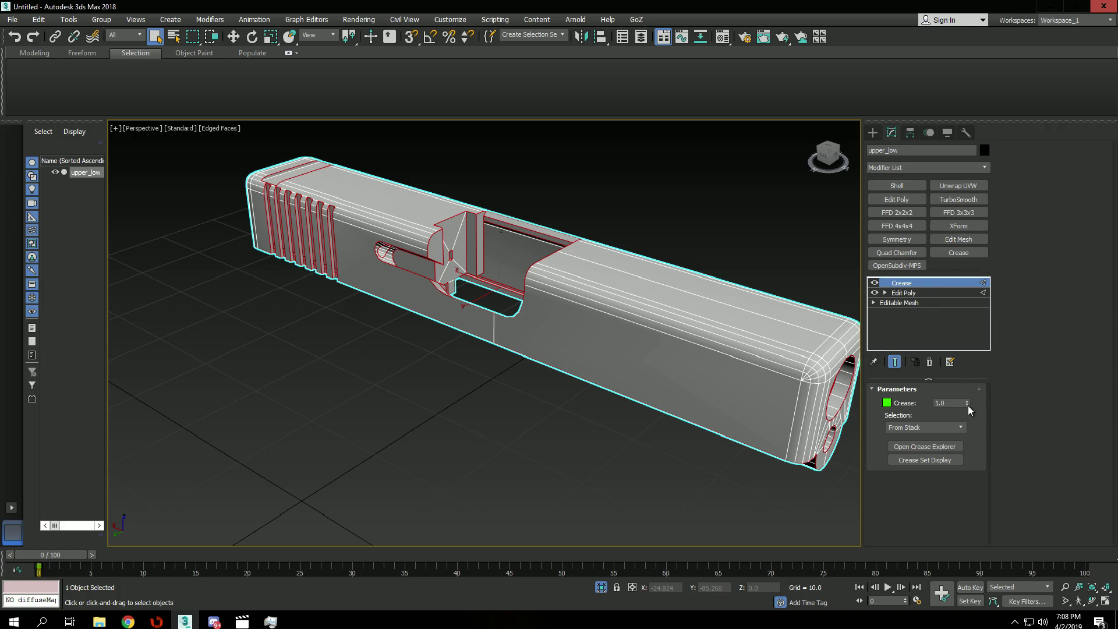
{"action": "left_click", "coordinate": [958, 199]}
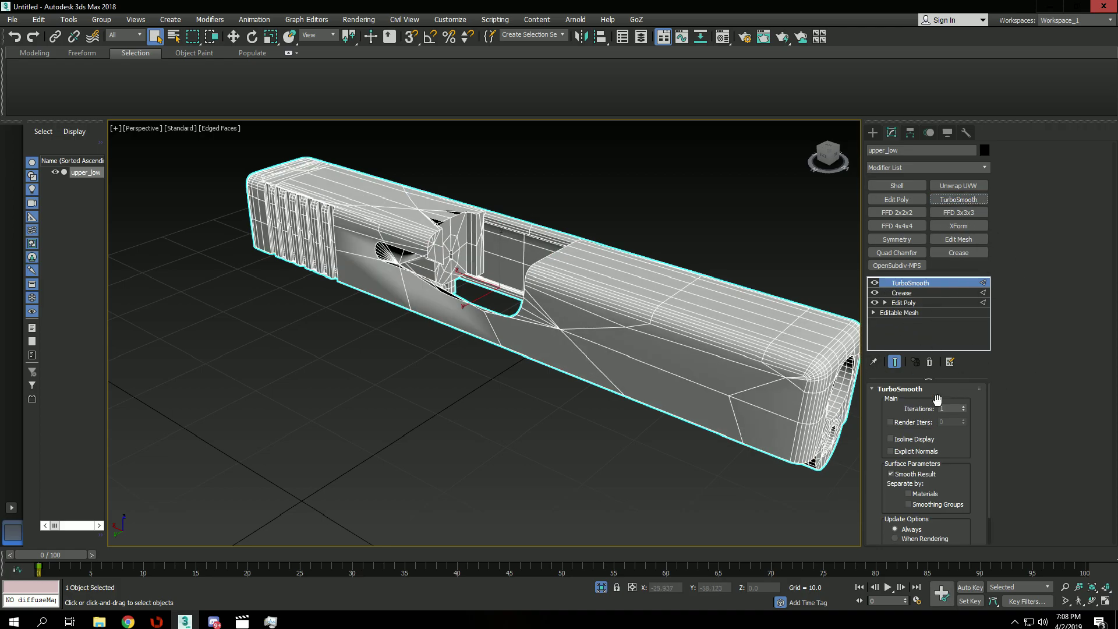
{"action": "left_click", "coordinate": [964, 408]}
{"action": "left_click", "coordinate": [964, 408]}
Examine the smoothed surface around the ejection port, comparing plain shading with the visible wireframe
{"action": "scroll", "coordinate": [746, 329], "scroll_direction": "up", "scroll_amount": 6}
{"action": "key", "text": "F4"}
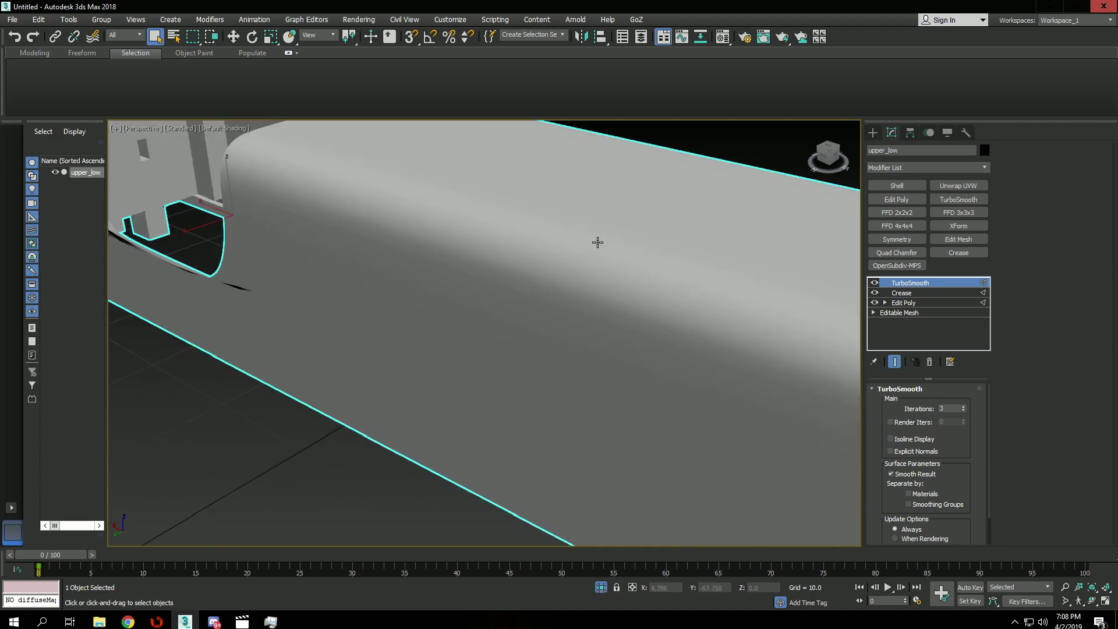
{"action": "mouse_move", "coordinate": [517, 267]}
{"action": "middle_mouse_down", "text": "alt"}
{"action": "mouse_move", "coordinate": [591, 262]}
{"action": "mouse_move", "coordinate": [602, 322]}
{"action": "middle_mouse_up", "text": "alt"}
{"action": "key", "text": "F4"}
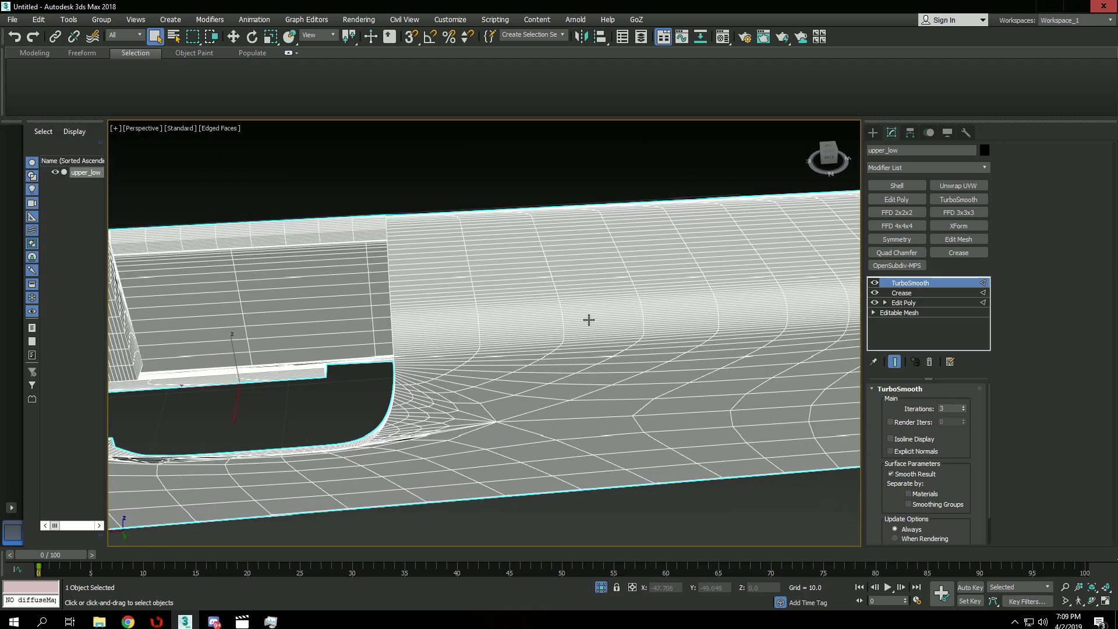
{"action": "key", "text": "F4"}
{"action": "key", "text": "F4"}
{"action": "key", "text": "F4"}
{"action": "middle_click_drag", "start_coordinate": [411, 424], "coordinate": [542, 343]}
{"action": "middle_click_drag", "start_coordinate": [258, 307], "coordinate": [387, 327]}
{"action": "key", "text": "F4"}
{"action": "key", "text": "F4"}
{"action": "key", "text": "F4"}
{"action": "key", "text": "F4"}
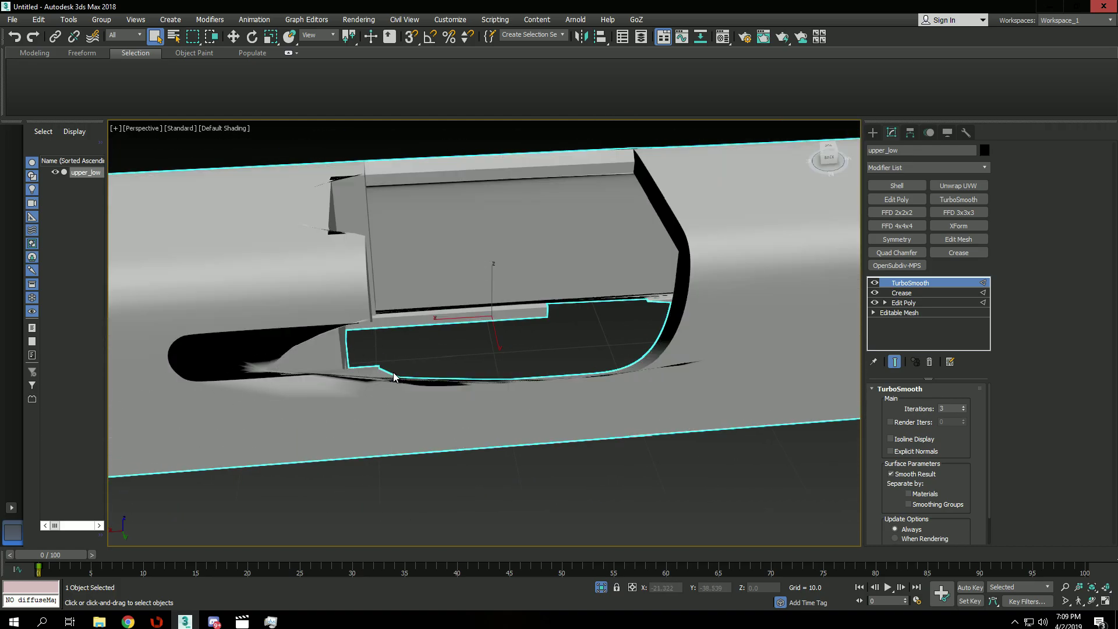
Inspect the smoothed side slot, rear serrations and ejection port for shading artifacts
{"action": "middle_click_drag", "start_coordinate": [256, 390], "coordinate": [452, 362]}
{"action": "key", "text": "F4"}
{"action": "key", "text": "F4"}
{"action": "middle_click_drag", "start_coordinate": [245, 347], "coordinate": [502, 362]}
{"action": "middle_click_drag", "start_coordinate": [346, 303], "coordinate": [545, 270]}
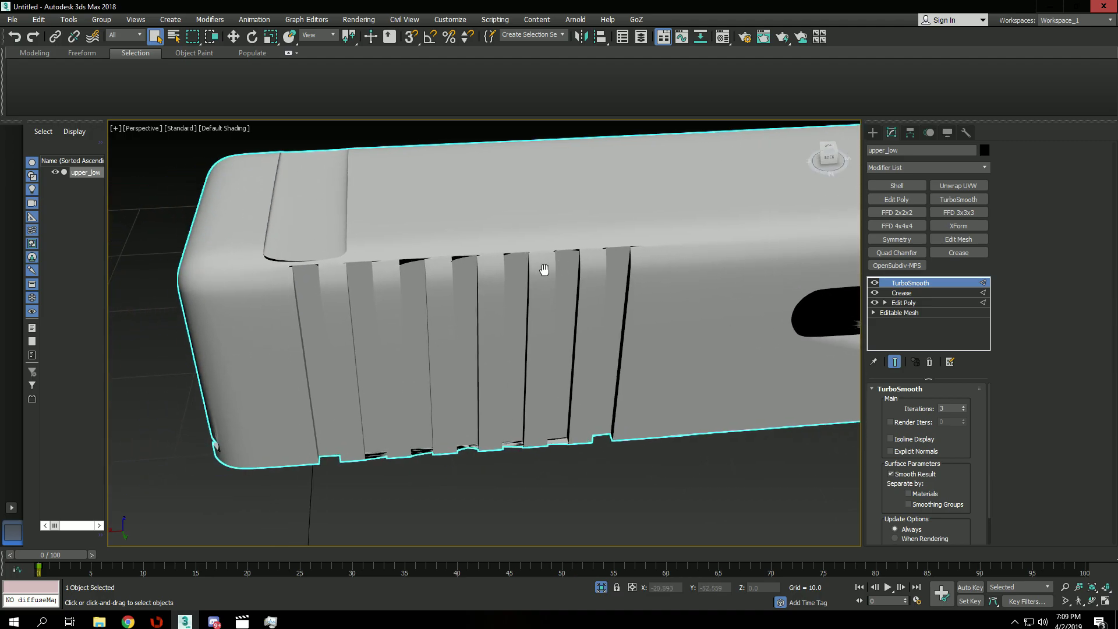
{"action": "middle_click_drag", "start_coordinate": [657, 277], "coordinate": [379, 407]}
{"action": "middle_click_drag", "start_coordinate": [676, 346], "coordinate": [361, 415]}
{"action": "scroll", "coordinate": [618, 324], "scroll_direction": "up", "scroll_amount": 3}
{"action": "scroll", "coordinate": [577, 320], "scroll_direction": "down", "scroll_amount": 3}
{"action": "middle_click_drag", "start_coordinate": [736, 361], "coordinate": [680, 329]}
{"action": "key", "text": "F4"}
{"action": "key", "text": "F4"}
Return to the Edit Poly level and compare the unsmoothed mesh with the end result around the ejection port
{"action": "left_click", "coordinate": [909, 303]}
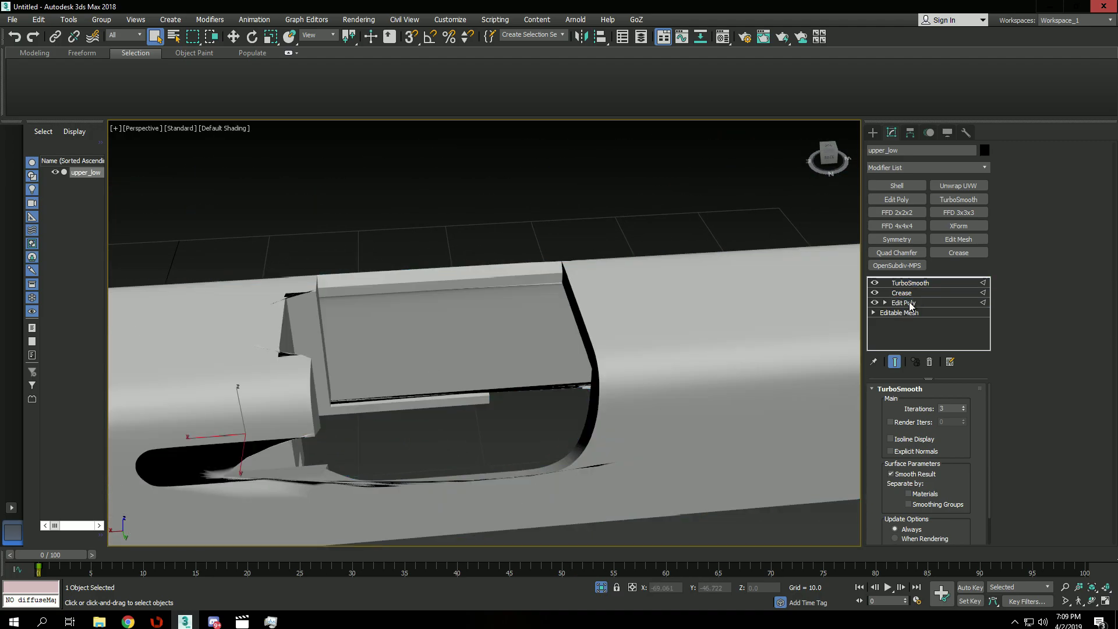
{"action": "key", "text": "space"}
{"action": "key", "text": "space"}
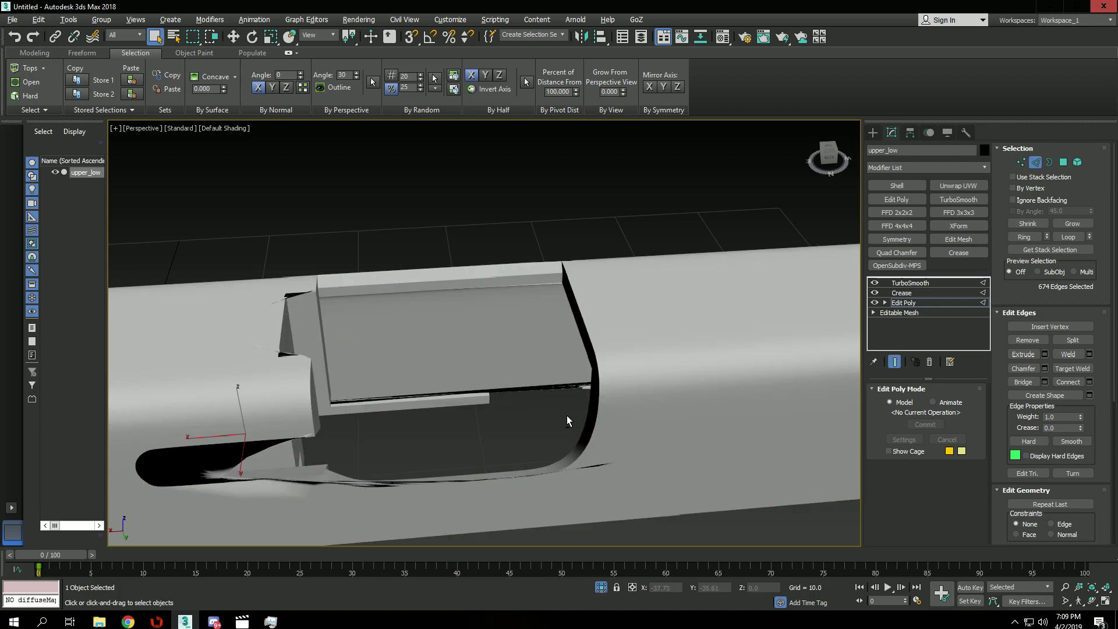
{"action": "middle_click_drag", "start_coordinate": [540, 451], "coordinate": [612, 321]}
{"action": "key", "text": "space"}
{"action": "key", "text": "space"}
{"action": "key", "text": "space"}
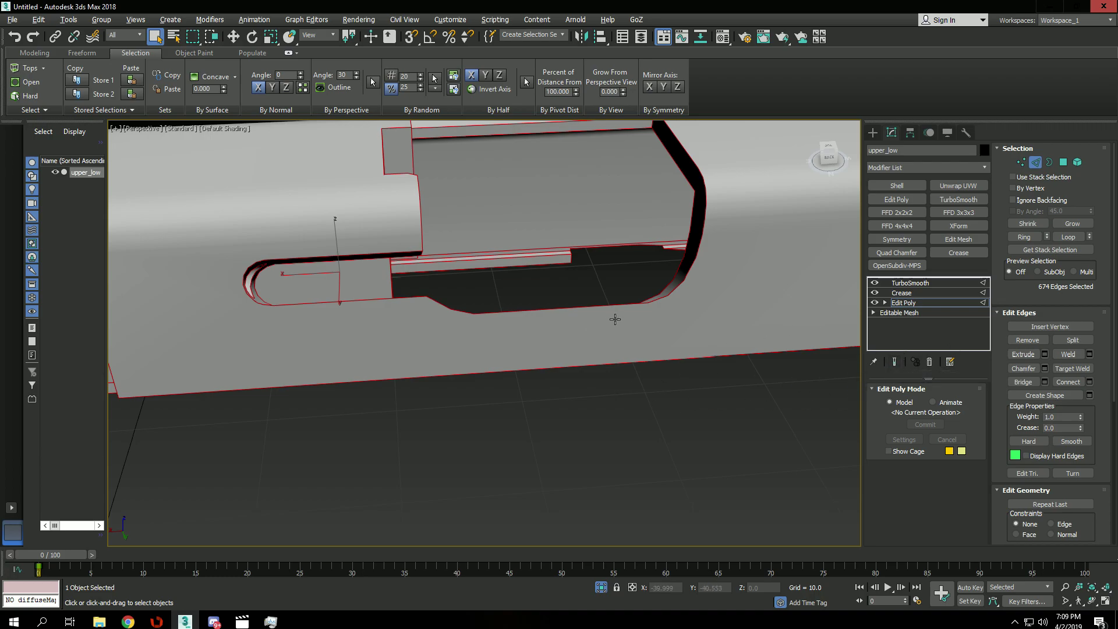
{"action": "key", "text": "space"}
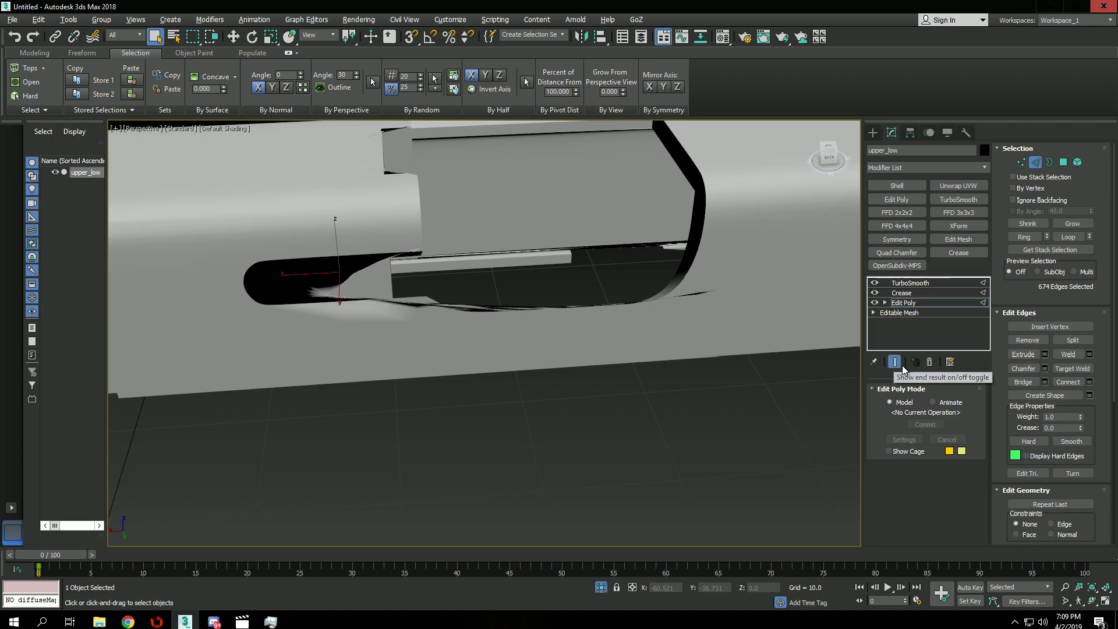
{"action": "middle_click_drag", "start_coordinate": [562, 326], "coordinate": [562, 377]}
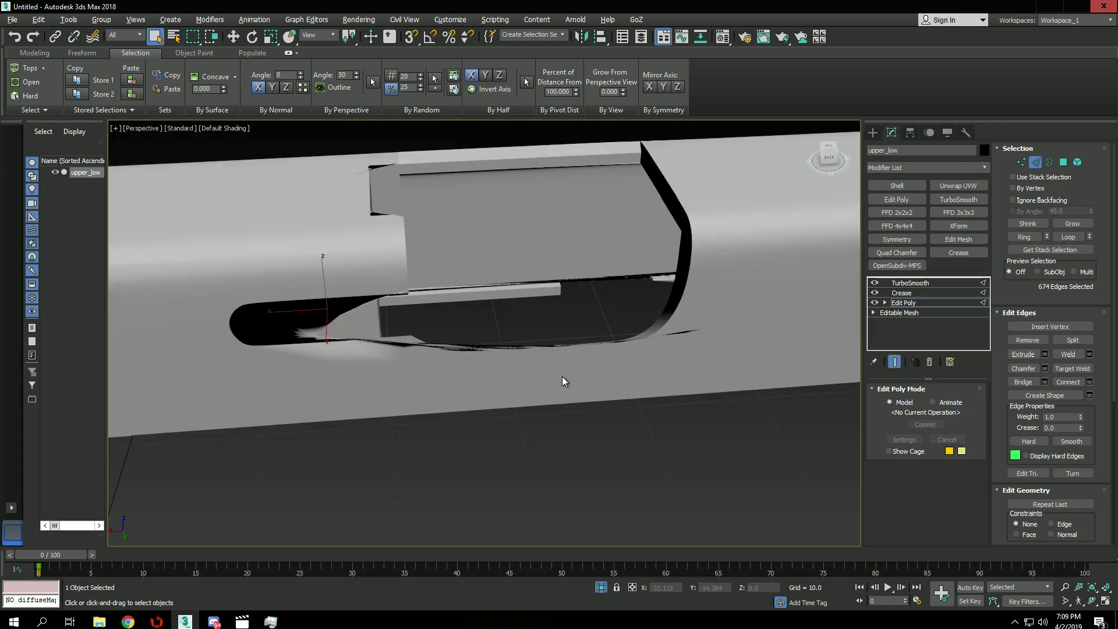
{"action": "key", "text": "space"}
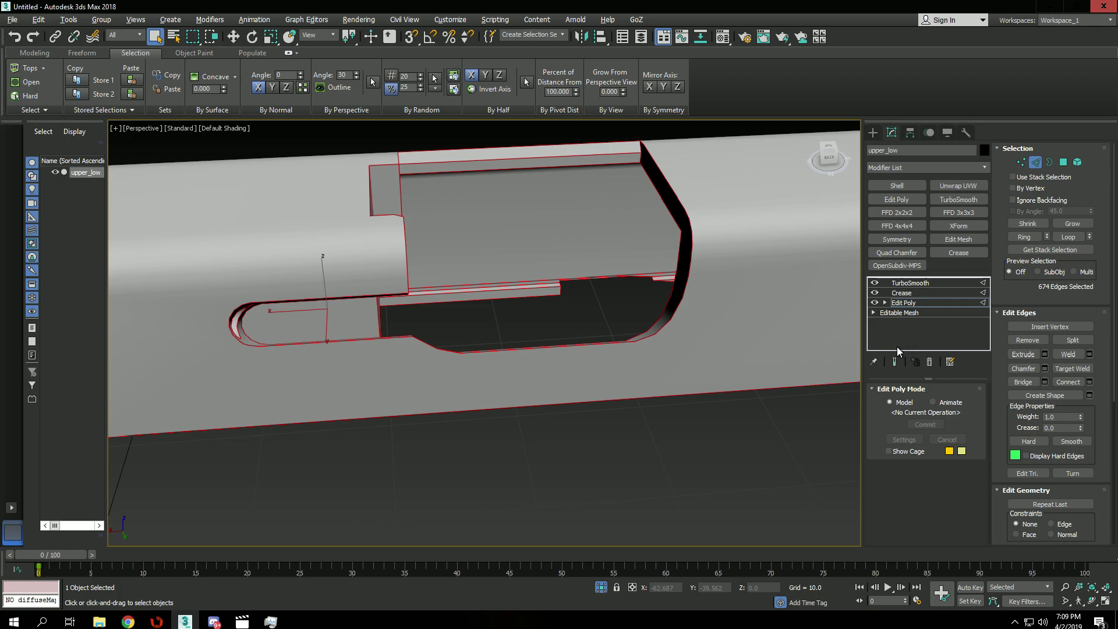
{"action": "middle_click_drag", "start_coordinate": [630, 292], "coordinate": [625, 312], "text": "alt"}
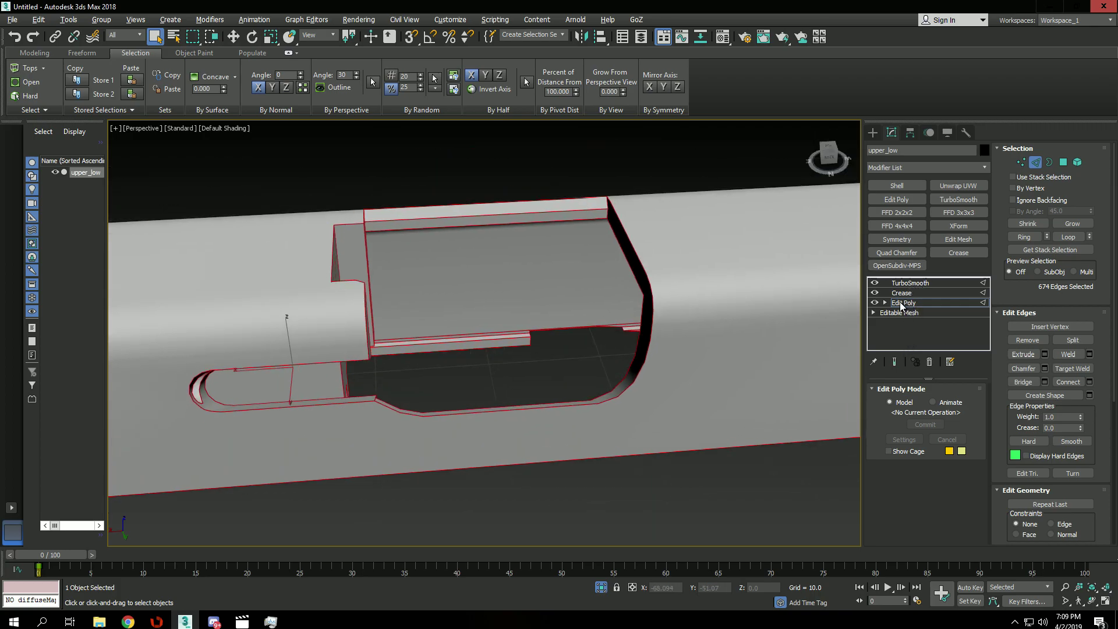
Examine the slide's wireframe in front of the ejection port with and without the modifiers above Edit Poly
{"action": "scroll", "coordinate": [587, 348], "scroll_direction": "down", "scroll_amount": 2}
{"action": "mouse_move", "coordinate": [587, 348]}
{"action": "middle_mouse_down", "text": "alt"}
{"action": "mouse_move", "coordinate": [549, 397]}
{"action": "mouse_move", "coordinate": [464, 332]}
{"action": "mouse_move", "coordinate": [417, 327]}
{"action": "mouse_move", "coordinate": [482, 322]}
{"action": "middle_mouse_up", "text": "alt"}
{"action": "scroll", "coordinate": [431, 305], "scroll_direction": "down", "scroll_amount": 2}
{"action": "key", "text": "F4"}
{"action": "mouse_move", "coordinate": [425, 356]}
{"action": "middle_mouse_down", "text": "alt"}
{"action": "mouse_move", "coordinate": [437, 324]}
{"action": "mouse_move", "coordinate": [524, 337]}
{"action": "middle_mouse_up", "text": "alt"}
{"action": "key", "text": "ctrl+e"}
{"action": "scroll", "coordinate": [475, 310], "scroll_direction": "up", "scroll_amount": 4}
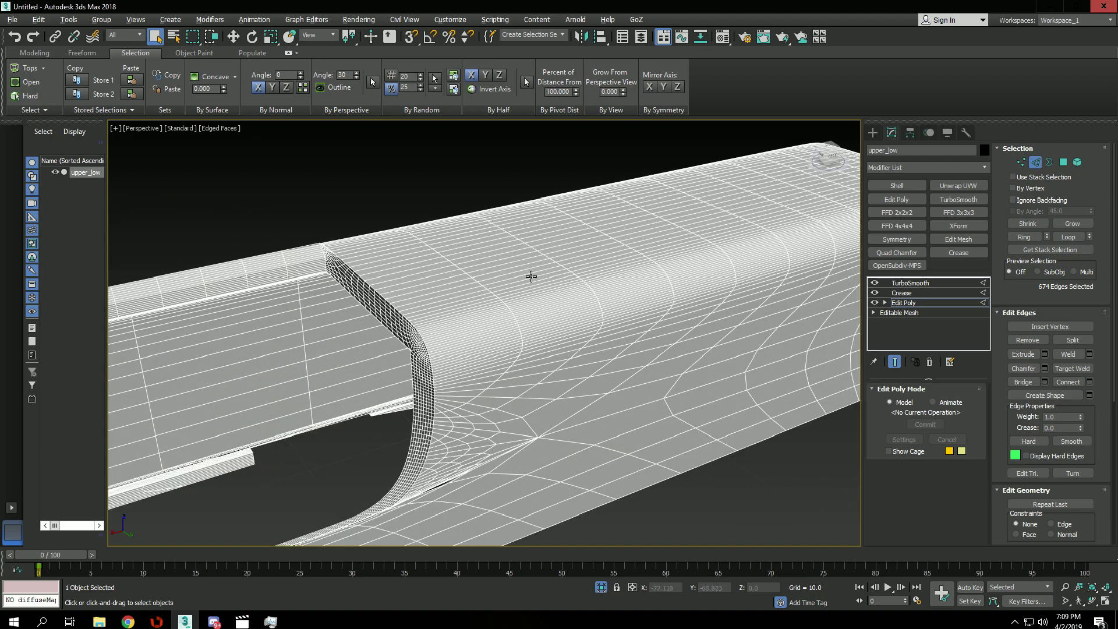
{"action": "key", "text": "ctrl+e"}
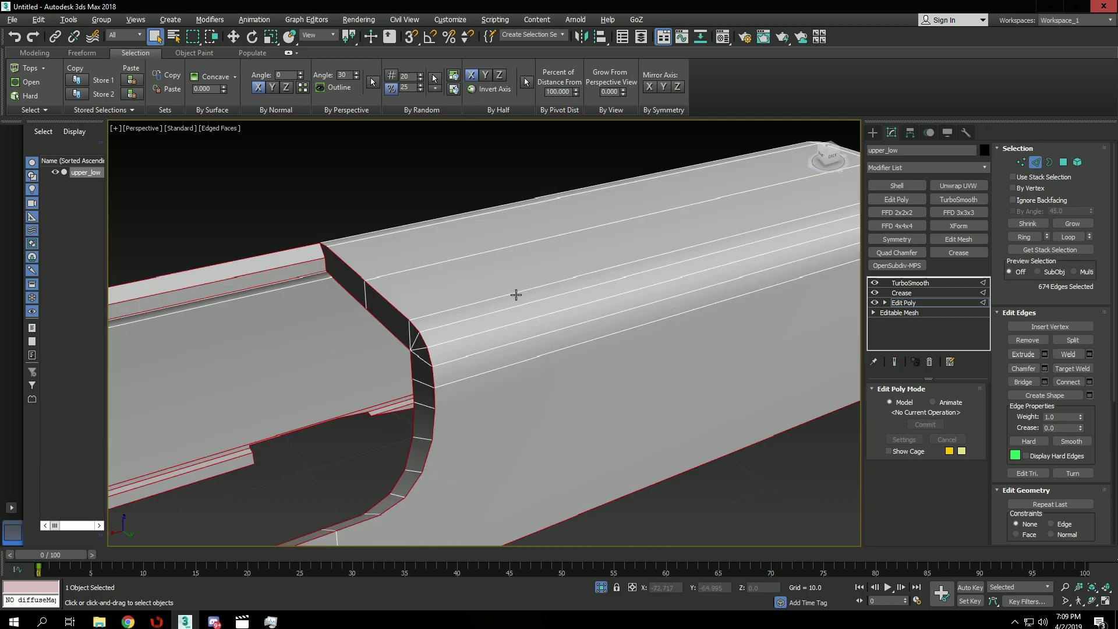
Select the polygons wrapping the slide's front section: both outer sides, the rounded corner strips and the upper faces
{"action": "middle_click_drag", "start_coordinate": [532, 299], "coordinate": [530, 357], "text": "alt"}
{"action": "key", "text": "4"}
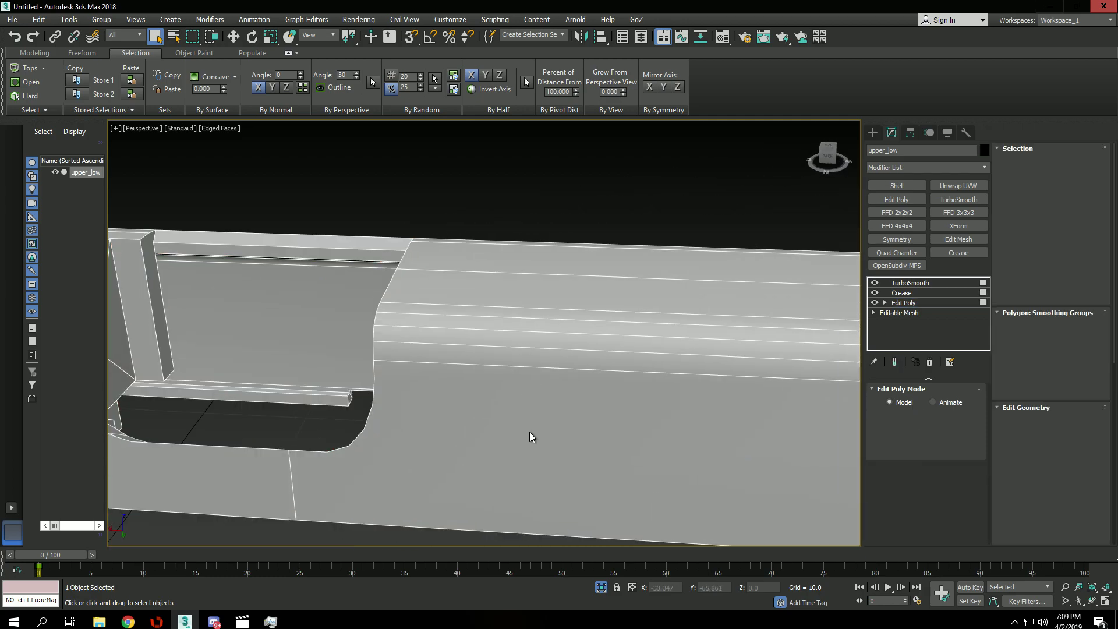
{"action": "left_click", "coordinate": [529, 434]}
{"action": "left_click", "coordinate": [543, 359], "text": "ctrl"}
{"action": "left_click", "coordinate": [545, 341], "text": "ctrl"}
{"action": "left_click", "coordinate": [551, 316], "text": "ctrl"}
{"action": "left_click", "coordinate": [544, 327], "text": "ctrl"}
{"action": "left_click", "coordinate": [560, 296], "text": "ctrl"}
{"action": "left_click", "coordinate": [574, 262], "text": "ctrl"}
{"action": "middle_click_drag", "start_coordinate": [575, 261], "coordinate": [447, 305], "text": "alt"}
{"action": "scroll", "coordinate": [447, 305], "scroll_direction": "down", "scroll_amount": 4}
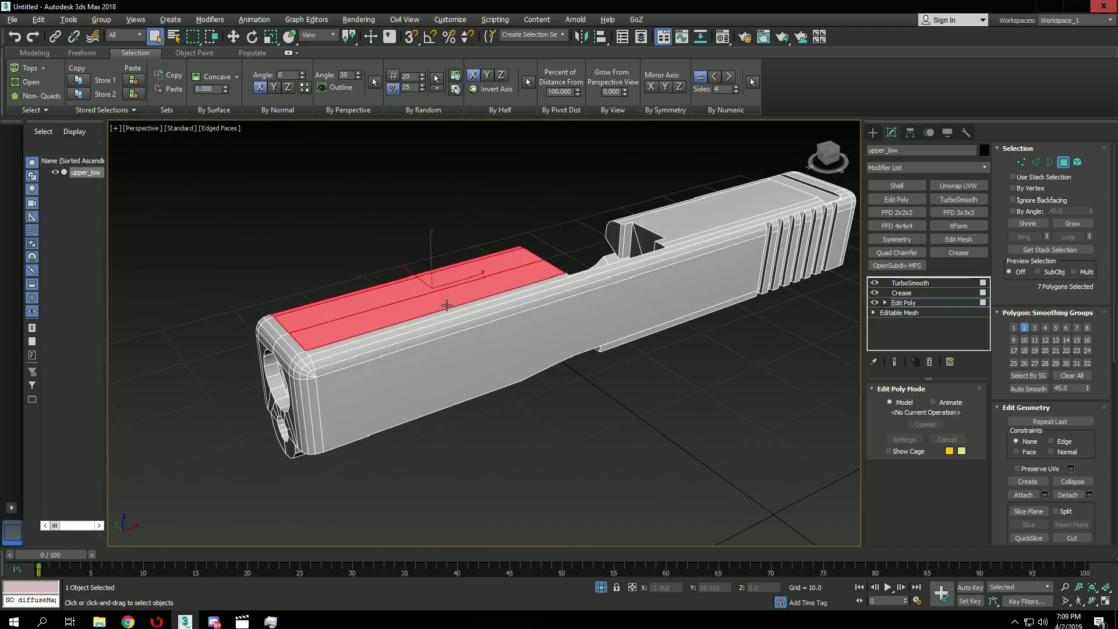
{"action": "left_click", "coordinate": [389, 326], "text": "ctrl"}
{"action": "left_click", "coordinate": [393, 347], "text": "ctrl"}
{"action": "left_click", "coordinate": [395, 346], "text": "ctrl"}
{"action": "left_click", "coordinate": [444, 379], "text": "ctrl"}
{"action": "middle_click_drag", "start_coordinate": [401, 335], "coordinate": [537, 338], "text": "alt"}
{"action": "key", "text": "x"}
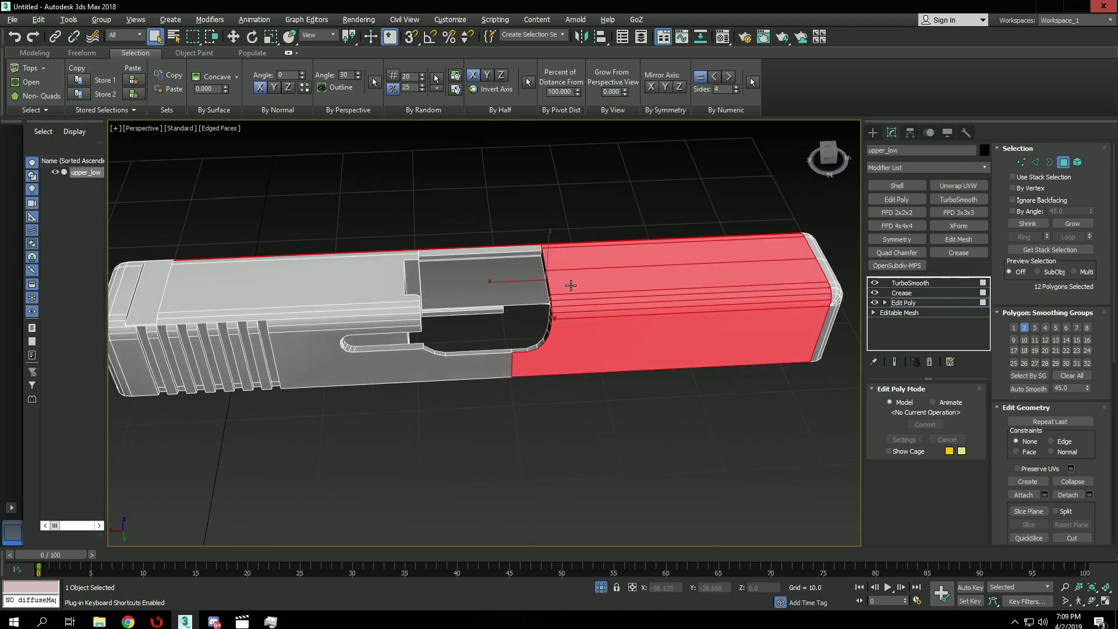
{"action": "key", "text": "s"}
{"action": "key", "text": "x"}
{"action": "key", "text": "e"}
{"action": "key", "text": "a"}
{"action": "left_click_drag", "start_coordinate": [506, 338], "coordinate": [565, 326]}
{"action": "key", "text": "w"}
{"action": "left_click_drag", "start_coordinate": [442, 322], "coordinate": [550, 319]}
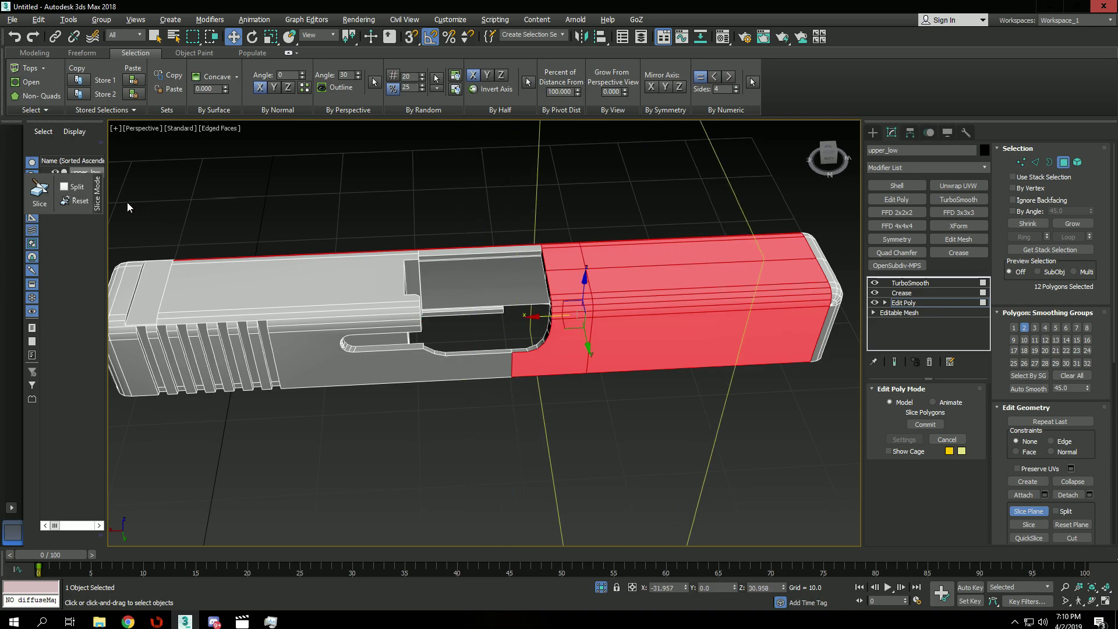
{"action": "middle_click_drag", "start_coordinate": [602, 281], "coordinate": [642, 237], "text": "alt"}
{"action": "key", "text": "4"}
{"action": "key", "text": "4"}
Add the slide's inner side wall and adjacent channel polygons to the selection from the underside
{"action": "left_click", "coordinate": [544, 331], "text": "ctrl"}
{"action": "scroll", "coordinate": [584, 347], "scroll_direction": "up", "scroll_amount": 4}
{"action": "middle_click_drag", "start_coordinate": [584, 348], "coordinate": [542, 297], "text": "alt"}
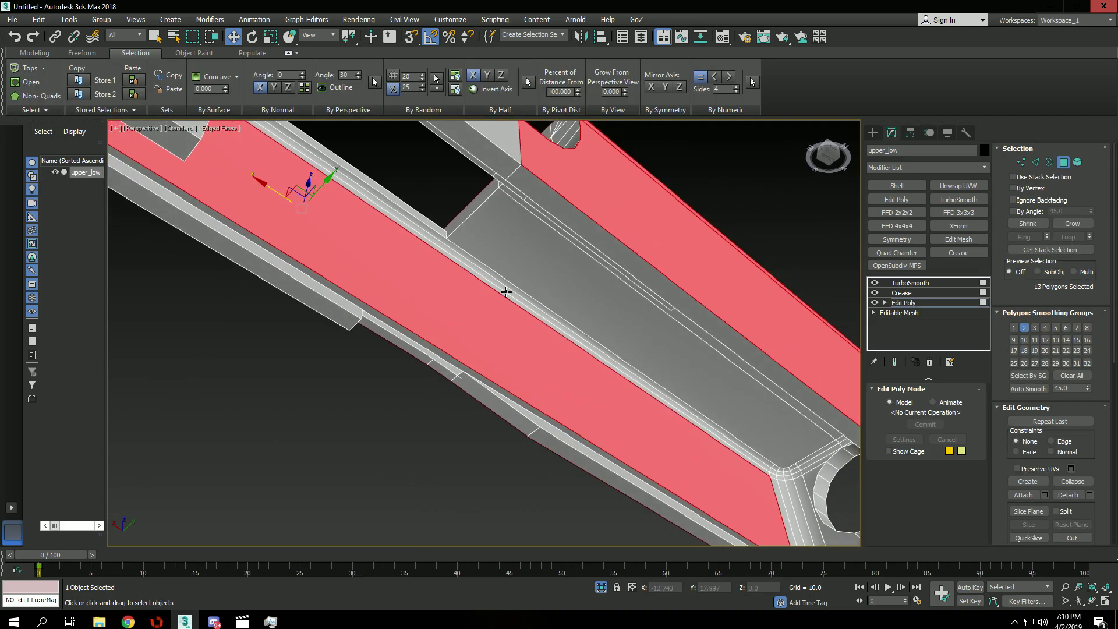
{"action": "left_click", "coordinate": [506, 292], "text": "ctrl"}
{"action": "left_click", "coordinate": [502, 292], "text": "ctrl"}
{"action": "key", "text": "q"}
{"action": "left_click", "coordinate": [527, 256], "text": "ctrl"}
{"action": "middle_click_drag", "start_coordinate": [559, 254], "coordinate": [527, 355], "text": "alt"}
{"action": "left_click", "coordinate": [556, 311], "text": "ctrl"}
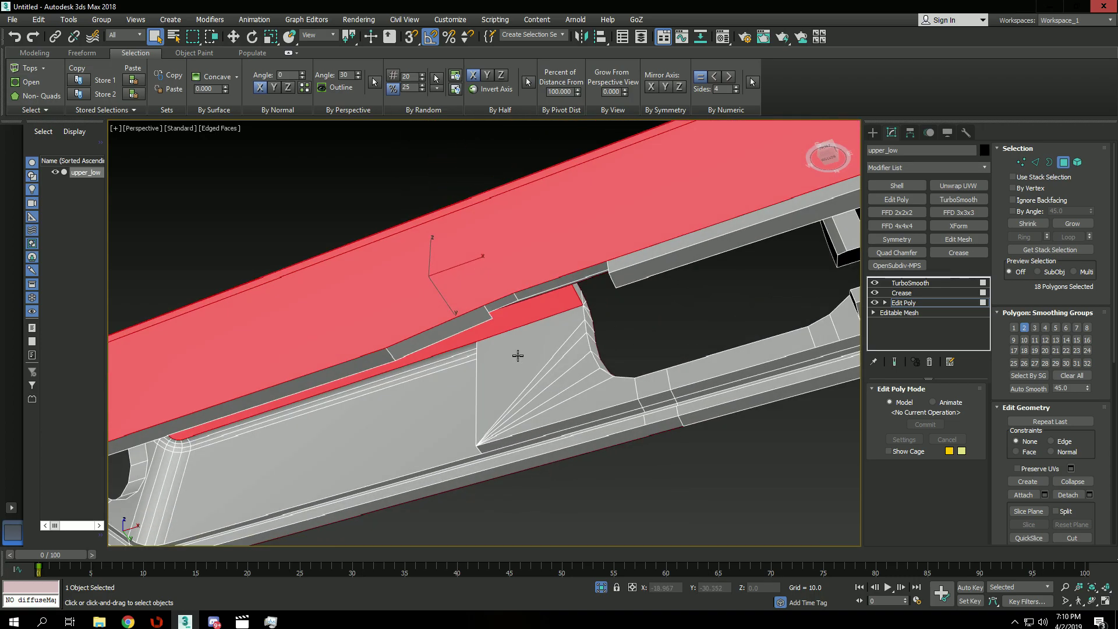
Add the narrow rounded strips and flat faces along the inner channel to the polygon selection
{"action": "scroll", "coordinate": [536, 303], "scroll_direction": "down", "scroll_amount": 5}
{"action": "scroll", "coordinate": [556, 294], "scroll_direction": "up", "scroll_amount": 5}
{"action": "left_click", "coordinate": [582, 284], "text": "ctrl"}
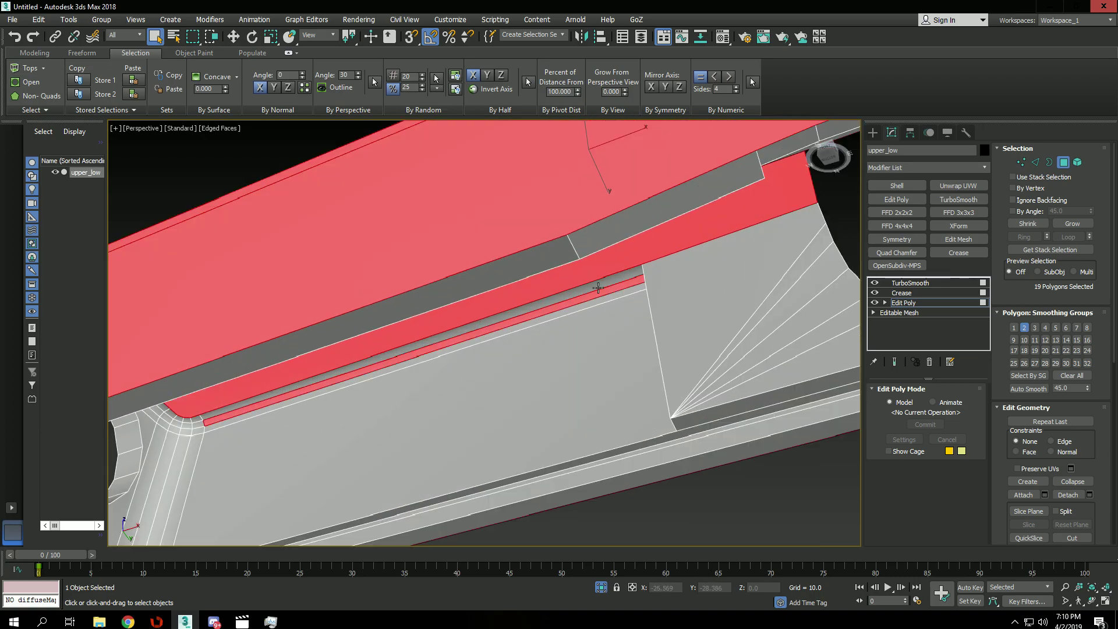
{"action": "left_click", "coordinate": [600, 296], "text": "ctrl"}
{"action": "left_click", "coordinate": [614, 383], "text": "ctrl"}
{"action": "middle_click_drag", "start_coordinate": [621, 485], "coordinate": [545, 394], "text": "alt"}
{"action": "left_click", "coordinate": [635, 438], "text": "ctrl"}
{"action": "scroll", "coordinate": [483, 413], "scroll_direction": "up", "scroll_amount": 3}
{"action": "left_click", "coordinate": [482, 402], "text": "ctrl"}
{"action": "left_click", "coordinate": [484, 424], "text": "ctrl"}
{"action": "left_click", "coordinate": [487, 427], "text": "ctrl"}
Add the remaining strips and inner wall polygons on the opposite side of the channel to the selection
{"action": "middle_click_drag", "start_coordinate": [569, 434], "coordinate": [455, 399], "text": "alt"}
{"action": "middle_click_drag", "start_coordinate": [614, 397], "coordinate": [703, 382], "text": "alt"}
{"action": "left_click", "coordinate": [692, 419], "text": "ctrl"}
{"action": "left_click", "coordinate": [701, 409], "text": "ctrl"}
{"action": "left_click", "coordinate": [696, 366], "text": "ctrl"}
{"action": "left_click", "coordinate": [697, 368], "text": "ctrl"}
{"action": "scroll", "coordinate": [702, 385], "scroll_direction": "down", "scroll_amount": 1}
{"action": "left_click", "coordinate": [686, 366], "text": "ctrl"}
{"action": "scroll", "coordinate": [671, 416], "scroll_direction": "down", "scroll_amount": 3}
{"action": "middle_click_drag", "start_coordinate": [671, 415], "coordinate": [591, 329], "text": "alt"}
{"action": "left_click", "coordinate": [613, 325], "text": "ctrl"}
Start a slice plane across the slide's length on the selected polygons and place it at X -37.194 in the front section
{"action": "key", "text": "k"}
{"action": "scroll", "coordinate": [560, 324], "scroll_direction": "down", "scroll_amount": 8}
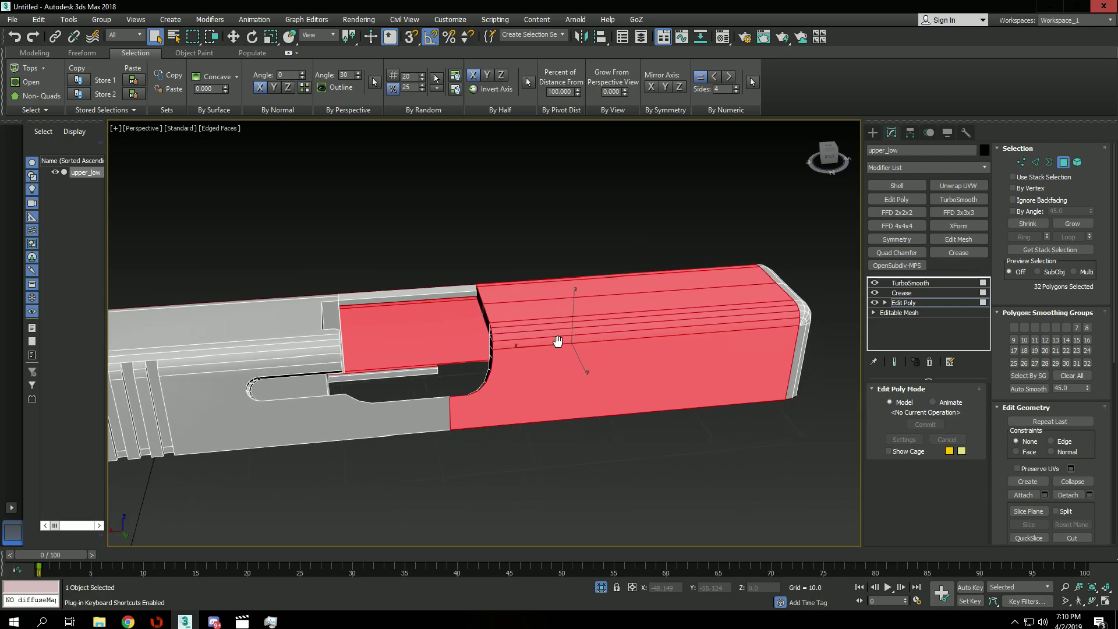
{"action": "key", "text": "x"}
{"action": "key", "text": "s"}
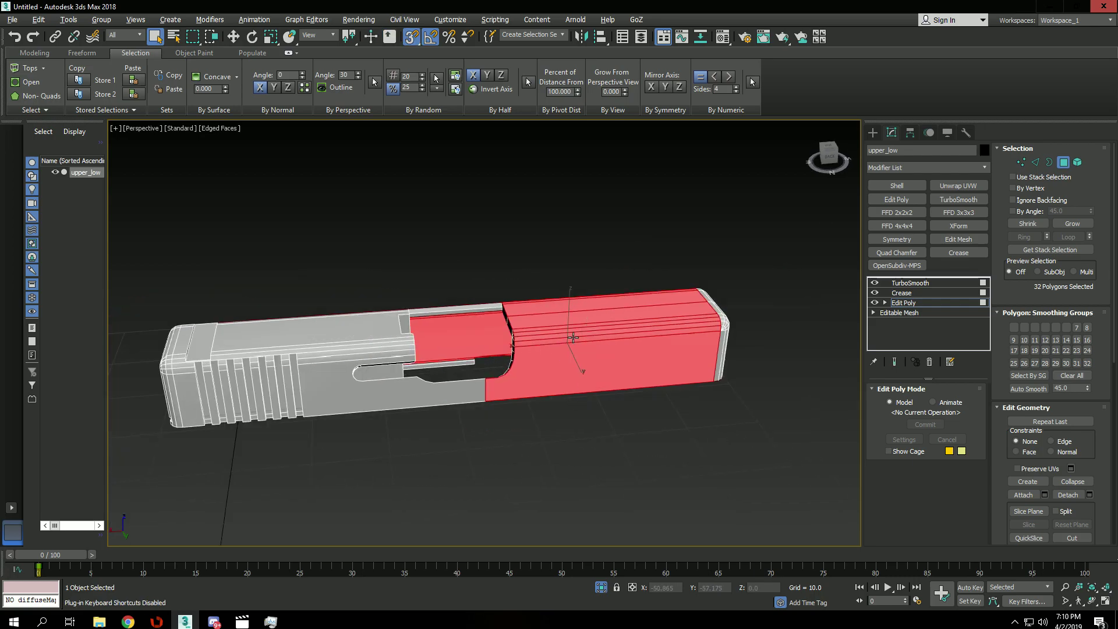
{"action": "key", "text": "x"}
{"action": "key", "text": "s"}
{"action": "key", "text": "s"}
{"action": "key", "text": "s"}
{"action": "key", "text": "x"}
{"action": "left_click_drag", "start_coordinate": [501, 359], "coordinate": [597, 338]}
{"action": "middle_click_drag", "start_coordinate": [598, 372], "coordinate": [630, 334], "text": "alt"}
{"action": "key", "text": "s"}
Reposition the slice plane along the slide's length and cut a first cross-section through the selected polygons ahead of the ejection port
{"action": "scroll", "coordinate": [604, 347], "scroll_direction": "up", "scroll_amount": 5}
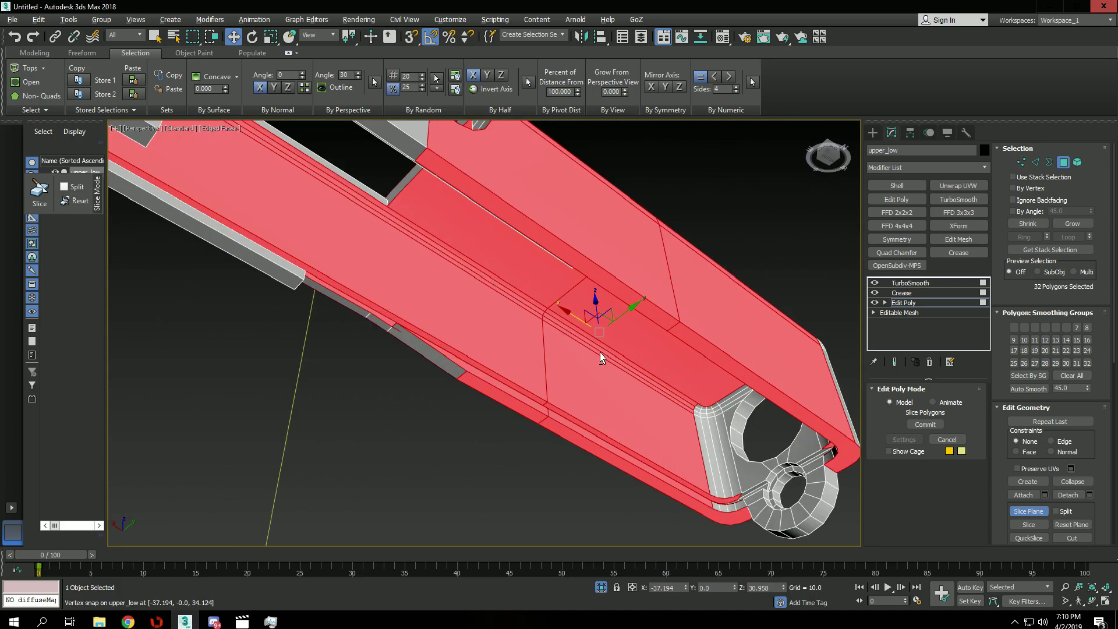
{"action": "scroll", "coordinate": [546, 359], "scroll_direction": "down", "scroll_amount": 5}
{"action": "middle_click_drag", "start_coordinate": [546, 359], "coordinate": [548, 348], "text": "alt"}
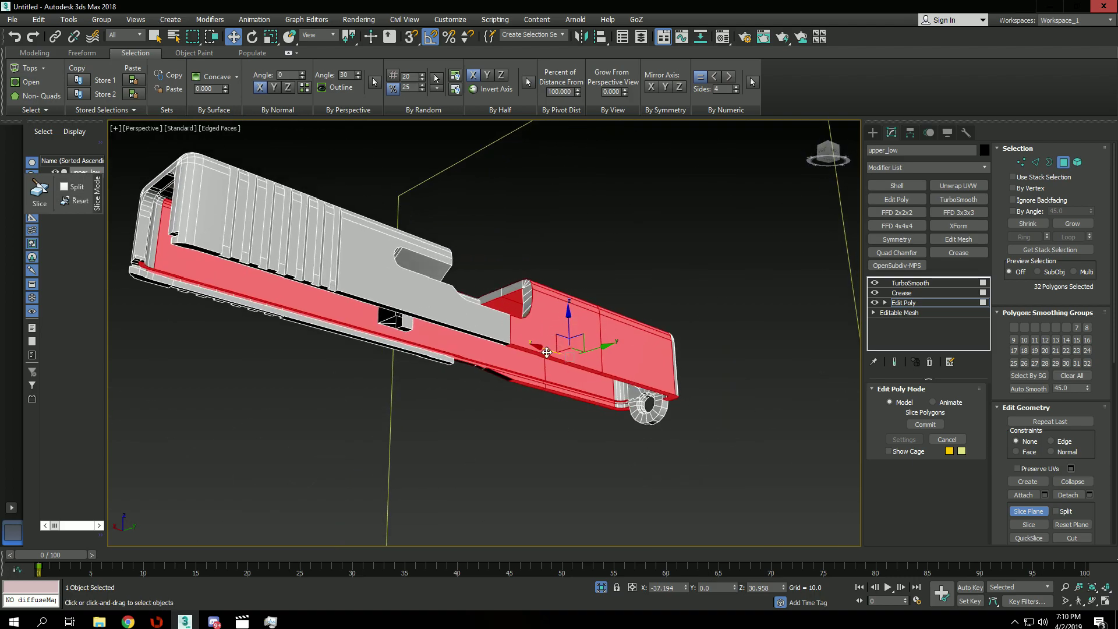
{"action": "left_click_drag", "start_coordinate": [548, 349], "coordinate": [336, 239]}
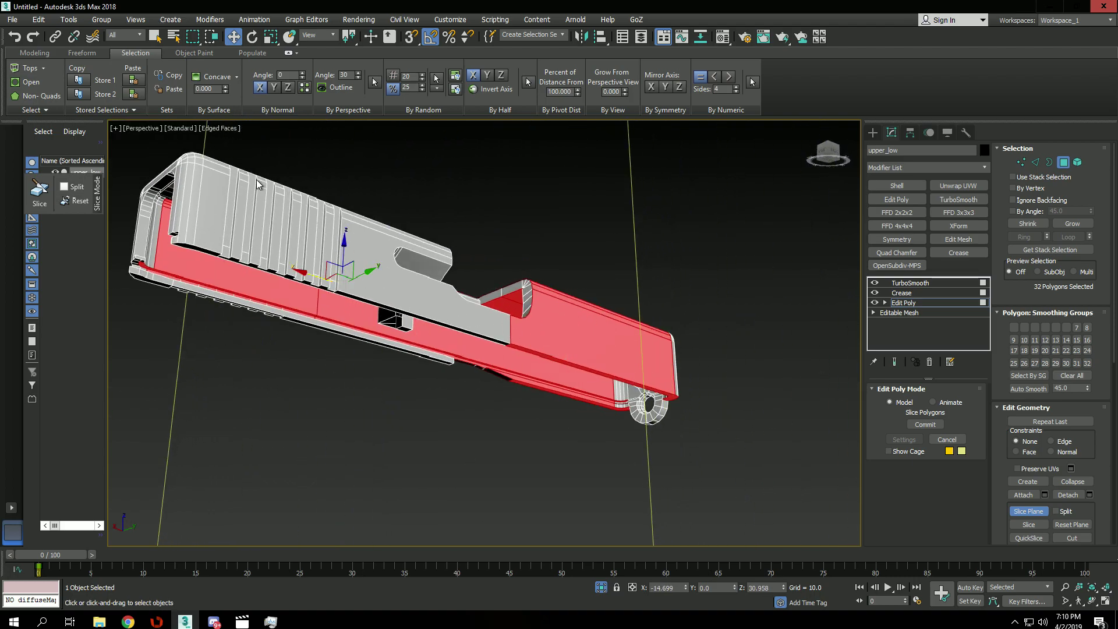
{"action": "middle_click_drag", "start_coordinate": [399, 258], "coordinate": [391, 305], "text": "alt"}
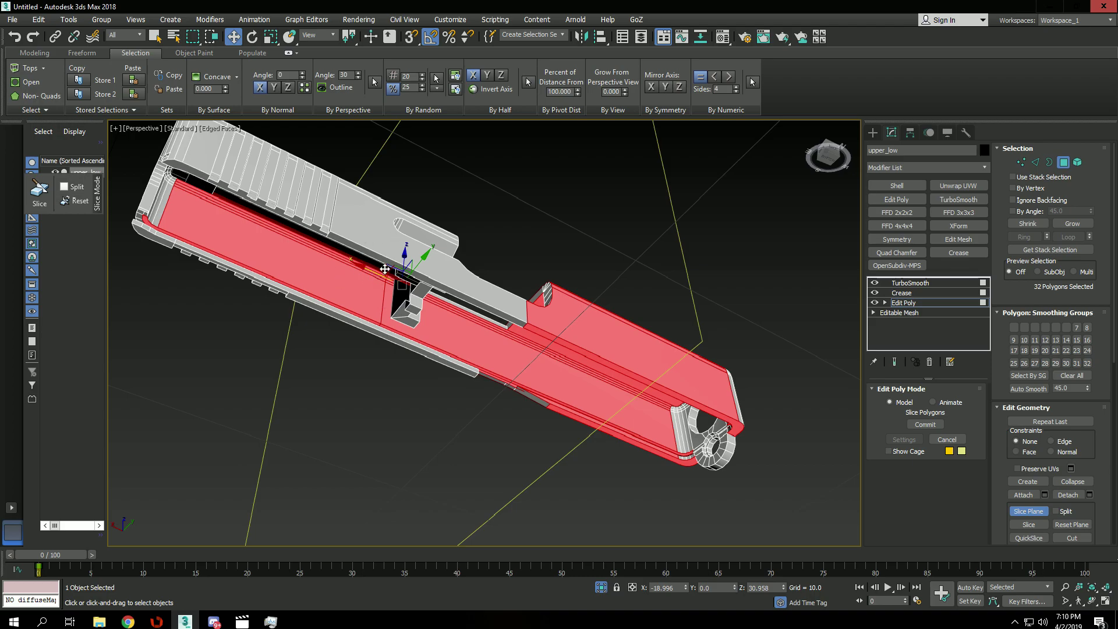
{"action": "middle_click_drag", "start_coordinate": [385, 270], "coordinate": [594, 342], "text": "alt"}
{"action": "left_click_drag", "start_coordinate": [540, 383], "coordinate": [657, 342]}
{"action": "left_click", "coordinate": [46, 202]}
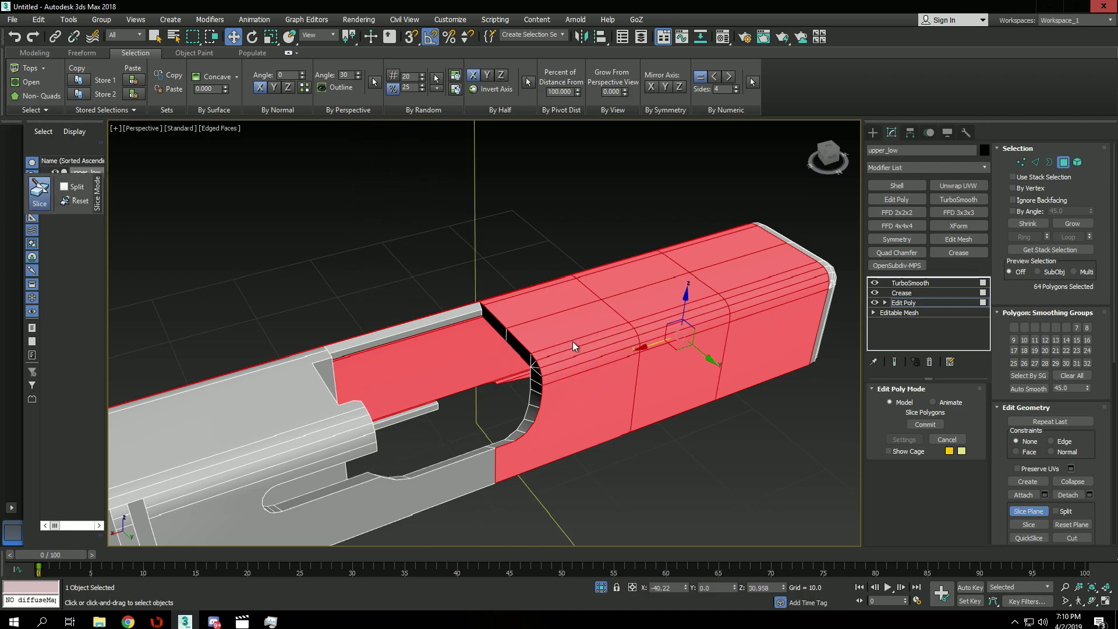
Slice the selected front polygons at X -40.22 and X -43.979, then leave the slice plane mode
{"action": "left_click", "coordinate": [49, 199]}
{"action": "left_click_drag", "start_coordinate": [656, 344], "coordinate": [716, 319]}
{"action": "left_click", "coordinate": [41, 195]}
{"action": "key", "text": "ctrl+q"}
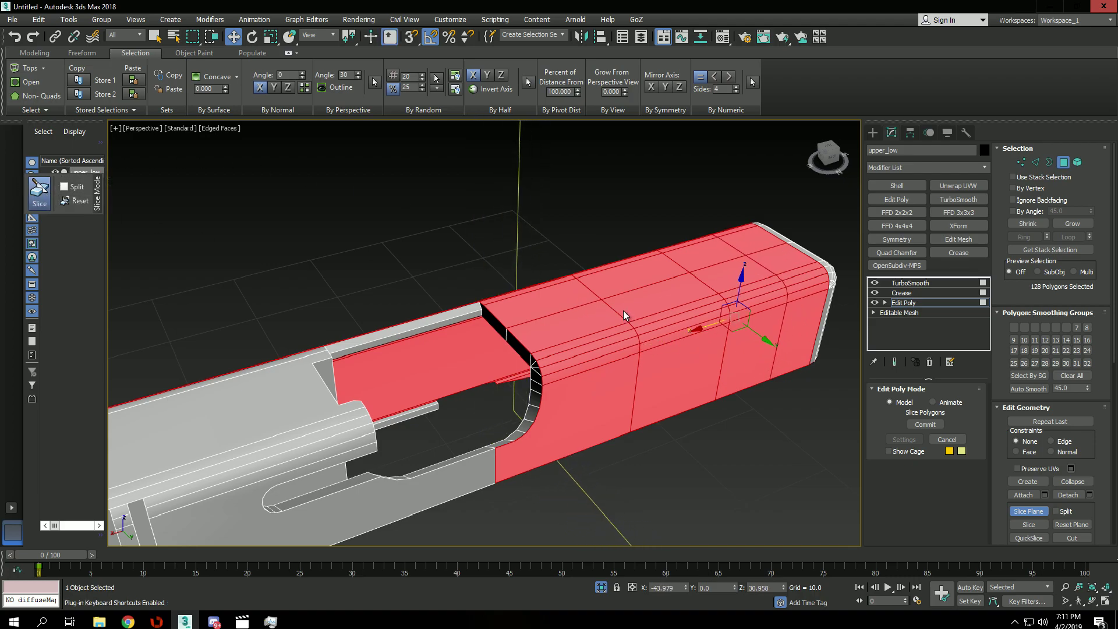
{"action": "key", "text": "q"}
{"action": "middle_click_drag", "start_coordinate": [621, 311], "coordinate": [582, 333]}
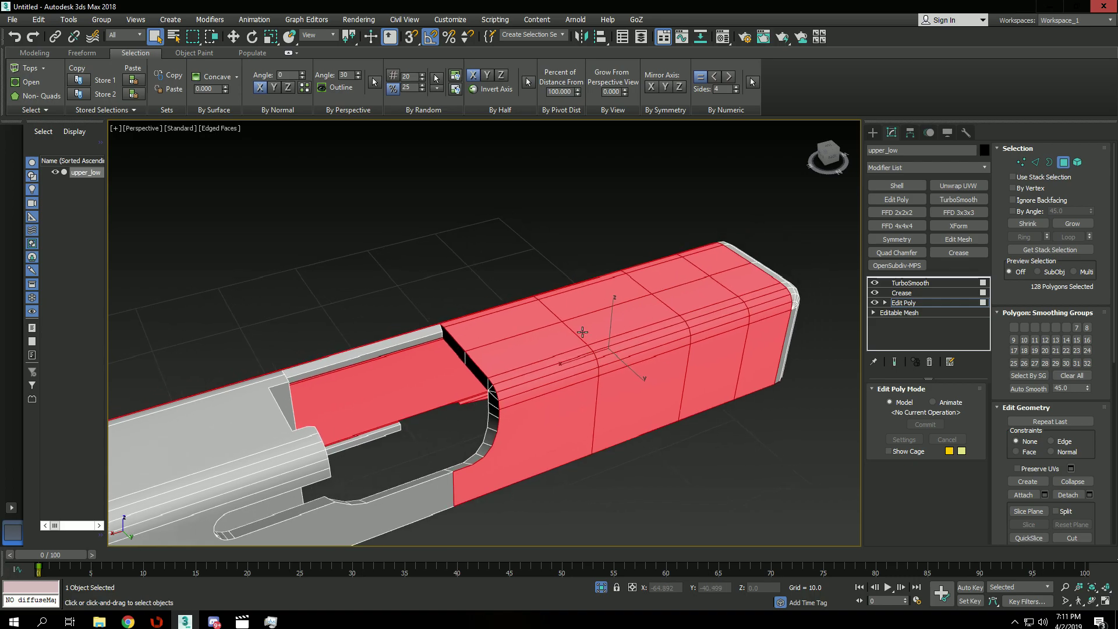
Select the hard edges and examine the smoothed shading around the ejection port's front corner without the wireframe
{"action": "key", "text": "ctrl+q"}
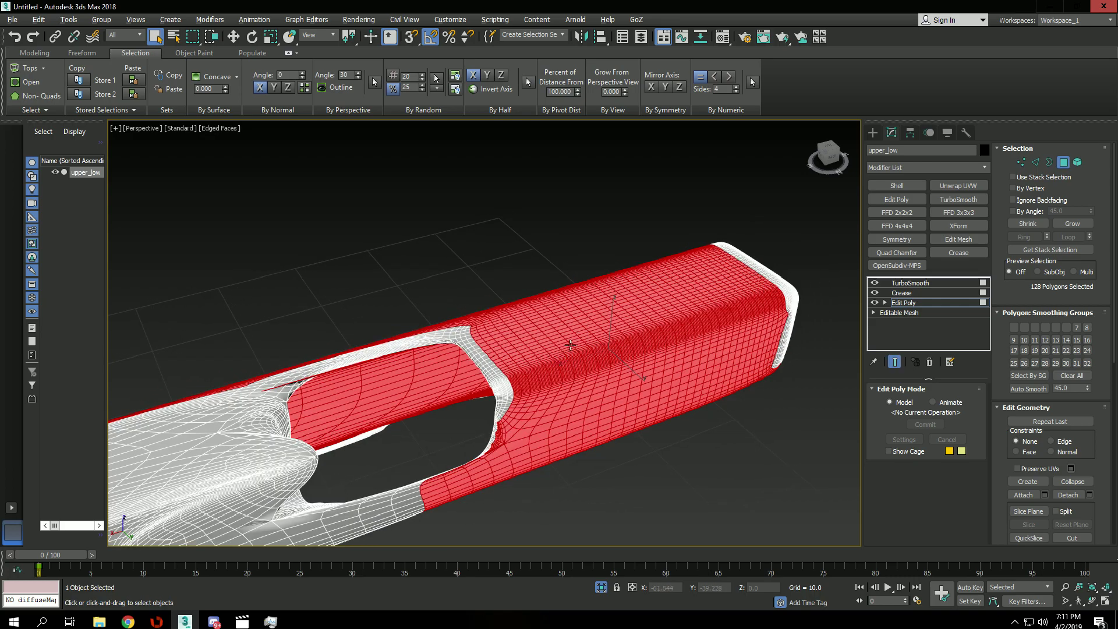
{"action": "key", "text": "ctrl+q"}
{"action": "key", "text": "2"}
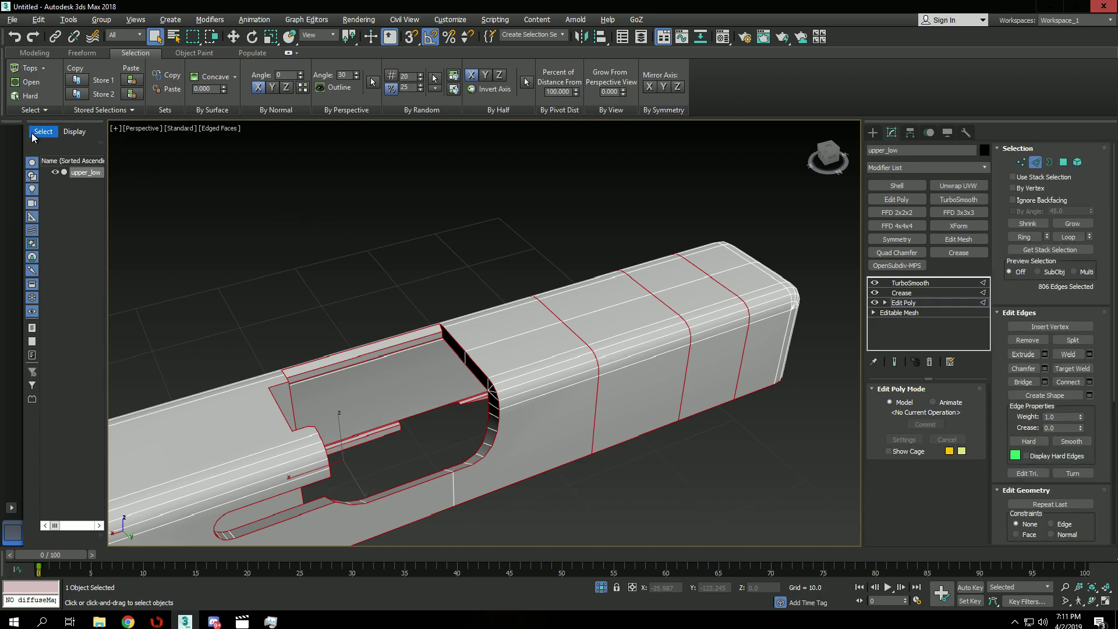
{"action": "left_click", "coordinate": [27, 96]}
{"action": "key", "text": "ctrl+q"}
{"action": "key", "text": "F4"}
{"action": "scroll", "coordinate": [554, 387], "scroll_direction": "up", "scroll_amount": 6}
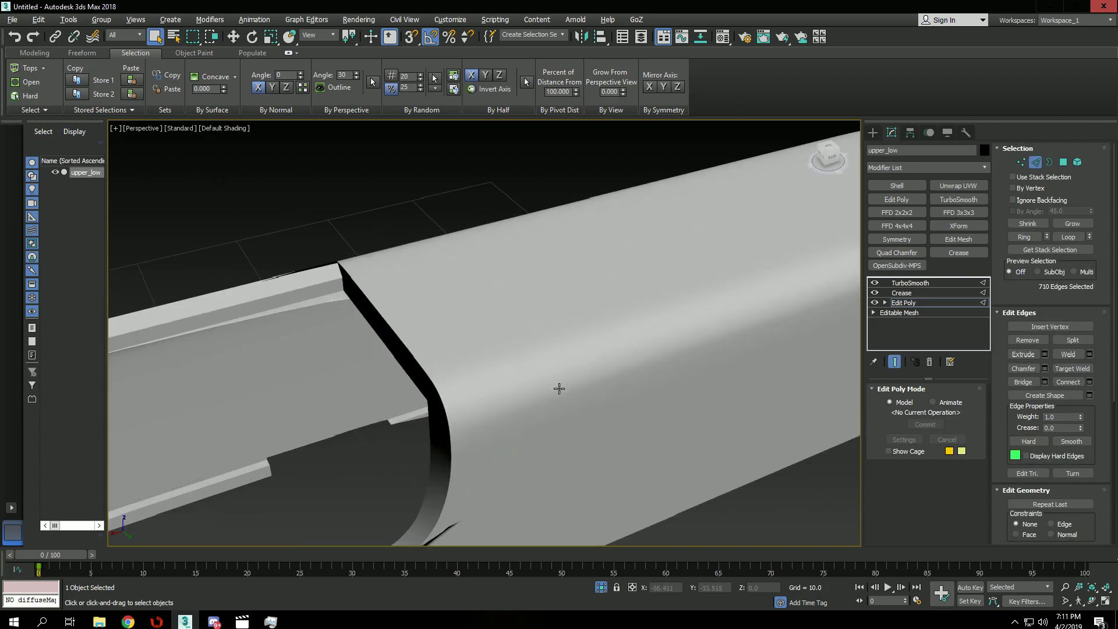
{"action": "scroll", "coordinate": [562, 415], "scroll_direction": "up", "scroll_amount": 2}
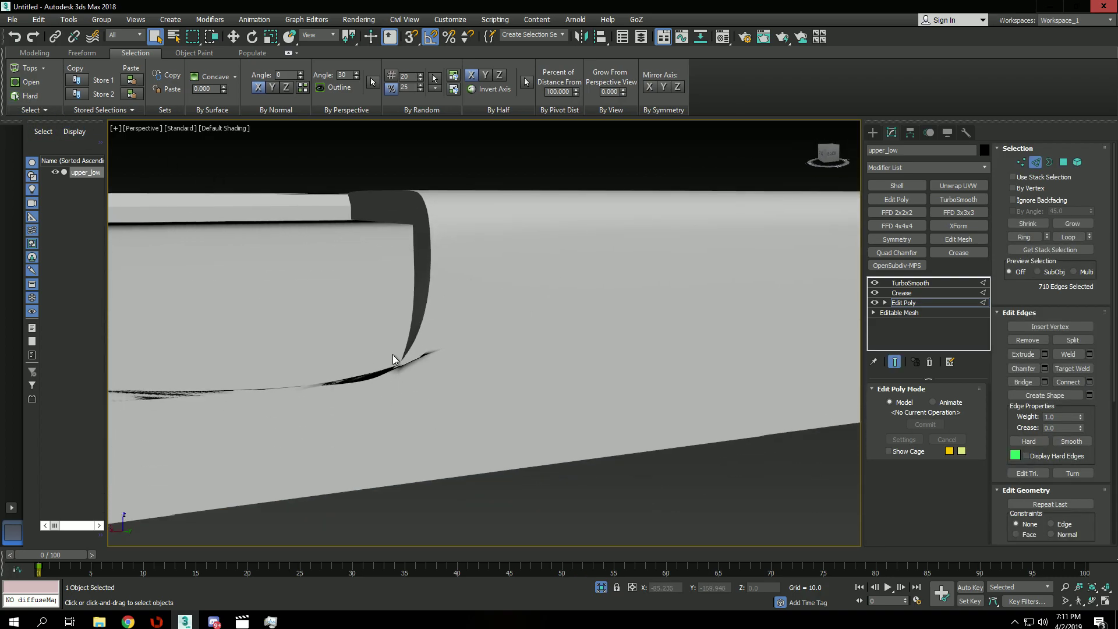
{"action": "scroll", "coordinate": [417, 374], "scroll_direction": "down", "scroll_amount": 2}
{"action": "middle_click_drag", "start_coordinate": [418, 375], "coordinate": [481, 350], "text": "alt"}
{"action": "key", "text": "ctrl+q"}
{"action": "key", "text": "F4"}
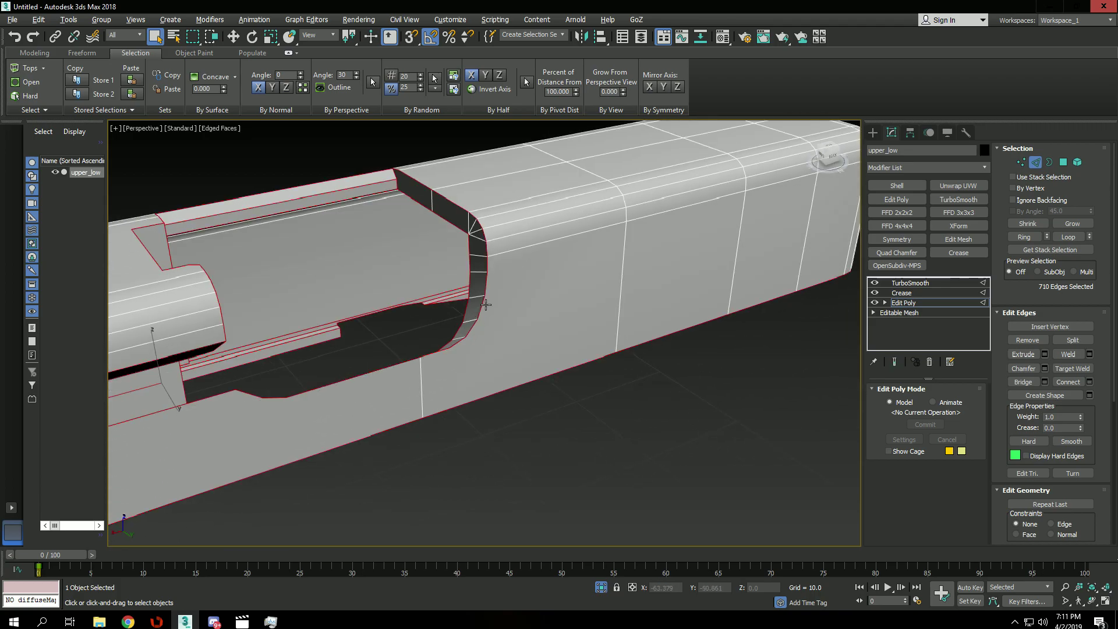
{"action": "key", "text": "1"}
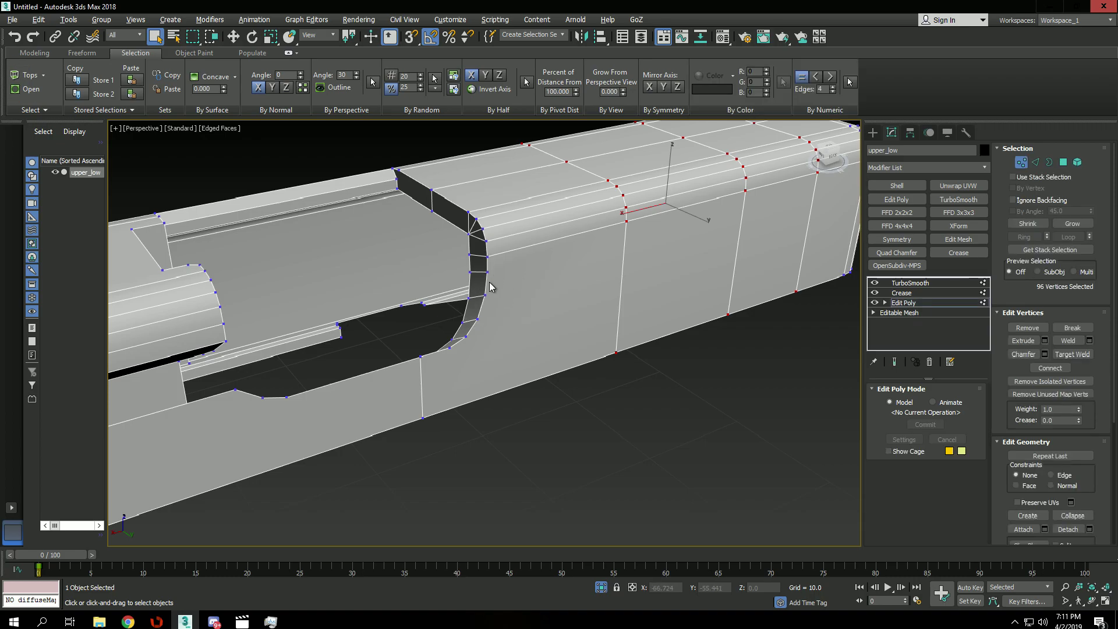
{"action": "middle_click_drag", "start_coordinate": [499, 295], "coordinate": [546, 315], "text": "alt"}
{"action": "scroll", "coordinate": [545, 314], "scroll_direction": "down", "scroll_amount": 2}
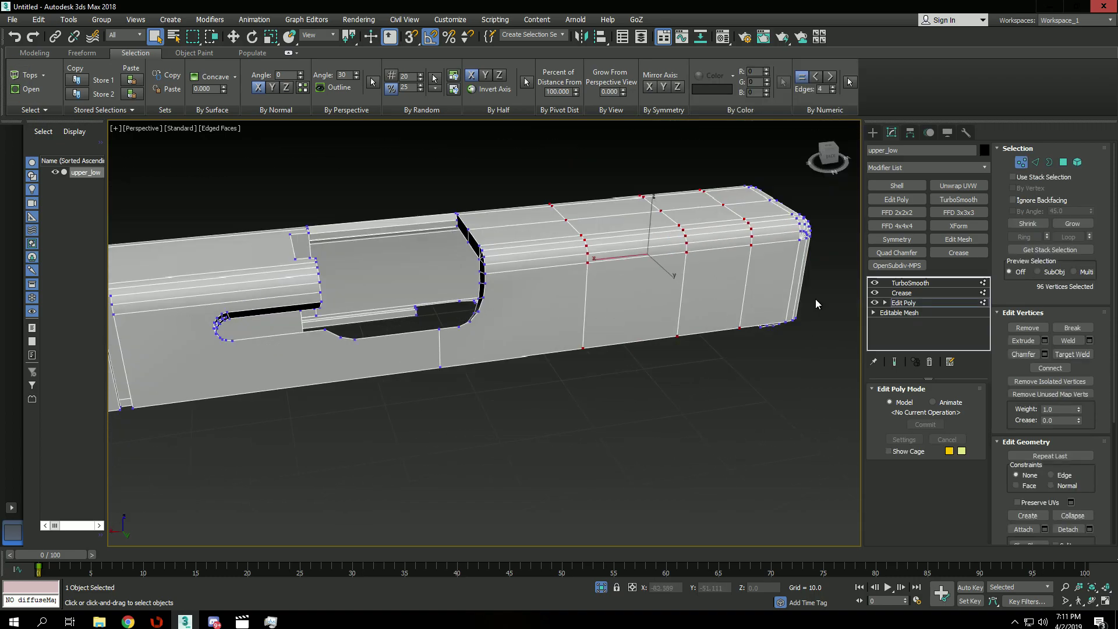
{"action": "key", "text": "2"}
{"action": "scroll", "coordinate": [507, 292], "scroll_direction": "up", "scroll_amount": 5}
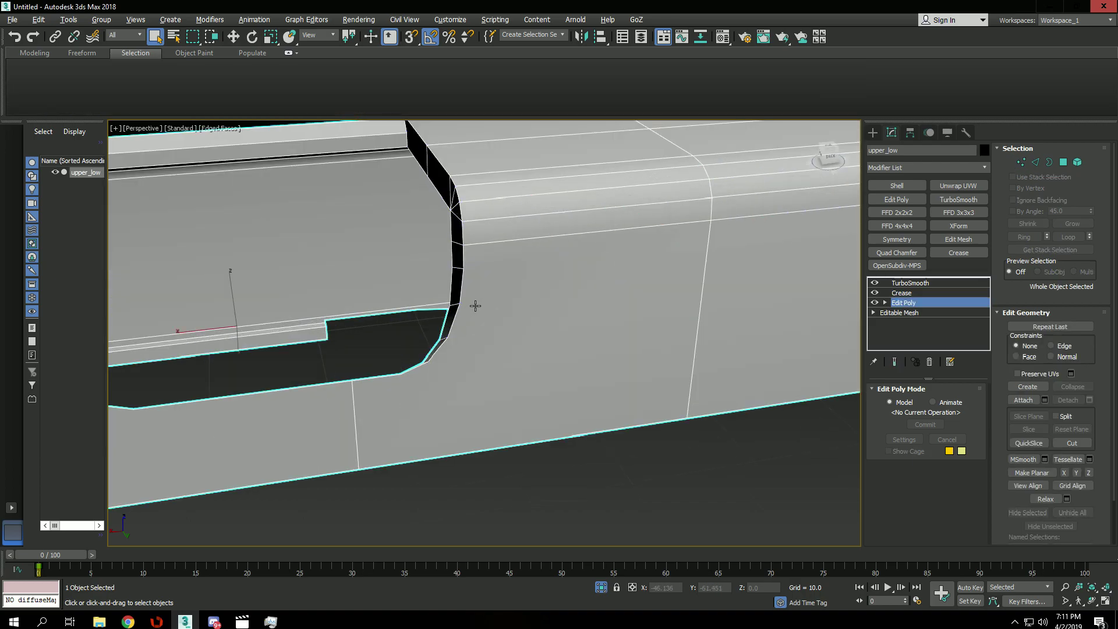
{"action": "key", "text": "4"}
{"action": "left_click", "coordinate": [500, 287]}
{"action": "scroll", "coordinate": [515, 275], "scroll_direction": "down", "scroll_amount": 5}
{"action": "mouse_move", "coordinate": [515, 275]}
{"action": "middle_mouse_down", "text": "alt"}
{"action": "mouse_move", "coordinate": [500, 255]}
{"action": "mouse_move", "coordinate": [502, 280]}
{"action": "middle_mouse_up", "text": "alt"}
{"action": "left_click", "coordinate": [517, 260], "text": "ctrl"}
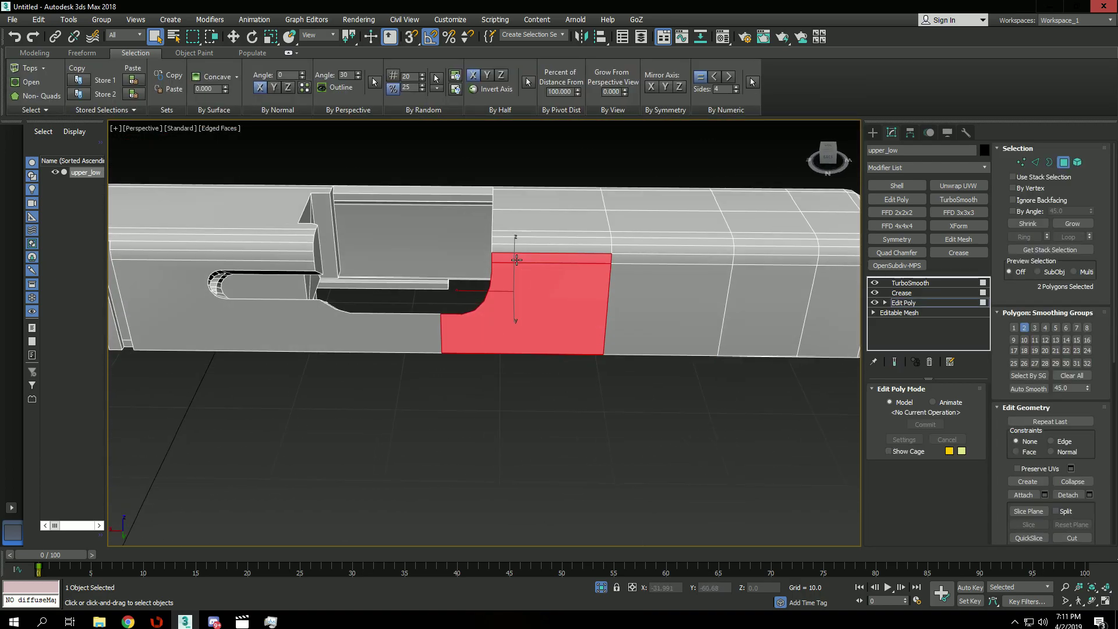
{"action": "double_click", "coordinate": [547, 261], "text": "ctrl"}
Remove the diagonal edges fanning across the inner side wall next to the ejection port
{"action": "mouse_move", "coordinate": [538, 252]}
{"action": "middle_mouse_down", "text": "alt"}
{"action": "mouse_move", "coordinate": [524, 280]}
{"action": "mouse_move", "coordinate": [589, 183]}
{"action": "mouse_move", "coordinate": [669, 222]}
{"action": "mouse_move", "coordinate": [552, 259]}
{"action": "middle_mouse_up", "text": "alt"}
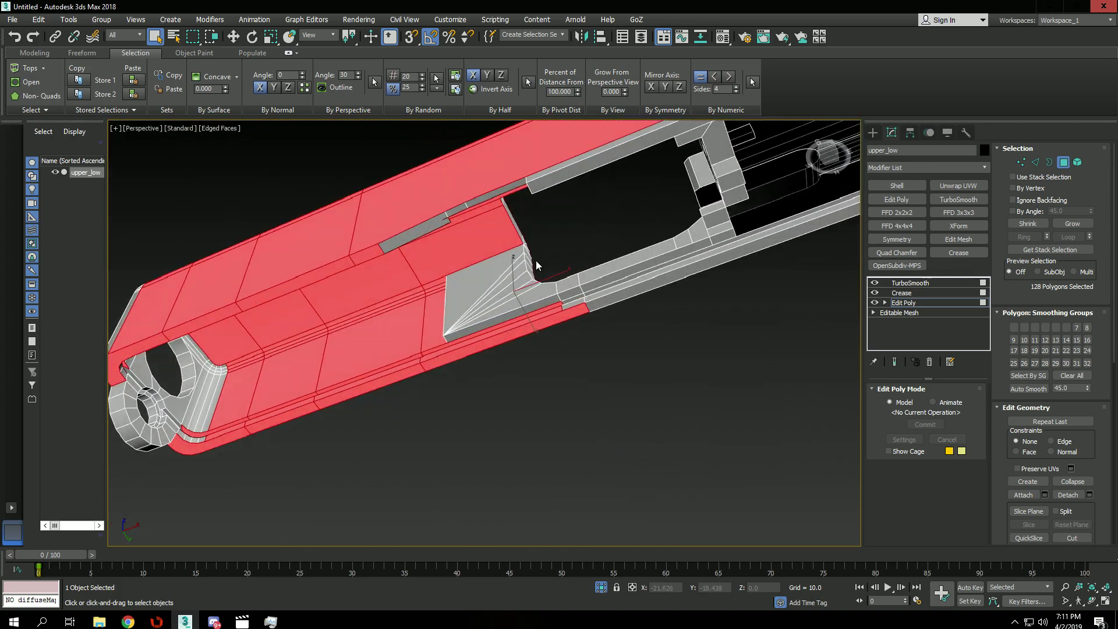
{"action": "scroll", "coordinate": [504, 315], "scroll_direction": "up", "scroll_amount": 4}
{"action": "scroll", "coordinate": [505, 316], "scroll_direction": "down", "scroll_amount": 2}
{"action": "key", "text": "2"}
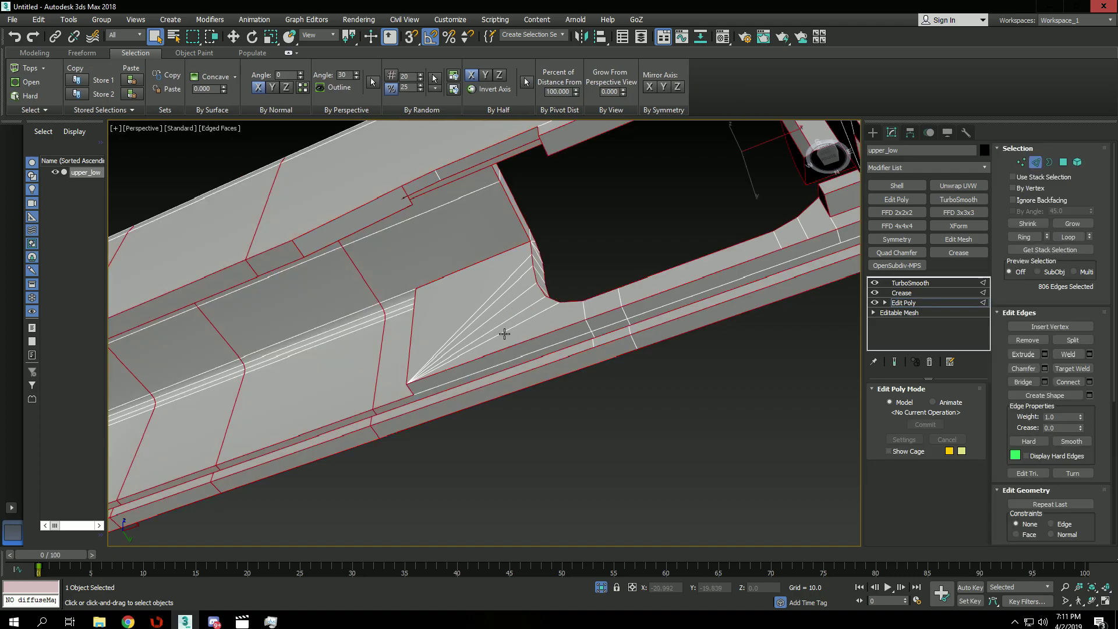
{"action": "left_click", "coordinate": [505, 325]}
{"action": "left_click", "coordinate": [510, 305], "text": "ctrl"}
{"action": "left_click", "coordinate": [508, 291], "text": "ctrl"}
{"action": "left_click", "coordinate": [506, 280], "text": "ctrl"}
{"action": "key", "text": "BackSpace"}
Add the cleaned inner wall face beside the ejection port to the front section's polygon selection
{"action": "key", "text": "4"}
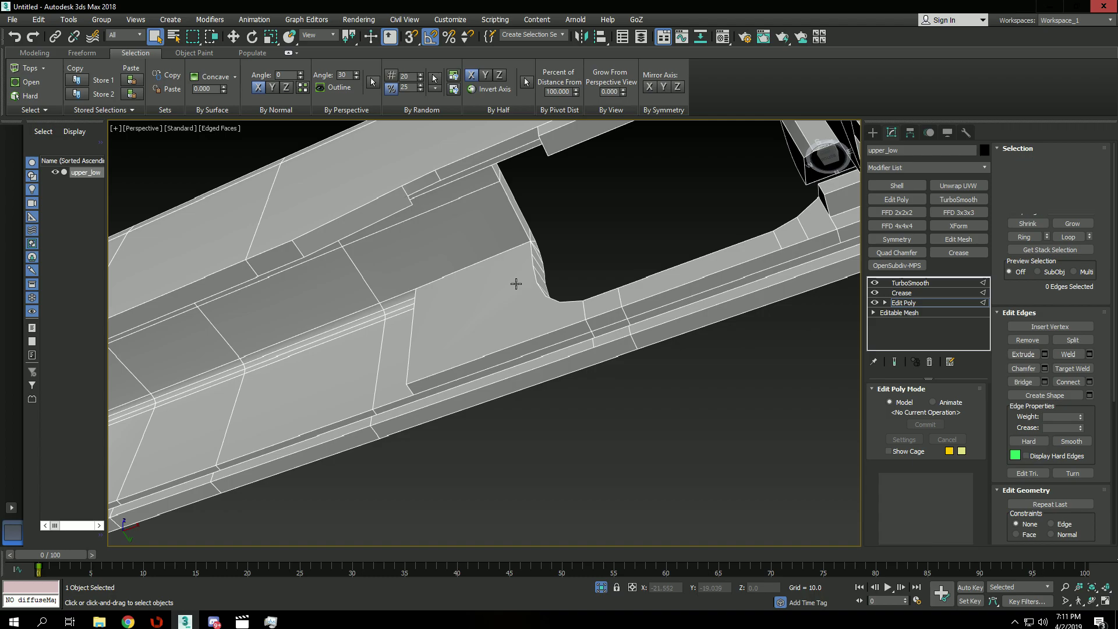
{"action": "scroll", "coordinate": [497, 321], "scroll_direction": "up", "scroll_amount": 3}
{"action": "left_click", "coordinate": [497, 321], "text": "ctrl"}
{"action": "middle_click_drag", "start_coordinate": [519, 237], "coordinate": [344, 293], "text": "alt"}
{"action": "scroll", "coordinate": [310, 242], "scroll_direction": "down", "scroll_amount": 4}
{"action": "middle_click_drag", "start_coordinate": [344, 293], "coordinate": [461, 301]}
Slice the selected front polygons across the slide's length at X -30.8 and X -37.451
{"action": "key", "text": "s"}
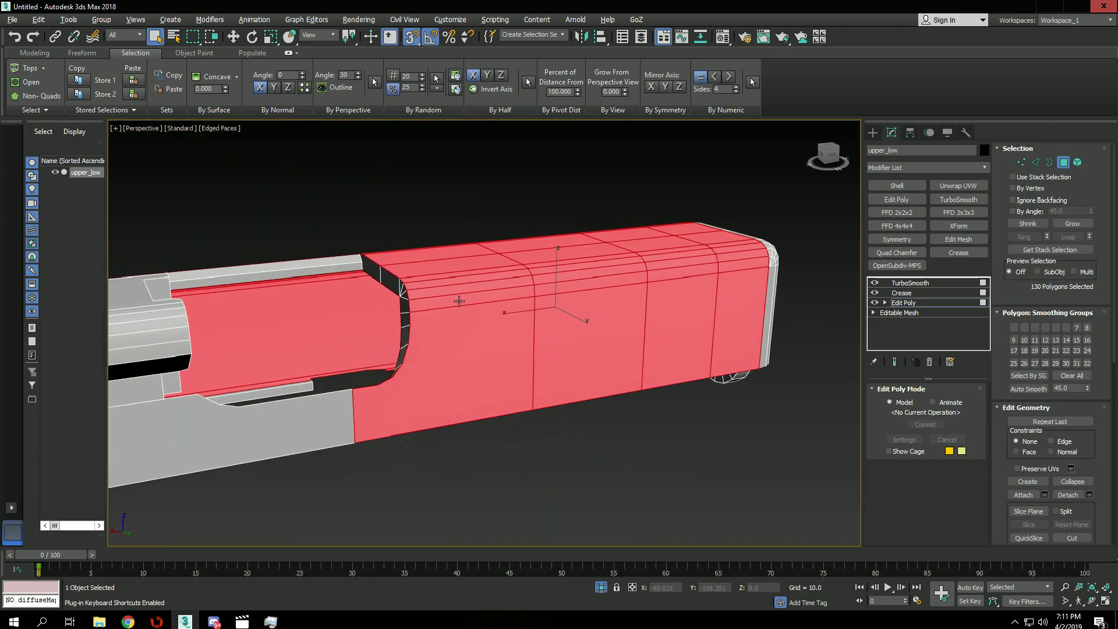
{"action": "key", "text": "shift+s"}
{"action": "key", "text": "shift+s"}
{"action": "key", "text": "shift+s"}
{"action": "key", "text": "s"}
{"action": "key", "text": "s"}
{"action": "key", "text": "s"}
{"action": "left_click_drag", "start_coordinate": [628, 320], "coordinate": [378, 334]}
{"action": "left_click", "coordinate": [39, 195]}
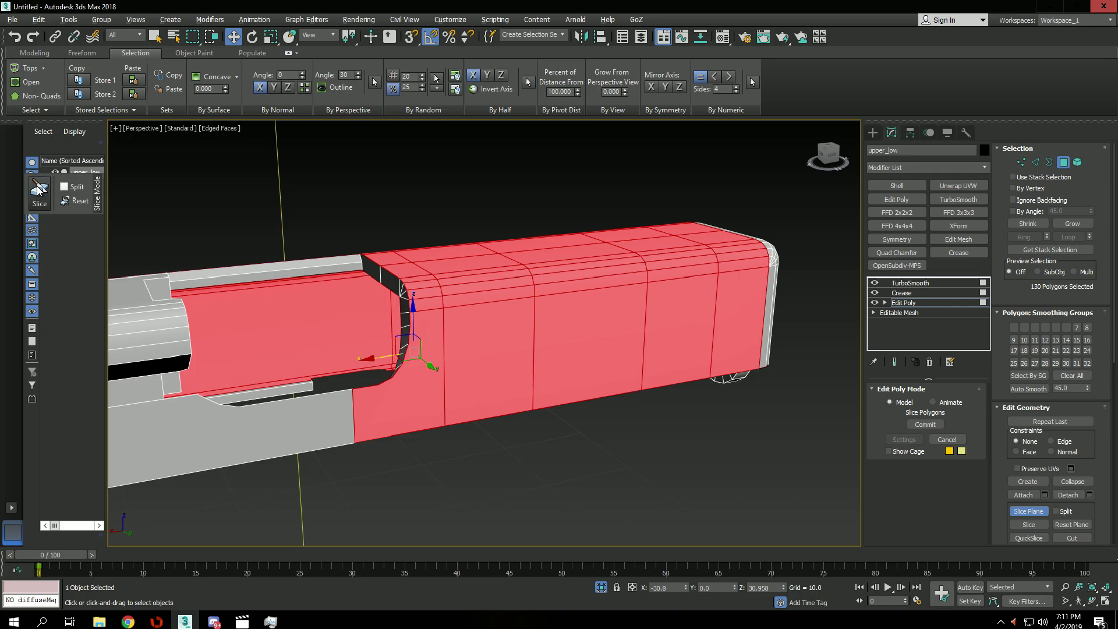
{"action": "middle_click_drag", "start_coordinate": [373, 334], "coordinate": [412, 286]}
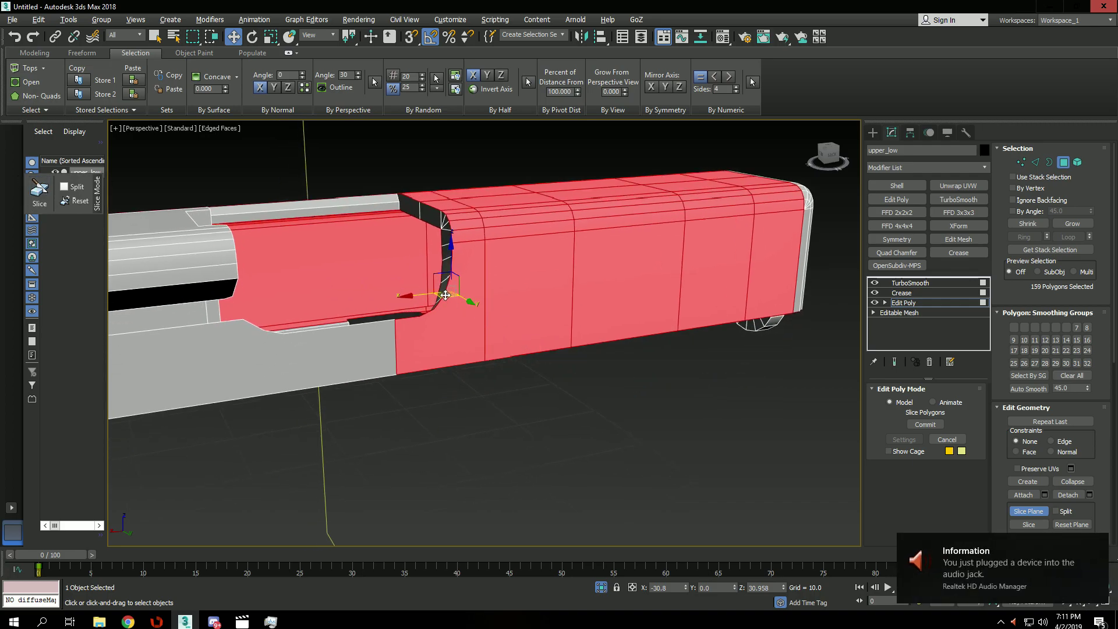
{"action": "left_click_drag", "start_coordinate": [415, 294], "coordinate": [575, 256]}
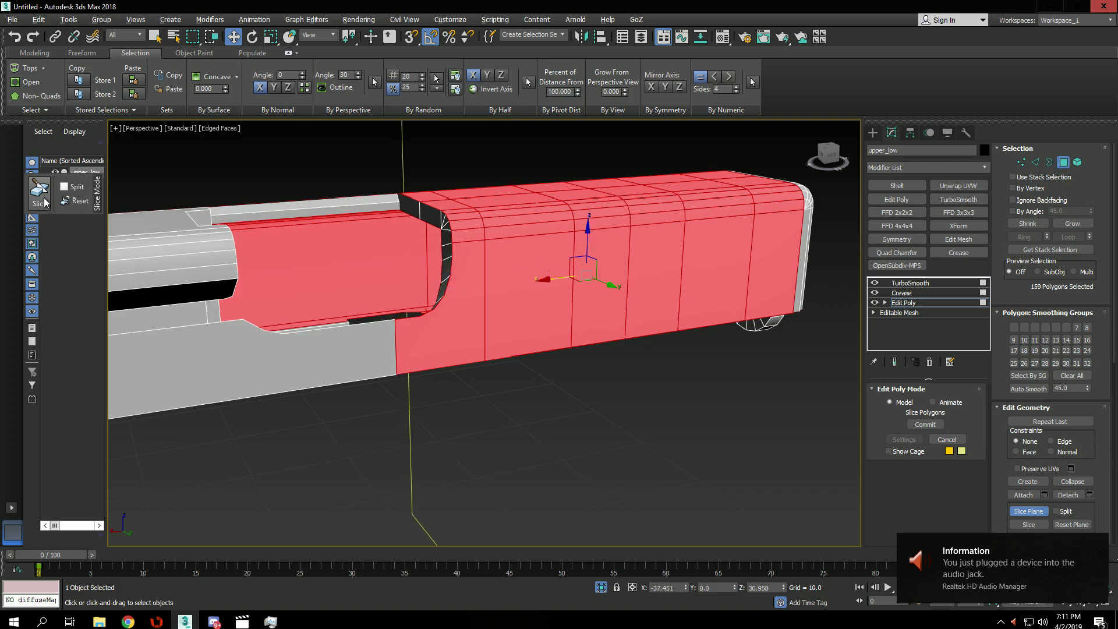
{"action": "middle_click_drag", "start_coordinate": [574, 256], "coordinate": [573, 224], "text": "alt"}
Cut a lengthwise edge with vertex snapping along the slide's side, from the ejection port's curved front edge to the front corner
{"action": "key", "text": "1"}
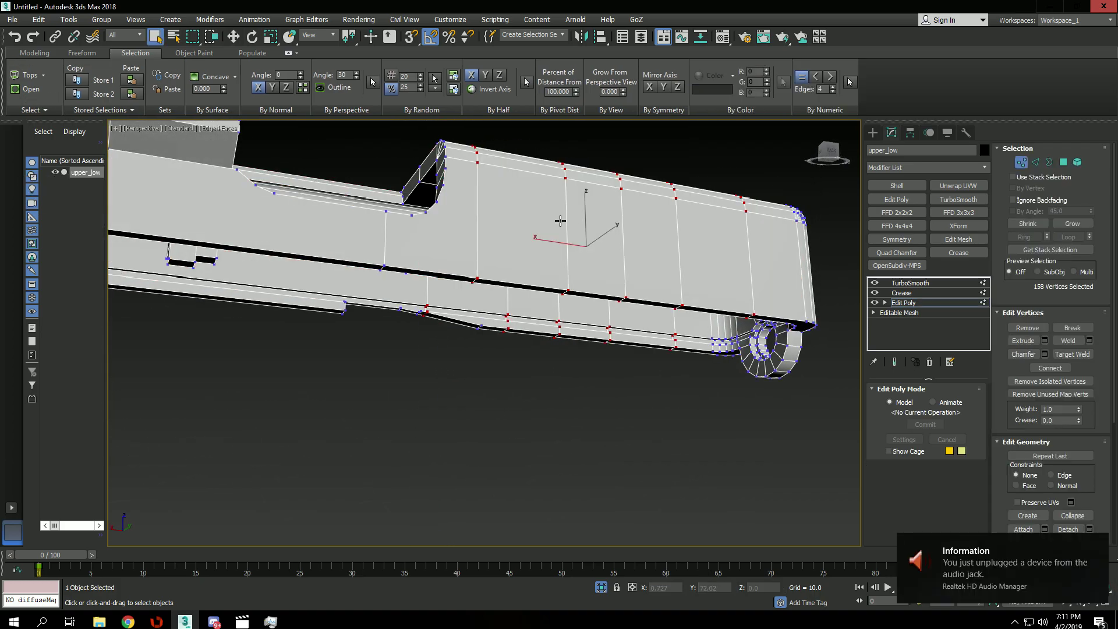
{"action": "key", "text": "4"}
{"action": "key", "text": "1"}
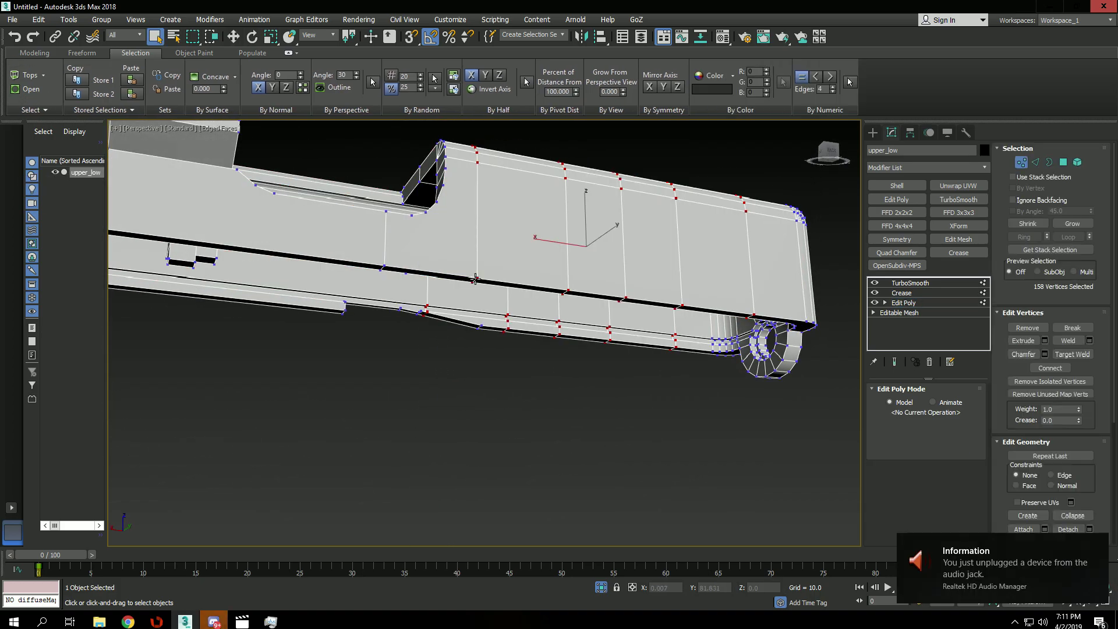
{"action": "left_click", "coordinate": [477, 279]}
{"action": "middle_click_drag", "start_coordinate": [477, 278], "coordinate": [488, 336], "text": "alt"}
{"action": "left_click", "coordinate": [956, 560]}
{"action": "middle_click_drag", "start_coordinate": [551, 376], "coordinate": [518, 378], "text": "alt"}
{"action": "left_click", "coordinate": [494, 352]}
{"action": "key", "text": "s"}
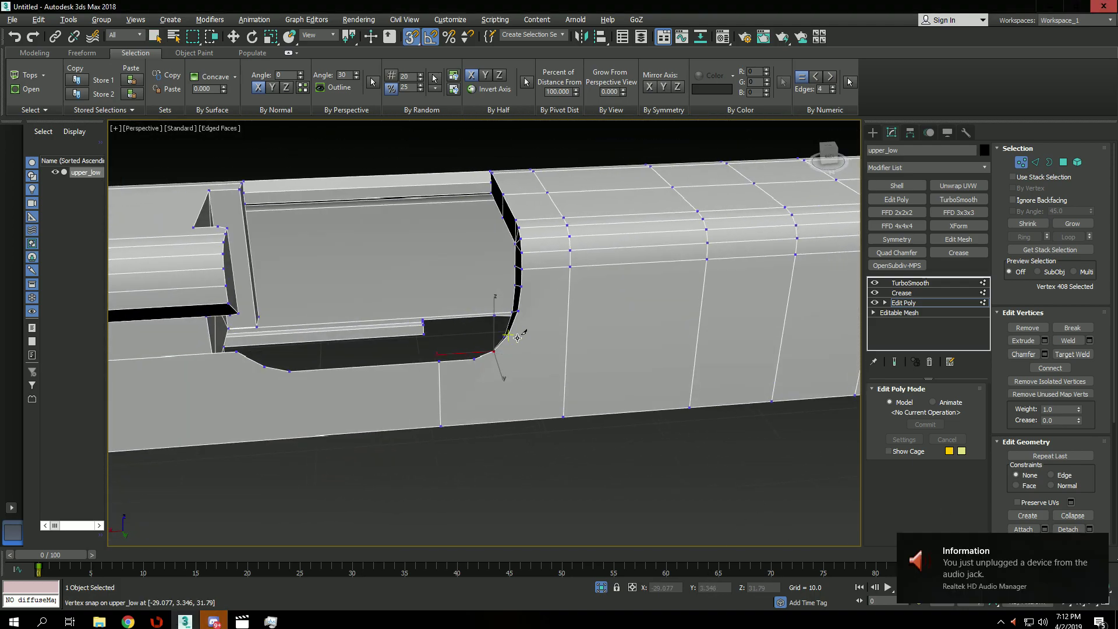
{"action": "left_click", "coordinate": [518, 310]}
{"action": "middle_click_drag", "start_coordinate": [661, 307], "coordinate": [324, 314]}
{"action": "middle_click_drag", "start_coordinate": [817, 286], "coordinate": [772, 321]}
{"action": "key", "text": "s"}
{"action": "left_click", "coordinate": [742, 309]}
Select the edge segments of the lengthwise side cut, starting at the ejection port and continuing toward the front
{"action": "middle_click_drag", "start_coordinate": [752, 308], "coordinate": [660, 293], "text": "alt"}
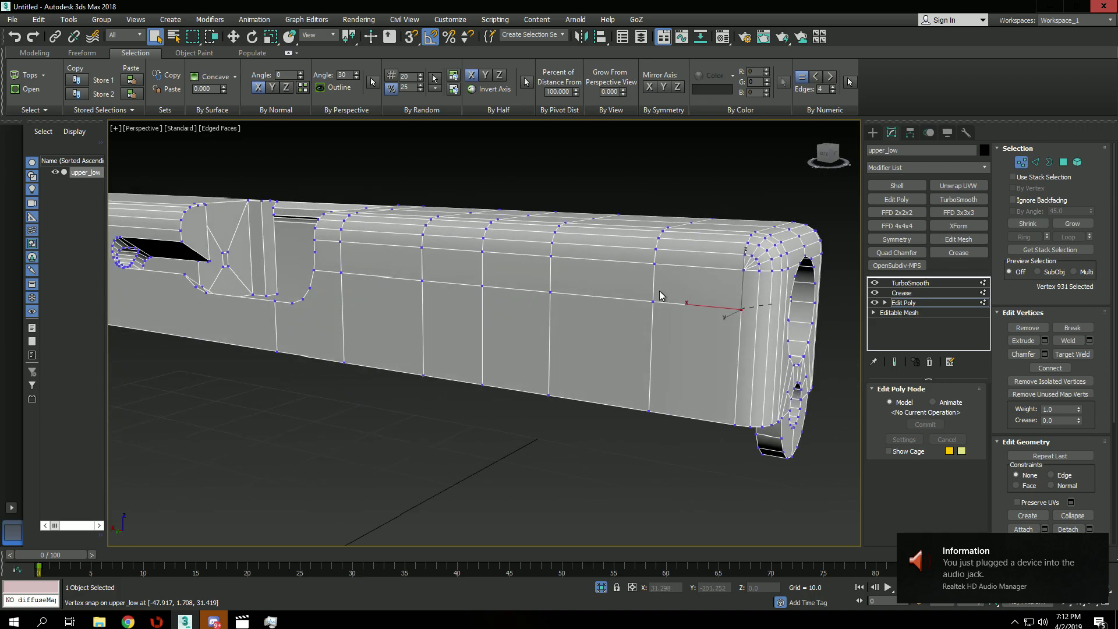
{"action": "middle_click_drag", "start_coordinate": [547, 300], "coordinate": [625, 312], "text": "alt"}
{"action": "middle_click_drag", "start_coordinate": [519, 358], "coordinate": [640, 247], "text": "alt"}
{"action": "middle_click_drag", "start_coordinate": [401, 329], "coordinate": [535, 289], "text": "alt"}
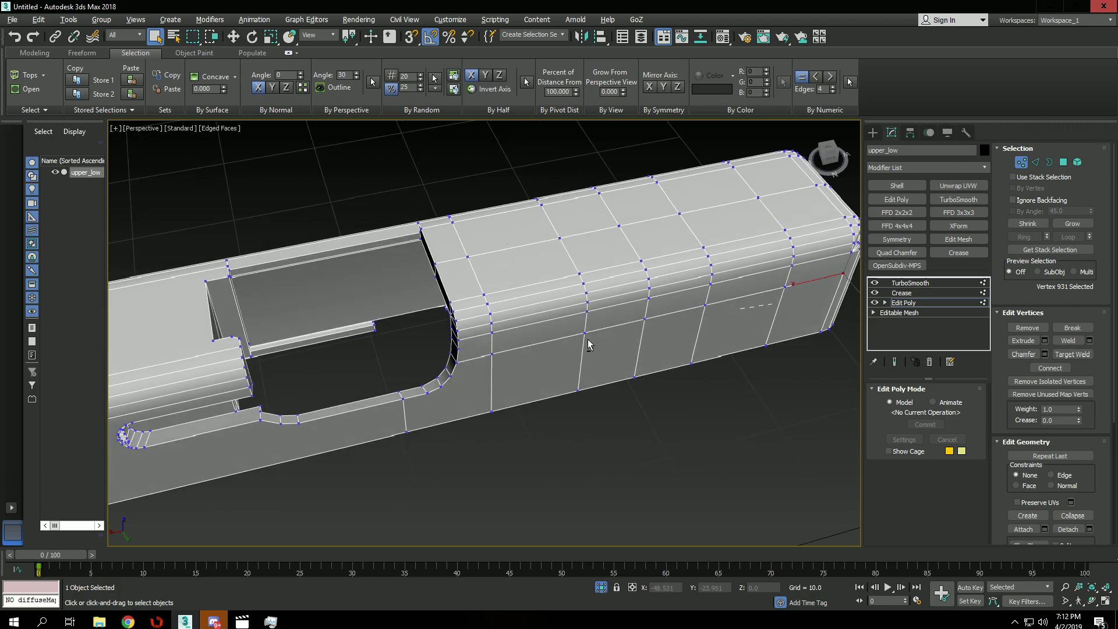
{"action": "middle_click_drag", "start_coordinate": [588, 345], "coordinate": [602, 273], "text": "alt"}
{"action": "middle_click_drag", "start_coordinate": [532, 253], "coordinate": [483, 317], "text": "alt"}
{"action": "scroll", "coordinate": [478, 323], "scroll_direction": "up", "scroll_amount": 3}
{"action": "key", "text": "2"}
{"action": "left_click", "coordinate": [502, 291]}
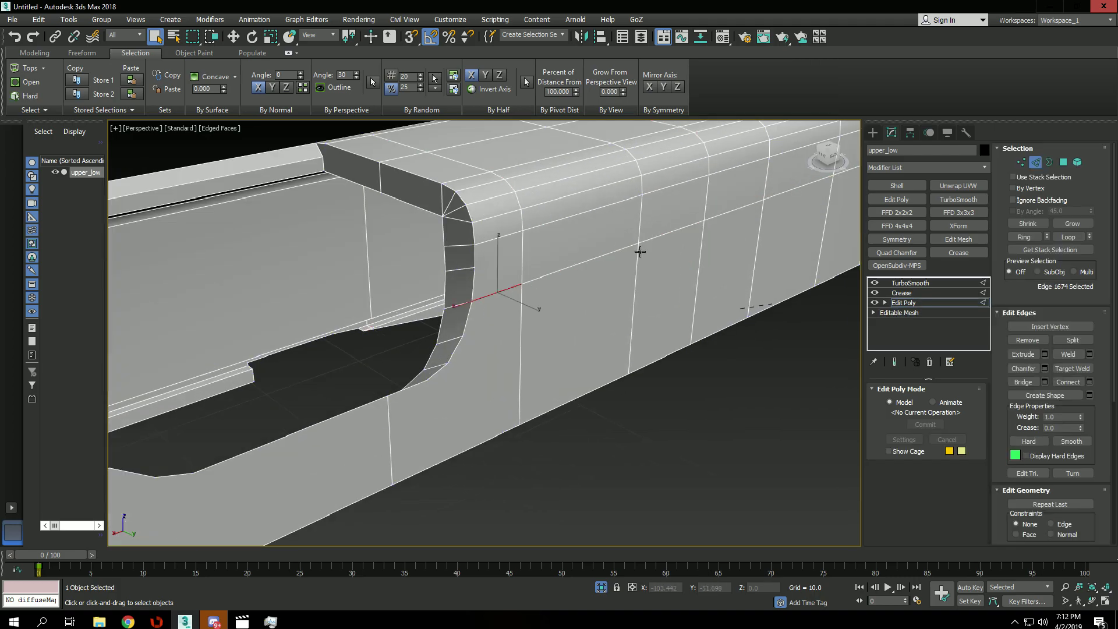
{"action": "middle_click_drag", "start_coordinate": [639, 249], "coordinate": [514, 295]}
{"action": "left_click", "coordinate": [511, 294], "text": "ctrl"}
{"action": "left_click", "coordinate": [577, 268], "text": "ctrl"}
{"action": "middle_click_drag", "start_coordinate": [597, 269], "coordinate": [683, 313], "text": "alt"}
Cut an edge around the rounded front corner from the side cut's end vertex to the rim of the large front hole
{"action": "key", "text": "1"}
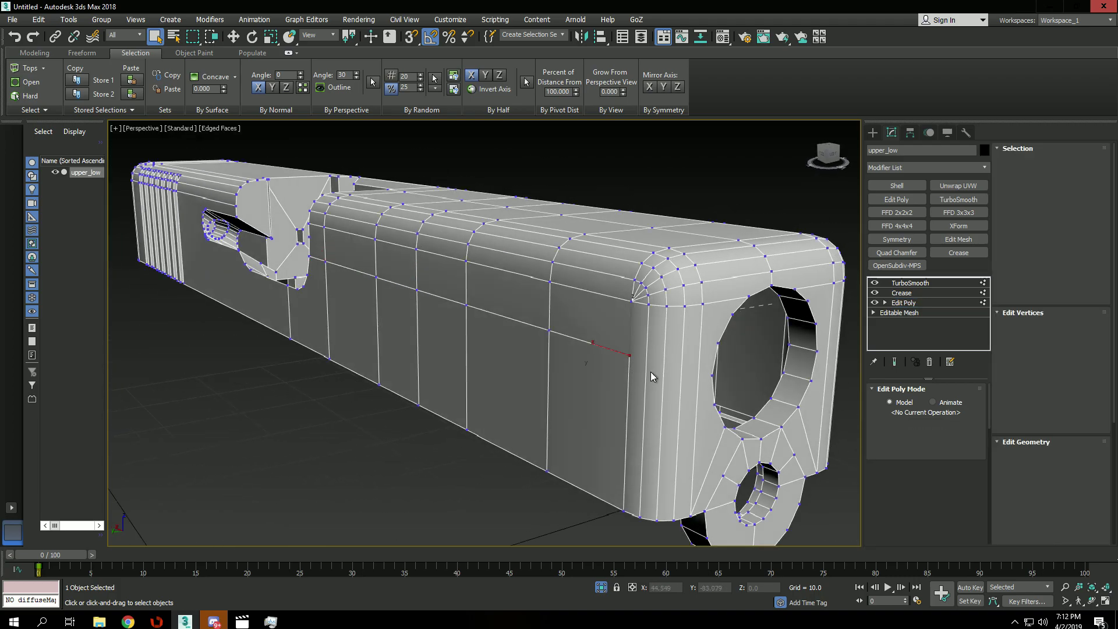
{"action": "key", "text": "alt+c"}
{"action": "key", "text": "s"}
{"action": "left_click", "coordinate": [631, 356]}
{"action": "left_click", "coordinate": [720, 362]}
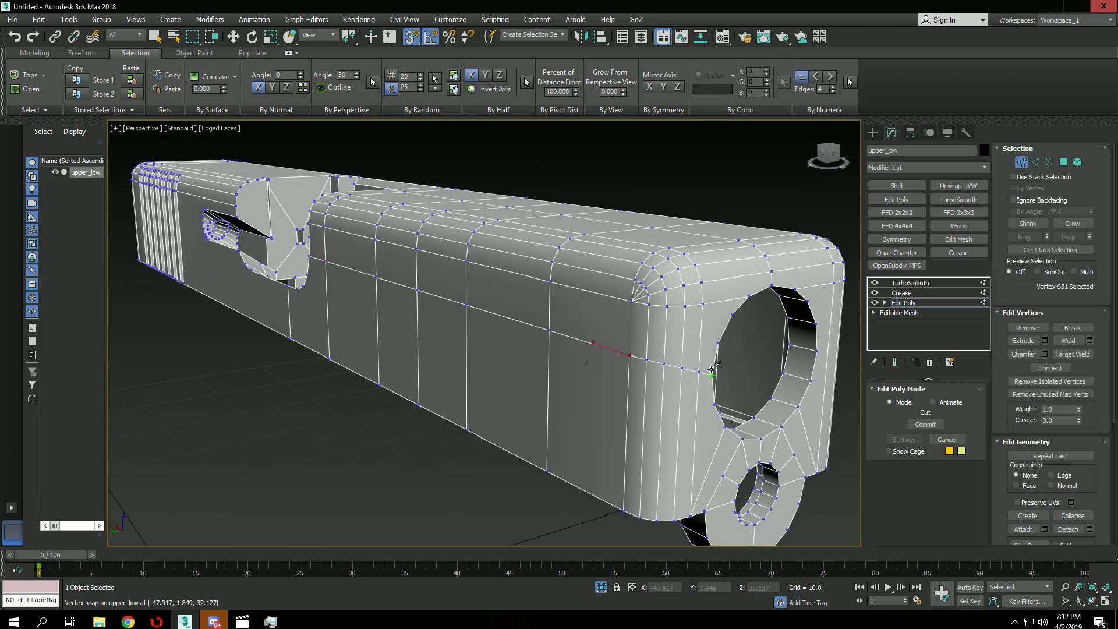
{"action": "right_click", "coordinate": [733, 351]}
Level the four new vertices around the rounded front corner and snap them down to the height of the front hole's rim vertex
{"action": "left_click", "coordinate": [699, 372]}
{"action": "left_click", "coordinate": [682, 368], "text": "ctrl"}
{"action": "left_click", "coordinate": [664, 367], "text": "ctrl"}
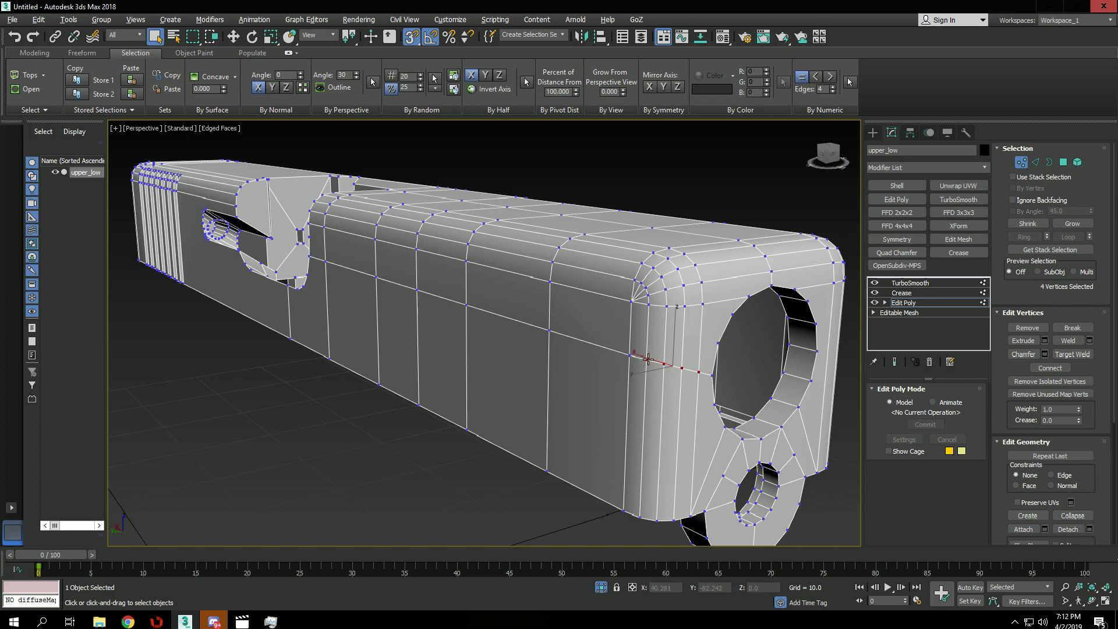
{"action": "key", "text": "w"}
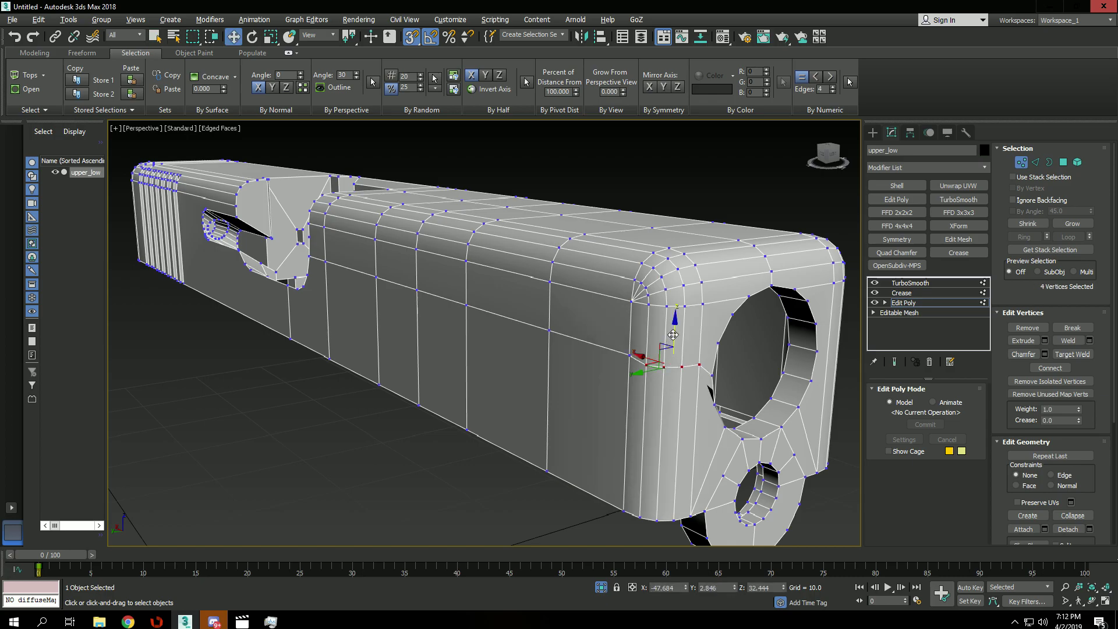
{"action": "key", "text": "s"}
{"action": "left_click_drag", "start_coordinate": [673, 330], "coordinate": [712, 376]}
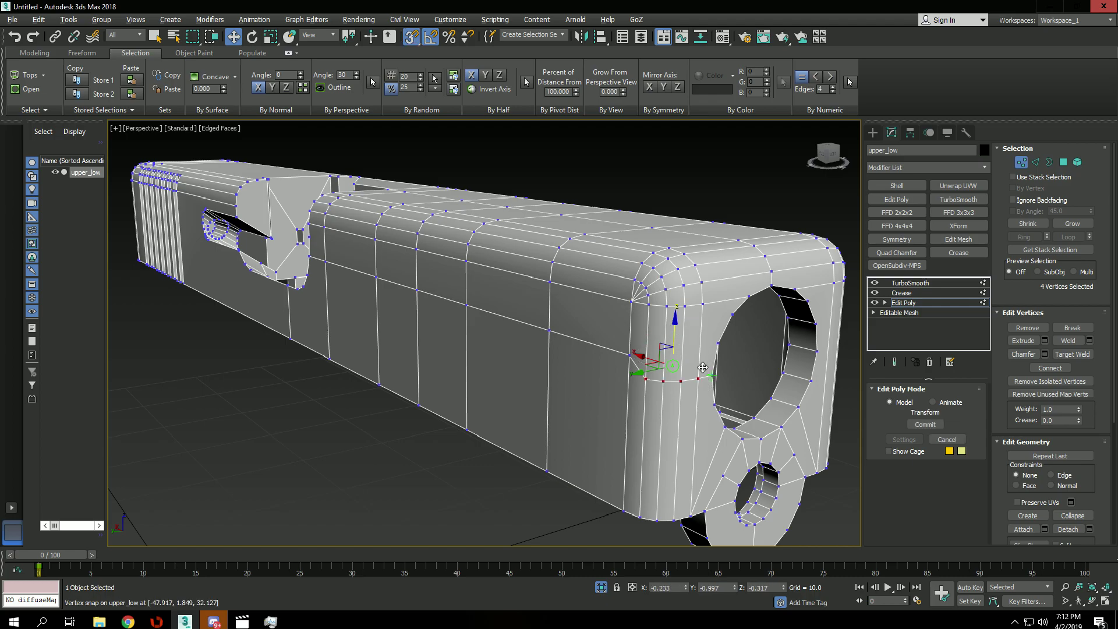
Snap the side cut's end vertex beside the rounded front corner down to the height of the levelled corner vertices
{"action": "key", "text": "s"}
{"action": "left_click", "coordinate": [630, 355]}
{"action": "key", "text": "s"}
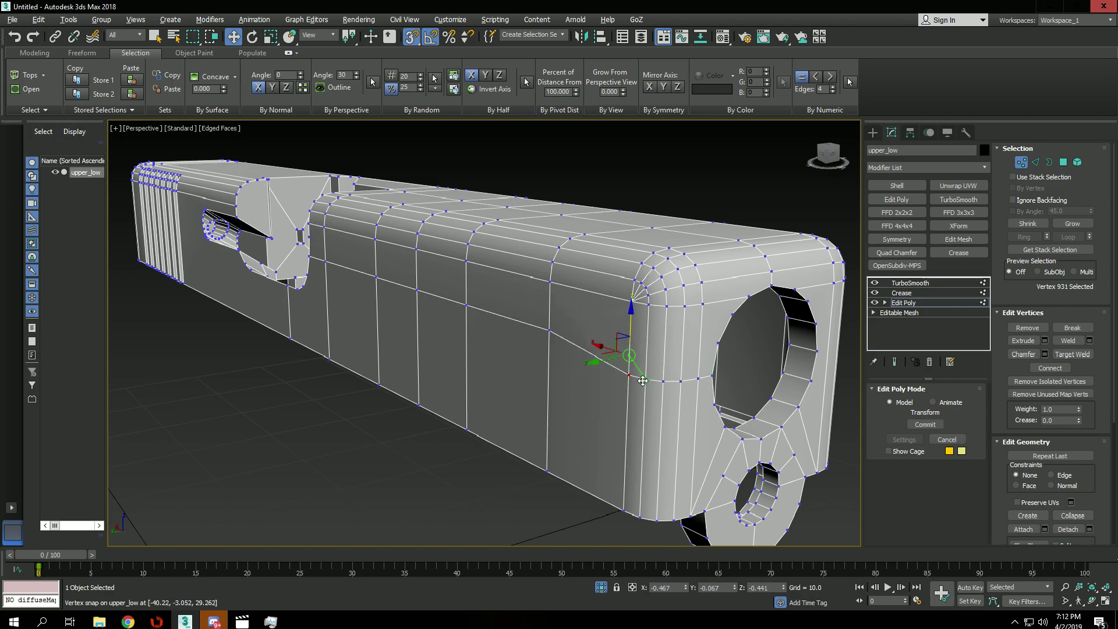
{"action": "scroll", "coordinate": [524, 338], "scroll_direction": "up", "scroll_amount": 5}
{"action": "middle_click_drag", "start_coordinate": [515, 342], "coordinate": [653, 362], "text": "alt"}
{"action": "scroll", "coordinate": [654, 362], "scroll_direction": "down", "scroll_amount": 5}
Cut a second lengthwise edge along the slide's side, above the first, between the front corner and the ejection port's curved edge
{"action": "key", "text": "1"}
{"action": "key", "text": "1"}
{"action": "scroll", "coordinate": [624, 344], "scroll_direction": "up", "scroll_amount": 3}
{"action": "scroll", "coordinate": [624, 345], "scroll_direction": "up", "scroll_amount": 1}
{"action": "key", "text": "alt+c"}
{"action": "left_click", "coordinate": [608, 313]}
{"action": "scroll", "coordinate": [707, 281], "scroll_direction": "down", "scroll_amount": 5}
{"action": "middle_click_drag", "start_coordinate": [707, 281], "coordinate": [670, 263], "text": "alt"}
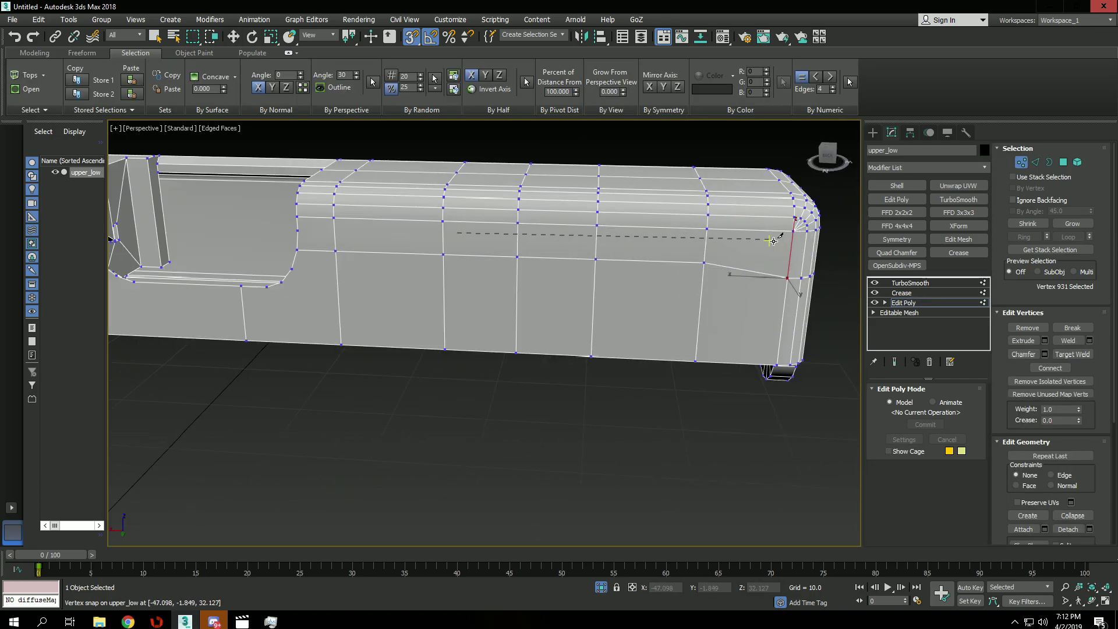
{"action": "scroll", "coordinate": [761, 244], "scroll_direction": "up", "scroll_amount": 3}
{"action": "right_click", "coordinate": [808, 249]}
{"action": "right_click", "coordinate": [808, 248]}
Select the new lengthwise cut without its segments nearest the ejection port and snap it vertically to the port-side vertex's height
{"action": "key", "text": "2"}
{"action": "left_click", "coordinate": [743, 257]}
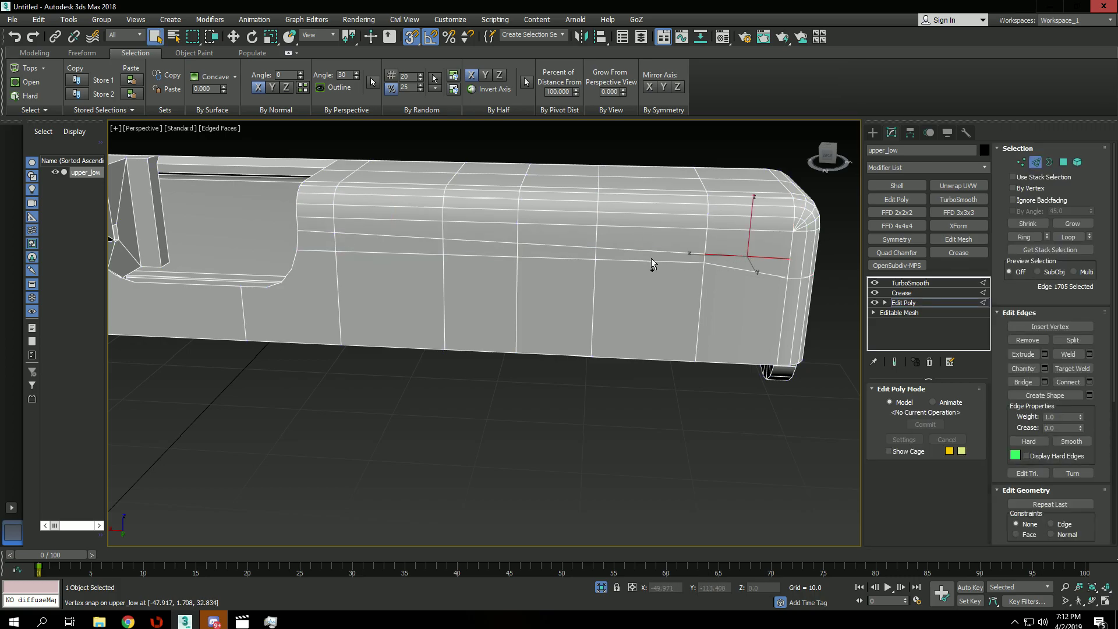
{"action": "double_click", "coordinate": [725, 256]}
{"action": "middle_click_drag", "start_coordinate": [725, 256], "coordinate": [577, 230], "text": "alt"}
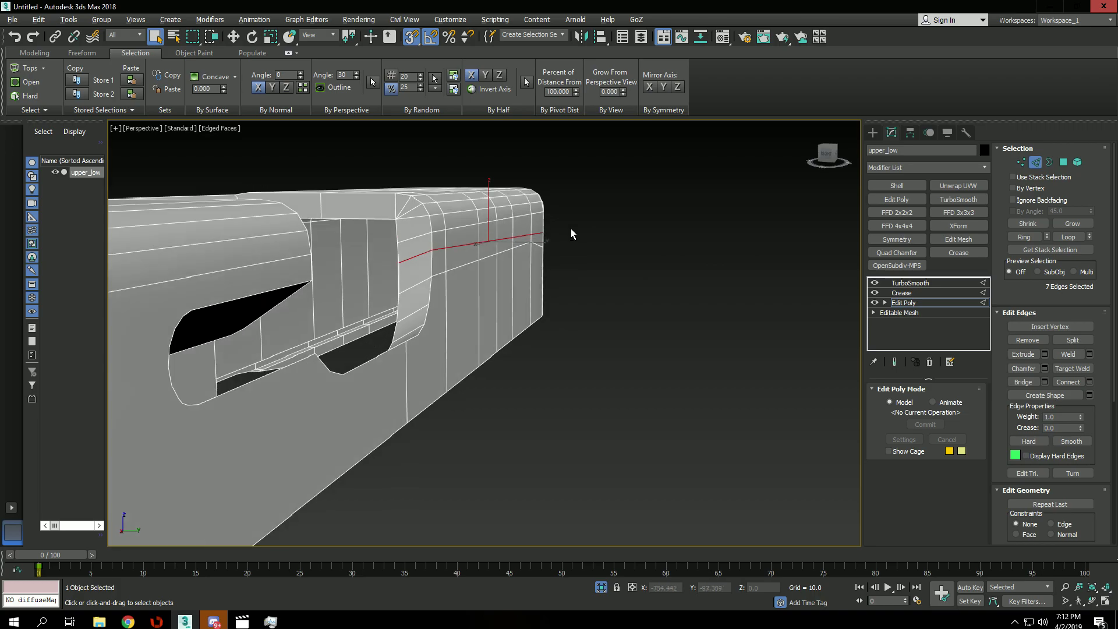
{"action": "left_click", "coordinate": [417, 255], "text": "alt"}
{"action": "mouse_move", "coordinate": [418, 256]}
{"action": "middle_mouse_down", "text": "alt"}
{"action": "mouse_move", "coordinate": [373, 315]}
{"action": "mouse_move", "coordinate": [361, 309]}
{"action": "mouse_move", "coordinate": [432, 260]}
{"action": "middle_mouse_up", "text": "alt"}
{"action": "key", "text": "ctrl+alt+c"}
{"action": "key", "text": "ctrl+z"}
{"action": "key", "text": "shift+f"}
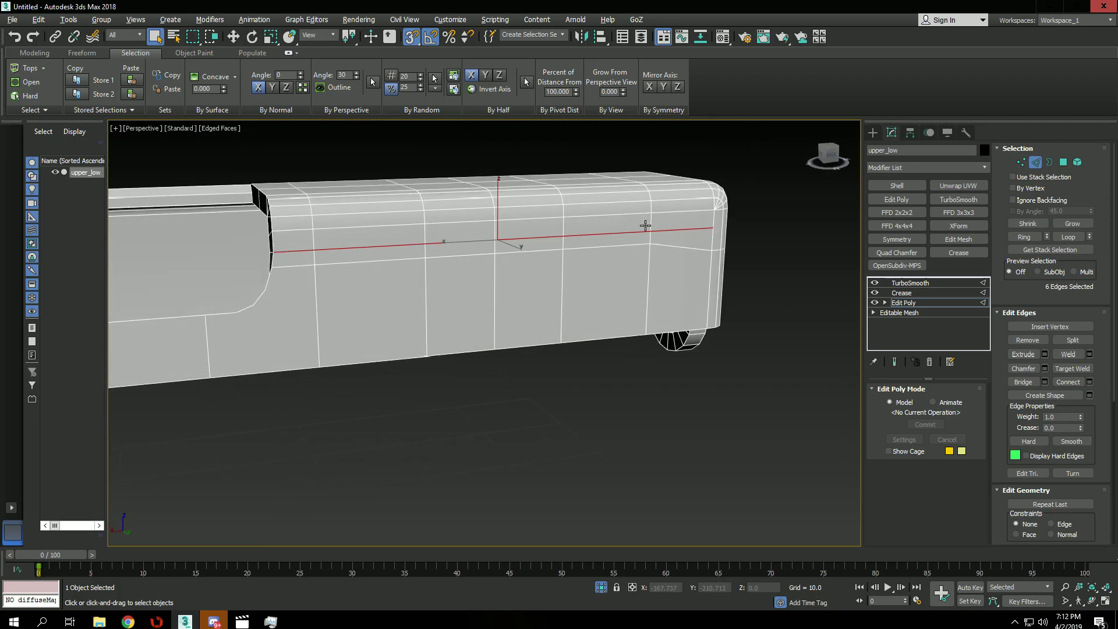
{"action": "middle_click_drag", "start_coordinate": [645, 225], "coordinate": [458, 261], "text": "alt"}
{"action": "left_click", "coordinate": [319, 255], "text": "alt"}
{"action": "key", "text": "w"}
{"action": "left_click_drag", "start_coordinate": [524, 208], "coordinate": [295, 258]}
{"action": "middle_click_drag", "start_coordinate": [606, 236], "coordinate": [498, 271], "text": "alt"}
Select all hard edges of the mesh for the crease and preview the smoothed shading around the ejection port's front
{"action": "key", "text": "1"}
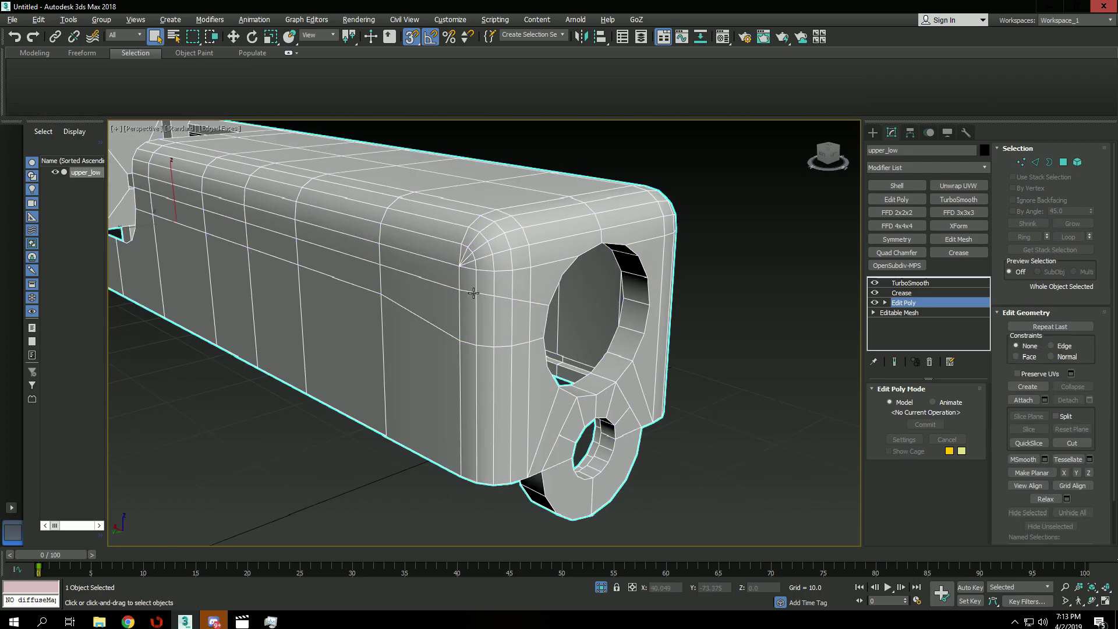
{"action": "key", "text": "1"}
{"action": "scroll", "coordinate": [522, 299], "scroll_direction": "down", "scroll_amount": 3}
{"action": "key", "text": "2"}
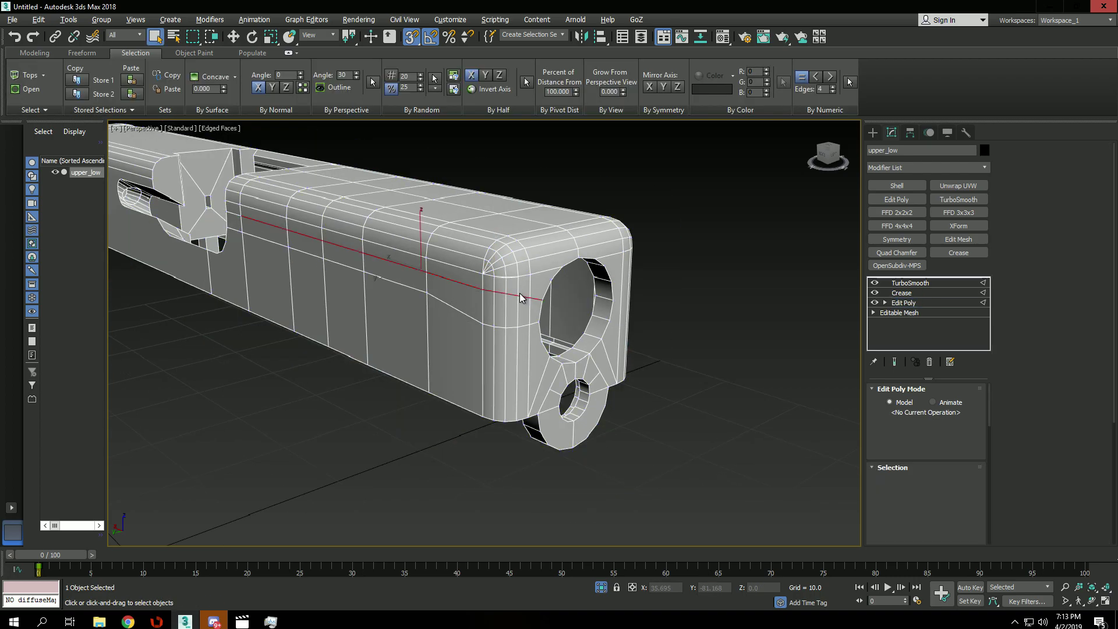
{"action": "left_click", "coordinate": [418, 254]}
{"action": "middle_click_drag", "start_coordinate": [417, 254], "coordinate": [576, 289], "text": "alt"}
{"action": "left_click", "coordinate": [30, 95]}
{"action": "middle_click_drag", "start_coordinate": [517, 237], "coordinate": [540, 315]}
{"action": "key", "text": "ctrl+e"}
{"action": "scroll", "coordinate": [526, 283], "scroll_direction": "up", "scroll_amount": 2}
{"action": "key", "text": "F4"}
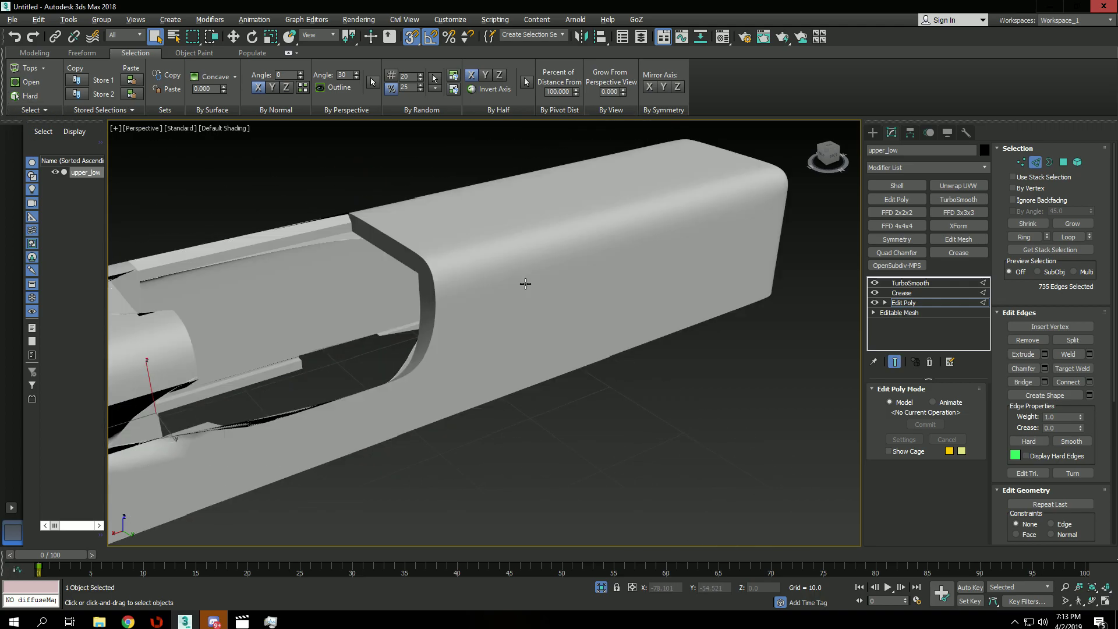
{"action": "middle_click_drag", "start_coordinate": [435, 329], "coordinate": [462, 328], "text": "alt"}
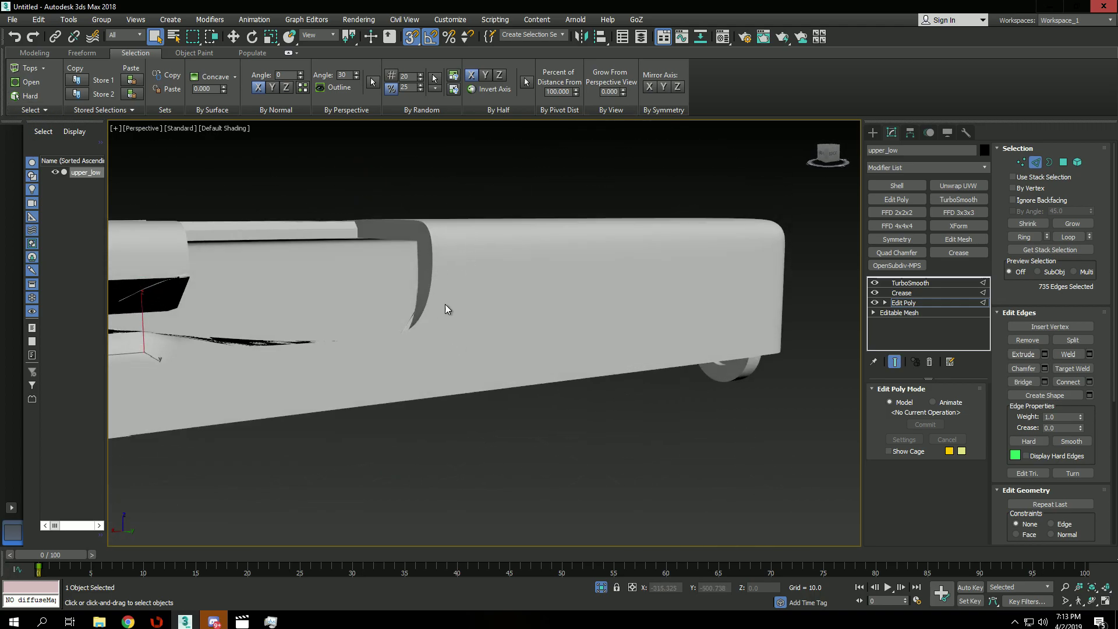
{"action": "key", "text": "ctrl+e"}
{"action": "key", "text": "F4"}
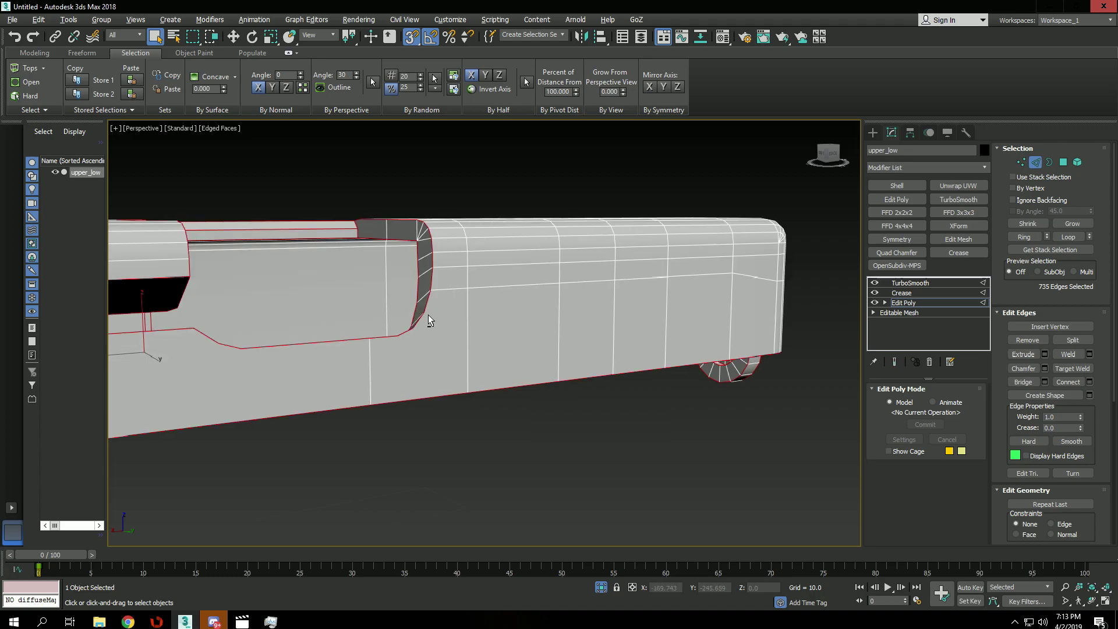
Compare the base and smoothed meshes around the ejection port's curved front corner, on both the outer and inner walls
{"action": "scroll", "coordinate": [425, 319], "scroll_direction": "up", "scroll_amount": 2}
{"action": "key", "text": "1"}
{"action": "left_click", "coordinate": [424, 313]}
{"action": "middle_click_drag", "start_coordinate": [424, 315], "coordinate": [498, 313], "text": "alt"}
{"action": "key", "text": "2"}
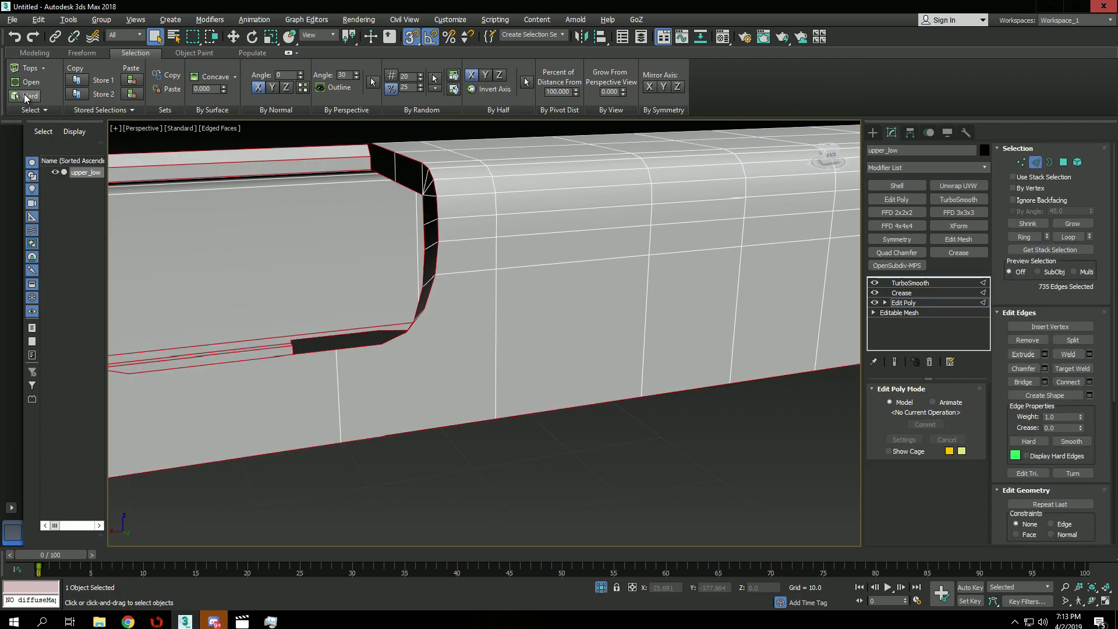
{"action": "key", "text": "ctrl+e"}
{"action": "key", "text": "F4"}
{"action": "middle_click_drag", "start_coordinate": [426, 338], "coordinate": [515, 368], "text": "alt"}
{"action": "key", "text": "ctrl+e"}
{"action": "key", "text": "F4"}
{"action": "middle_click_drag", "start_coordinate": [512, 319], "coordinate": [442, 348], "text": "alt"}
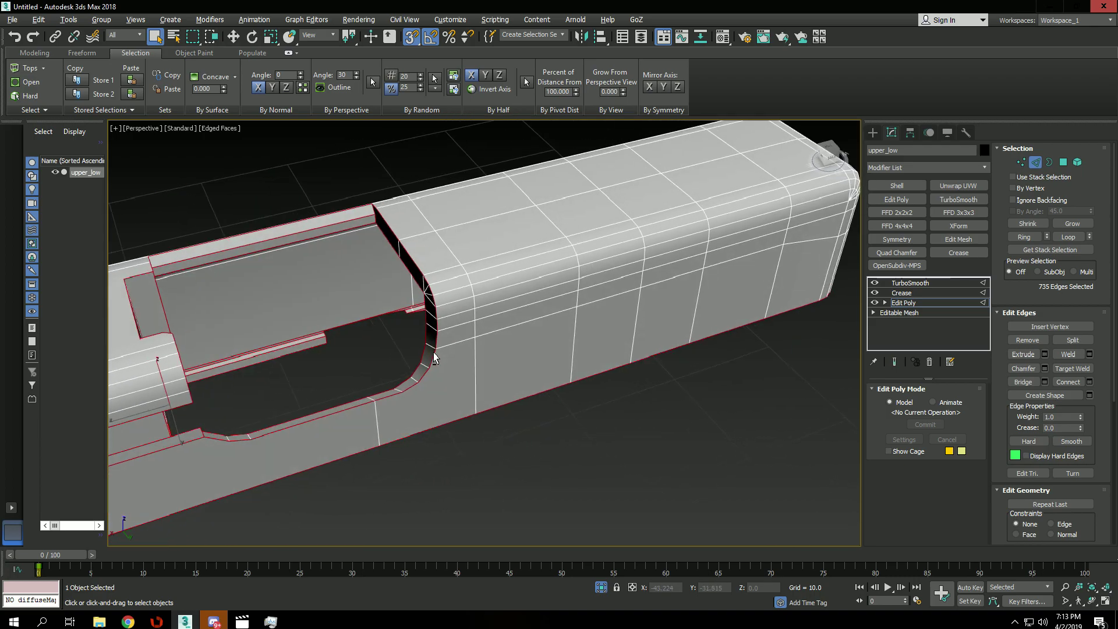
{"action": "key", "text": "ctrl+e"}
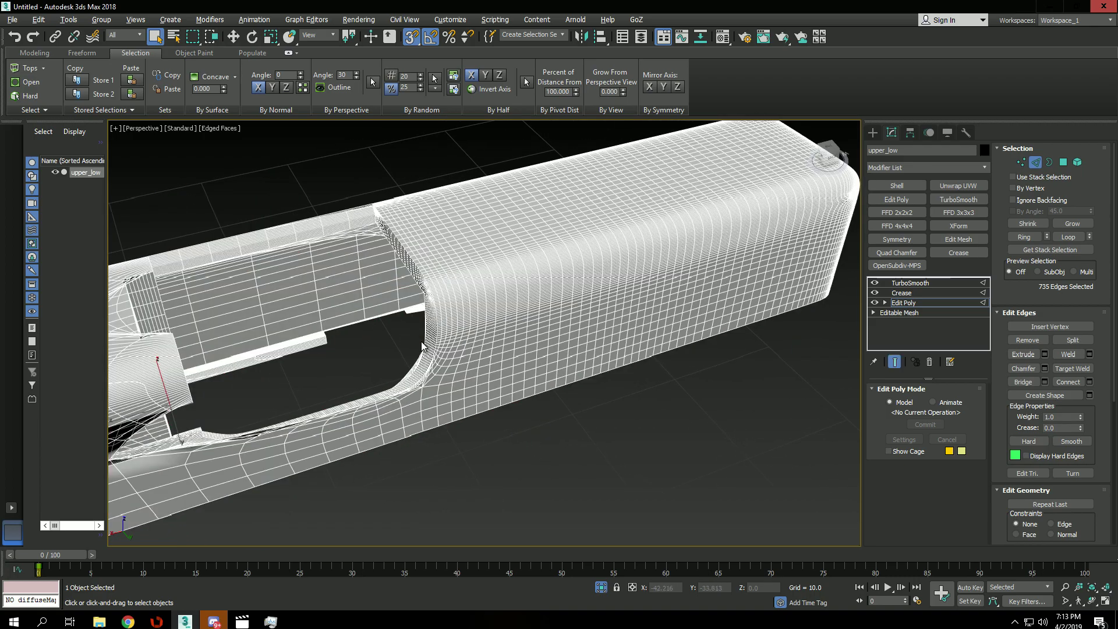
{"action": "middle_click_drag", "start_coordinate": [437, 317], "coordinate": [587, 236], "text": "alt"}
{"action": "key", "text": "ctrl+e"}
{"action": "scroll", "coordinate": [582, 199], "scroll_direction": "up", "scroll_amount": 3}
{"action": "scroll", "coordinate": [536, 220], "scroll_direction": "up", "scroll_amount": 3}
{"action": "key", "text": "ctrl+e"}
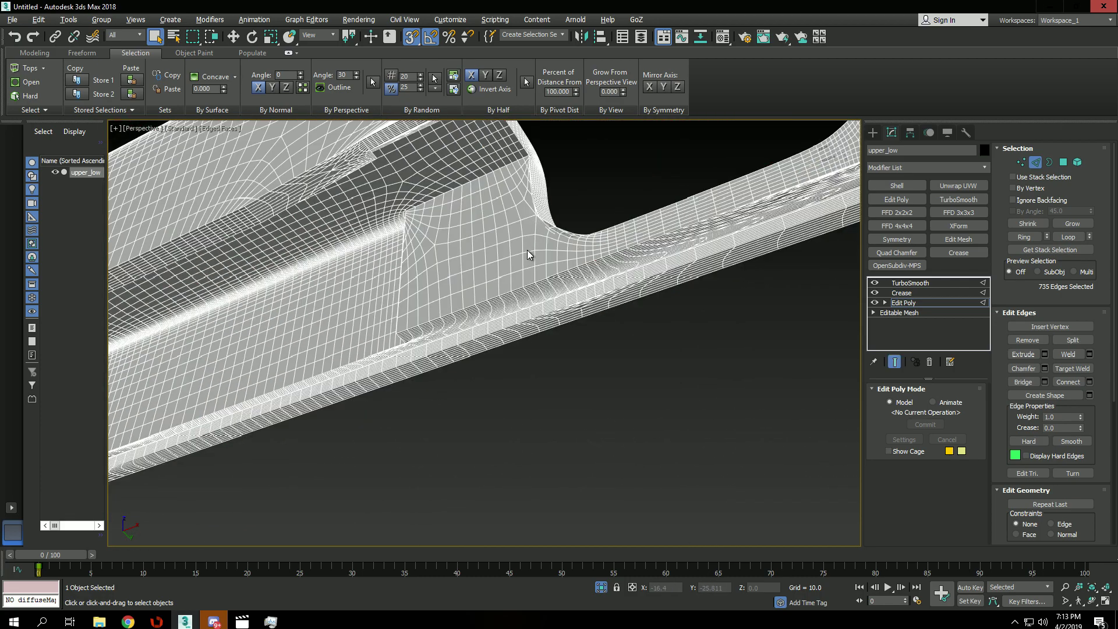
{"action": "key", "text": "F4"}
{"action": "key", "text": "F4"}
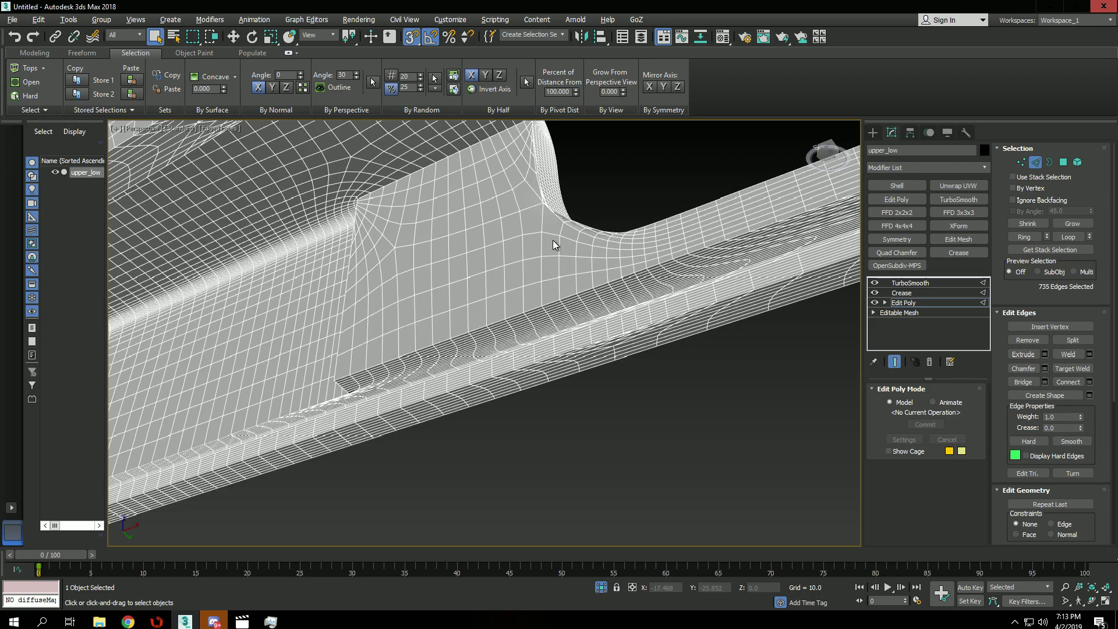
Cut two edges across the inner wall panel, from the ejection port's curved rim to the panel's far vertical edge
{"action": "key", "text": "ctrl+e"}
{"action": "key", "text": "1"}
{"action": "middle_click_drag", "start_coordinate": [563, 224], "coordinate": [540, 267], "text": "alt"}
{"action": "key", "text": "alt+c"}
{"action": "left_click", "coordinate": [550, 226]}
{"action": "left_click", "coordinate": [356, 268]}
{"action": "right_click", "coordinate": [357, 265]}
{"action": "key", "text": "s"}
{"action": "left_click", "coordinate": [571, 301]}
{"action": "left_click", "coordinate": [353, 329]}
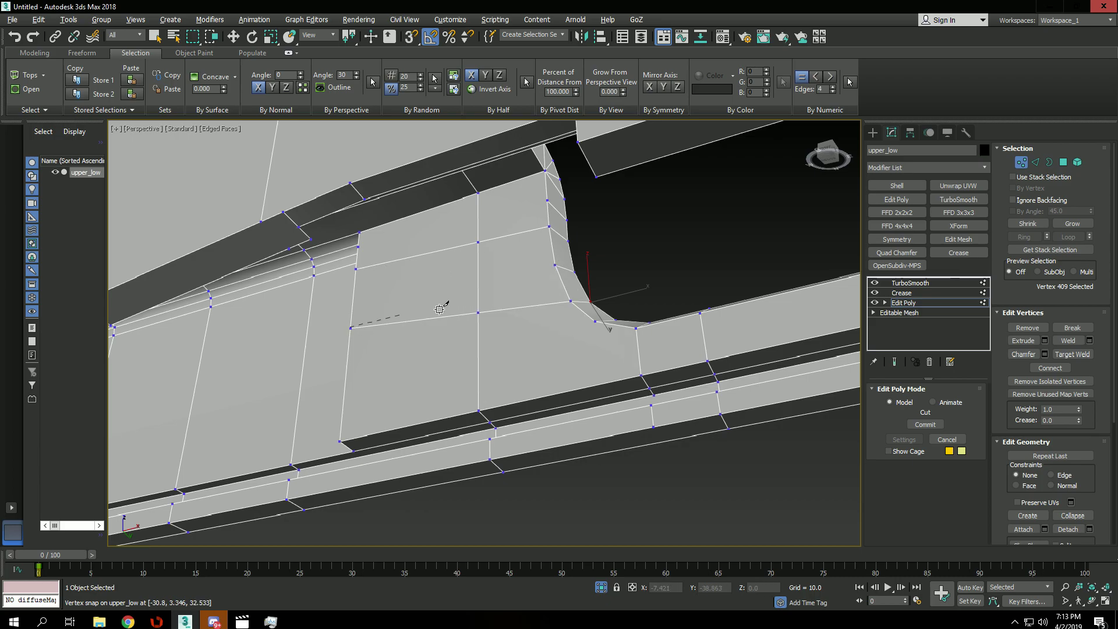
Cut an edge from the port's lower corner vertex to the panel's bottom edge, and another across the panel between the existing two cuts
{"action": "left_click", "coordinate": [595, 322]}
{"action": "right_click", "coordinate": [577, 306]}
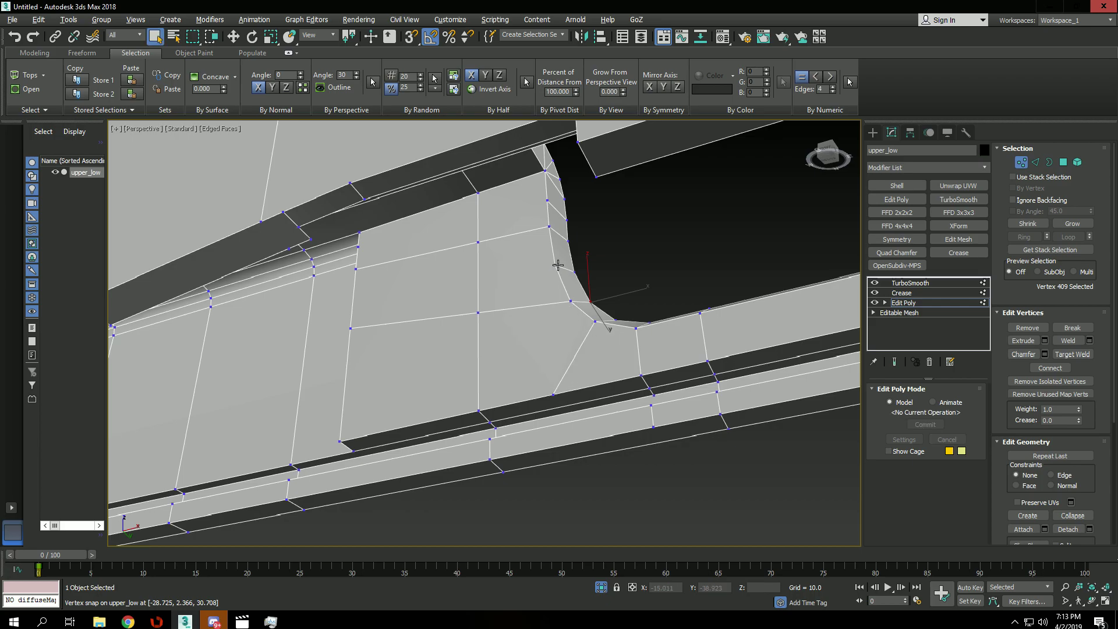
{"action": "left_click", "coordinate": [353, 299]}
{"action": "right_click", "coordinate": [354, 309]}
Snap the two inner vertices of the lowest cross cut vertically to the height of its port-rim vertex
{"action": "left_click", "coordinate": [351, 328]}
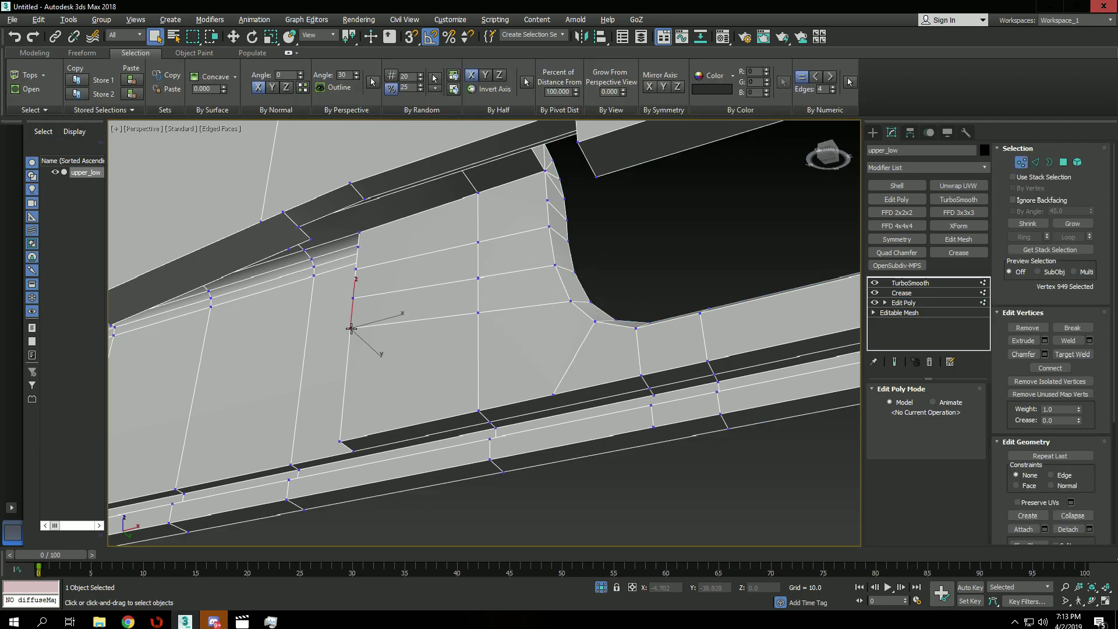
{"action": "left_click", "coordinate": [478, 314], "text": "ctrl"}
{"action": "key", "text": "alt+x"}
{"action": "key", "text": "ctrl+z"}
{"action": "key", "text": "alt+z"}
{"action": "key", "text": "w"}
{"action": "key", "text": "s"}
{"action": "left_click_drag", "start_coordinate": [412, 286], "coordinate": [572, 302]}
Level the inner vertex pairs of the middle and upper cross cuts by snapping them to their port-rim vertices' heights
{"action": "middle_click_drag", "start_coordinate": [536, 299], "coordinate": [382, 284], "text": "alt"}
{"action": "left_click", "coordinate": [348, 263]}
{"action": "left_click", "coordinate": [479, 325], "text": "ctrl"}
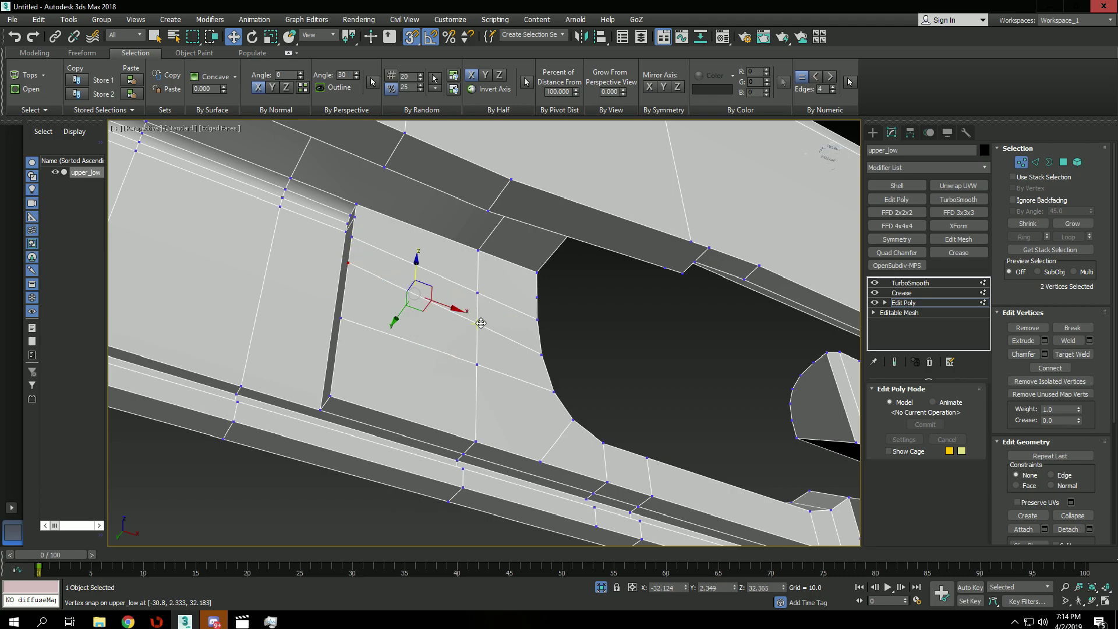
{"action": "left_click_drag", "start_coordinate": [416, 272], "coordinate": [531, 352]}
{"action": "left_click", "coordinate": [351, 238]}
{"action": "left_click", "coordinate": [477, 295], "text": "ctrl"}
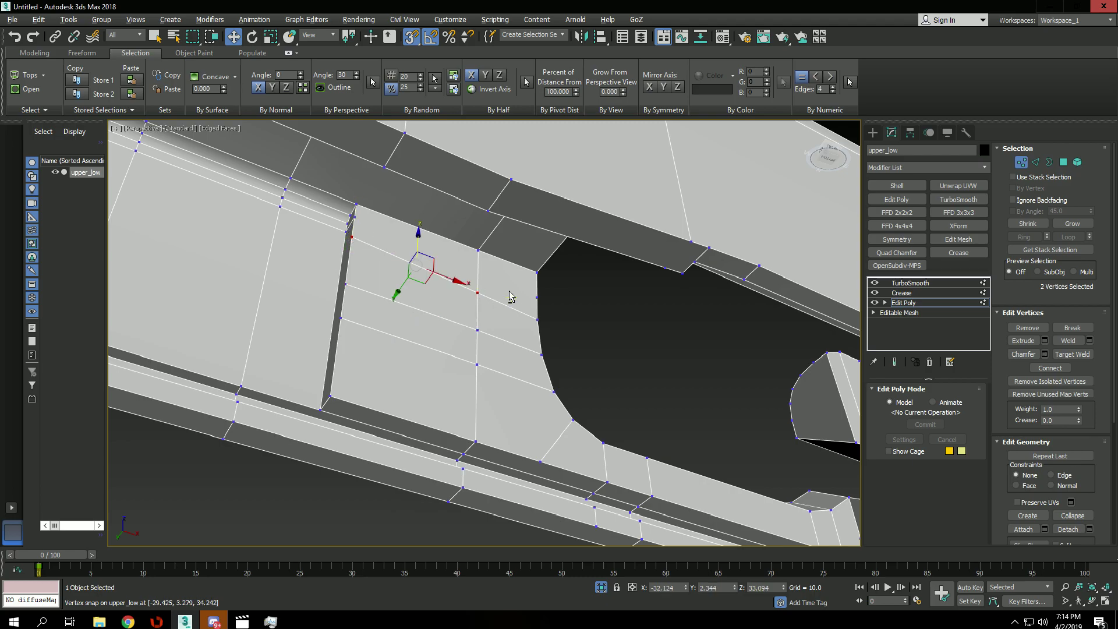
{"action": "key", "text": "s"}
{"action": "left_click_drag", "start_coordinate": [420, 234], "coordinate": [543, 322]}
Reselect all hard edges of the updated mesh and display the smoothed result
{"action": "middle_click_drag", "start_coordinate": [544, 322], "coordinate": [559, 262], "text": "alt"}
{"action": "key", "text": "2"}
{"action": "left_click", "coordinate": [26, 98]}
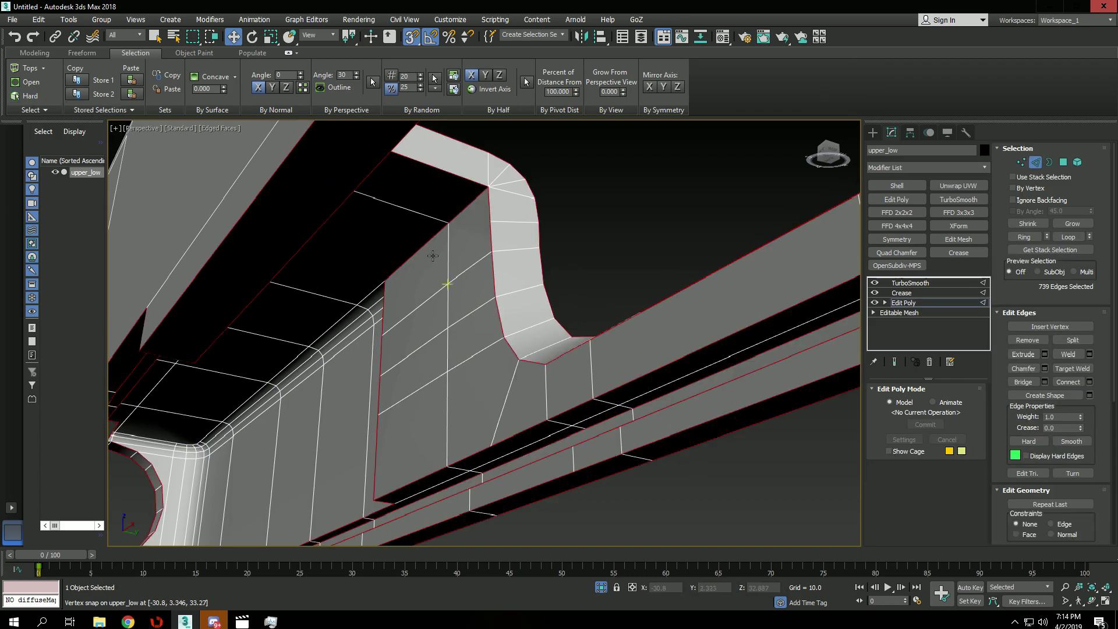
{"action": "left_click_drag", "start_coordinate": [624, 270], "coordinate": [519, 278], "text": "alt"}
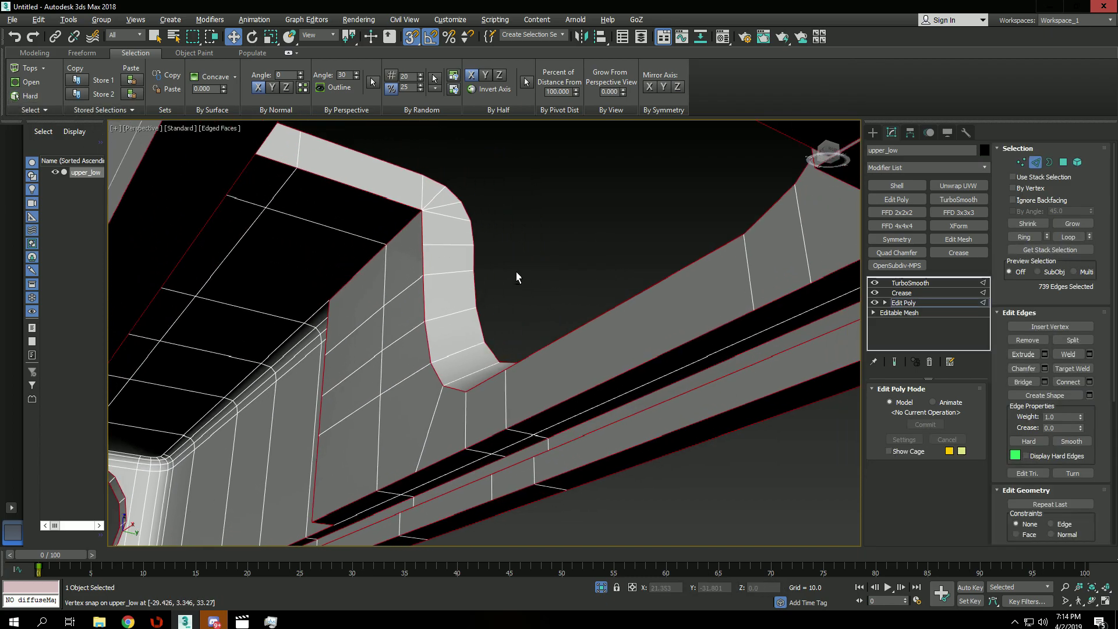
{"action": "key", "text": "ctrl+q"}
{"action": "middle_click_drag", "start_coordinate": [441, 302], "coordinate": [466, 327], "text": "alt"}
{"action": "scroll", "coordinate": [467, 327], "scroll_direction": "down", "scroll_amount": 2}
Examine the smoothed shading and edge flow on the inner wall around the ejection port's curved corner
{"action": "key", "text": "F4"}
{"action": "scroll", "coordinate": [446, 396], "scroll_direction": "up", "scroll_amount": 2}
{"action": "mouse_move", "coordinate": [446, 396]}
{"action": "middle_mouse_down", "text": "alt"}
{"action": "mouse_move", "coordinate": [464, 392]}
{"action": "mouse_move", "coordinate": [451, 418]}
{"action": "mouse_move", "coordinate": [404, 317]}
{"action": "middle_mouse_up", "text": "alt"}
{"action": "scroll", "coordinate": [403, 317], "scroll_direction": "up", "scroll_amount": 2}
{"action": "key", "text": "F4"}
{"action": "key", "text": "F4"}
{"action": "scroll", "coordinate": [303, 293], "scroll_direction": "down", "scroll_amount": 2}
{"action": "key", "text": "F4"}
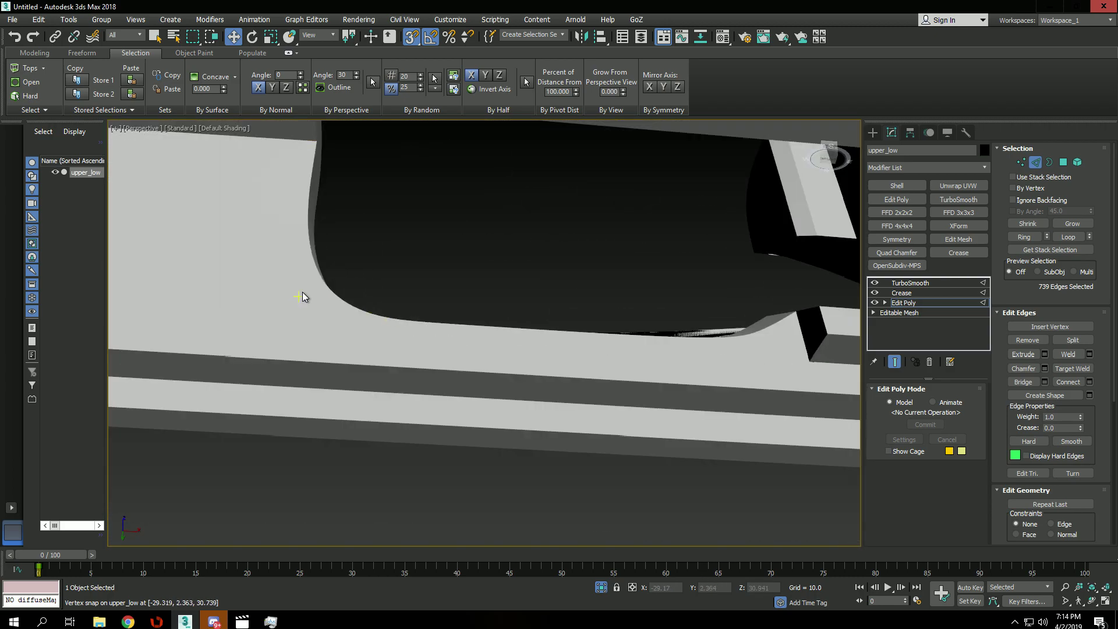
{"action": "middle_click_drag", "start_coordinate": [305, 290], "coordinate": [346, 299], "text": "alt"}
{"action": "key", "text": "F4"}
{"action": "key", "text": "ctrl+q"}
{"action": "key", "text": "F4"}
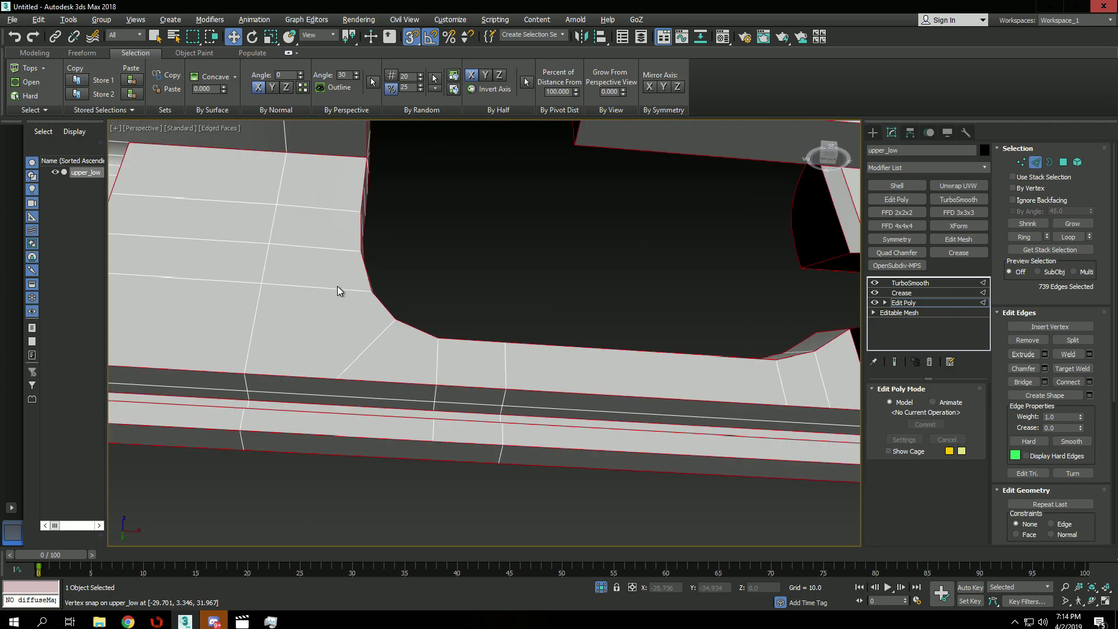
{"action": "scroll", "coordinate": [416, 296], "scroll_direction": "up", "scroll_amount": 2}
{"action": "middle_click_drag", "start_coordinate": [371, 197], "coordinate": [379, 265], "text": "alt"}
{"action": "scroll", "coordinate": [551, 280], "scroll_direction": "down", "scroll_amount": 2}
{"action": "scroll", "coordinate": [580, 285], "scroll_direction": "up", "scroll_amount": 2}
{"action": "middle_click_drag", "start_coordinate": [542, 228], "coordinate": [487, 325], "text": "alt"}
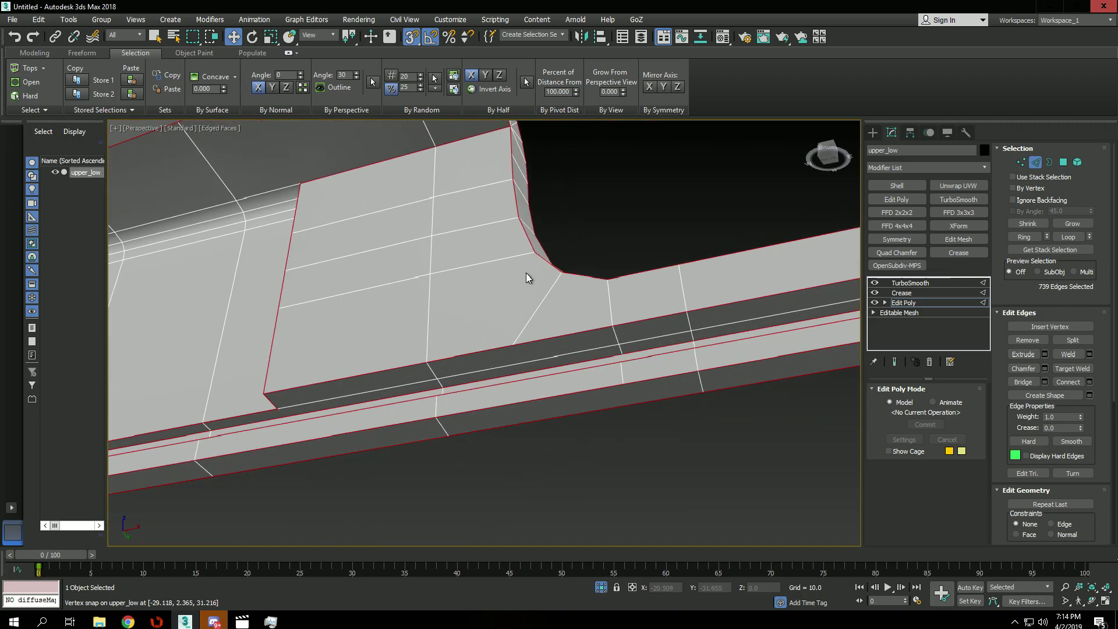
Check the inner wall polygon beside the port's lower curved corner, and reselect all hard edges
{"action": "key", "text": "4"}
{"action": "left_click", "coordinate": [515, 296]}
{"action": "mouse_move", "coordinate": [536, 290]}
{"action": "middle_mouse_down", "text": "alt"}
{"action": "mouse_move", "coordinate": [517, 300]}
{"action": "mouse_move", "coordinate": [533, 277]}
{"action": "middle_mouse_up", "text": "alt"}
{"action": "key", "text": "2"}
{"action": "left_click", "coordinate": [577, 207]}
{"action": "left_click", "coordinate": [24, 96]}
Inspect the smoothed inner recess corner and lower rails beside the ejection port with and without the wireframe
{"action": "key", "text": "grave"}
{"action": "key", "text": "F4"}
{"action": "middle_click_drag", "start_coordinate": [443, 294], "coordinate": [535, 232], "text": "alt"}
{"action": "scroll", "coordinate": [402, 290], "scroll_direction": "up", "scroll_amount": 3}
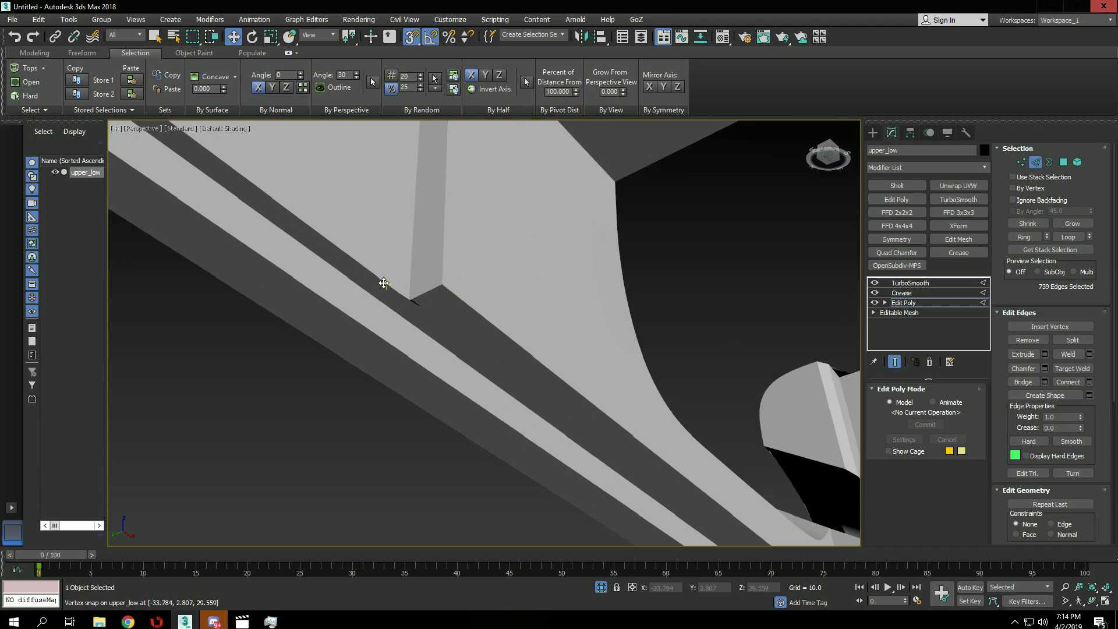
{"action": "key", "text": "F4"}
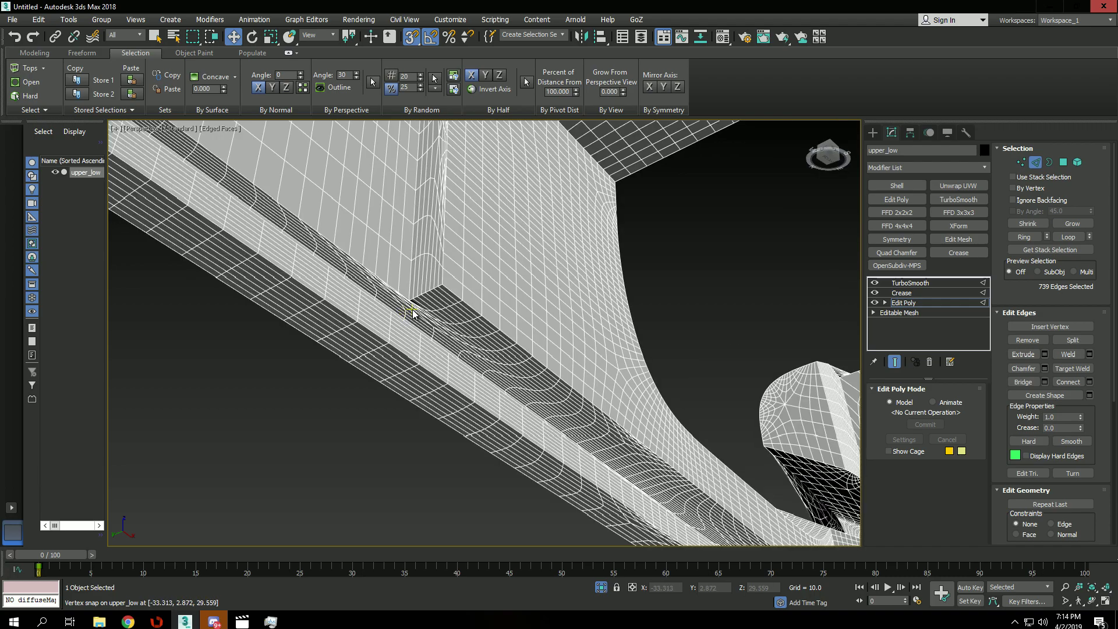
{"action": "key", "text": "F4"}
{"action": "scroll", "coordinate": [574, 304], "scroll_direction": "down", "scroll_amount": 3}
{"action": "middle_click_drag", "start_coordinate": [586, 290], "coordinate": [622, 297], "text": "alt"}
{"action": "key", "text": "space"}
{"action": "key", "text": "F4"}
{"action": "middle_click_drag", "start_coordinate": [292, 345], "coordinate": [268, 291], "text": "alt"}
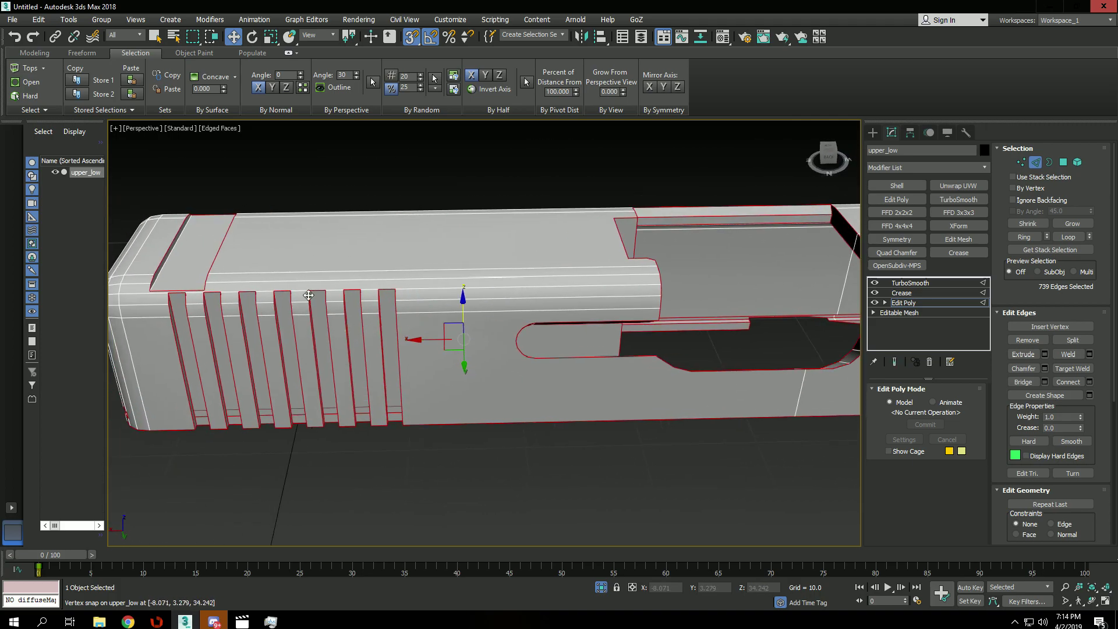
Examine the smoothed and base meshes on the slide's opposite side around the stepped bottom edge
{"action": "scroll", "coordinate": [494, 308], "scroll_direction": "down", "scroll_amount": 3}
{"action": "middle_click_drag", "start_coordinate": [494, 308], "coordinate": [586, 304], "text": "alt"}
{"action": "key", "text": "F4"}
{"action": "middle_click_drag", "start_coordinate": [788, 304], "coordinate": [468, 289]}
{"action": "key", "text": "F4"}
{"action": "key", "text": "ctrl+q"}
{"action": "middle_click_drag", "start_coordinate": [604, 295], "coordinate": [477, 283]}
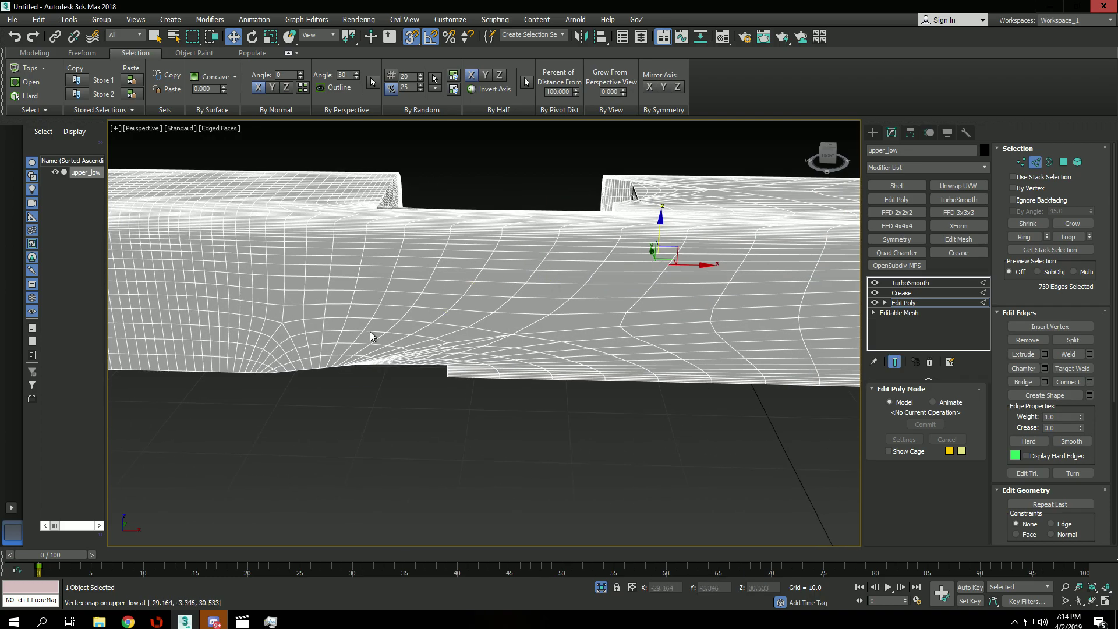
{"action": "key", "text": "ctrl+e"}
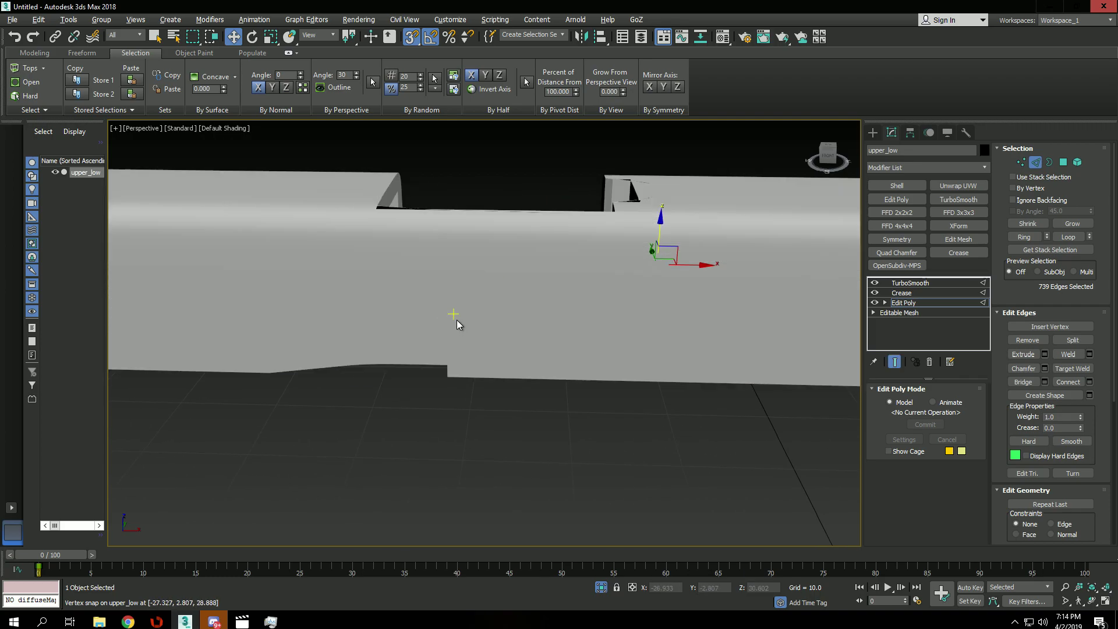
{"action": "key", "text": "1"}
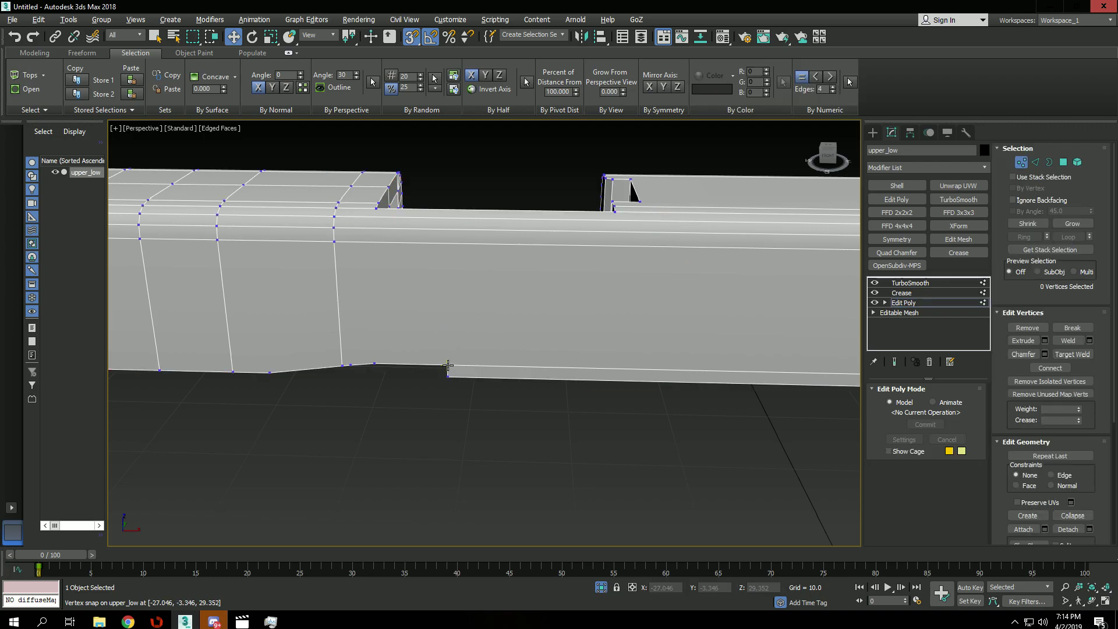
{"action": "scroll", "coordinate": [633, 327], "scroll_direction": "down", "scroll_amount": 5}
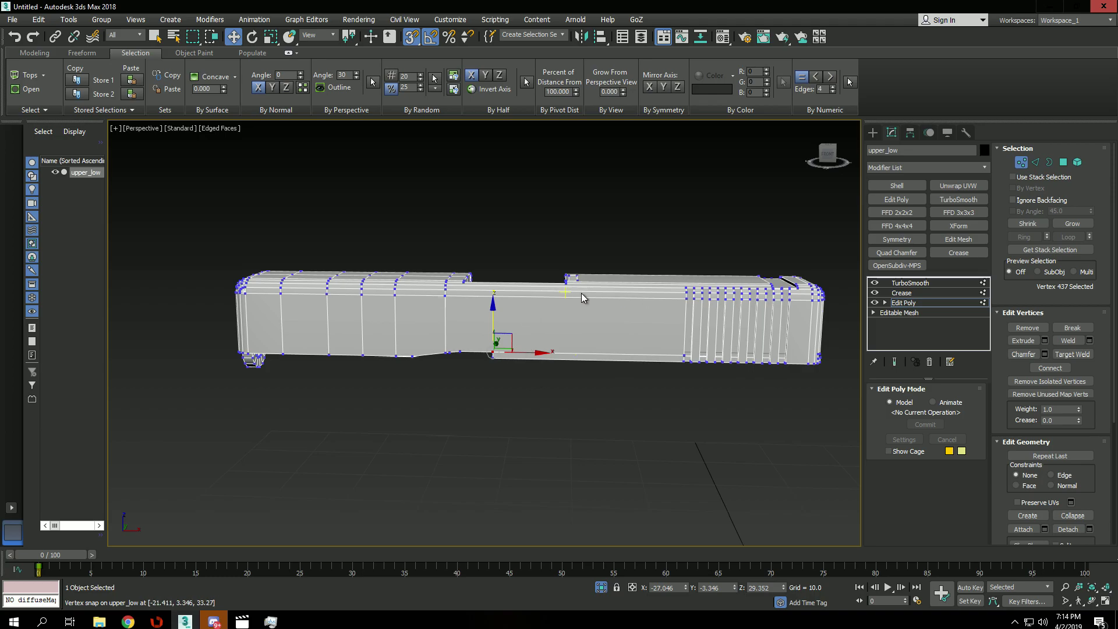
{"action": "scroll", "coordinate": [515, 304], "scroll_direction": "up", "scroll_amount": 5}
{"action": "middle_click_drag", "start_coordinate": [528, 323], "coordinate": [523, 329], "text": "alt"}
Select the side panel polygon opposite the ejection port, the rounded bands above it and the narrow ledge strips at the port opening
{"action": "key", "text": "4"}
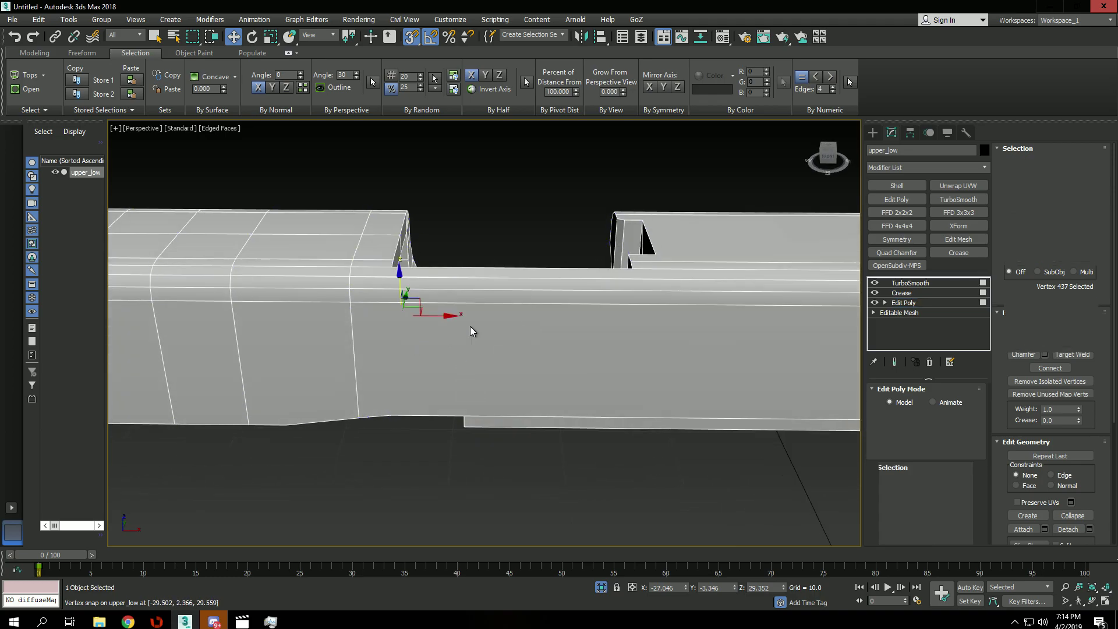
{"action": "left_click", "coordinate": [470, 326]}
{"action": "key", "text": "q"}
{"action": "left_click", "coordinate": [464, 296], "text": "ctrl"}
{"action": "left_click", "coordinate": [465, 283], "text": "ctrl"}
{"action": "left_click", "coordinate": [455, 272], "text": "ctrl"}
{"action": "middle_click_drag", "start_coordinate": [512, 267], "coordinate": [626, 308], "text": "alt"}
{"action": "key", "text": "z"}
{"action": "left_click", "coordinate": [583, 306], "text": "ctrl"}
{"action": "left_click", "coordinate": [624, 327], "text": "ctrl"}
{"action": "middle_click_drag", "start_coordinate": [664, 350], "coordinate": [648, 295], "text": "alt"}
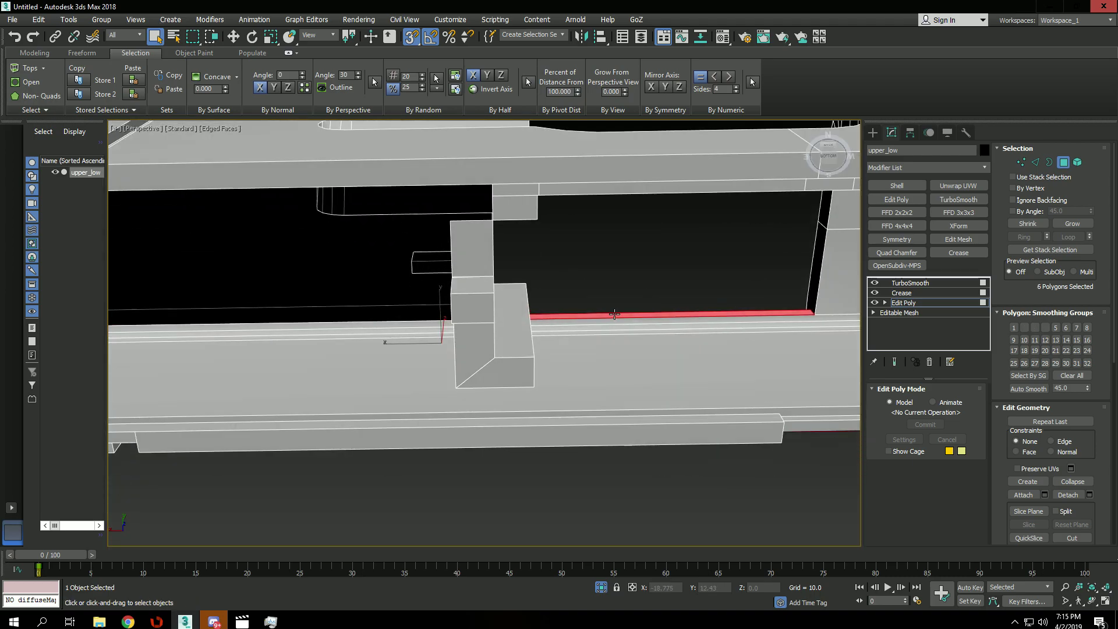
Add the inner ledge strips and inner wall polygons beside the ejection port to the selection
{"action": "scroll", "coordinate": [618, 319], "scroll_direction": "up", "scroll_amount": 3}
{"action": "left_click", "coordinate": [627, 327], "text": "ctrl"}
{"action": "left_click", "coordinate": [644, 336], "text": "ctrl"}
{"action": "left_click", "coordinate": [646, 346], "text": "ctrl"}
{"action": "left_click", "coordinate": [668, 341], "text": "ctrl"}
{"action": "middle_click_drag", "start_coordinate": [668, 341], "coordinate": [611, 508], "text": "alt"}
{"action": "left_click", "coordinate": [629, 376], "text": "ctrl"}
{"action": "left_click", "coordinate": [624, 435], "text": "ctrl"}
{"action": "scroll", "coordinate": [624, 435], "scroll_direction": "up", "scroll_amount": 2}
{"action": "scroll", "coordinate": [624, 435], "scroll_direction": "down", "scroll_amount": 2}
{"action": "left_click", "coordinate": [603, 331], "text": "ctrl"}
{"action": "left_click", "coordinate": [605, 321], "text": "ctrl"}
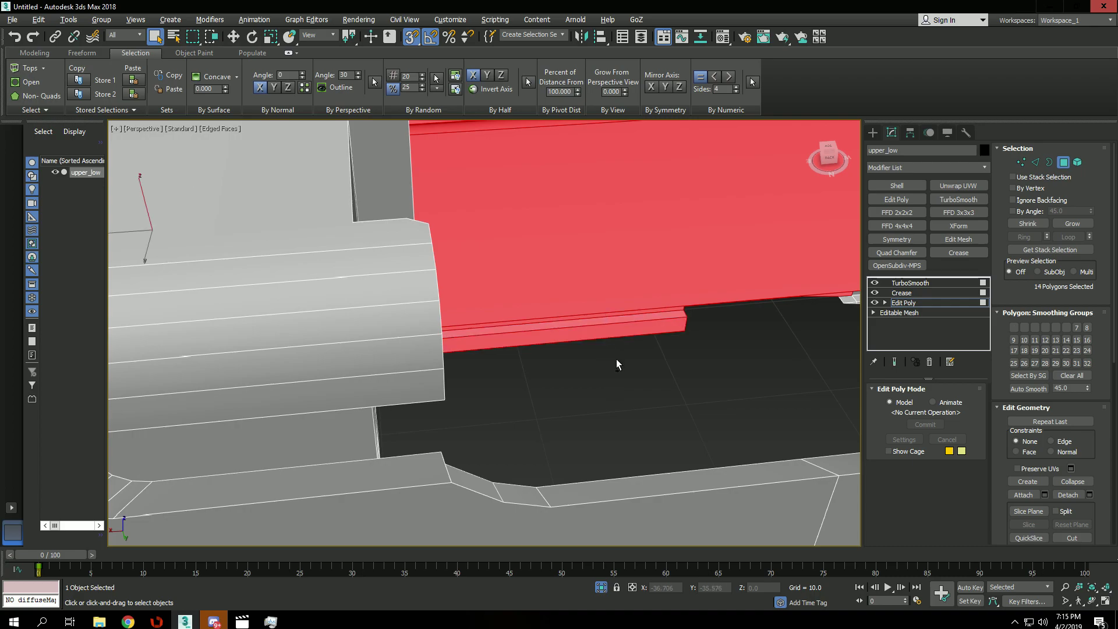
Add the port-side lower panel, the rounded bands above the slot and the top face behind the port to the selection
{"action": "middle_click_drag", "start_coordinate": [616, 359], "coordinate": [619, 266], "text": "alt"}
{"action": "left_click", "coordinate": [566, 432], "text": "ctrl"}
{"action": "middle_click_drag", "start_coordinate": [566, 432], "coordinate": [535, 369], "text": "alt"}
{"action": "left_click", "coordinate": [385, 421], "text": "ctrl"}
{"action": "left_click", "coordinate": [529, 373], "text": "ctrl"}
{"action": "left_click", "coordinate": [536, 357], "text": "ctrl"}
{"action": "left_click", "coordinate": [543, 272], "text": "ctrl"}
{"action": "left_click", "coordinate": [544, 267], "text": "ctrl"}
Add the remaining long inner strips and the rail strips along the slide's bottom edge to the selection
{"action": "middle_click_drag", "start_coordinate": [544, 268], "coordinate": [744, 399], "text": "alt"}
{"action": "left_click", "coordinate": [598, 368], "text": "ctrl"}
{"action": "left_click", "coordinate": [599, 379], "text": "ctrl"}
{"action": "left_click", "coordinate": [607, 395], "text": "ctrl"}
{"action": "left_click", "coordinate": [646, 332], "text": "ctrl"}
{"action": "scroll", "coordinate": [697, 449], "scroll_direction": "up", "scroll_amount": 5}
{"action": "scroll", "coordinate": [697, 449], "scroll_direction": "down", "scroll_amount": 3}
{"action": "middle_click_drag", "start_coordinate": [696, 449], "coordinate": [551, 339]}
{"action": "left_click", "coordinate": [566, 336], "text": "ctrl"}
{"action": "left_click", "coordinate": [572, 311], "text": "ctrl"}
{"action": "scroll", "coordinate": [601, 307], "scroll_direction": "up", "scroll_amount": 3}
{"action": "left_click", "coordinate": [609, 301], "text": "ctrl"}
{"action": "middle_click_drag", "start_coordinate": [610, 301], "coordinate": [602, 371], "text": "alt"}
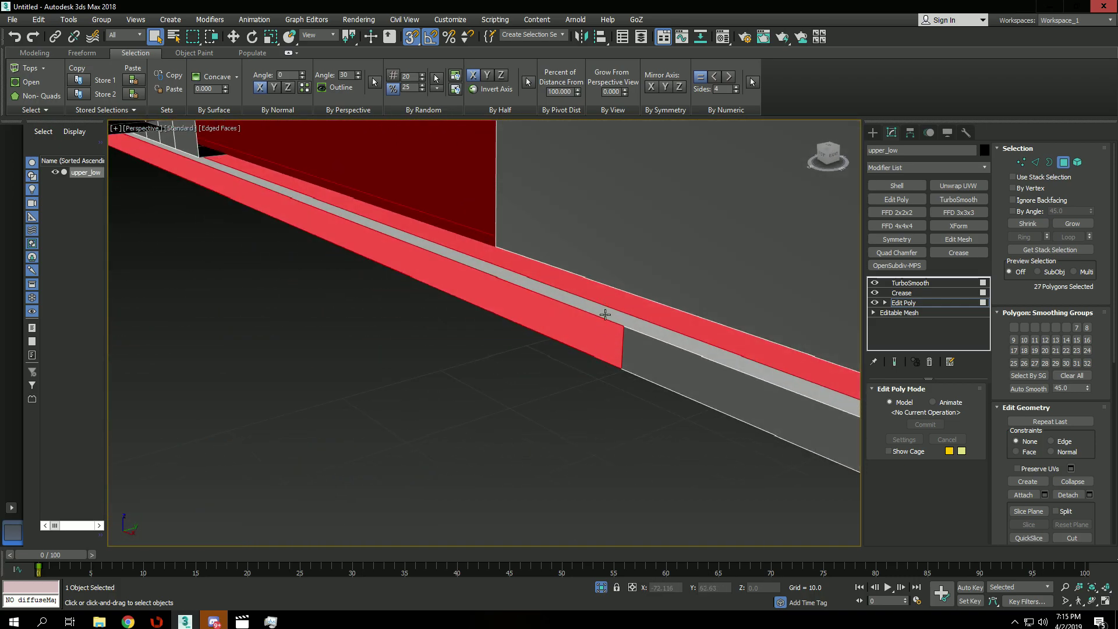
{"action": "left_click", "coordinate": [604, 317], "text": "ctrl"}
Slice the selected polygons vertically across the slide, between the rear serrations and the slot
{"action": "scroll", "coordinate": [604, 317], "scroll_direction": "down", "scroll_amount": 6}
{"action": "middle_click_drag", "start_coordinate": [604, 317], "coordinate": [810, 334], "text": "alt"}
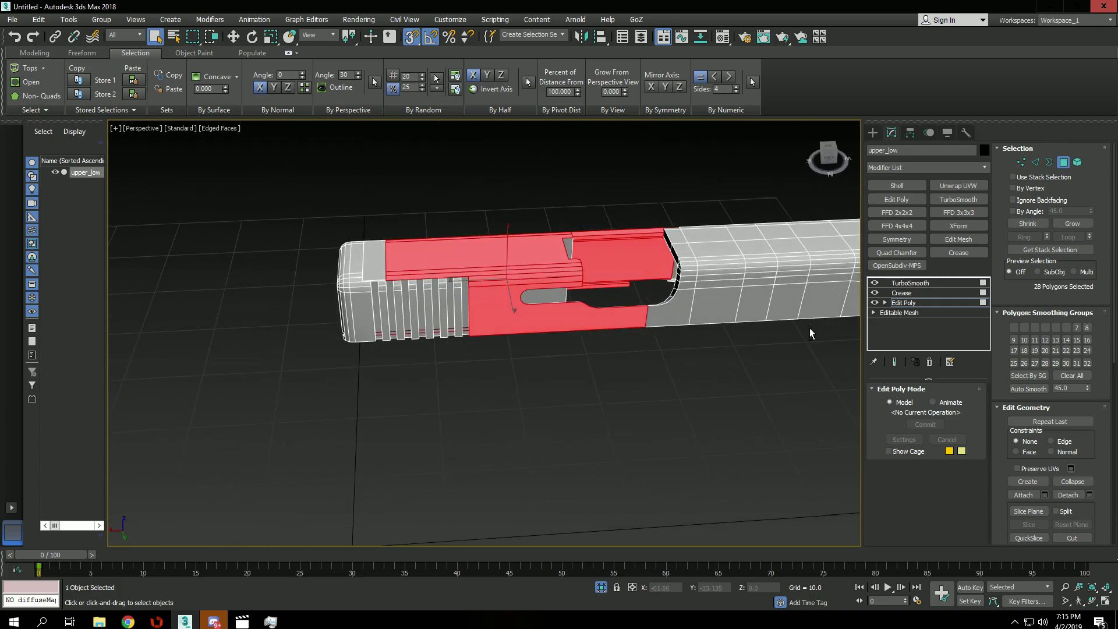
{"action": "middle_click_drag", "start_coordinate": [603, 317], "coordinate": [626, 360]}
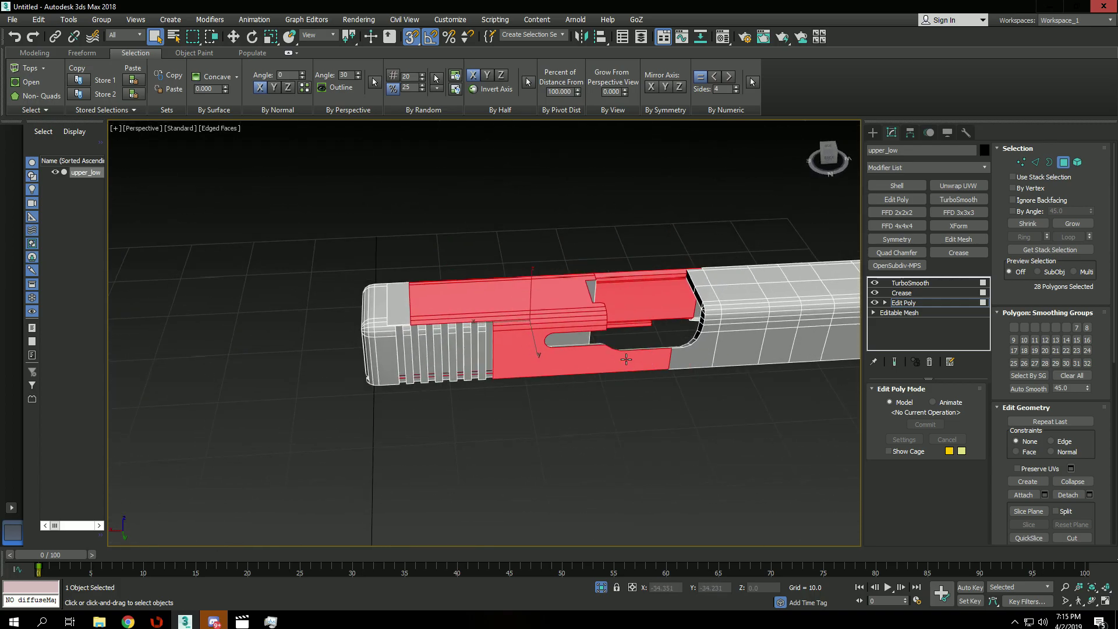
{"action": "scroll", "coordinate": [591, 319], "scroll_direction": "up", "scroll_amount": 4}
{"action": "key", "text": "shift+s"}
{"action": "scroll", "coordinate": [592, 319], "scroll_direction": "down", "scroll_amount": 5}
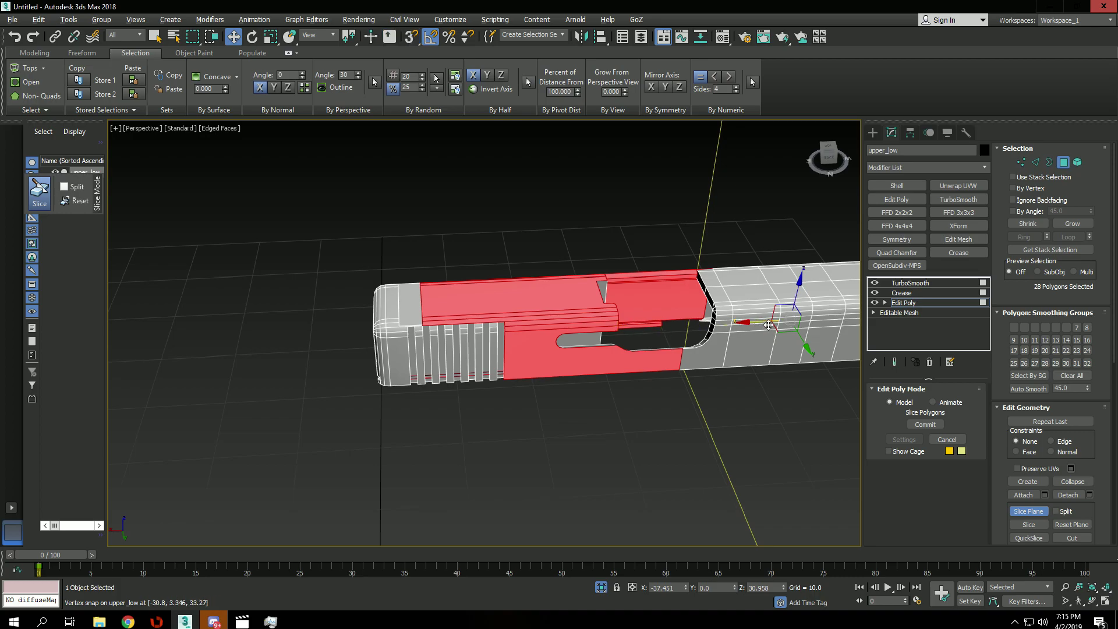
{"action": "left_click_drag", "start_coordinate": [758, 322], "coordinate": [481, 324]}
{"action": "middle_click_drag", "start_coordinate": [537, 355], "coordinate": [542, 309], "text": "alt"}
{"action": "middle_click_drag", "start_coordinate": [159, 208], "coordinate": [508, 347], "text": "alt"}
Slice the selected polygons a second time, slightly closer to the slot's rounded end
{"action": "left_click_drag", "start_coordinate": [490, 334], "coordinate": [508, 334]}
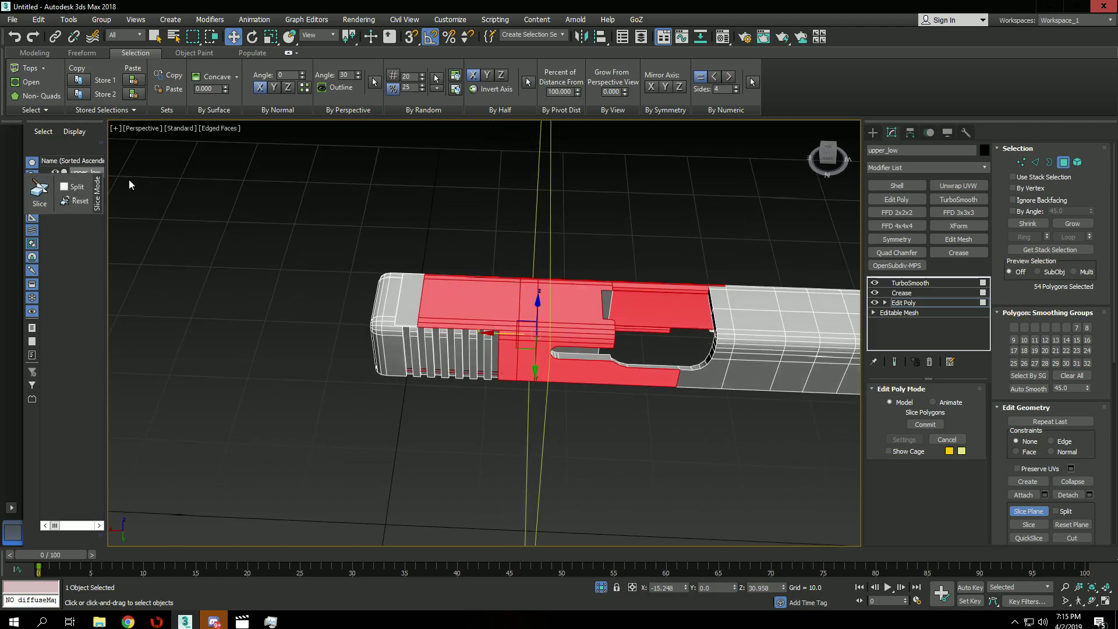
{"action": "scroll", "coordinate": [488, 338], "scroll_direction": "up", "scroll_amount": 4}
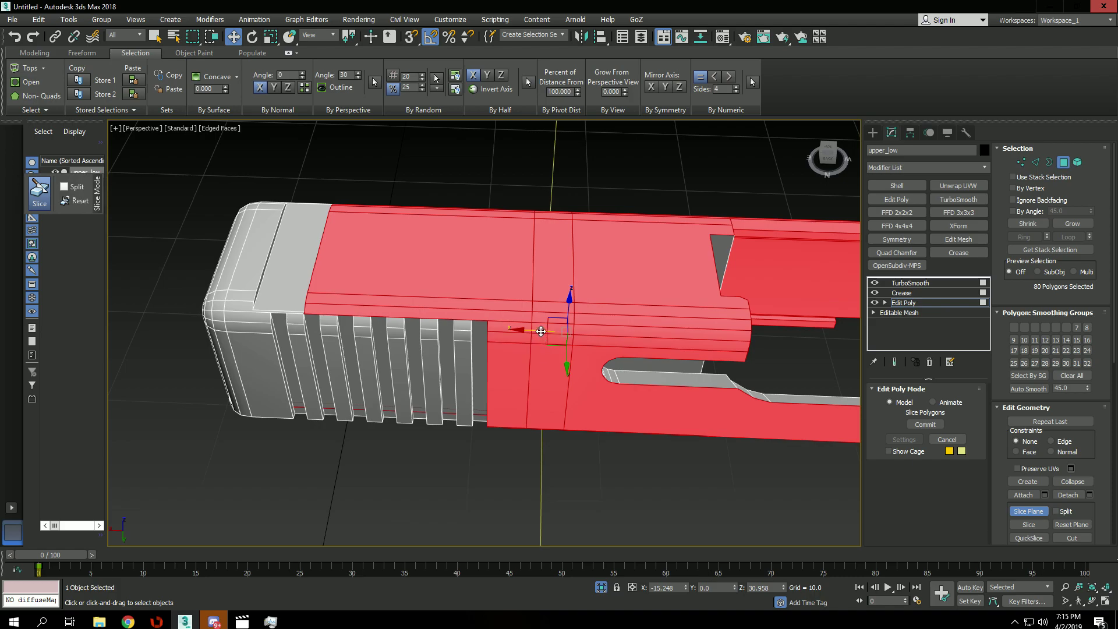
{"action": "middle_click_drag", "start_coordinate": [670, 371], "coordinate": [589, 345], "text": "alt"}
{"action": "scroll", "coordinate": [627, 293], "scroll_direction": "down", "scroll_amount": 4}
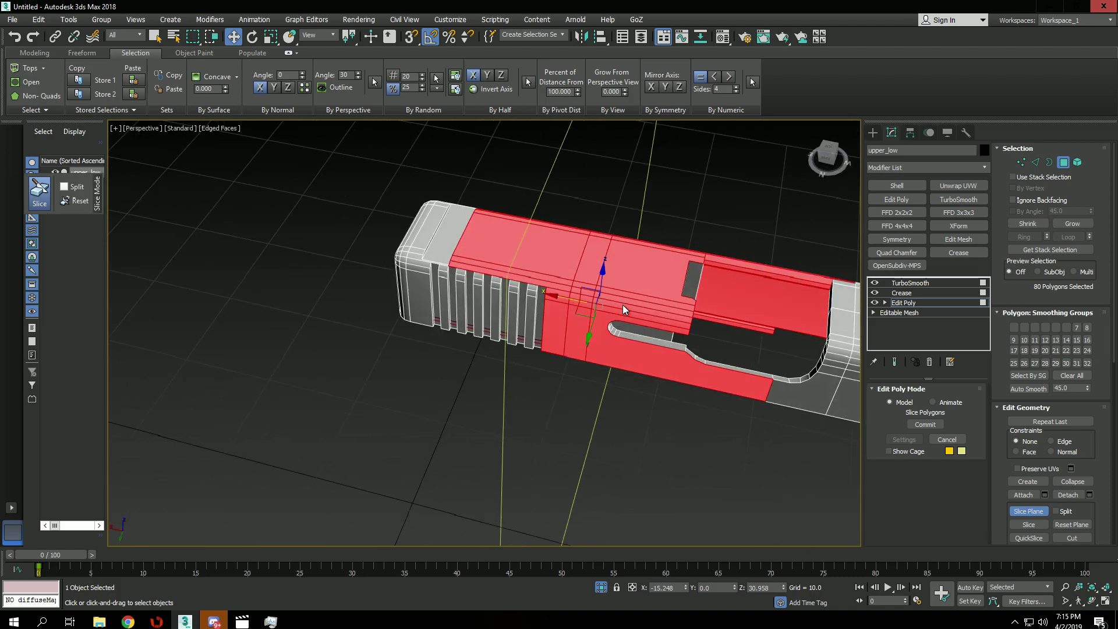
Examine the vertices and edge flow along the port side, from the new slices to the muzzle face
{"action": "key", "text": "1"}
{"action": "scroll", "coordinate": [607, 317], "scroll_direction": "up", "scroll_amount": 2}
{"action": "middle_click_drag", "start_coordinate": [609, 348], "coordinate": [566, 302], "text": "alt"}
{"action": "scroll", "coordinate": [566, 302], "scroll_direction": "down", "scroll_amount": 3}
{"action": "middle_click_drag", "start_coordinate": [670, 323], "coordinate": [679, 343], "text": "alt"}
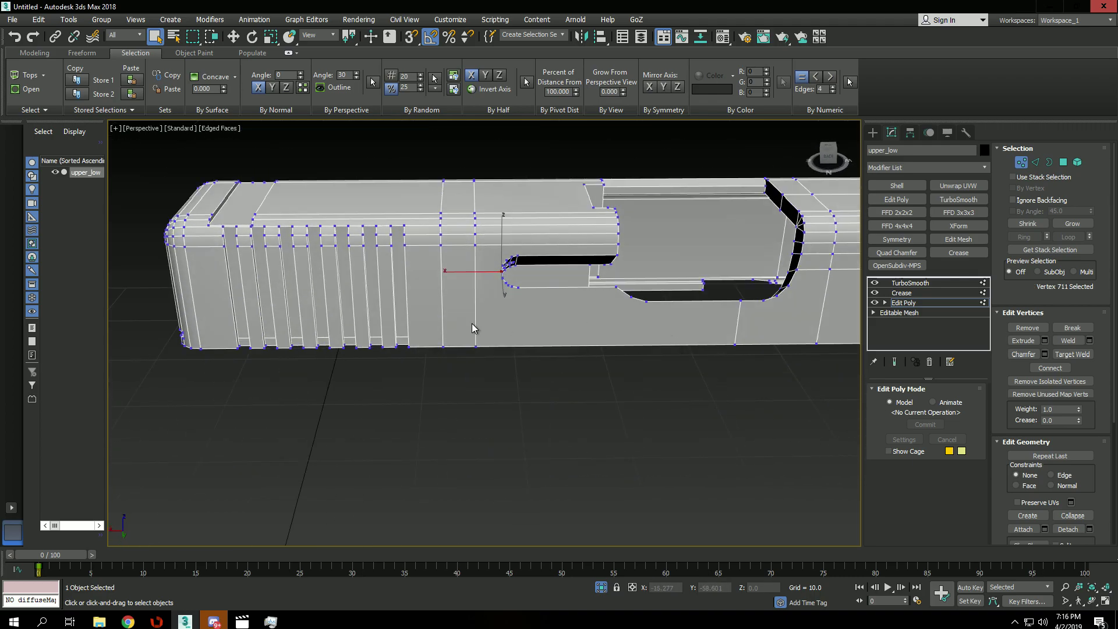
{"action": "middle_click_drag", "start_coordinate": [712, 320], "coordinate": [739, 301], "text": "alt"}
{"action": "scroll", "coordinate": [739, 302], "scroll_direction": "up", "scroll_amount": 3}
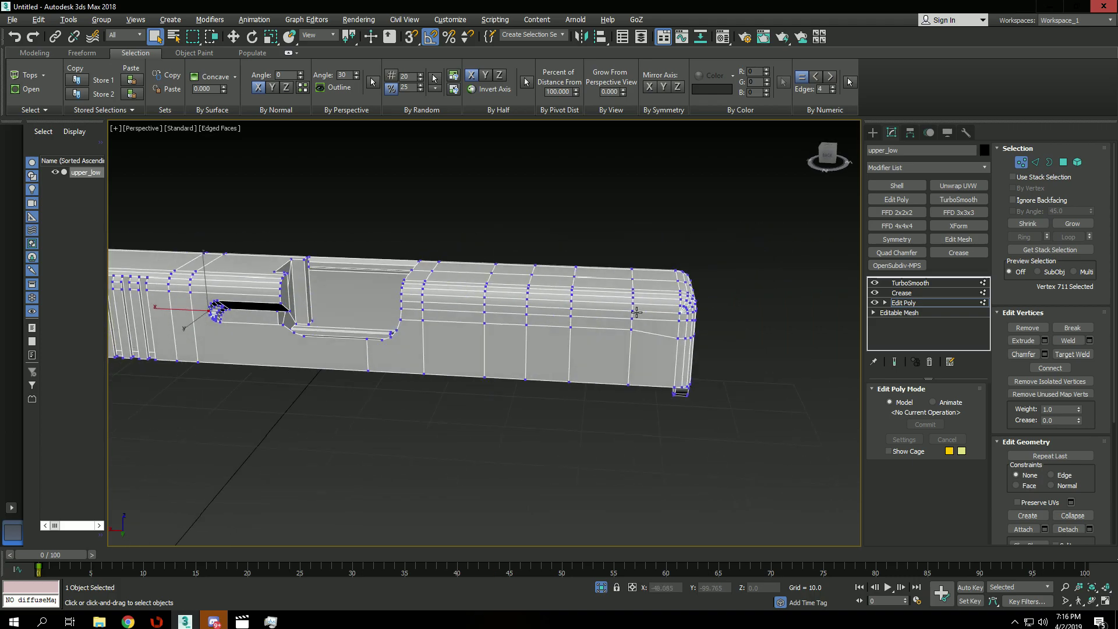
{"action": "middle_click_drag", "start_coordinate": [680, 339], "coordinate": [647, 367], "text": "alt"}
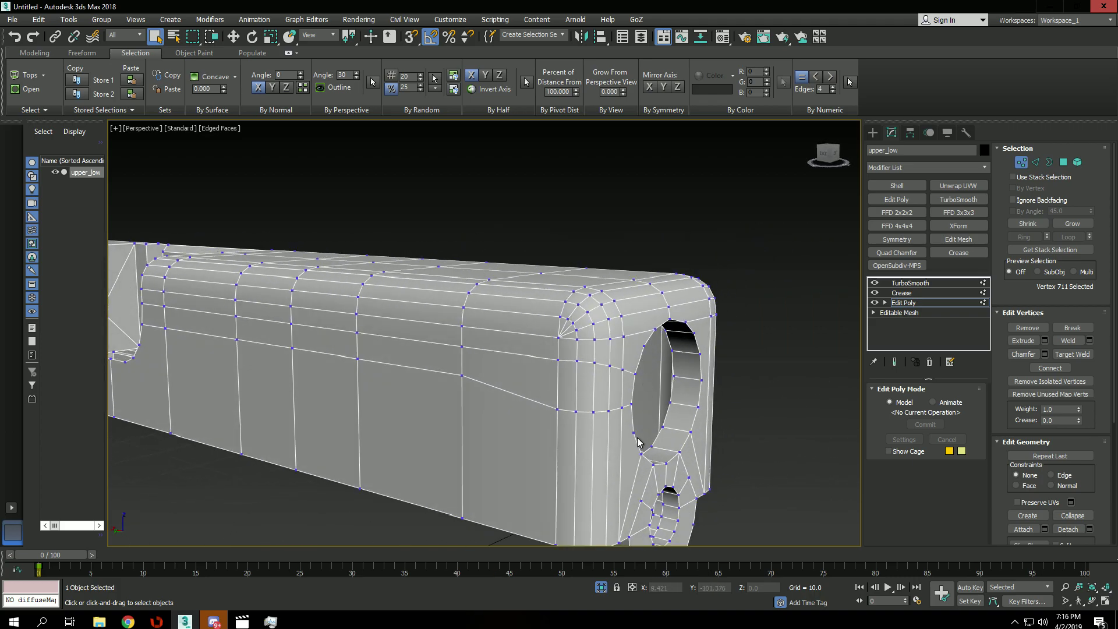
{"action": "middle_click_drag", "start_coordinate": [557, 426], "coordinate": [696, 369]}
{"action": "scroll", "coordinate": [524, 397], "scroll_direction": "down", "scroll_amount": 3}
{"action": "middle_click_drag", "start_coordinate": [524, 397], "coordinate": [605, 380], "text": "alt"}
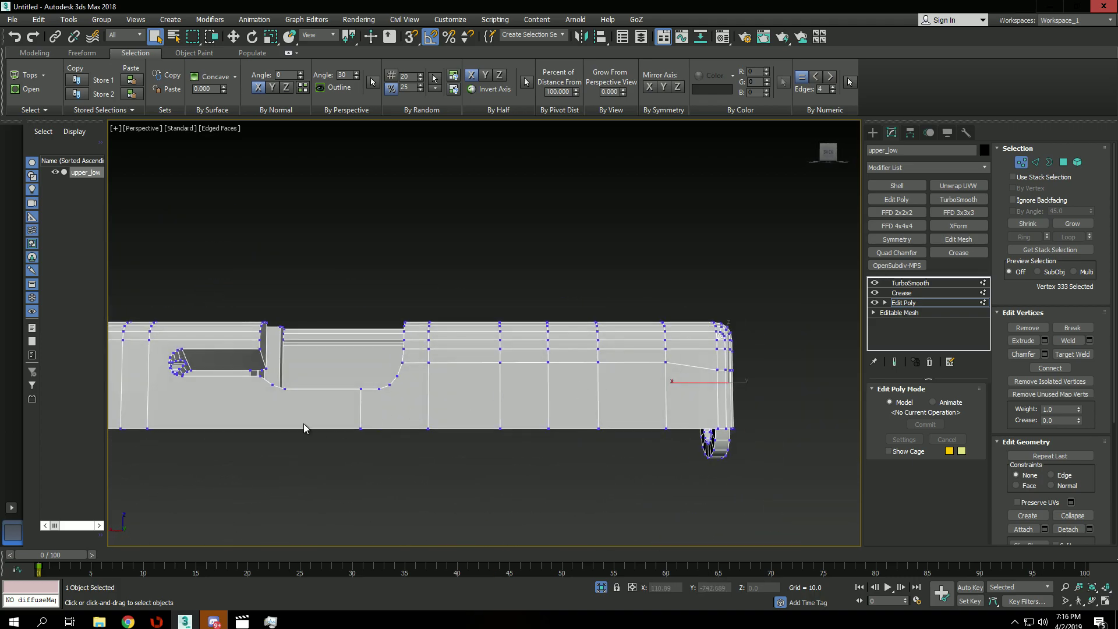
{"action": "middle_click_drag", "start_coordinate": [305, 426], "coordinate": [441, 385]}
{"action": "scroll", "coordinate": [279, 356], "scroll_direction": "up", "scroll_amount": 2}
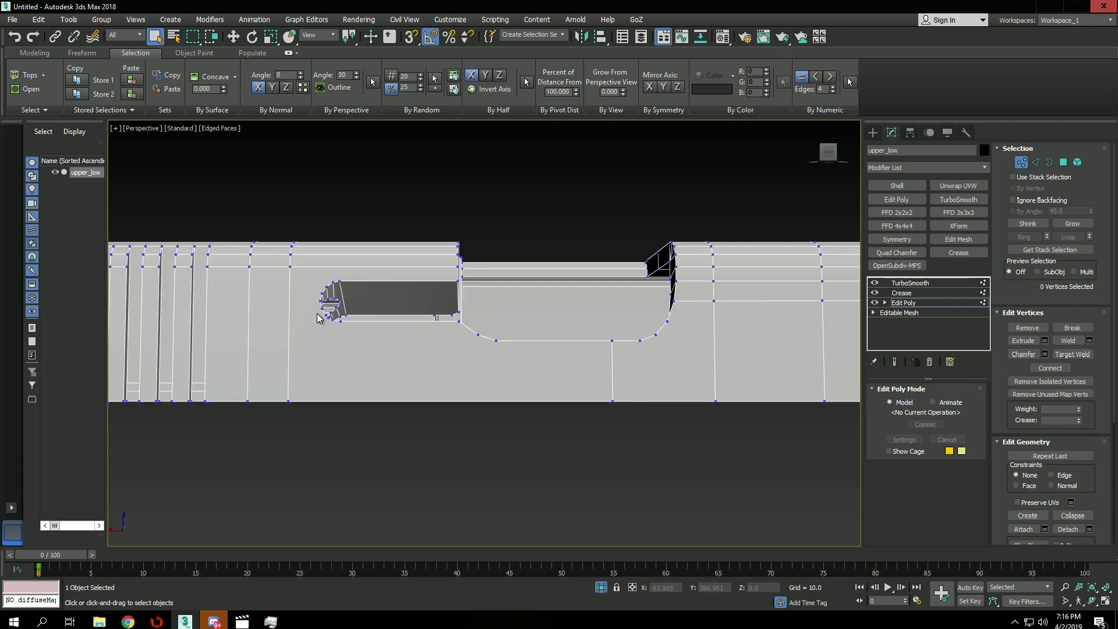
{"action": "middle_click_drag", "start_coordinate": [318, 318], "coordinate": [291, 366], "text": "alt"}
Select the lower side panel polygons from the rear serrations to just ahead of the ejection port
{"action": "key", "text": "2"}
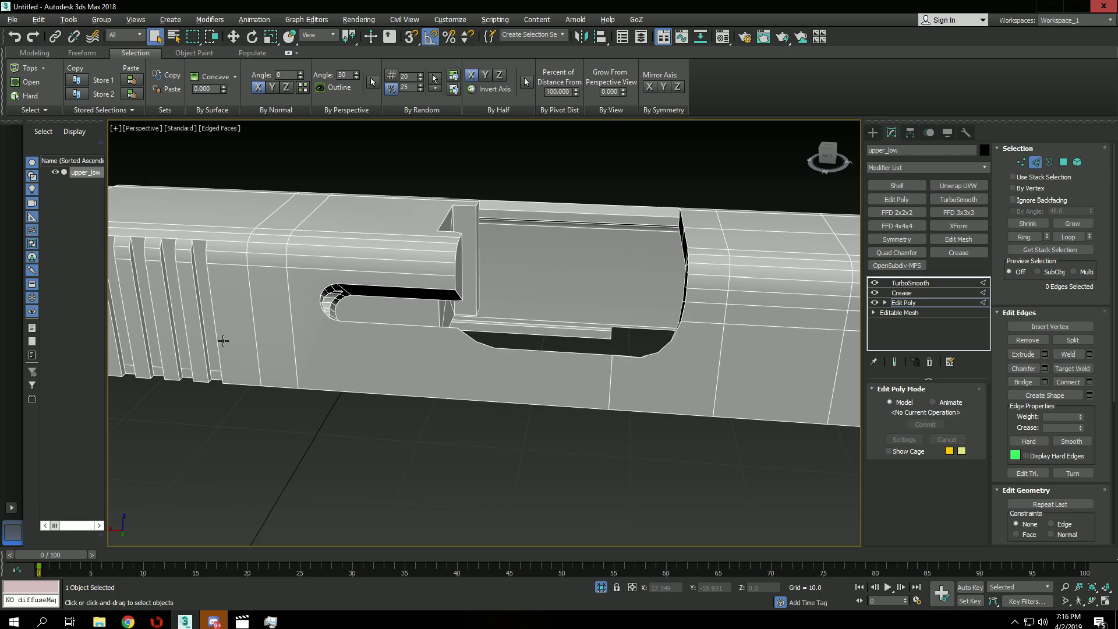
{"action": "key", "text": "4"}
{"action": "left_click", "coordinate": [232, 341]}
{"action": "left_click", "coordinate": [262, 343], "text": "ctrl"}
{"action": "left_click", "coordinate": [357, 344], "text": "ctrl"}
{"action": "middle_click_drag", "start_coordinate": [679, 380], "coordinate": [530, 367]}
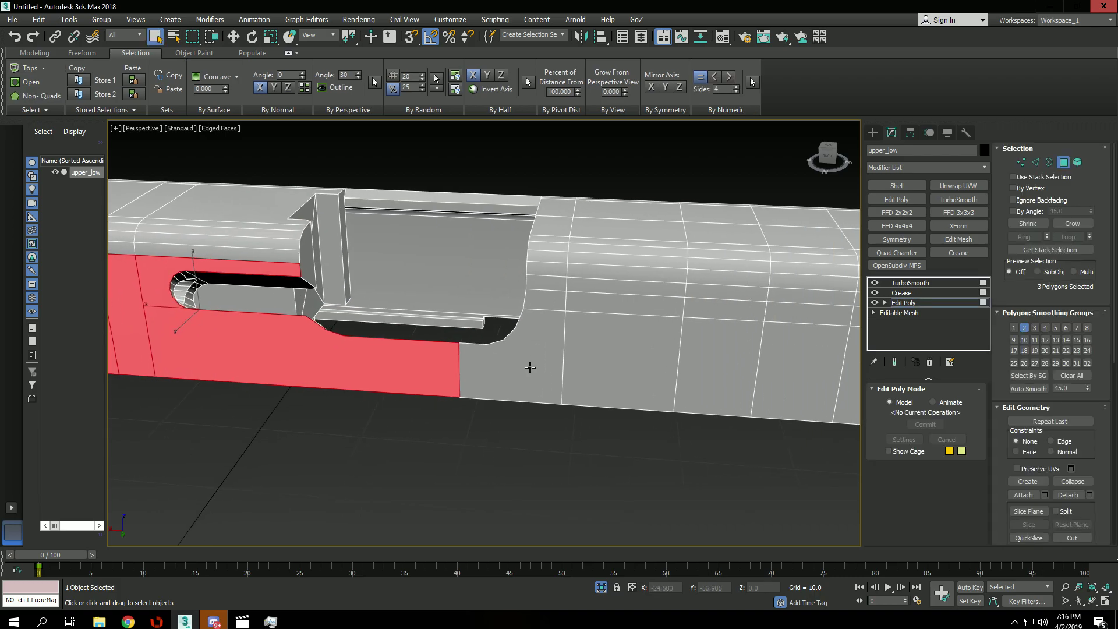
{"action": "left_click", "coordinate": [530, 367], "text": "ctrl"}
{"action": "left_click", "coordinate": [643, 367], "text": "ctrl"}
{"action": "left_click", "coordinate": [709, 361], "text": "ctrl"}
Add the remaining lower side panels up to the muzzle and the strips around its rounded vertical corner to the selection
{"action": "middle_click_drag", "start_coordinate": [761, 358], "coordinate": [546, 351]}
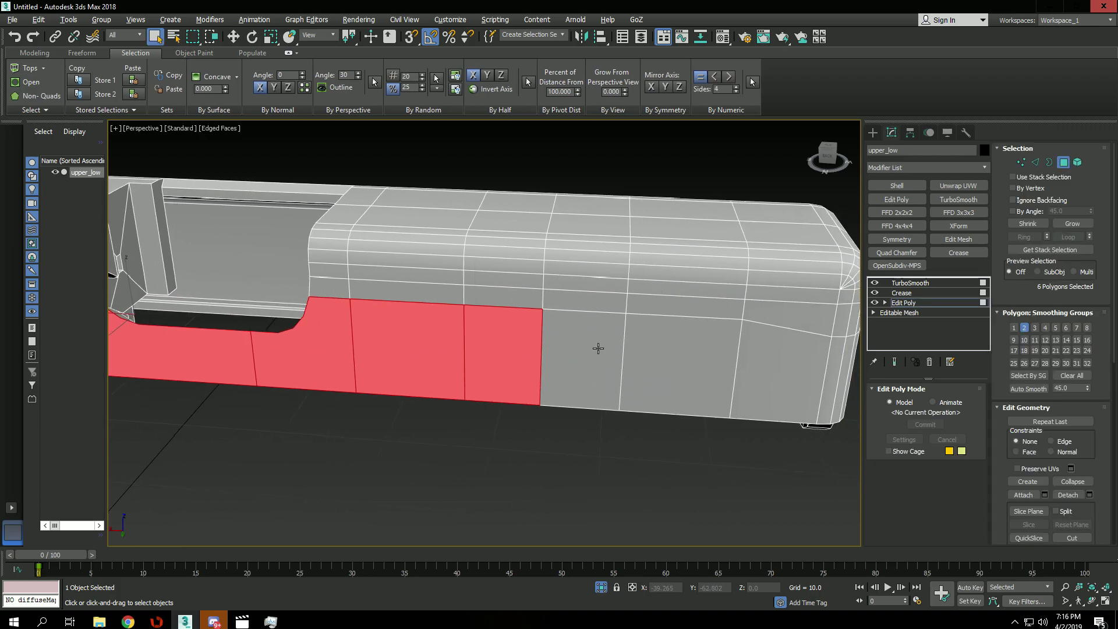
{"action": "left_click", "coordinate": [600, 349], "text": "ctrl"}
{"action": "left_click", "coordinate": [676, 347], "text": "ctrl"}
{"action": "left_click", "coordinate": [775, 345], "text": "ctrl"}
{"action": "middle_click_drag", "start_coordinate": [786, 344], "coordinate": [737, 356], "text": "alt"}
{"action": "scroll", "coordinate": [737, 356], "scroll_direction": "down", "scroll_amount": 3}
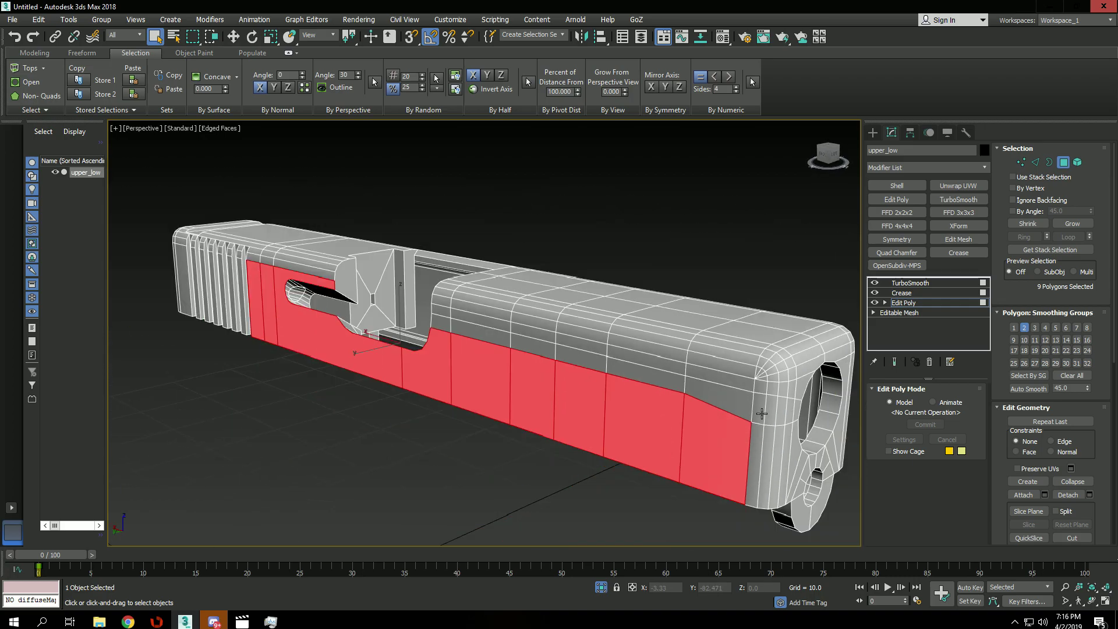
{"action": "left_click", "coordinate": [760, 449], "text": "ctrl"}
{"action": "left_click", "coordinate": [786, 443], "text": "ctrl"}
{"action": "left_click", "coordinate": [786, 442], "text": "ctrl"}
{"action": "left_click", "coordinate": [767, 446], "text": "ctrl"}
Extend the polygon selection rearward across the faces and grooves of the rear serrations
{"action": "middle_click_drag", "start_coordinate": [532, 415], "coordinate": [813, 404], "text": "alt"}
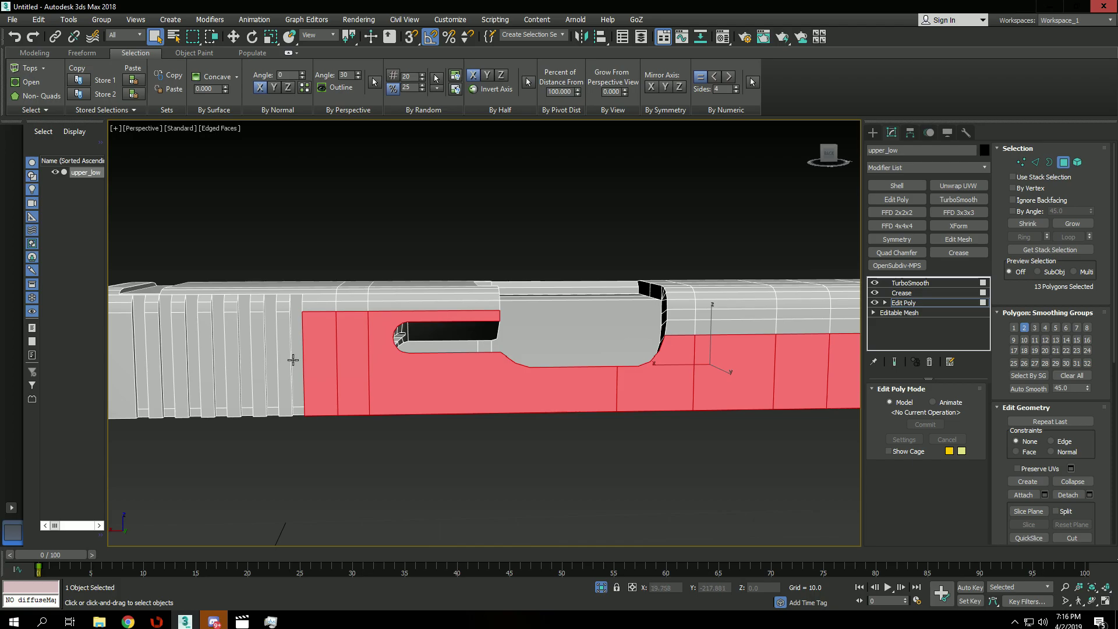
{"action": "scroll", "coordinate": [293, 360], "scroll_direction": "up", "scroll_amount": 3}
{"action": "left_click", "coordinate": [313, 352], "text": "ctrl"}
{"action": "scroll", "coordinate": [263, 353], "scroll_direction": "up", "scroll_amount": 2}
{"action": "middle_click_drag", "start_coordinate": [263, 353], "coordinate": [332, 372], "text": "alt"}
{"action": "left_click", "coordinate": [314, 300], "text": "ctrl"}
{"action": "scroll", "coordinate": [316, 299], "scroll_direction": "up", "scroll_amount": 2}
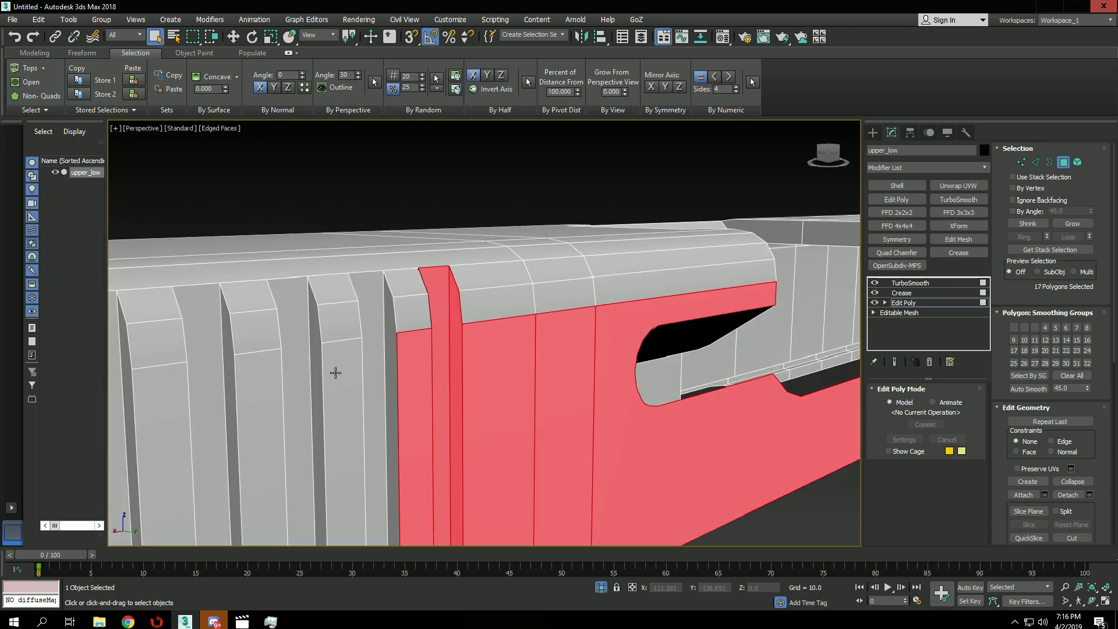
{"action": "left_click", "coordinate": [394, 348], "text": "ctrl"}
{"action": "left_click", "coordinate": [312, 376], "text": "ctrl"}
{"action": "key", "text": "ctrl+z"}
{"action": "left_click", "coordinate": [321, 371], "text": "ctrl"}
{"action": "left_click", "coordinate": [338, 370], "text": "ctrl"}
{"action": "scroll", "coordinate": [338, 370], "scroll_direction": "down", "scroll_amount": 3}
{"action": "middle_click_drag", "start_coordinate": [338, 369], "coordinate": [450, 316], "text": "alt"}
{"action": "scroll", "coordinate": [449, 316], "scroll_direction": "up", "scroll_amount": 2}
{"action": "scroll", "coordinate": [527, 330], "scroll_direction": "up", "scroll_amount": 3}
{"action": "left_click", "coordinate": [527, 328], "text": "ctrl"}
{"action": "left_click", "coordinate": [563, 330], "text": "ctrl"}
{"action": "middle_click_drag", "start_coordinate": [564, 330], "coordinate": [628, 348], "text": "alt"}
{"action": "scroll", "coordinate": [534, 361], "scroll_direction": "down", "scroll_amount": 5}
{"action": "middle_click_drag", "start_coordinate": [538, 374], "coordinate": [514, 324], "text": "alt"}
{"action": "key", "text": "1"}
{"action": "scroll", "coordinate": [525, 255], "scroll_direction": "up", "scroll_amount": 3}
{"action": "left_click", "coordinate": [526, 255]}
{"action": "scroll", "coordinate": [490, 371], "scroll_direction": "up", "scroll_amount": 4}
{"action": "left_click", "coordinate": [521, 323]}
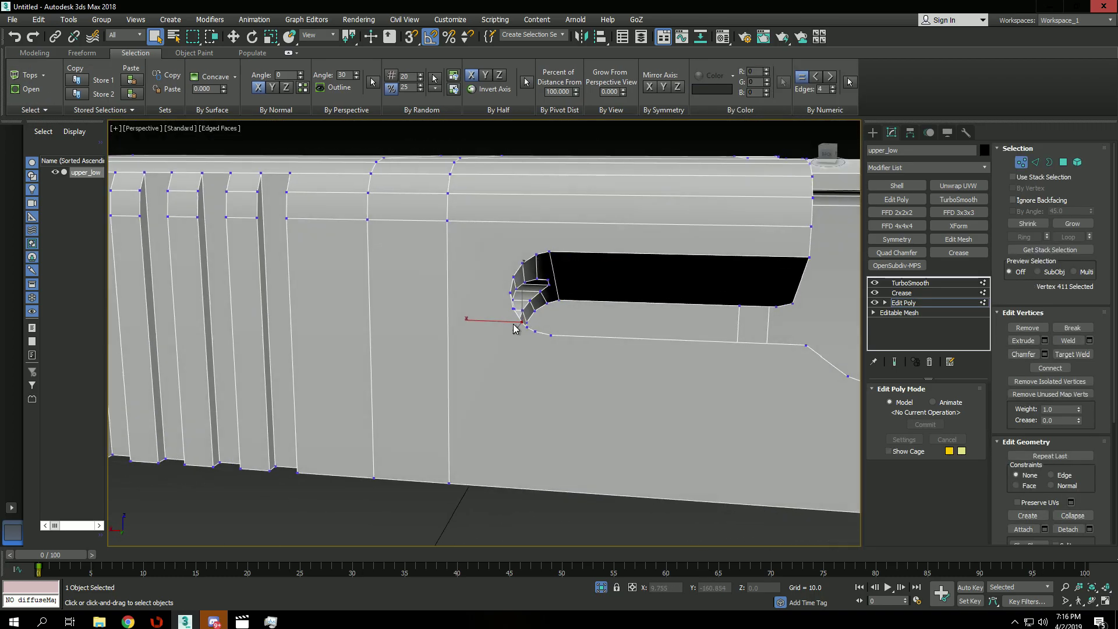
{"action": "left_click", "coordinate": [448, 374]}
{"action": "right_click", "coordinate": [452, 373]}
{"action": "key", "text": "ctrl+z"}
Cut two edges from the vertices at the slot's lower rear corner down to the slide's bottom edge, with vertex snapping on
{"action": "key", "text": "s"}
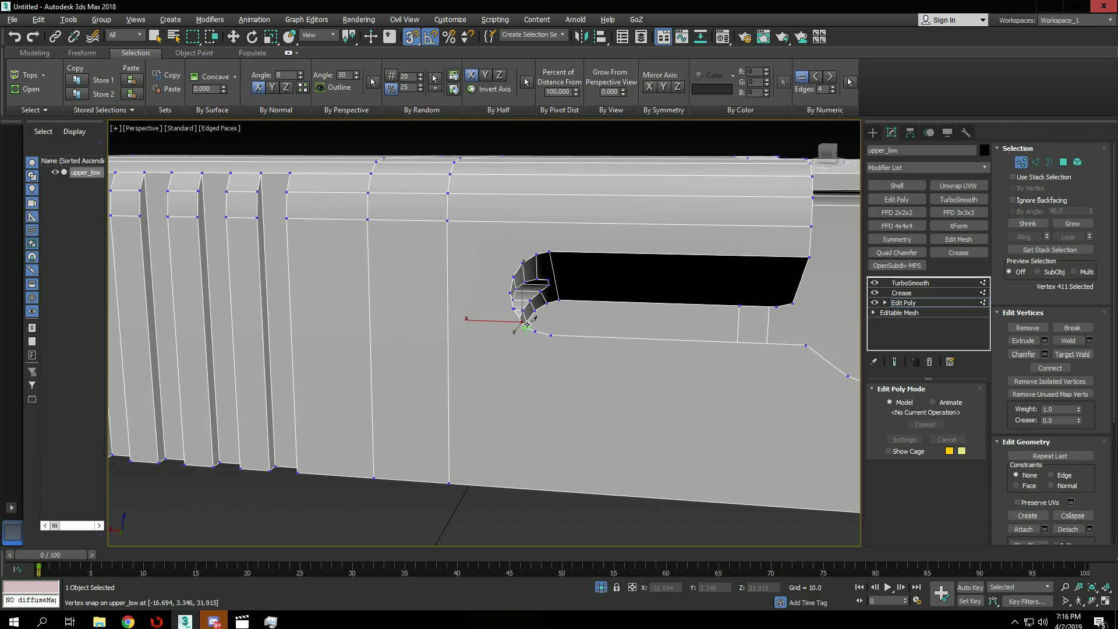
{"action": "left_click", "coordinate": [453, 480]}
{"action": "right_click", "coordinate": [530, 401]}
{"action": "middle_click_drag", "start_coordinate": [537, 336], "coordinate": [500, 348]}
{"action": "left_click", "coordinate": [501, 499]}
{"action": "right_click", "coordinate": [504, 496]}
Cut a new edge from the barrel hole across the muzzle face and around the rounded vertical corner to the side panel
{"action": "middle_click_drag", "start_coordinate": [554, 457], "coordinate": [529, 369]}
{"action": "middle_click_drag", "start_coordinate": [724, 394], "coordinate": [455, 360]}
{"action": "right_click", "coordinate": [666, 390]}
{"action": "scroll", "coordinate": [665, 391], "scroll_direction": "down", "scroll_amount": 4}
{"action": "middle_click_drag", "start_coordinate": [658, 366], "coordinate": [596, 379]}
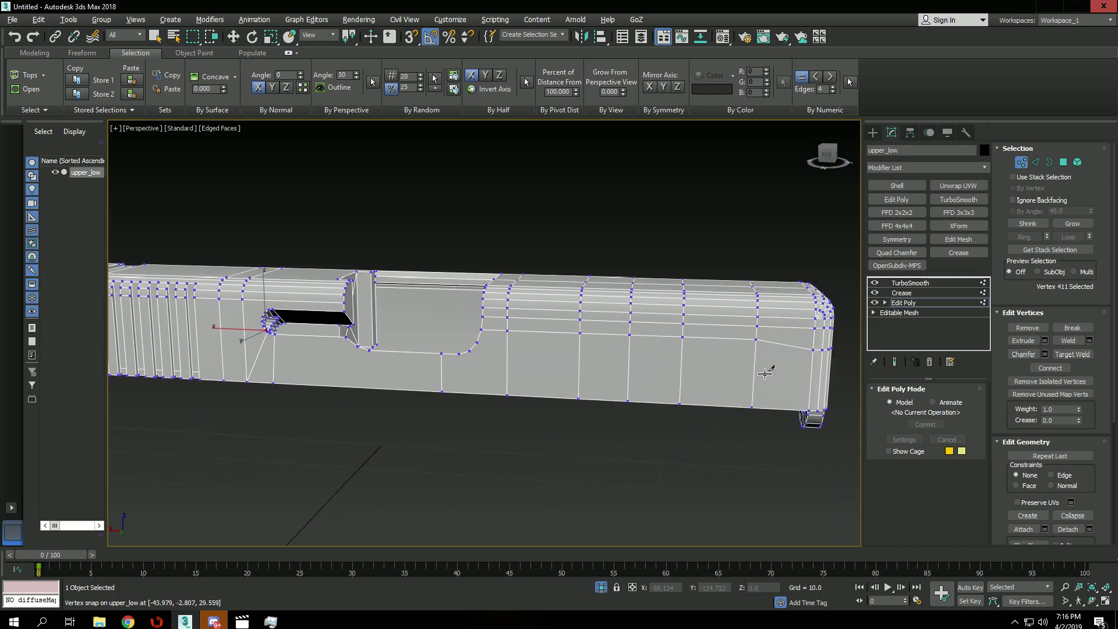
{"action": "middle_click_drag", "start_coordinate": [831, 375], "coordinate": [730, 402], "text": "alt"}
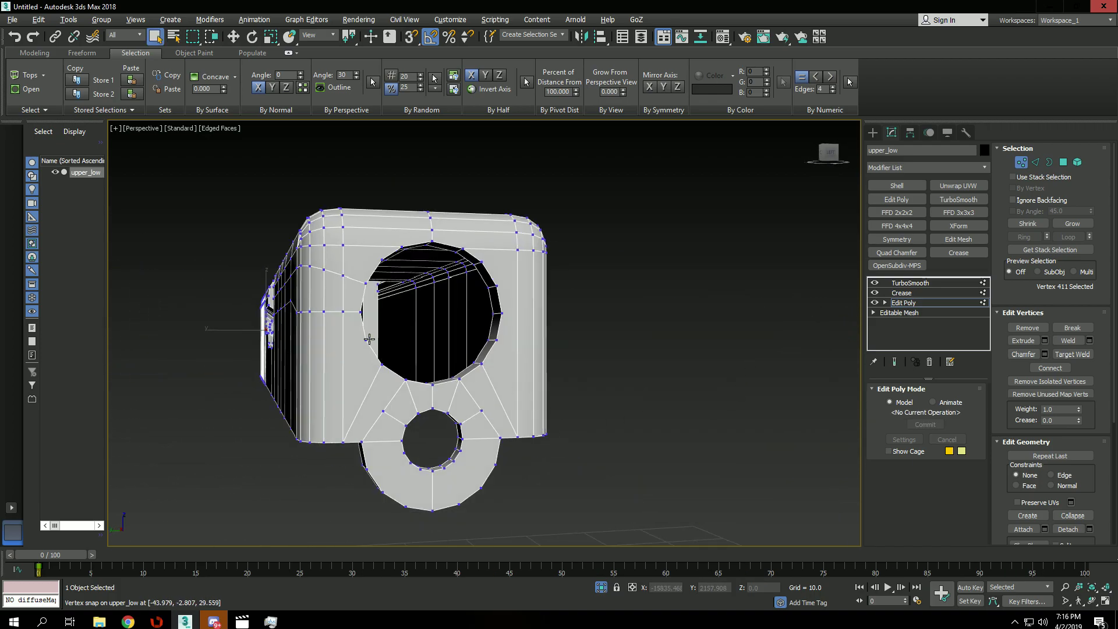
{"action": "key", "text": "s"}
{"action": "middle_click_drag", "start_coordinate": [367, 338], "coordinate": [658, 337], "text": "alt"}
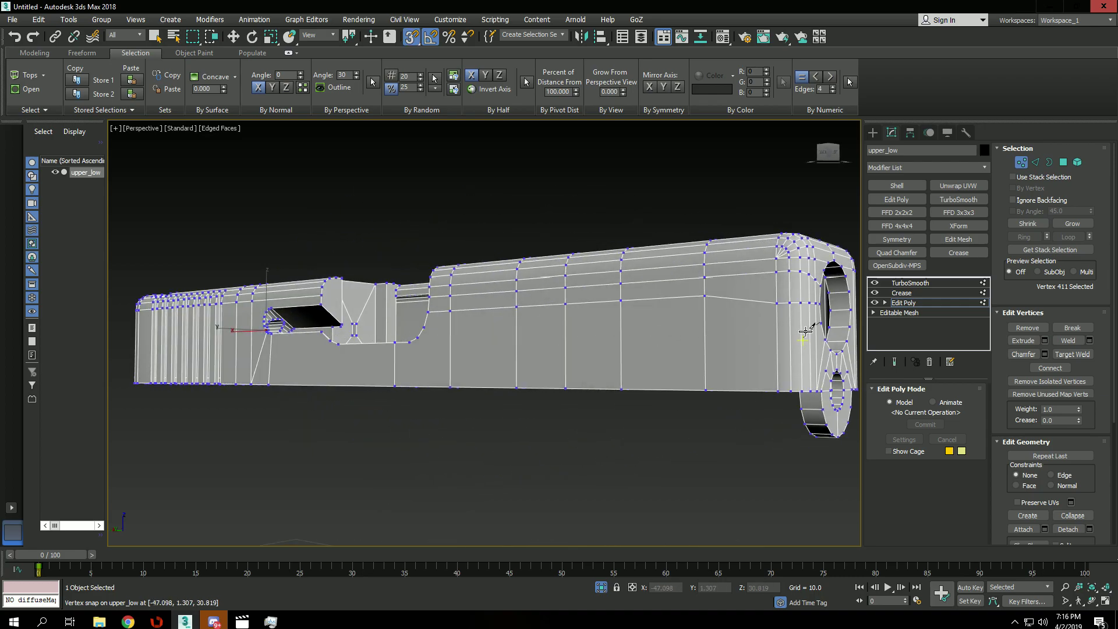
{"action": "left_click", "coordinate": [775, 330]}
{"action": "right_click", "coordinate": [786, 330]}
Try to continue the muzzle cut rearward along the lower side panel, past the edge beneath the ejection port
{"action": "key", "text": "s"}
{"action": "left_click", "coordinate": [397, 360]}
{"action": "right_click", "coordinate": [397, 360]}
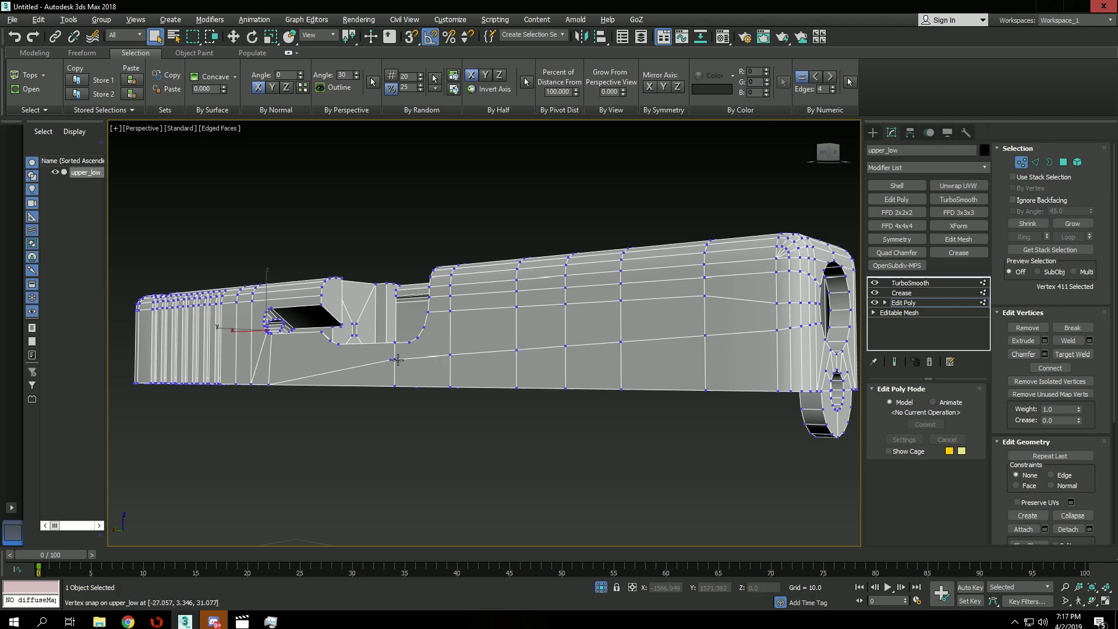
{"action": "scroll", "coordinate": [396, 360], "scroll_direction": "up", "scroll_amount": 1}
{"action": "key", "text": "ctrl+z"}
{"action": "scroll", "coordinate": [507, 357], "scroll_direction": "down", "scroll_amount": 1}
{"action": "middle_click_drag", "start_coordinate": [509, 357], "coordinate": [417, 372]}
{"action": "key", "text": "ctrl+z"}
Cut an edge from the muzzle corner along the lower side panel to the vertical edge beneath the ejection port
{"action": "key", "text": "alt+c"}
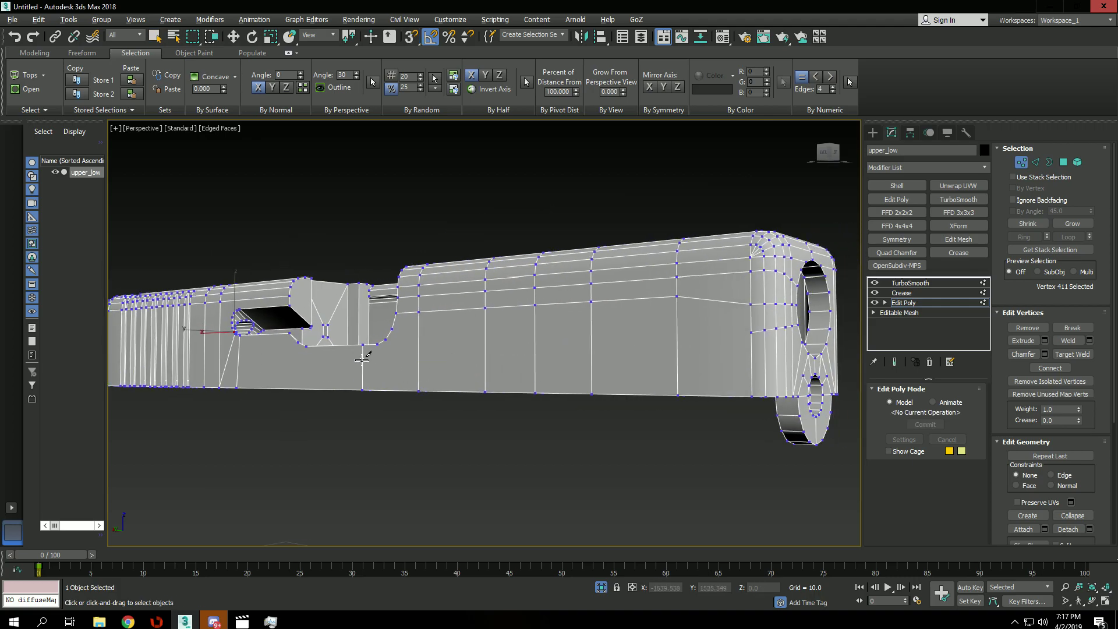
{"action": "key", "text": "s"}
{"action": "left_click", "coordinate": [748, 335]}
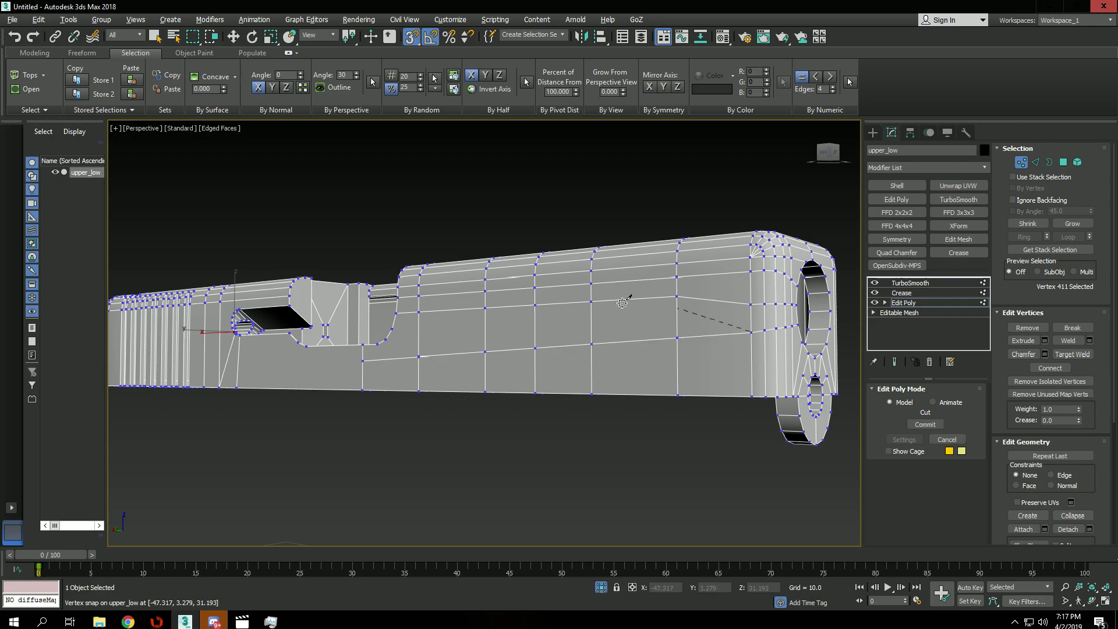
{"action": "middle_click_drag", "start_coordinate": [657, 305], "coordinate": [599, 316], "text": "alt"}
{"action": "right_click", "coordinate": [590, 321]}
Cut three edges from the slot's rounded rear end back to the vertical edge behind it and its upper corner vertex
{"action": "left_click", "coordinate": [396, 365]}
{"action": "scroll", "coordinate": [396, 365], "scroll_direction": "up", "scroll_amount": 3}
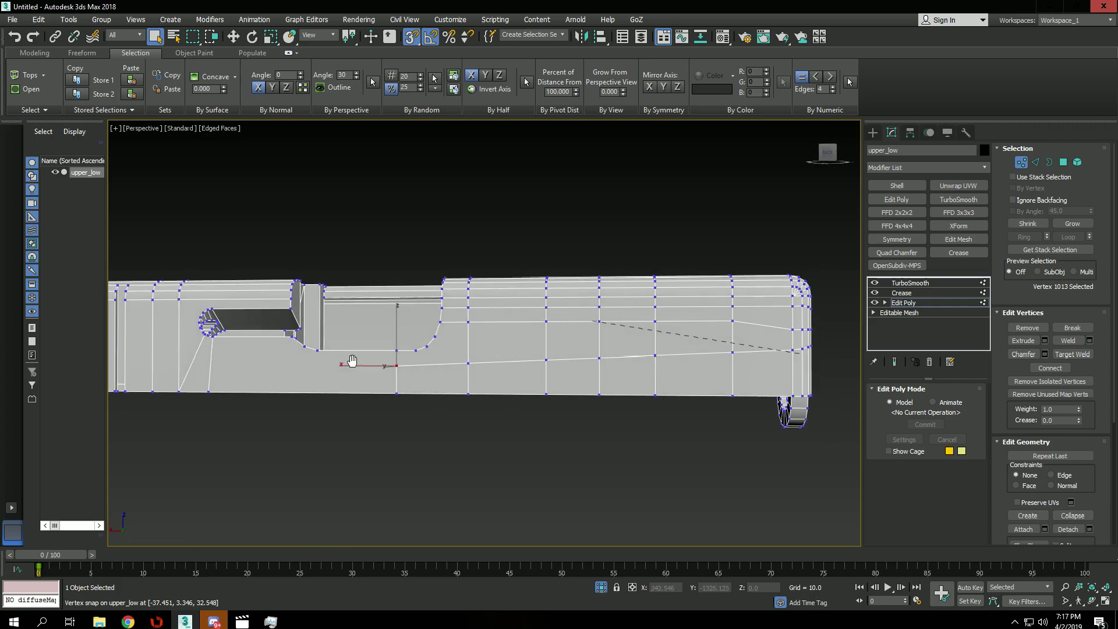
{"action": "key", "text": "2"}
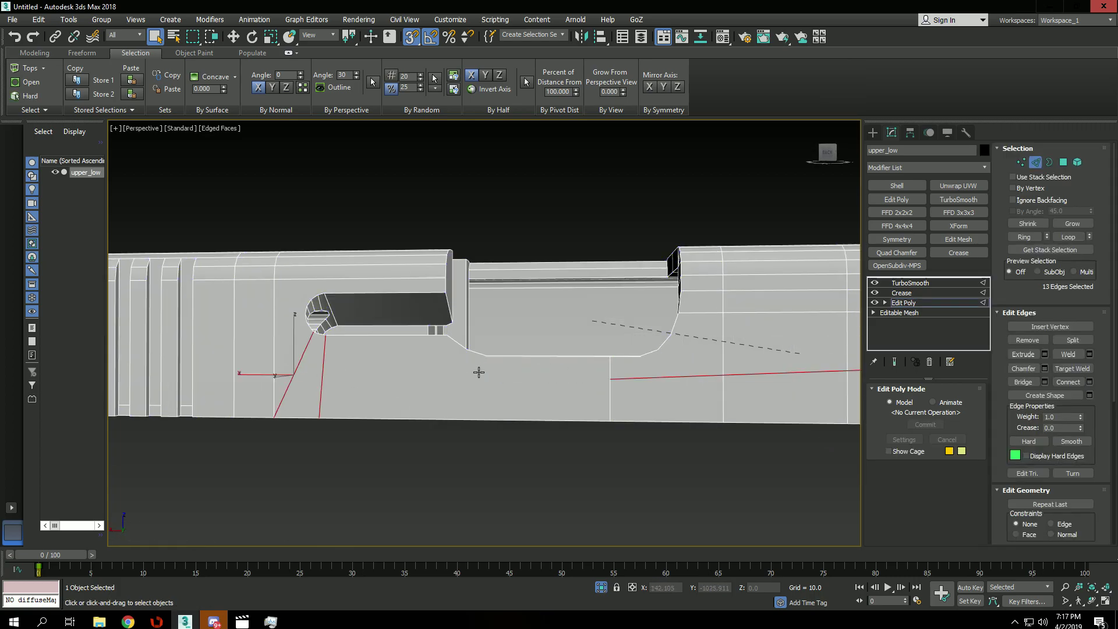
{"action": "middle_click_drag", "start_coordinate": [567, 383], "coordinate": [611, 384]}
{"action": "key", "text": "1"}
{"action": "key", "text": "alt+c"}
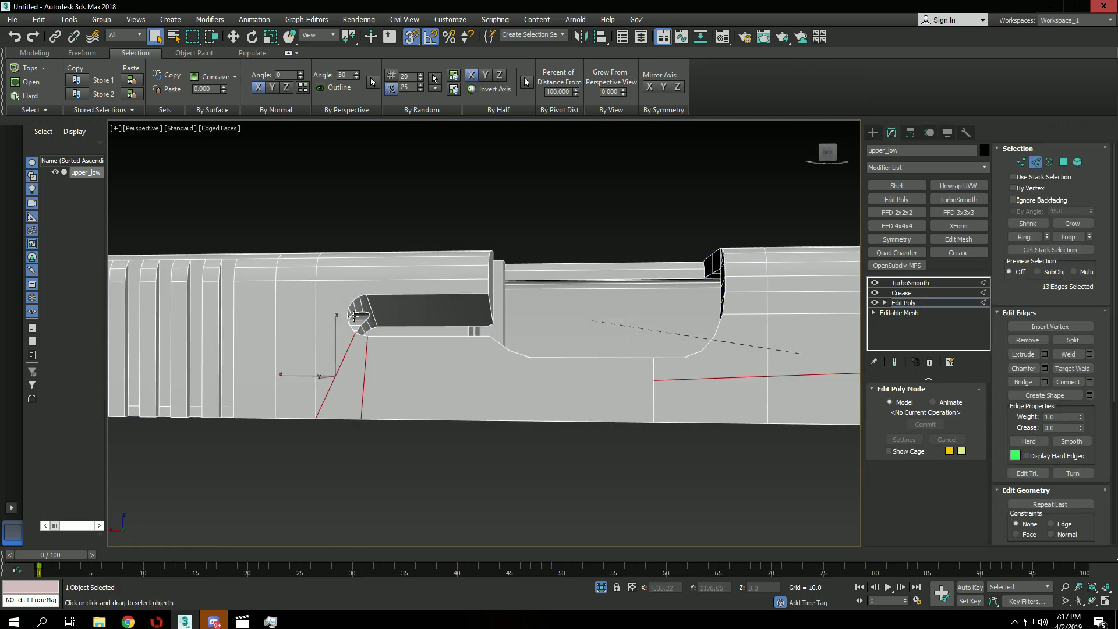
{"action": "scroll", "coordinate": [343, 318], "scroll_direction": "up", "scroll_amount": 4}
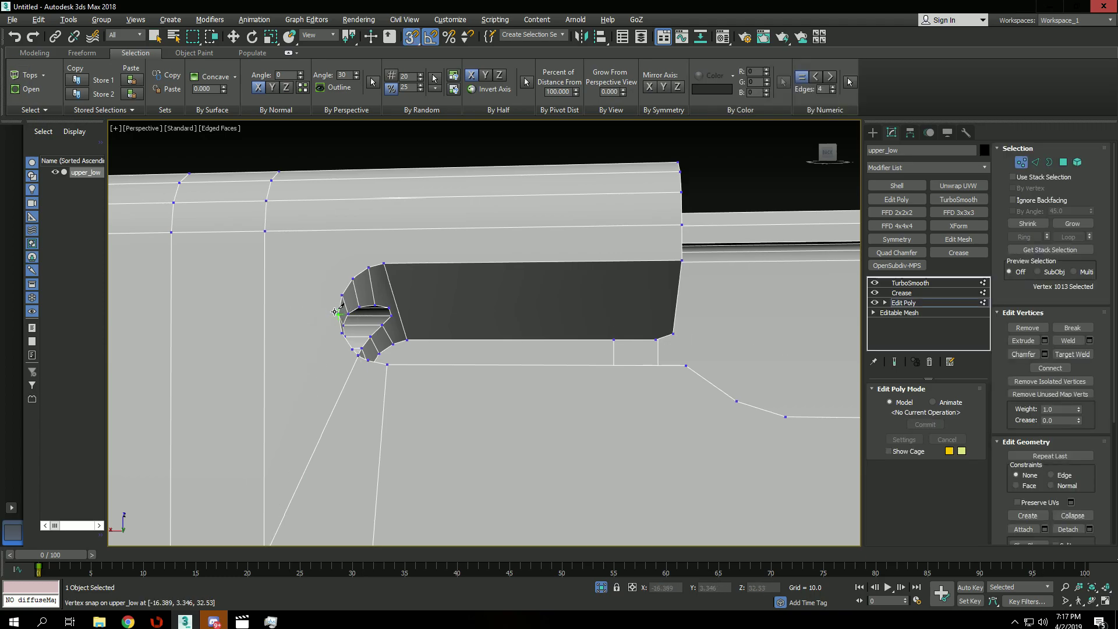
{"action": "key", "text": "s"}
{"action": "left_click", "coordinate": [265, 316]}
{"action": "key", "text": "s"}
{"action": "left_click", "coordinate": [264, 228]}
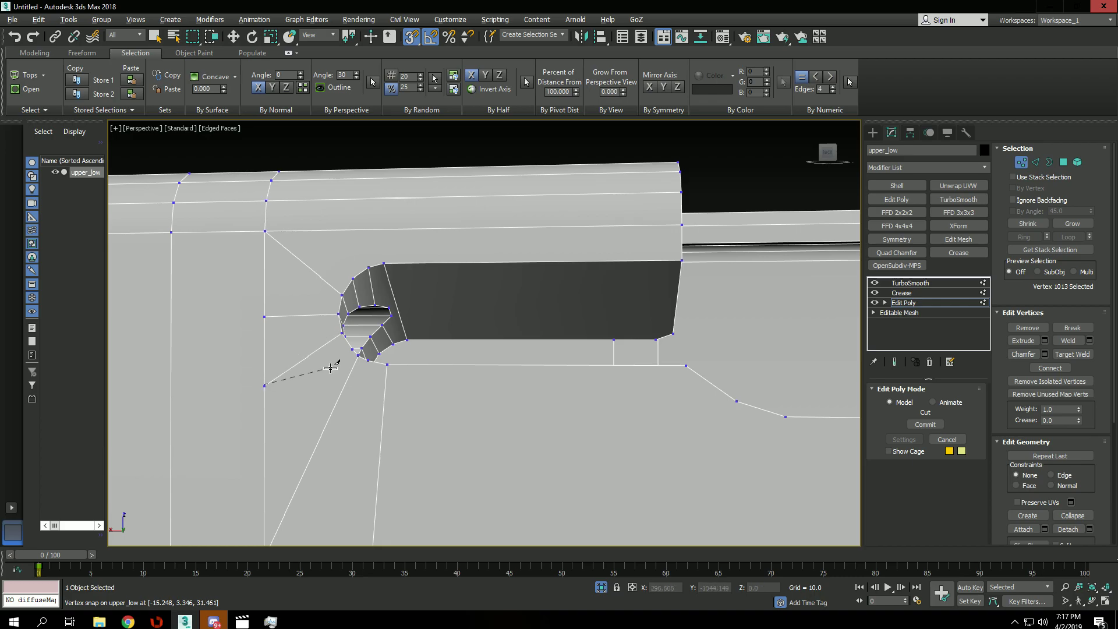
{"action": "middle_click_drag", "start_coordinate": [402, 370], "coordinate": [366, 258], "text": "alt"}
{"action": "scroll", "coordinate": [373, 263], "scroll_direction": "down", "scroll_amount": 3}
{"action": "right_click", "coordinate": [382, 307]}
Cut two edges from the top vertices of the slot's rounded rear end up to the horizontal edge above
{"action": "scroll", "coordinate": [382, 307], "scroll_direction": "down", "scroll_amount": 2}
{"action": "scroll", "coordinate": [275, 283], "scroll_direction": "up", "scroll_amount": 3}
{"action": "key", "text": "alt+c"}
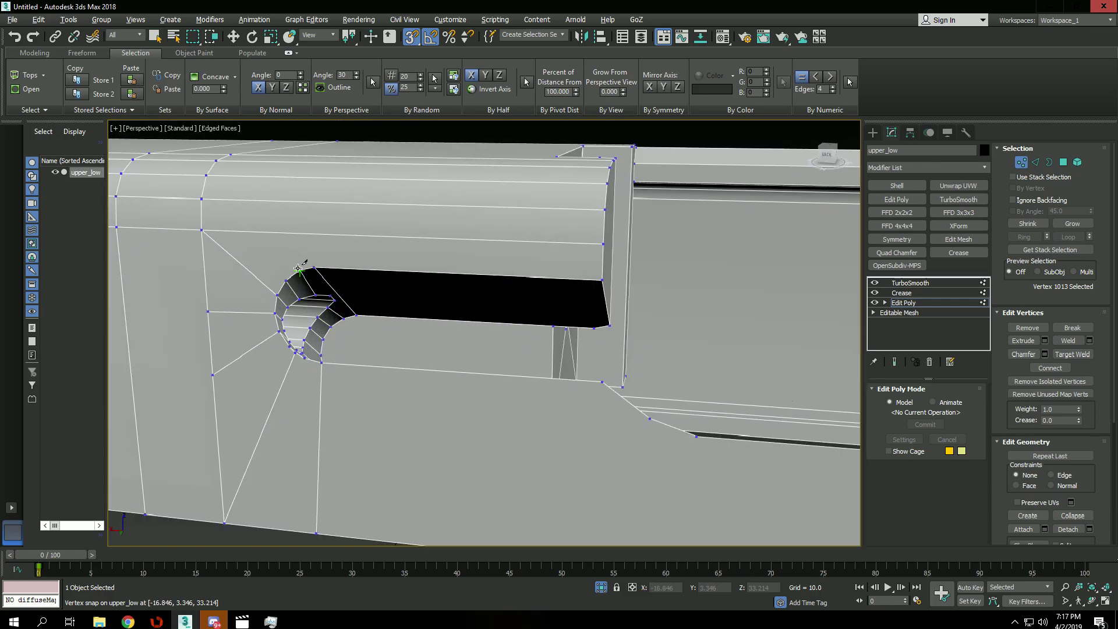
{"action": "left_click", "coordinate": [284, 232]}
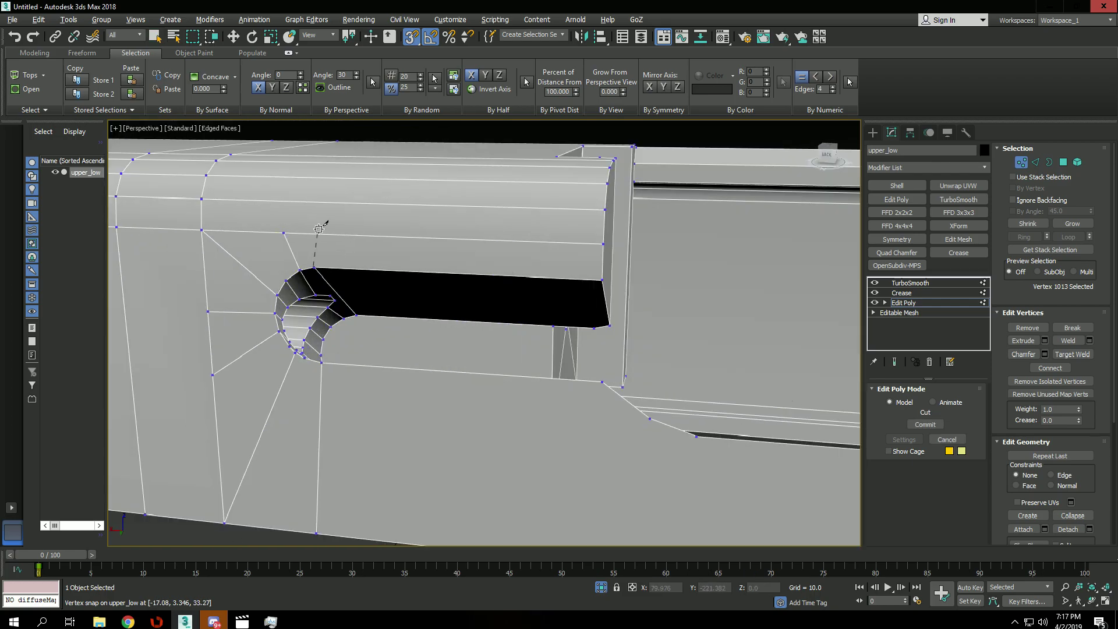
{"action": "right_click", "coordinate": [357, 223]}
{"action": "scroll", "coordinate": [367, 229], "scroll_direction": "down", "scroll_amount": 4}
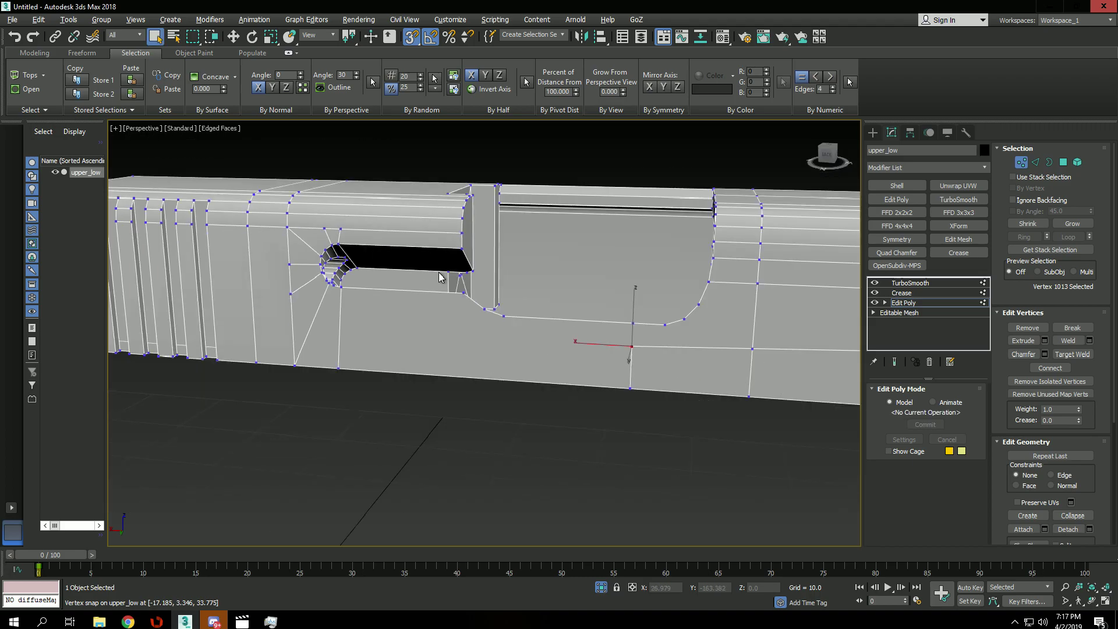
Cut one more edge from the slot's upper rear curve to the horizontal edge above, beside the two existing cuts
{"action": "scroll", "coordinate": [362, 253], "scroll_direction": "up", "scroll_amount": 3}
{"action": "middle_click_drag", "start_coordinate": [362, 254], "coordinate": [318, 218], "text": "alt"}
{"action": "scroll", "coordinate": [318, 217], "scroll_direction": "up", "scroll_amount": 2}
{"action": "key", "text": "alt+c"}
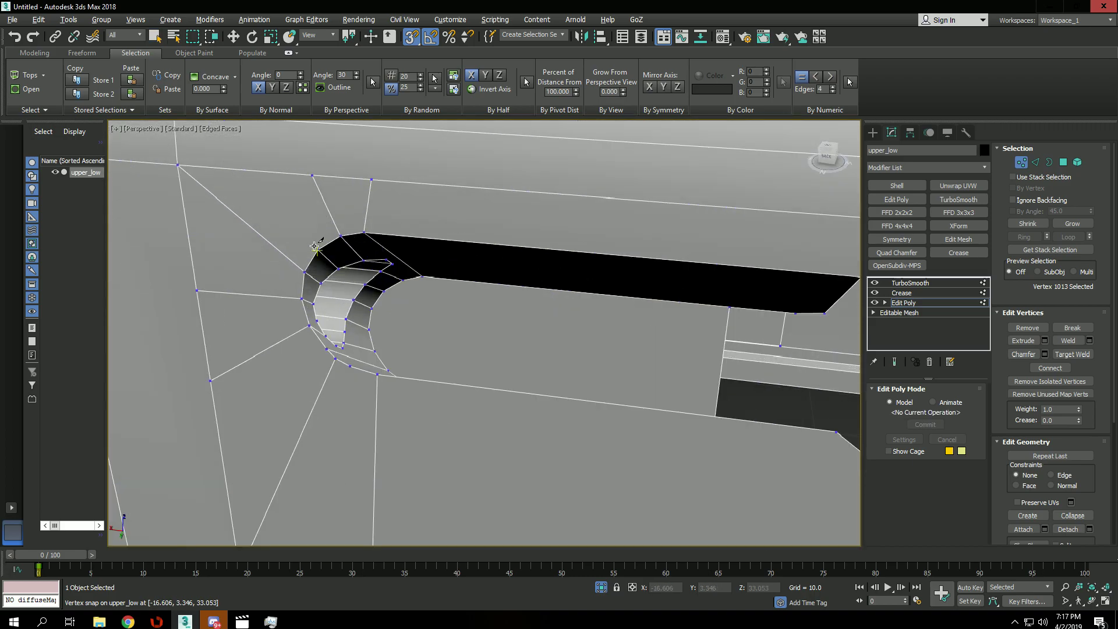
{"action": "left_click", "coordinate": [249, 172]}
{"action": "right_click", "coordinate": [323, 221]}
{"action": "scroll", "coordinate": [323, 223], "scroll_direction": "down", "scroll_amount": 4}
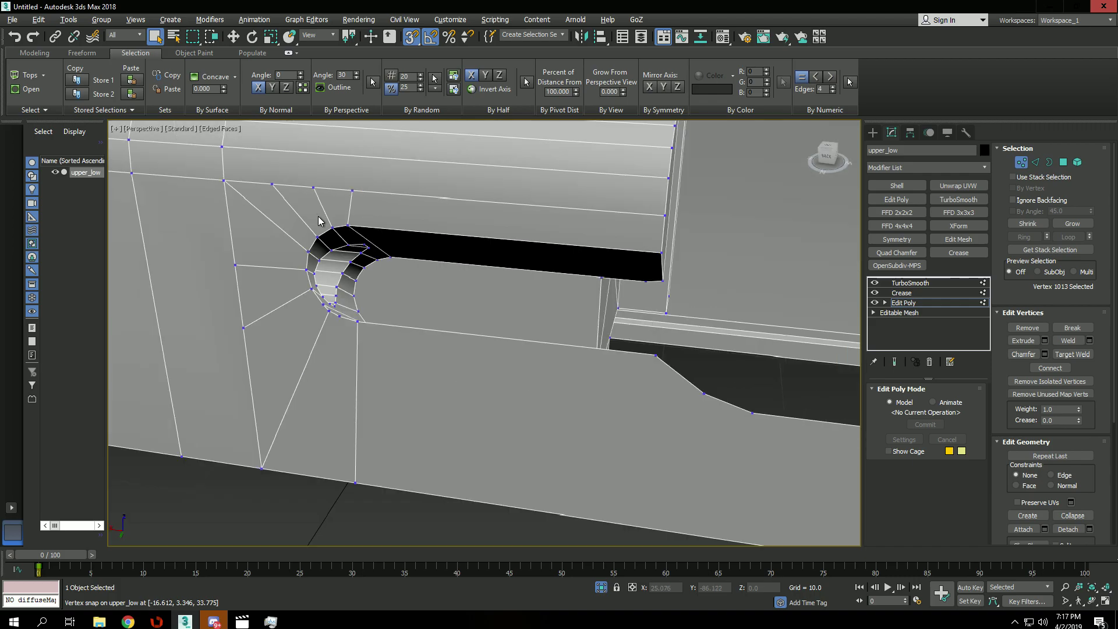
{"action": "scroll", "coordinate": [362, 297], "scroll_direction": "up", "scroll_amount": 2}
{"action": "middle_click_drag", "start_coordinate": [362, 298], "coordinate": [422, 289], "text": "alt"}
{"action": "scroll", "coordinate": [321, 240], "scroll_direction": "up", "scroll_amount": 3}
{"action": "left_click", "coordinate": [296, 163]}
{"action": "scroll", "coordinate": [307, 167], "scroll_direction": "down", "scroll_amount": 8}
Select all hard edges and compare the cage with the TurboSmooth result around the slot
{"action": "key", "text": "2"}
{"action": "left_click", "coordinate": [29, 96]}
{"action": "key", "text": "grave"}
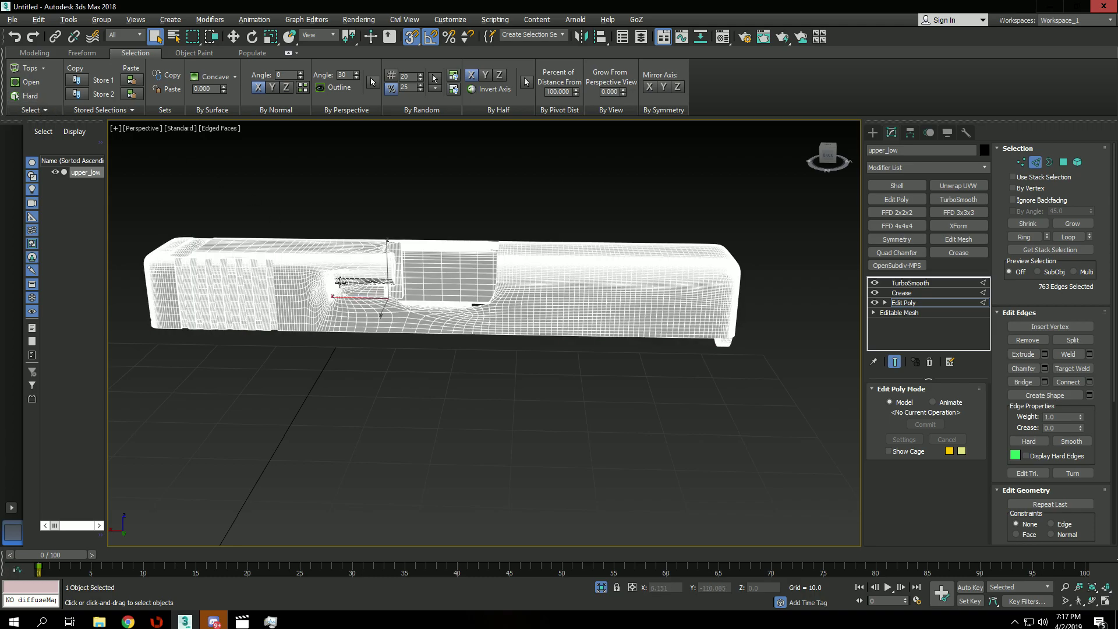
{"action": "scroll", "coordinate": [336, 285], "scroll_direction": "up", "scroll_amount": 6}
{"action": "key", "text": "F4"}
{"action": "scroll", "coordinate": [344, 268], "scroll_direction": "down", "scroll_amount": 6}
{"action": "scroll", "coordinate": [357, 245], "scroll_direction": "up", "scroll_amount": 6}
{"action": "key", "text": "grave"}
{"action": "key", "text": "F4"}
{"action": "scroll", "coordinate": [350, 160], "scroll_direction": "up", "scroll_amount": 3}
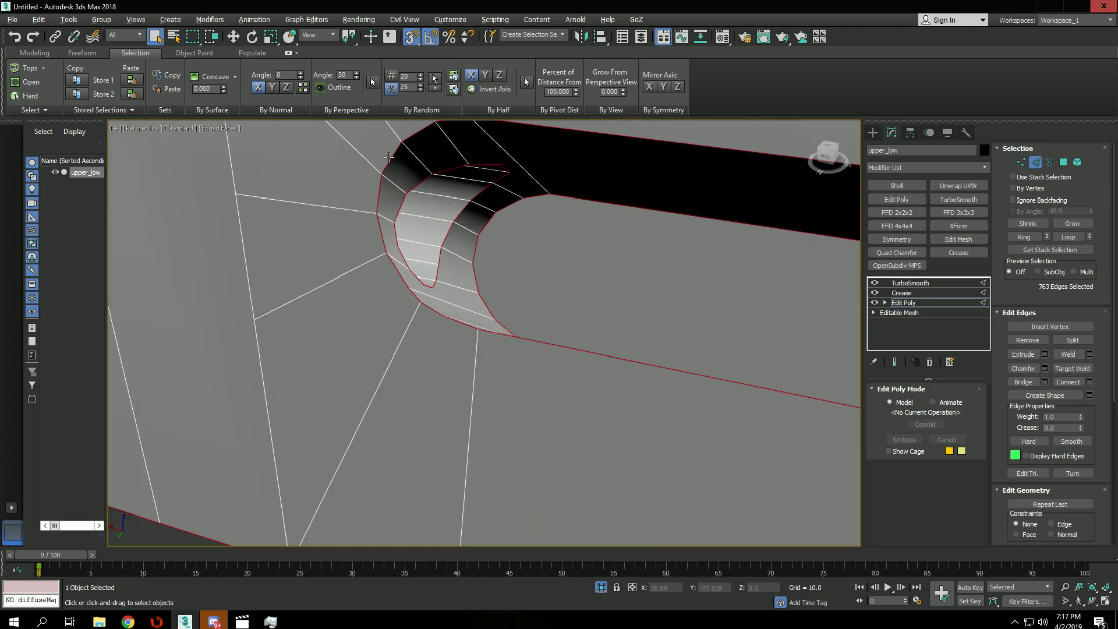
{"action": "middle_click_drag", "start_coordinate": [375, 187], "coordinate": [391, 260]}
{"action": "scroll", "coordinate": [397, 230], "scroll_direction": "down", "scroll_amount": 4}
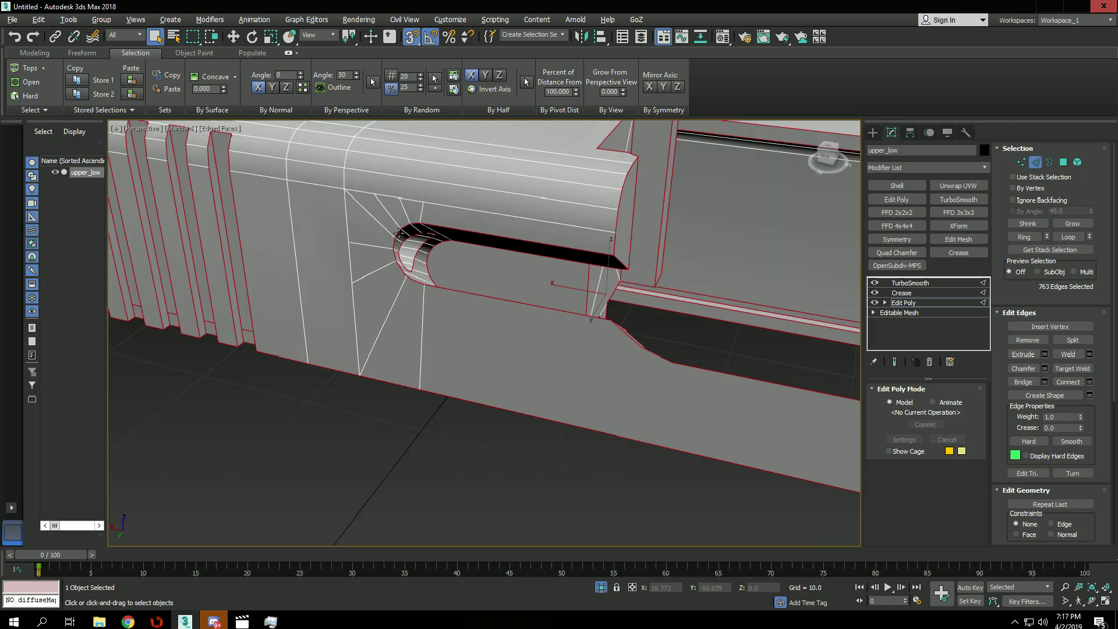
Examine the smoothed shading of the slot and ejection port with the wireframe hidden
{"action": "scroll", "coordinate": [418, 239], "scroll_direction": "down", "scroll_amount": 5}
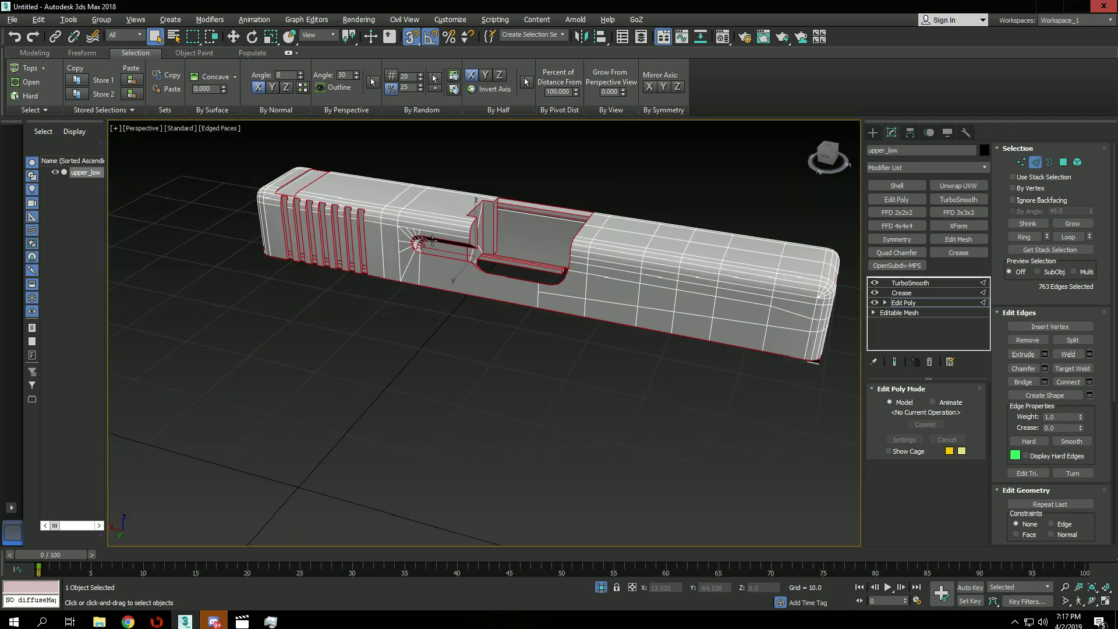
{"action": "scroll", "coordinate": [447, 250], "scroll_direction": "up", "scroll_amount": 5}
{"action": "scroll", "coordinate": [374, 298], "scroll_direction": "down", "scroll_amount": 2}
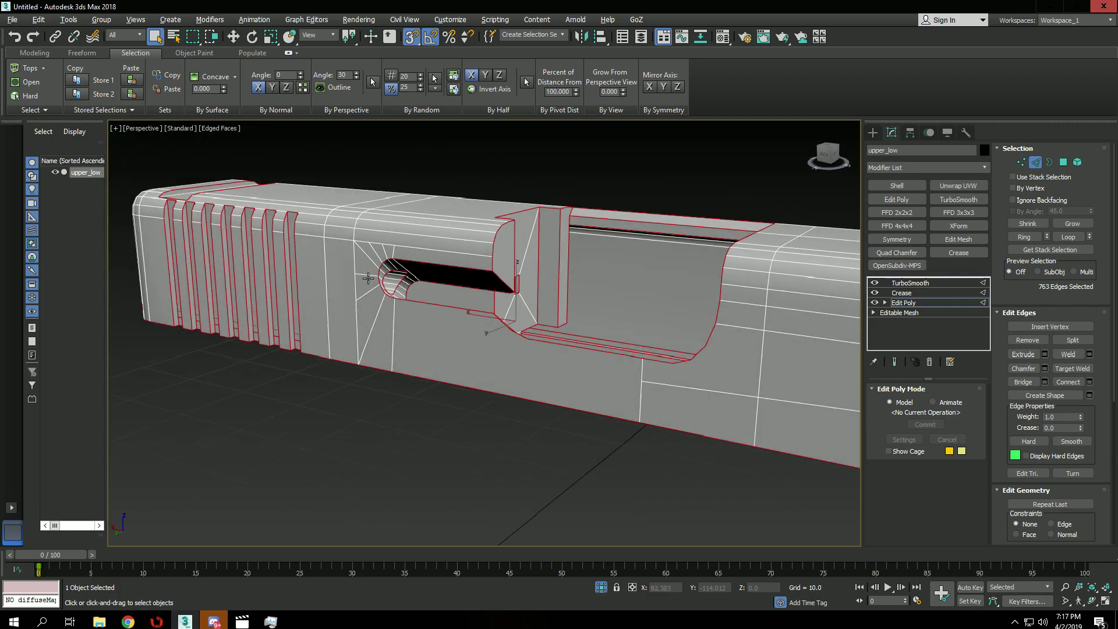
{"action": "scroll", "coordinate": [356, 288], "scroll_direction": "up", "scroll_amount": 4}
{"action": "key", "text": "ctrl+e"}
{"action": "key", "text": "F4"}
{"action": "middle_click_drag", "start_coordinate": [401, 274], "coordinate": [320, 279], "text": "alt"}
{"action": "key", "text": "F4"}
{"action": "key", "text": "F4"}
{"action": "scroll", "coordinate": [392, 307], "scroll_direction": "up", "scroll_amount": 4}
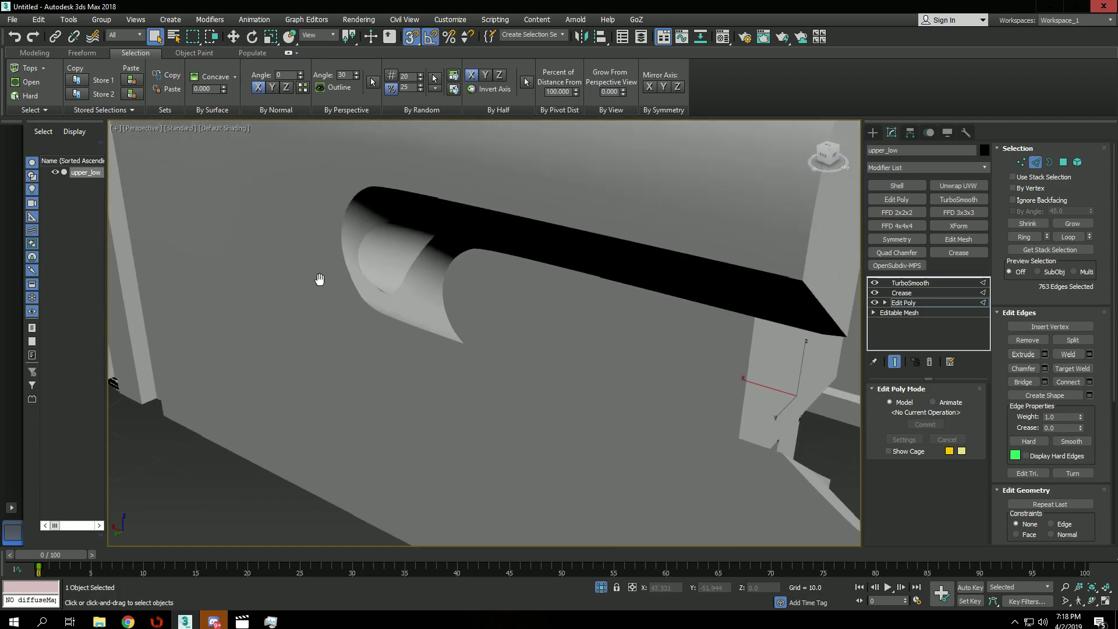
{"action": "scroll", "coordinate": [457, 271], "scroll_direction": "up", "scroll_amount": 4}
{"action": "key", "text": "z"}
{"action": "scroll", "coordinate": [524, 221], "scroll_direction": "up", "scroll_amount": 5}
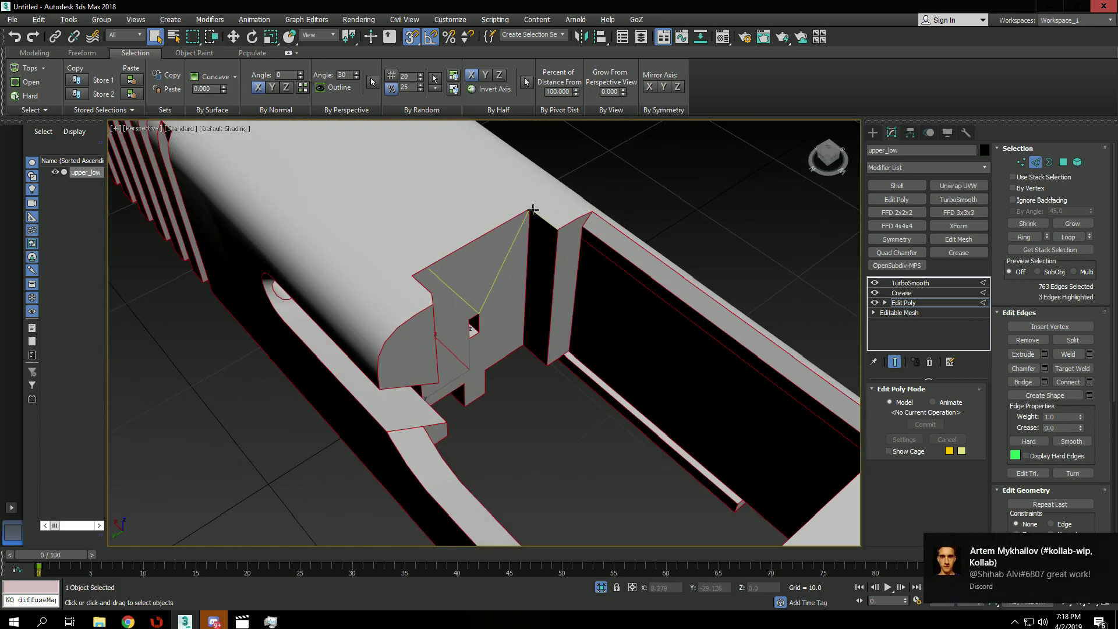
Cut an edge from the ejection port's inner rear corner across the top and rounded upper edges of the opposite side
{"action": "scroll", "coordinate": [534, 207], "scroll_direction": "up", "scroll_amount": 3}
{"action": "middle_click_drag", "start_coordinate": [534, 208], "coordinate": [524, 332]}
{"action": "key", "text": "F4"}
{"action": "key", "text": "F4"}
{"action": "key", "text": "F4"}
{"action": "key", "text": "1"}
{"action": "left_click", "coordinate": [511, 319]}
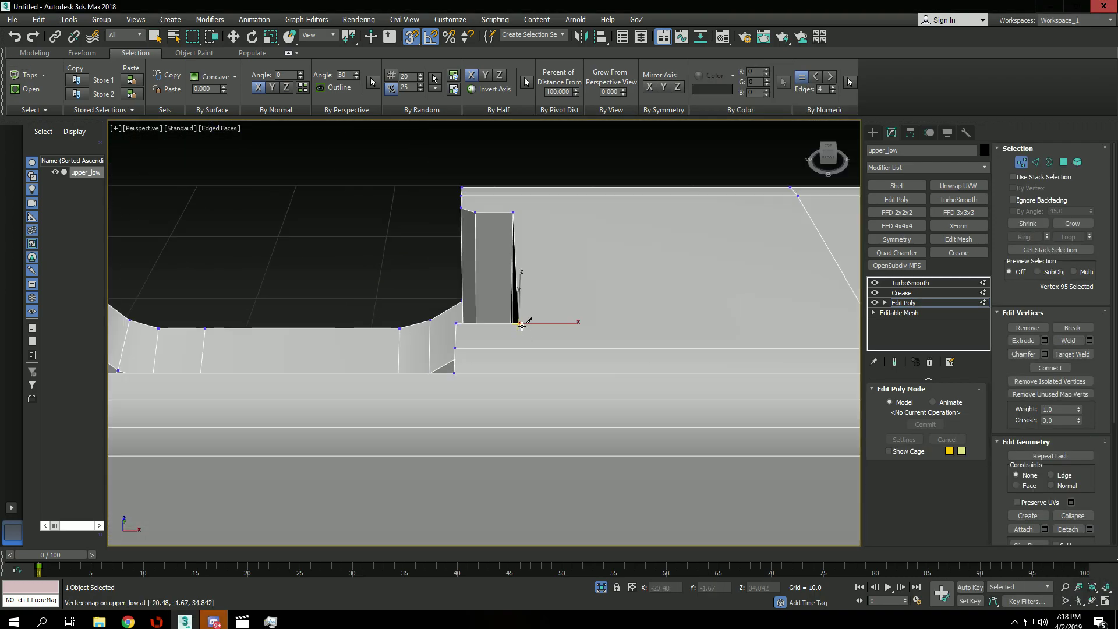
{"action": "middle_click_drag", "start_coordinate": [530, 424], "coordinate": [511, 305]}
{"action": "key", "text": "s"}
{"action": "left_click", "coordinate": [510, 343]}
{"action": "right_click", "coordinate": [534, 334]}
{"action": "key", "text": "1"}
{"action": "key", "text": "1"}
{"action": "left_click", "coordinate": [505, 319]}
{"action": "left_click", "coordinate": [510, 344]}
Continue the cut straight down the opposite side panel to the slide's bottom edge
{"action": "middle_click_drag", "start_coordinate": [506, 319], "coordinate": [535, 324], "text": "alt"}
{"action": "middle_click_drag", "start_coordinate": [528, 379], "coordinate": [534, 320]}
{"action": "left_click", "coordinate": [533, 319]}
{"action": "key", "text": "alt+c"}
{"action": "key", "text": "s"}
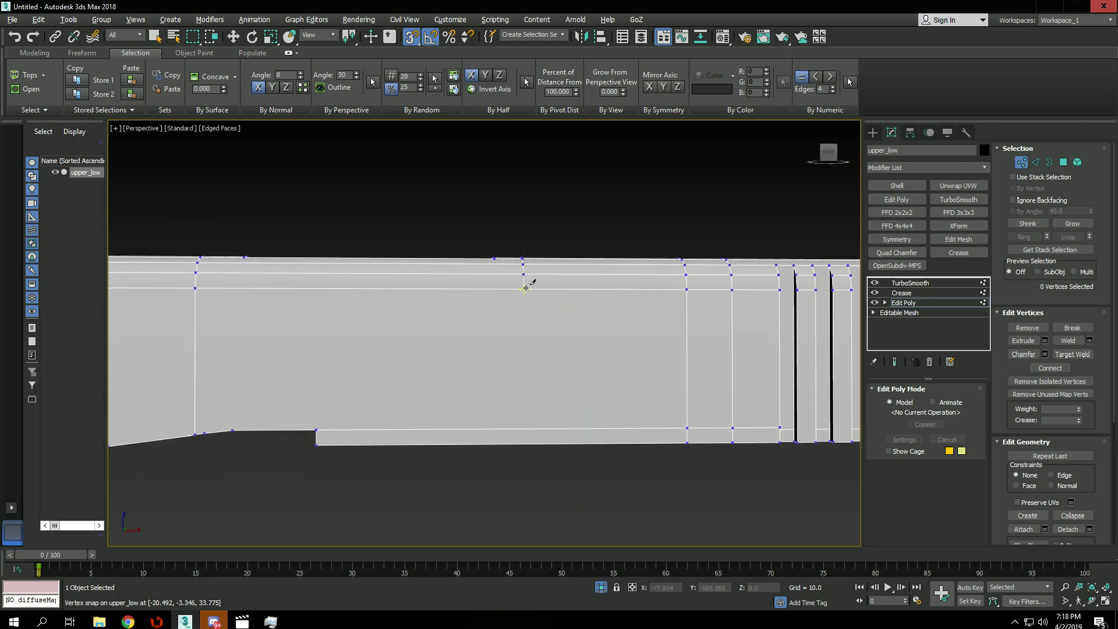
{"action": "left_click", "coordinate": [524, 444]}
{"action": "right_click", "coordinate": [524, 453]}
{"action": "left_click", "coordinate": [524, 445]}
Cut an edge from the new bottom vertex across the narrow strip on the slide's underside
{"action": "middle_click_drag", "start_coordinate": [524, 445], "coordinate": [537, 487], "text": "alt"}
{"action": "scroll", "coordinate": [572, 445], "scroll_direction": "up", "scroll_amount": 3}
{"action": "key", "text": "s"}
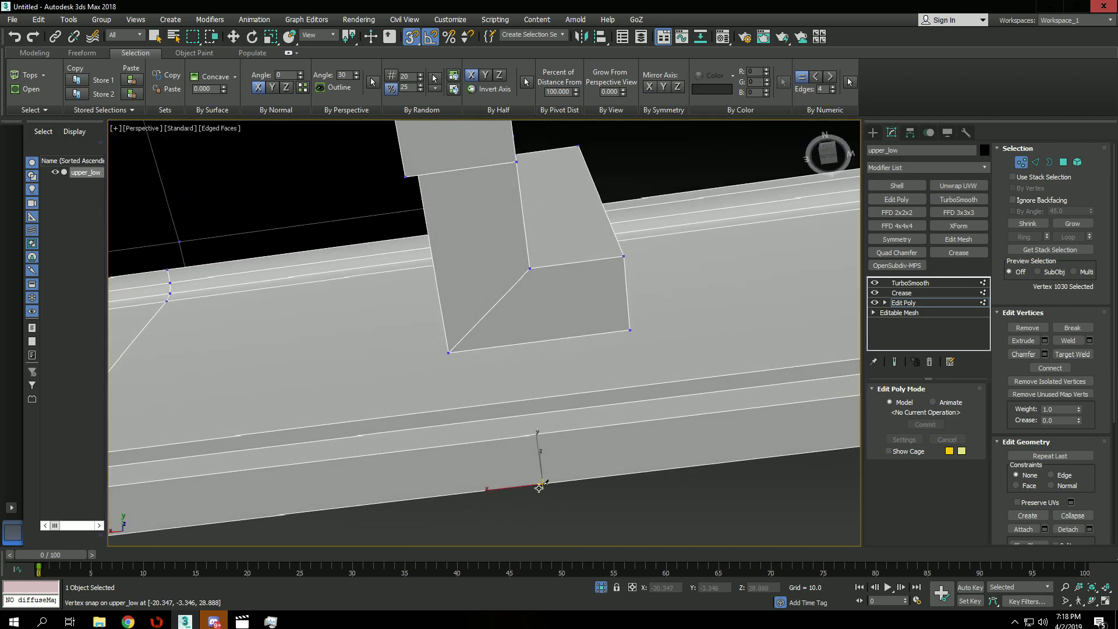
{"action": "key", "text": "s"}
{"action": "key", "text": "q"}
{"action": "left_click", "coordinate": [576, 487]}
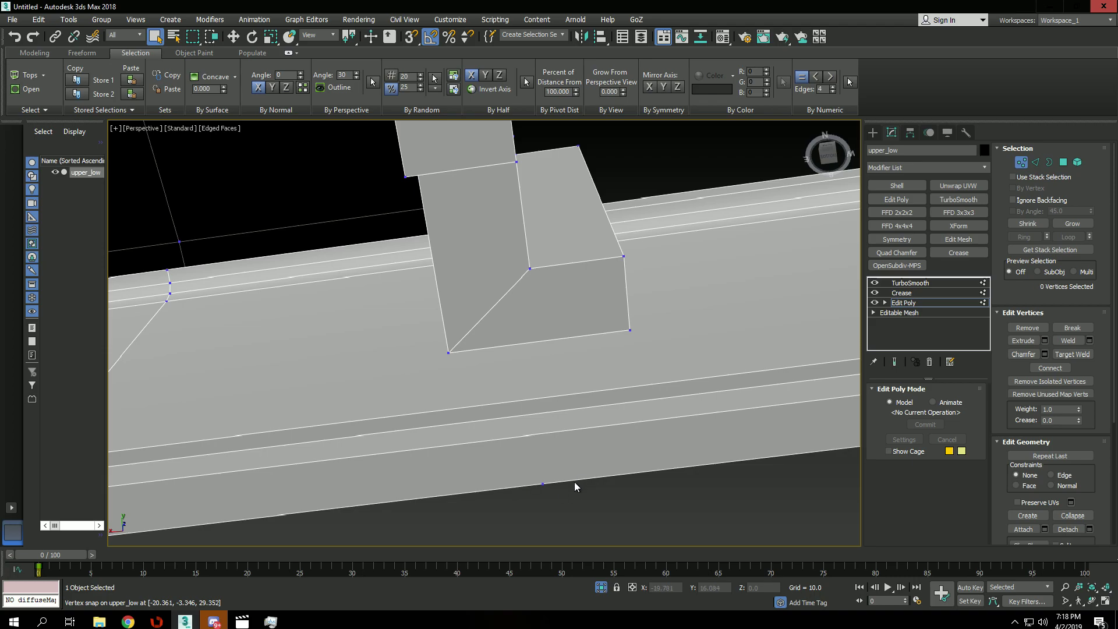
{"action": "key", "text": "s"}
{"action": "left_click", "coordinate": [545, 484]}
{"action": "key", "text": "s"}
{"action": "left_click", "coordinate": [537, 435]}
{"action": "right_click", "coordinate": [545, 415]}
{"action": "right_click", "coordinate": [536, 415]}
Select the horizontal edges along the inner wall, connect them with new edges, and undo the repeated connect
{"action": "key", "text": "4"}
{"action": "key", "text": "2"}
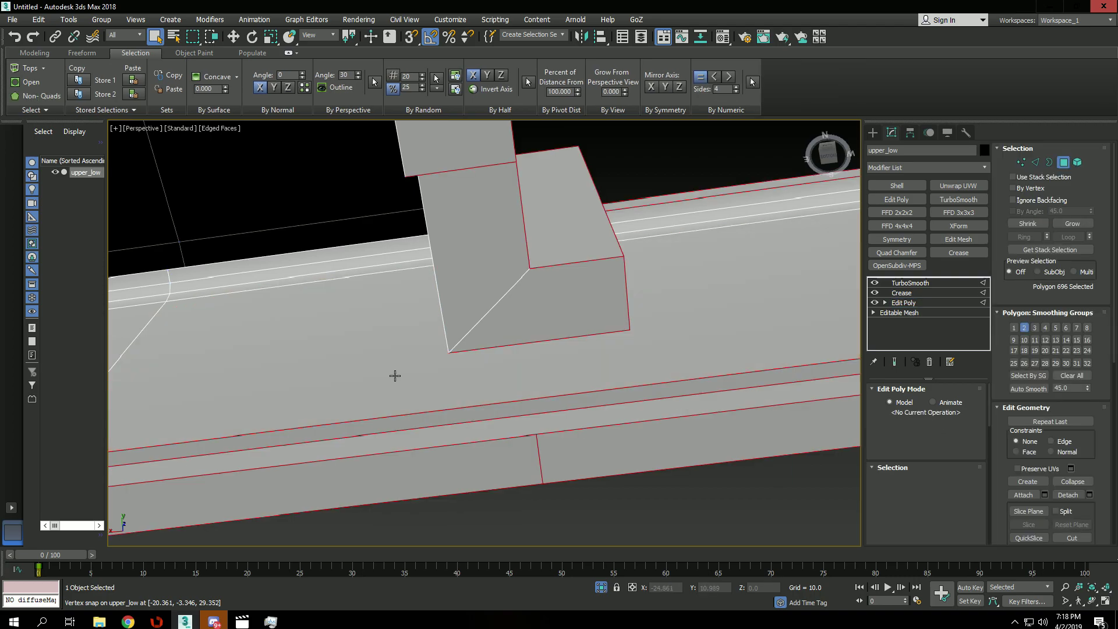
{"action": "left_click", "coordinate": [421, 414]}
{"action": "left_click", "coordinate": [321, 281], "text": "ctrl"}
{"action": "left_click", "coordinate": [322, 272], "text": "ctrl"}
{"action": "left_click", "coordinate": [323, 261], "text": "ctrl"}
{"action": "left_click", "coordinate": [325, 249], "text": "ctrl"}
{"action": "scroll", "coordinate": [391, 244], "scroll_direction": "down", "scroll_amount": 4}
{"action": "key", "text": "ctrl+shift+e"}
{"action": "key", "text": "ctrl+shift+e"}
{"action": "key", "text": "ctrl+z"}
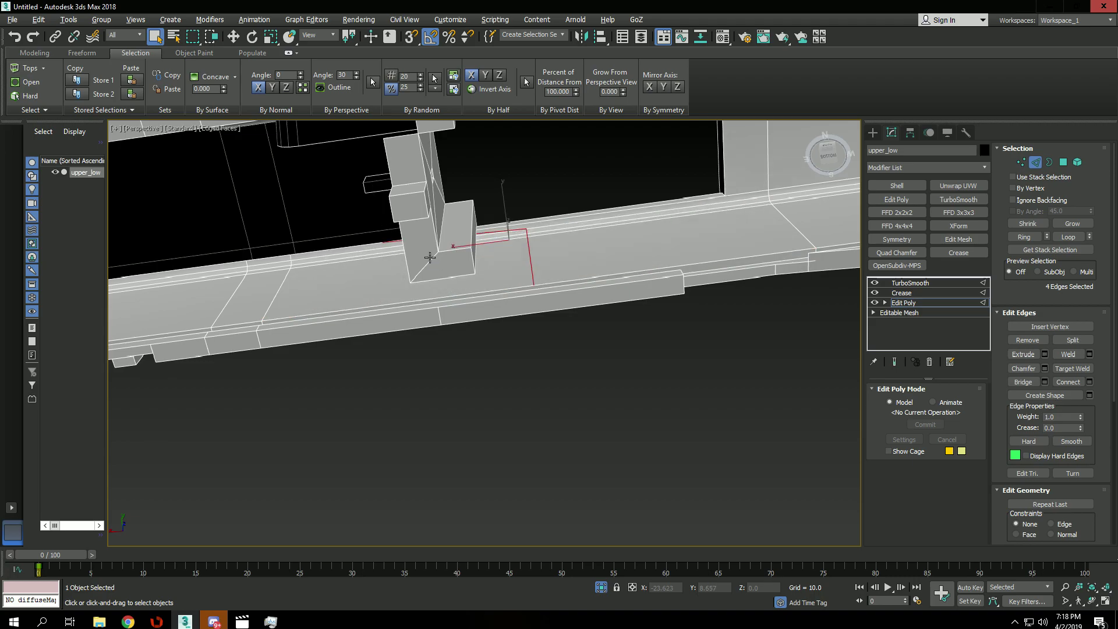
Move the connected inner-wall edges along the slide with vertex snapping to line up with the outer cut
{"action": "middle_click_drag", "start_coordinate": [419, 247], "coordinate": [387, 301], "text": "alt"}
{"action": "key", "text": "w"}
{"action": "key", "text": "s"}
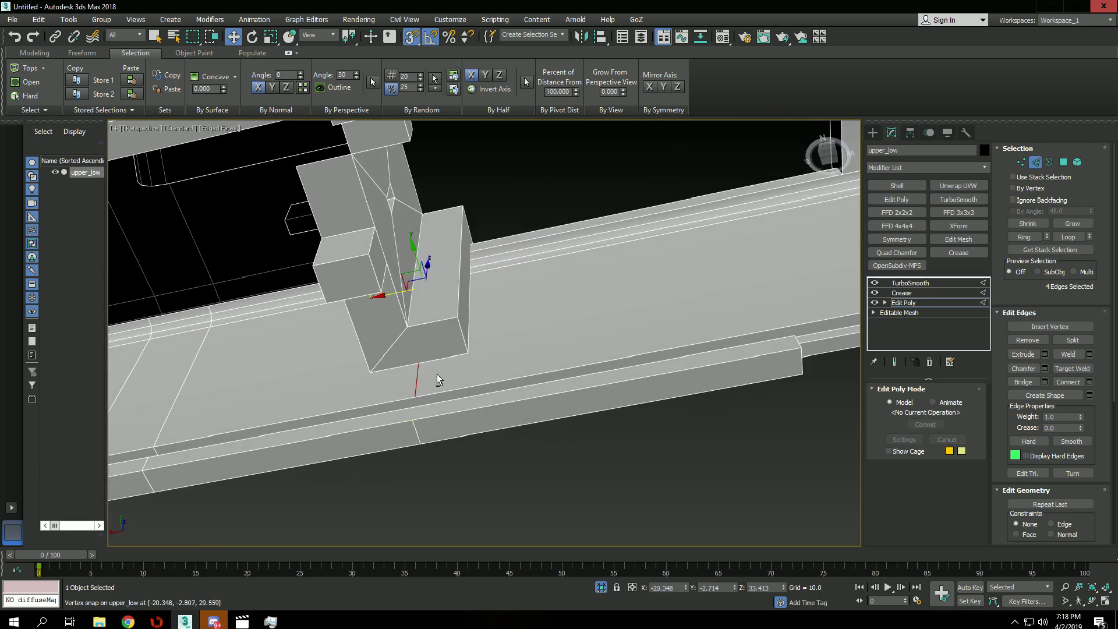
{"action": "middle_click_drag", "start_coordinate": [437, 379], "coordinate": [472, 406], "text": "alt"}
Cut an edge from the inner-wall line's lowest vertex across the narrow face of the rail groove
{"action": "key", "text": "1"}
{"action": "scroll", "coordinate": [417, 450], "scroll_direction": "up", "scroll_amount": 5}
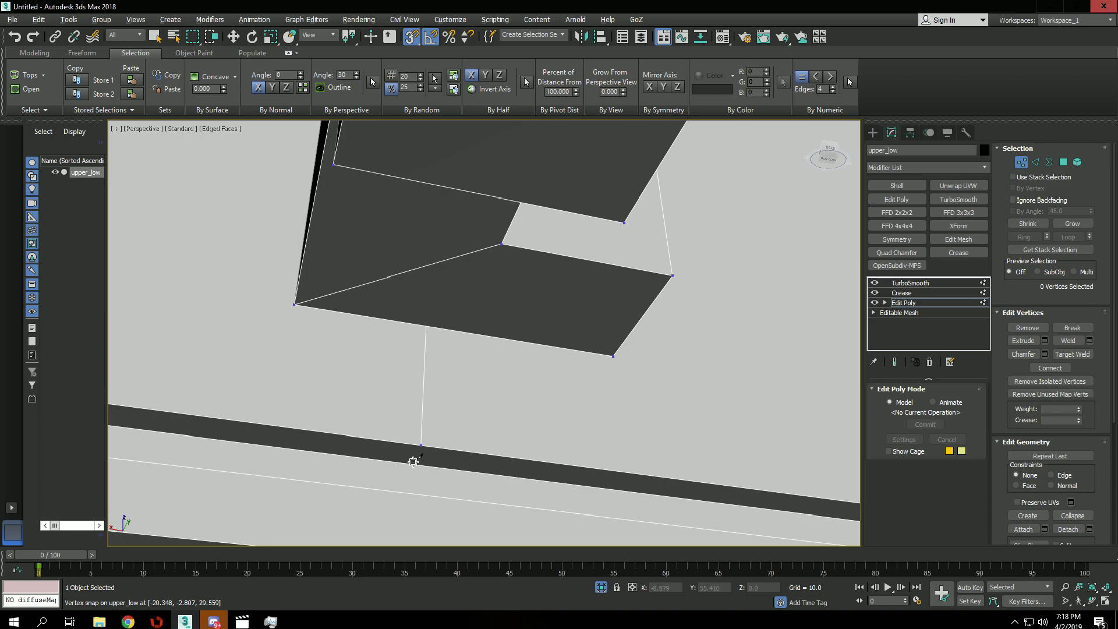
{"action": "key", "text": "s"}
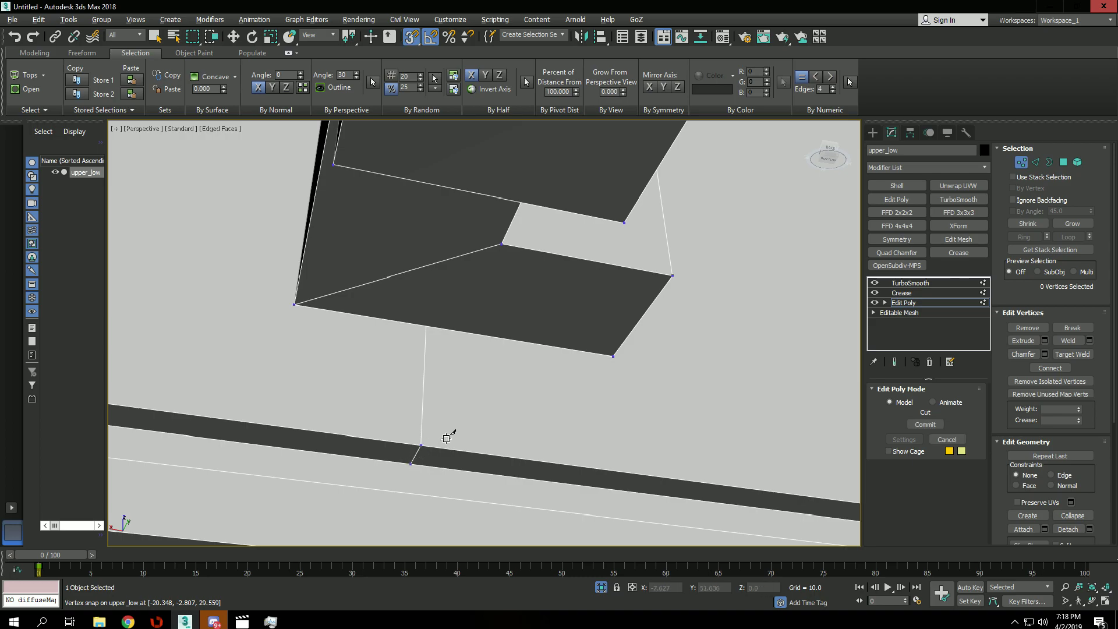
{"action": "left_click", "coordinate": [411, 462]}
{"action": "middle_click_drag", "start_coordinate": [410, 461], "coordinate": [451, 407], "text": "alt"}
Cut an edge from the bottom vertex up the lower rail and across the narrow ledge above it
{"action": "middle_click_drag", "start_coordinate": [452, 406], "coordinate": [421, 398]}
{"action": "key", "text": "alt+c"}
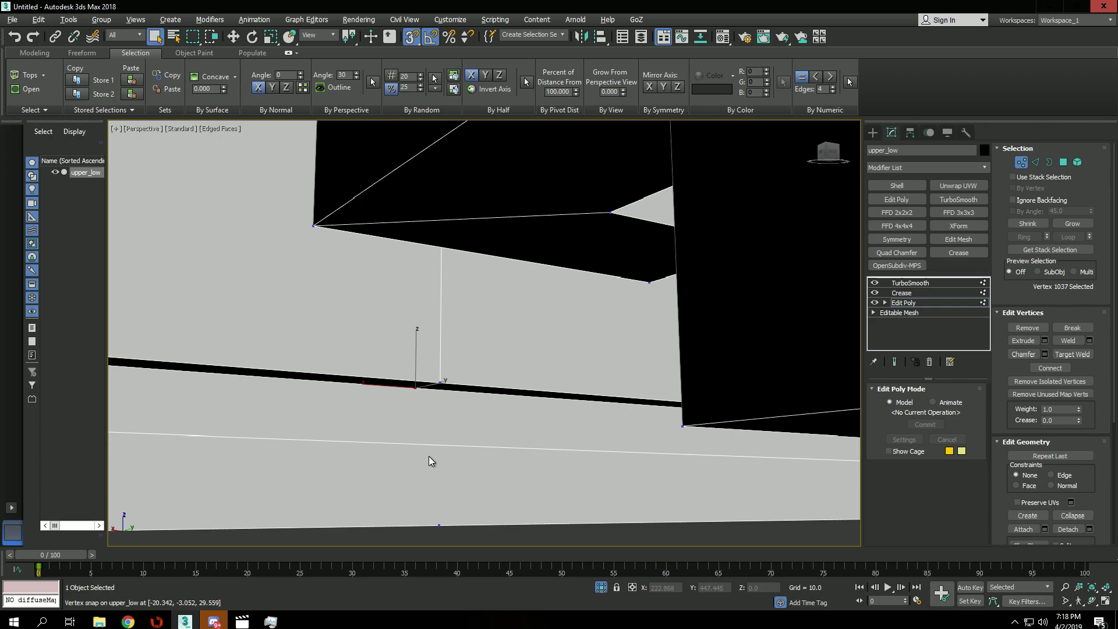
{"action": "left_click", "coordinate": [439, 446]}
{"action": "right_click", "coordinate": [439, 447]}
{"action": "right_click", "coordinate": [440, 448]}
{"action": "left_click", "coordinate": [439, 448]}
{"action": "middle_click_drag", "start_coordinate": [442, 424], "coordinate": [440, 450], "text": "alt"}
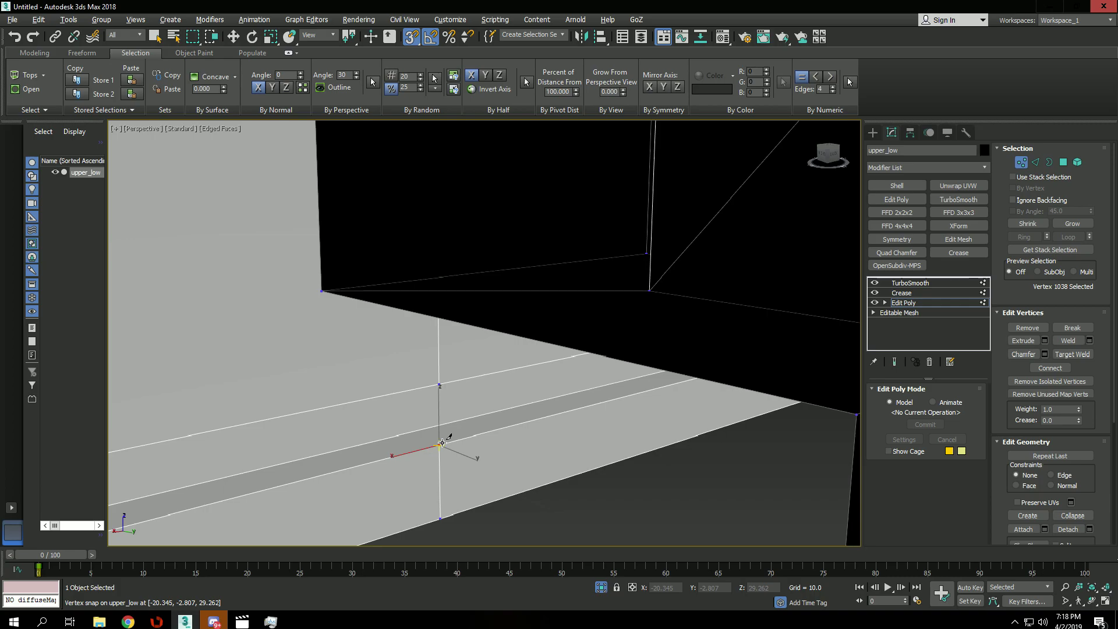
{"action": "key", "text": "q"}
{"action": "left_click", "coordinate": [421, 438]}
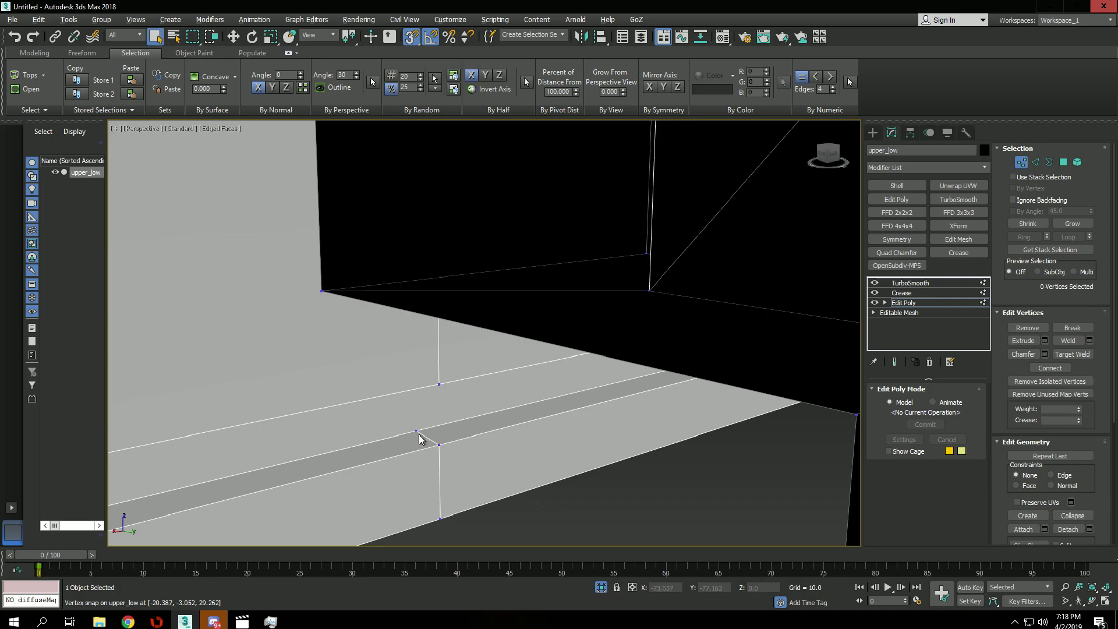
Select the two facing vertices of the cut line on either side of the inner rail groove
{"action": "middle_click_drag", "start_coordinate": [427, 434], "coordinate": [598, 380], "text": "alt"}
{"action": "left_click", "coordinate": [414, 416]}
{"action": "left_click", "coordinate": [407, 360], "text": "ctrl"}
{"action": "scroll", "coordinate": [452, 367], "scroll_direction": "down", "scroll_amount": 5}
{"action": "scroll", "coordinate": [618, 366], "scroll_direction": "up", "scroll_amount": 2}
{"action": "scroll", "coordinate": [590, 400], "scroll_direction": "up", "scroll_amount": 3}
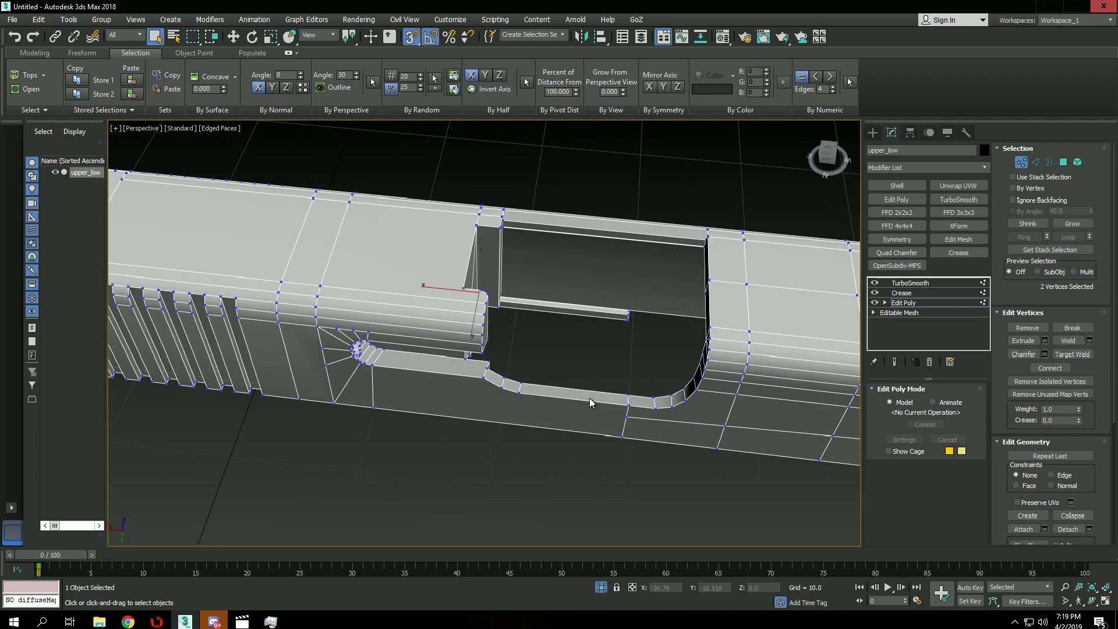
Try to connect the edges across the side panel beneath the ejection port and move the new edges along the slide
{"action": "key", "text": "2"}
{"action": "key", "text": "alt+z"}
{"action": "key", "text": "ctrl+z"}
{"action": "key", "text": "alt+y"}
{"action": "key", "text": "ctrl+z"}
{"action": "key", "text": "alt+x"}
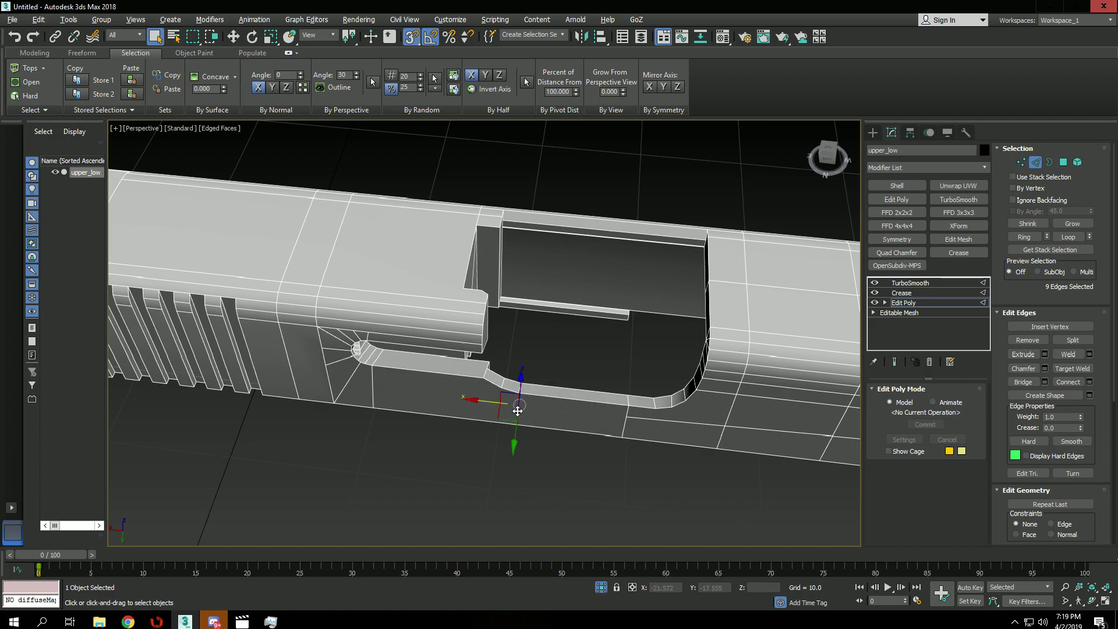
{"action": "key", "text": "w"}
{"action": "left_click_drag", "start_coordinate": [548, 406], "coordinate": [592, 409]}
{"action": "middle_click_drag", "start_coordinate": [592, 409], "coordinate": [590, 386], "text": "alt"}
{"action": "left_click_drag", "start_coordinate": [586, 382], "coordinate": [562, 480]}
{"action": "key", "text": "ctrl+shift+e"}
{"action": "key", "text": "alt+x"}
{"action": "key", "text": "s"}
{"action": "key", "text": "s"}
{"action": "left_click_drag", "start_coordinate": [479, 403], "coordinate": [541, 401]}
{"action": "middle_click_drag", "start_coordinate": [541, 400], "coordinate": [468, 415], "text": "alt"}
Select the side-panel polygon beneath the slot and ejection port to check its outline
{"action": "middle_click_drag", "start_coordinate": [469, 415], "coordinate": [516, 415]}
{"action": "middle_click_drag", "start_coordinate": [516, 415], "coordinate": [513, 457], "text": "alt"}
{"action": "scroll", "coordinate": [434, 426], "scroll_direction": "up", "scroll_amount": 5}
{"action": "left_click", "coordinate": [435, 429]}
{"action": "key", "text": "4"}
{"action": "left_click", "coordinate": [435, 433]}
{"action": "middle_click_drag", "start_coordinate": [436, 433], "coordinate": [468, 308], "text": "alt"}
{"action": "left_click", "coordinate": [457, 446]}
{"action": "key", "text": "q"}
{"action": "left_click", "coordinate": [436, 408]}
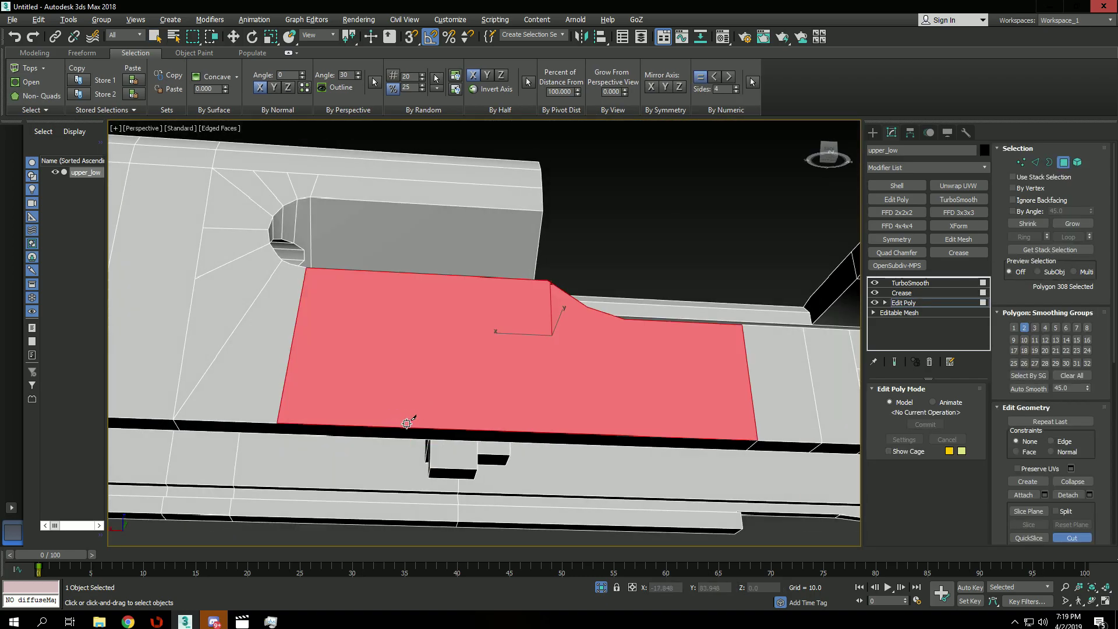
Cut an edge across the side panel from the slot's lower lip down to the slide's bottom edge
{"action": "key", "text": "1"}
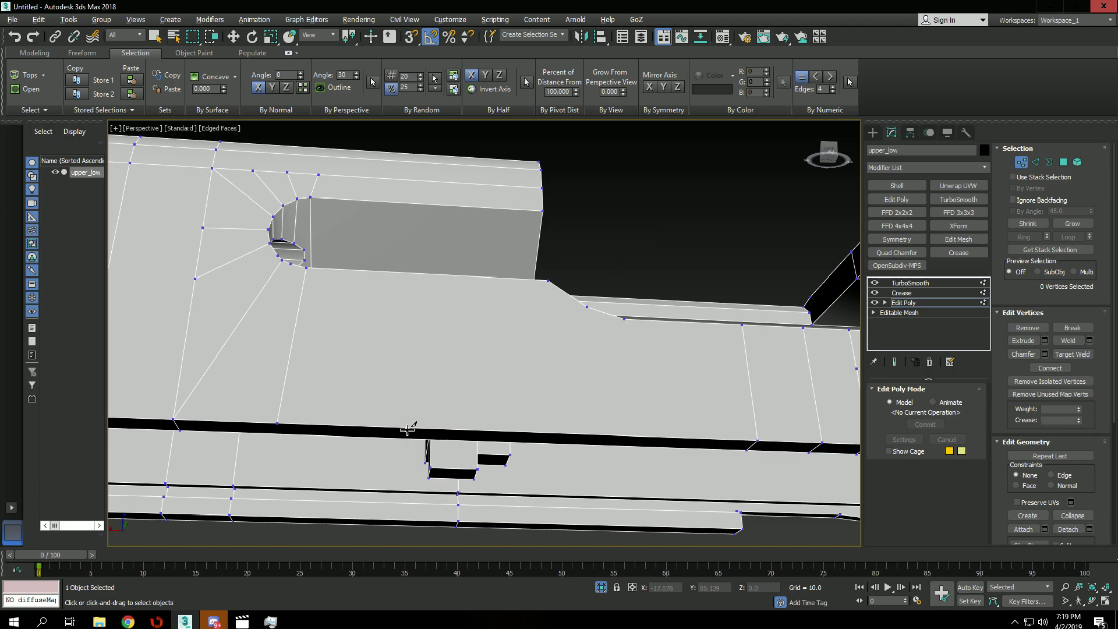
{"action": "left_click", "coordinate": [398, 272]}
{"action": "right_click", "coordinate": [397, 275]}
{"action": "left_click", "coordinate": [399, 274]}
{"action": "mouse_move", "coordinate": [398, 274]}
{"action": "middle_mouse_down", "text": "alt"}
{"action": "mouse_move", "coordinate": [398, 322]}
{"action": "mouse_move", "coordinate": [418, 263]}
{"action": "mouse_move", "coordinate": [382, 276]}
{"action": "middle_mouse_up", "text": "alt"}
{"action": "scroll", "coordinate": [418, 263], "scroll_direction": "up", "scroll_amount": 4}
Cut an edge from the new lip vertex across the slot's lower ledge to its inner side
{"action": "key", "text": "alt+c"}
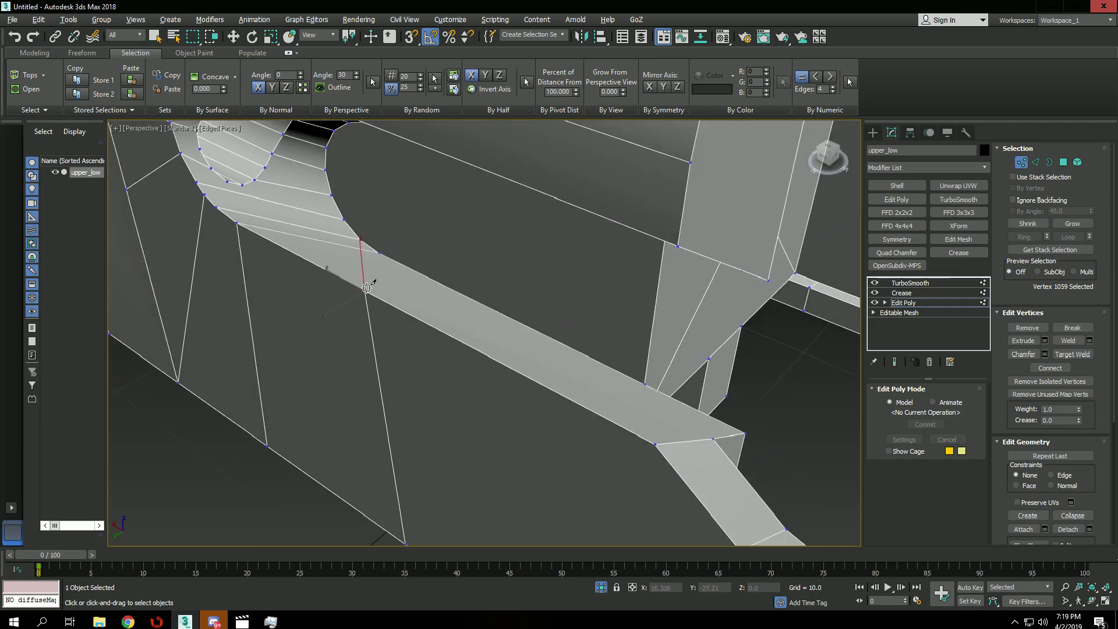
{"action": "left_click", "coordinate": [443, 283]}
{"action": "right_click", "coordinate": [444, 283]}
{"action": "left_click", "coordinate": [443, 283]}
Cut an edge across the slot's upper inner face out to its upper lip
{"action": "middle_click_drag", "start_coordinate": [444, 283], "coordinate": [474, 251], "text": "alt"}
{"action": "scroll", "coordinate": [480, 215], "scroll_direction": "down", "scroll_amount": 4}
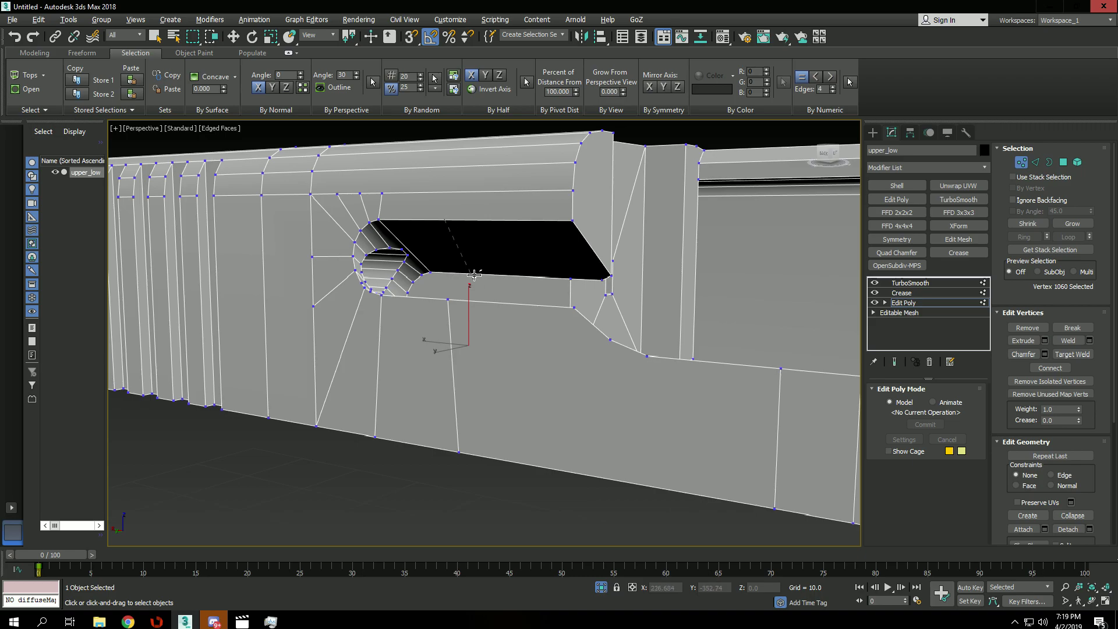
{"action": "left_click", "coordinate": [479, 273]}
{"action": "right_click", "coordinate": [479, 272]}
{"action": "left_click", "coordinate": [445, 219]}
{"action": "middle_click_drag", "start_coordinate": [445, 219], "coordinate": [441, 309], "text": "alt"}
Cut an edge from the slot's upper lip up over the rounded side to the slide's top face
{"action": "key", "text": "alt+c"}
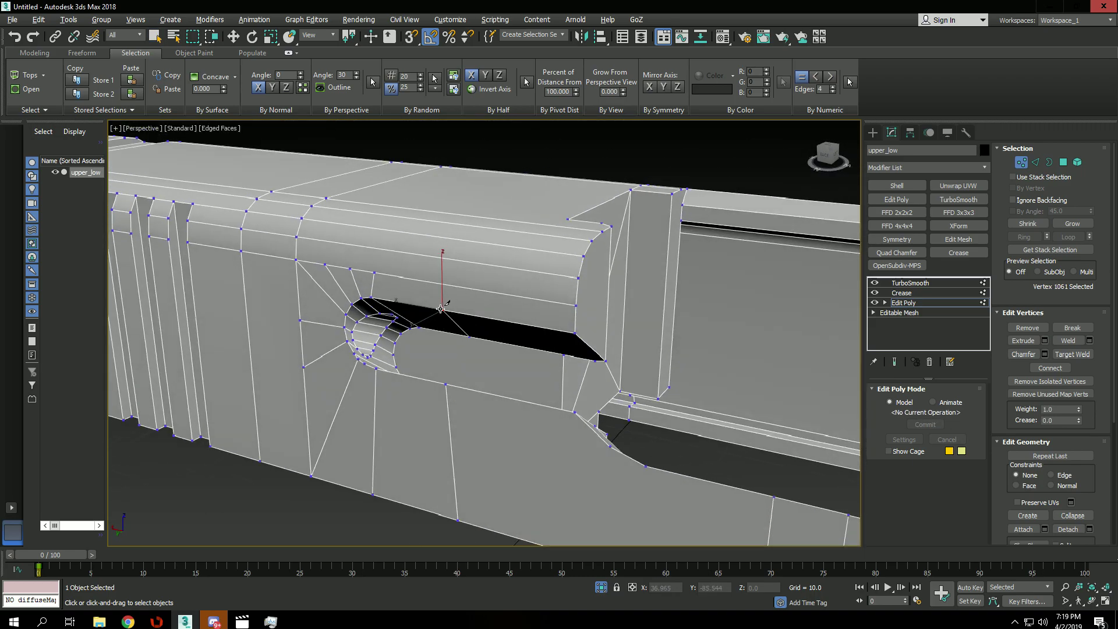
{"action": "left_click", "coordinate": [459, 215]}
{"action": "right_click", "coordinate": [469, 214]}
{"action": "left_click", "coordinate": [459, 215]}
Cut an edge across the slide's top face to its opposite side behind the ejection port
{"action": "middle_click_drag", "start_coordinate": [459, 215], "coordinate": [441, 295], "text": "alt"}
{"action": "key", "text": "alt+c"}
{"action": "left_click", "coordinate": [651, 231]}
{"action": "right_click", "coordinate": [648, 232]}
Cut an edge down the opposite rounded side and across the flat side panel to its lower edge
{"action": "middle_click_drag", "start_coordinate": [647, 231], "coordinate": [554, 241], "text": "alt"}
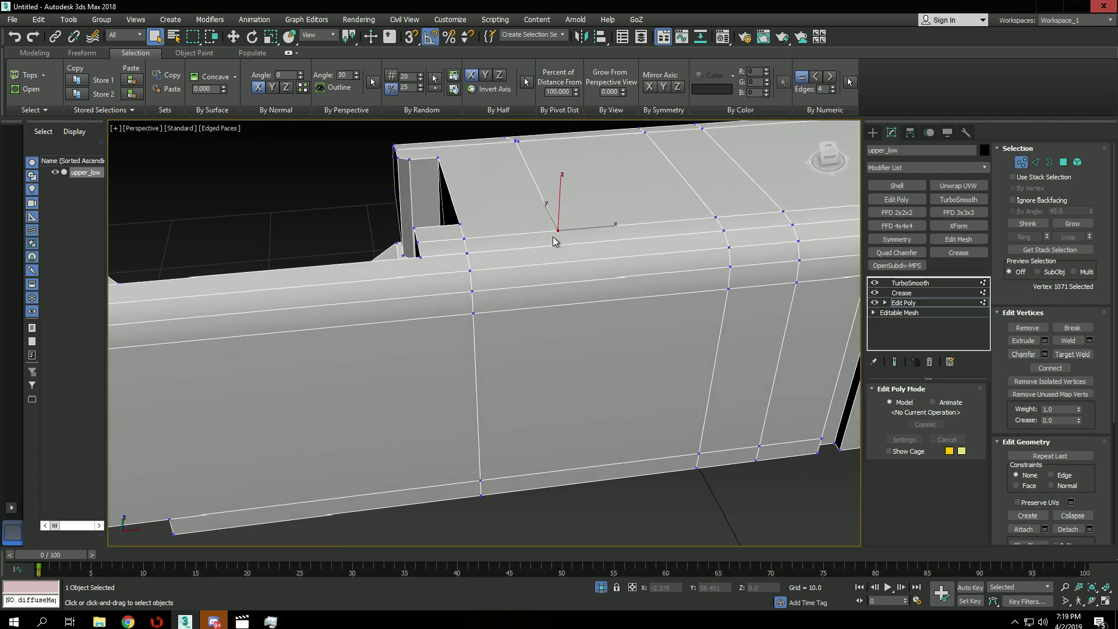
{"action": "left_click", "coordinate": [574, 305]}
{"action": "right_click", "coordinate": [586, 313]}
{"action": "middle_click_drag", "start_coordinate": [576, 307], "coordinate": [586, 247], "text": "alt"}
{"action": "key", "text": "alt+c"}
{"action": "left_click", "coordinate": [571, 478]}
{"action": "right_click", "coordinate": [585, 470]}
Select all hard edges and examine the smoothed shading around the slot and ejection port
{"action": "middle_click_drag", "start_coordinate": [585, 470], "coordinate": [520, 370], "text": "alt"}
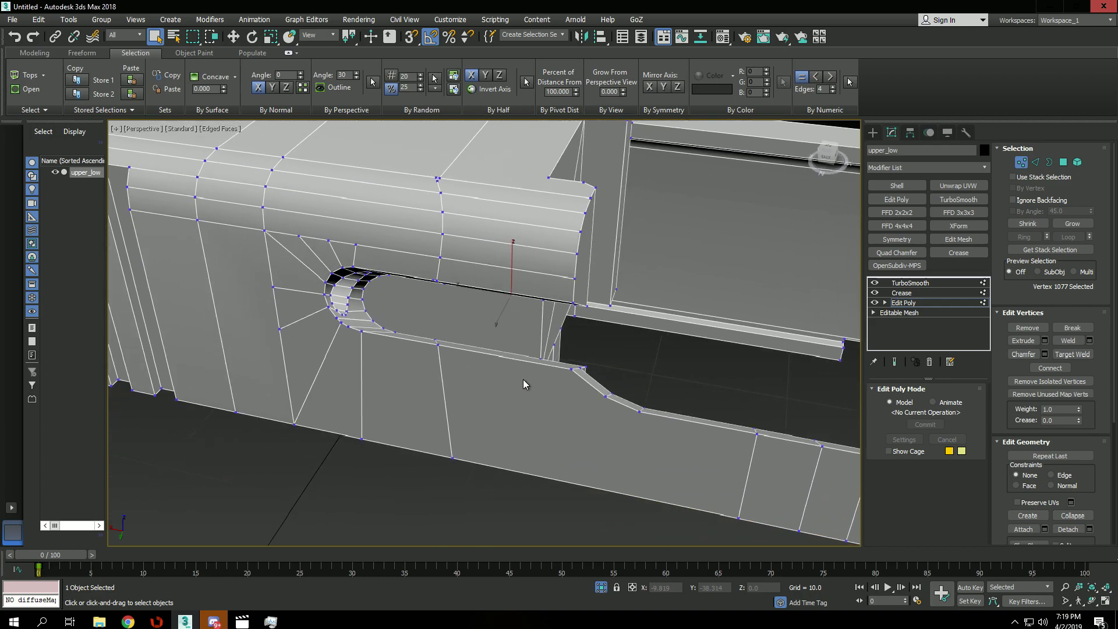
{"action": "key", "text": "2"}
{"action": "left_click", "coordinate": [17, 98]}
{"action": "key", "text": "grave"}
{"action": "key", "text": "F4"}
{"action": "scroll", "coordinate": [635, 380], "scroll_direction": "down", "scroll_amount": 5}
{"action": "middle_click_drag", "start_coordinate": [595, 345], "coordinate": [613, 348], "text": "alt"}
{"action": "scroll", "coordinate": [587, 342], "scroll_direction": "up", "scroll_amount": 5}
{"action": "middle_click_drag", "start_coordinate": [587, 300], "coordinate": [508, 345], "text": "alt"}
{"action": "scroll", "coordinate": [529, 261], "scroll_direction": "up", "scroll_amount": 4}
{"action": "key", "text": "grave"}
{"action": "key", "text": "F4"}
Connect the ejection port's far rear corner vertex to the nearest vertex of the new line across the top
{"action": "middle_click_drag", "start_coordinate": [545, 199], "coordinate": [556, 285]}
{"action": "key", "text": "1"}
{"action": "left_click", "coordinate": [568, 281]}
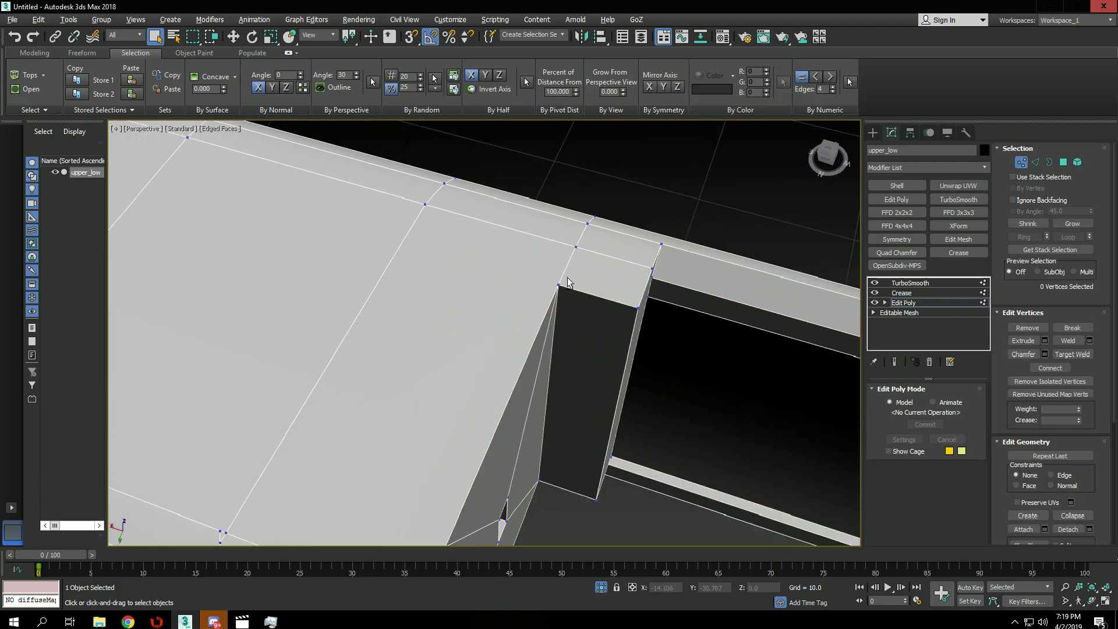
{"action": "left_click", "coordinate": [559, 285]}
{"action": "left_click", "coordinate": [426, 207], "text": "ctrl"}
{"action": "middle_click_drag", "start_coordinate": [518, 241], "coordinate": [504, 332], "text": "alt"}
Target weld the two nearly coincident vertices where the top cut meets the rounded side above the slot
{"action": "left_click", "coordinate": [492, 365]}
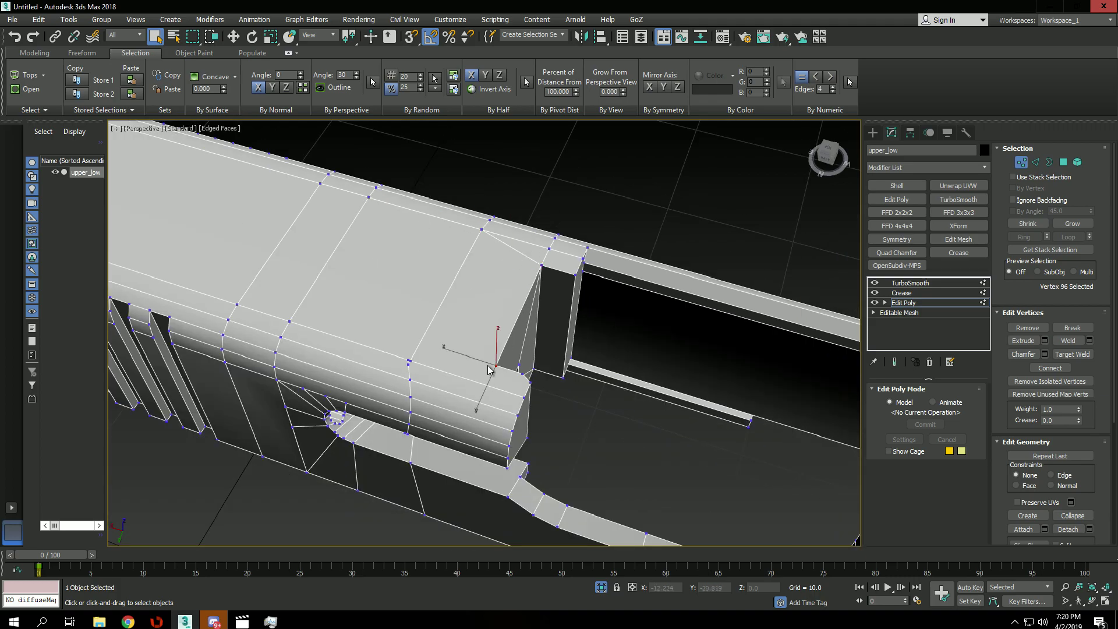
{"action": "scroll", "coordinate": [411, 354], "scroll_direction": "up", "scroll_amount": 3}
{"action": "left_click", "coordinate": [424, 378]}
{"action": "key", "text": "ctrl+shift+w"}
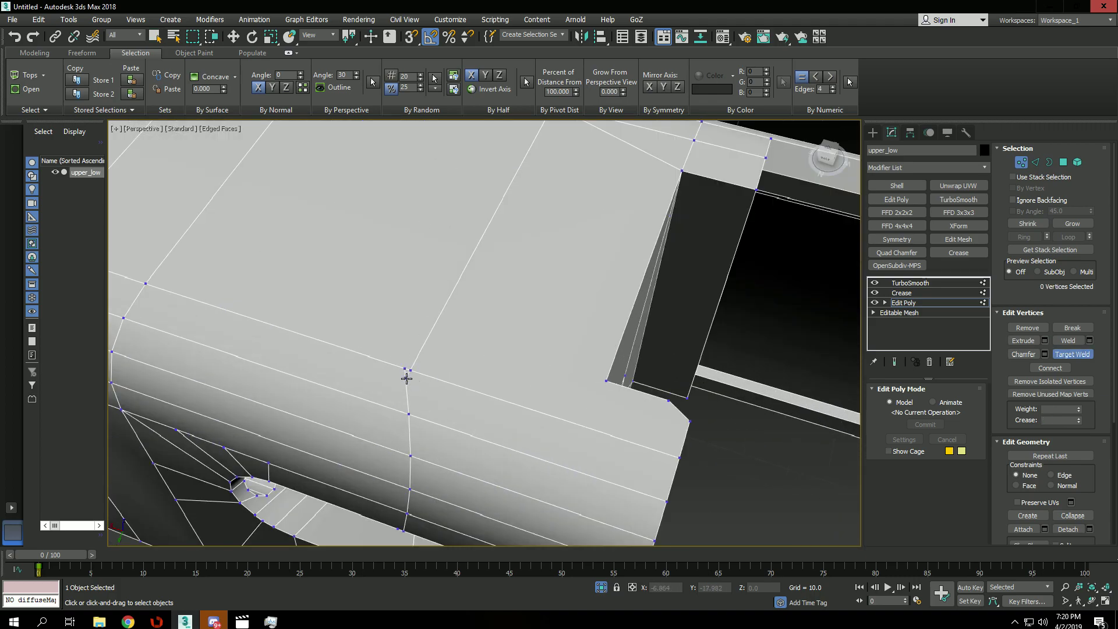
{"action": "left_click", "coordinate": [410, 370]}
{"action": "key", "text": "1"}
Connect the ejection port's near rear corner vertex to the welded vertex above the slot
{"action": "key", "text": "1"}
{"action": "key", "text": "q"}
{"action": "left_click", "coordinate": [605, 381]}
{"action": "left_click", "coordinate": [413, 371], "text": "ctrl"}
{"action": "key", "text": "ctrl+shift+e"}
Select all hard edges and examine the smoothed wireframe and shading around the port's rear corners
{"action": "key", "text": "2"}
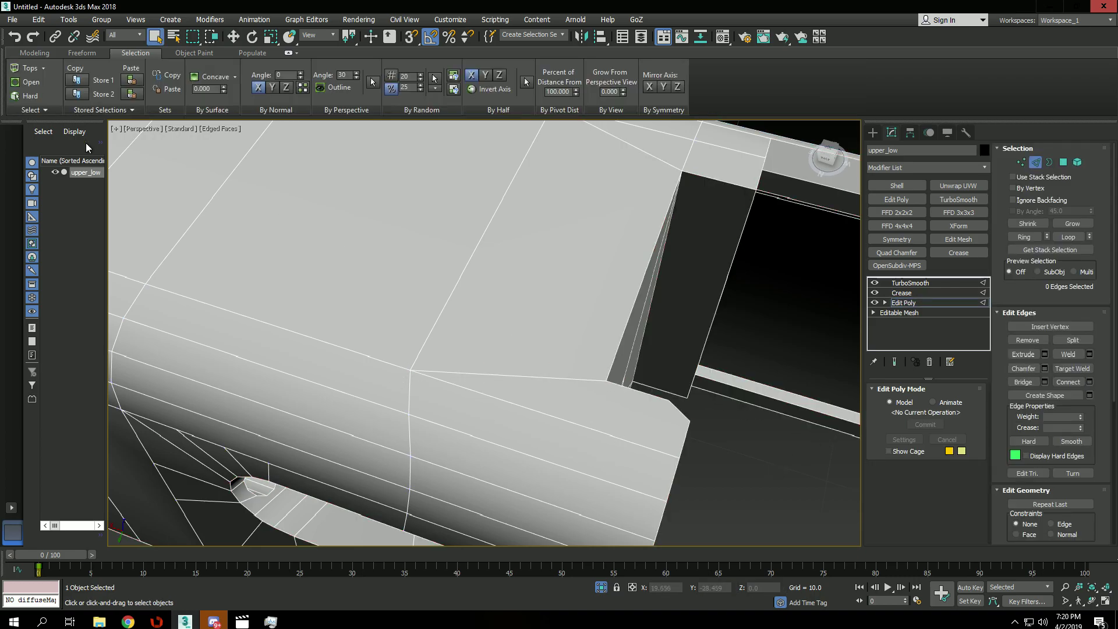
{"action": "left_click", "coordinate": [32, 98]}
{"action": "key", "text": "ctrl+End"}
{"action": "key", "text": "F4"}
{"action": "key", "text": "F4"}
{"action": "key", "text": "F4"}
{"action": "key", "text": "F4"}
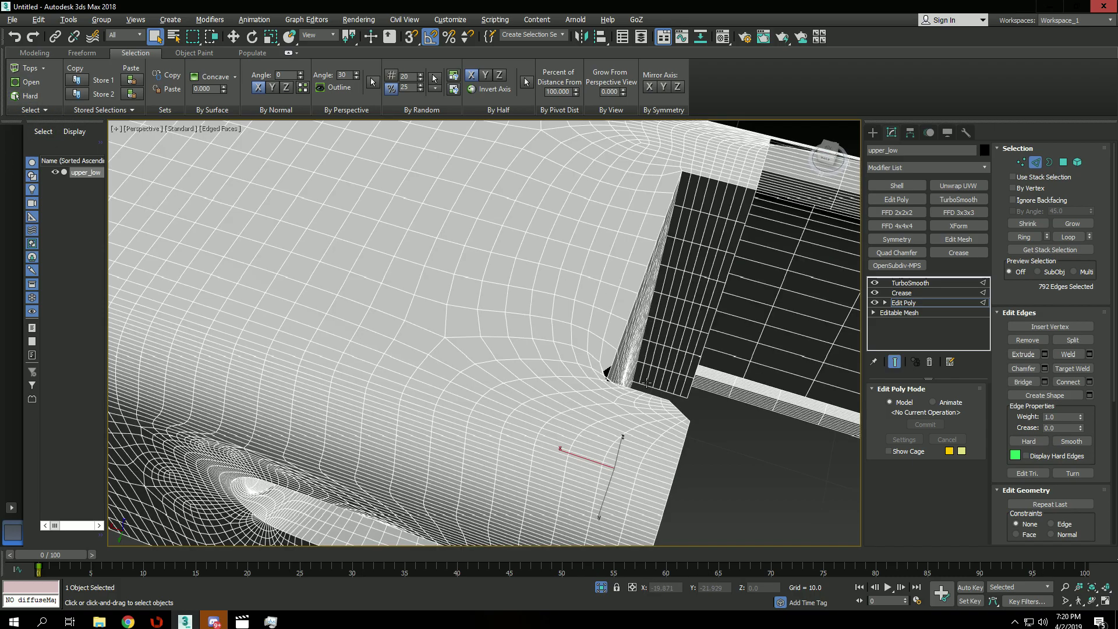
{"action": "mouse_move", "coordinate": [646, 245]}
{"action": "middle_mouse_down", "text": "alt"}
{"action": "mouse_move", "coordinate": [614, 270]}
{"action": "mouse_move", "coordinate": [599, 232]}
{"action": "middle_mouse_up", "text": "alt"}
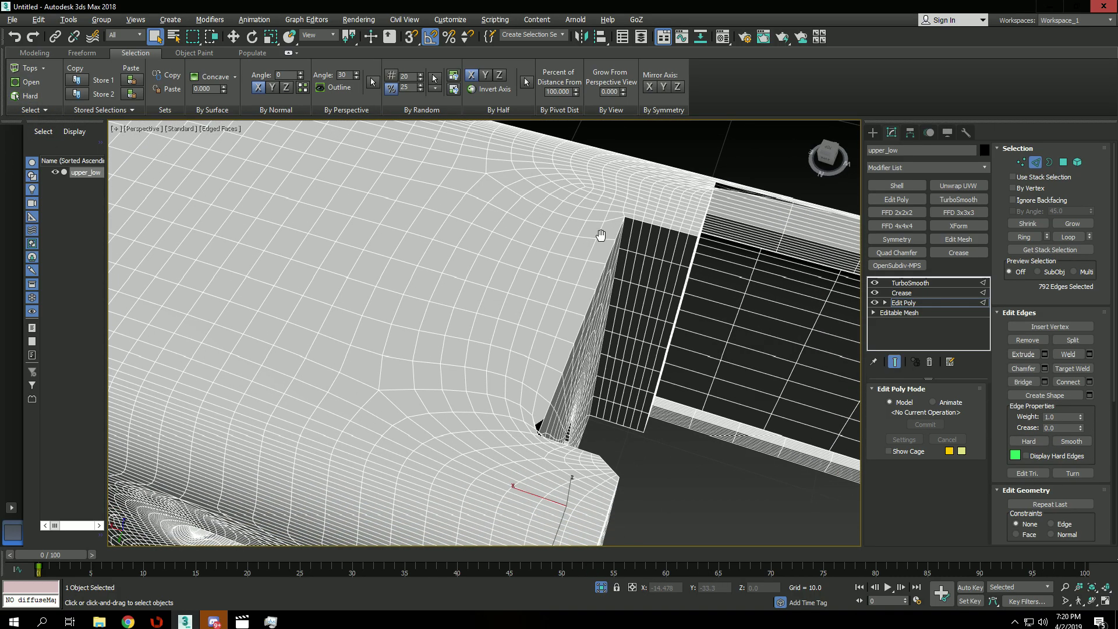
{"action": "key", "text": "F4"}
{"action": "key", "text": "F4"}
{"action": "key", "text": "F4"}
{"action": "key", "text": "ctrl+End"}
Cut an edge from the port's near rear corner vertex to the closest lengthwise edge of the rounded side
{"action": "key", "text": "F4"}
{"action": "key", "text": "1"}
{"action": "left_click", "coordinate": [538, 436]}
{"action": "middle_click_drag", "start_coordinate": [567, 437], "coordinate": [456, 415], "text": "alt"}
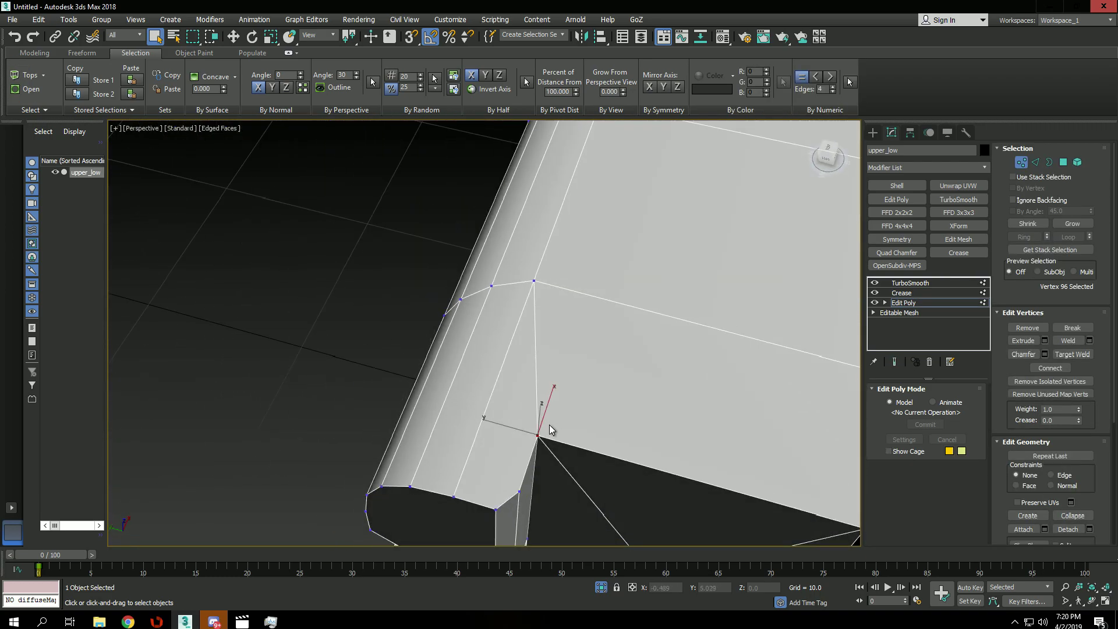
{"action": "middle_click_drag", "start_coordinate": [550, 429], "coordinate": [454, 304], "text": "alt"}
{"action": "key", "text": "1"}
{"action": "key", "text": "1"}
{"action": "key", "text": "s"}
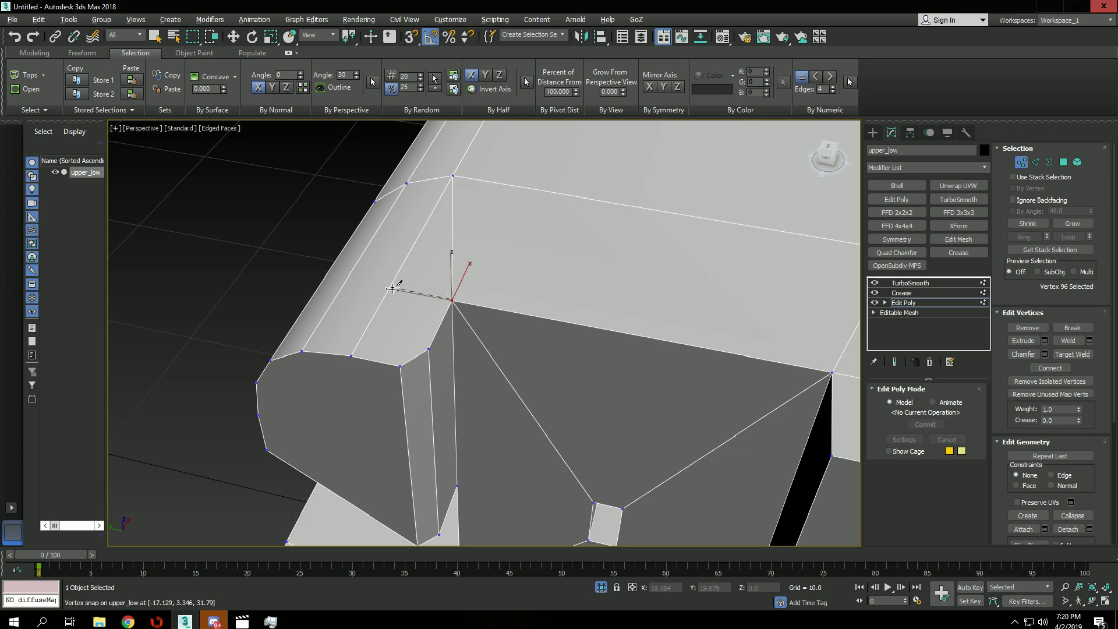
{"action": "key", "text": "q"}
{"action": "left_click", "coordinate": [390, 290]}
Continue the cut from that lengthwise edge down the rounded side to the slot's upper lip
{"action": "middle_click_drag", "start_coordinate": [390, 290], "coordinate": [512, 312], "text": "alt"}
{"action": "middle_click_drag", "start_coordinate": [513, 311], "coordinate": [608, 202]}
{"action": "left_click", "coordinate": [484, 216]}
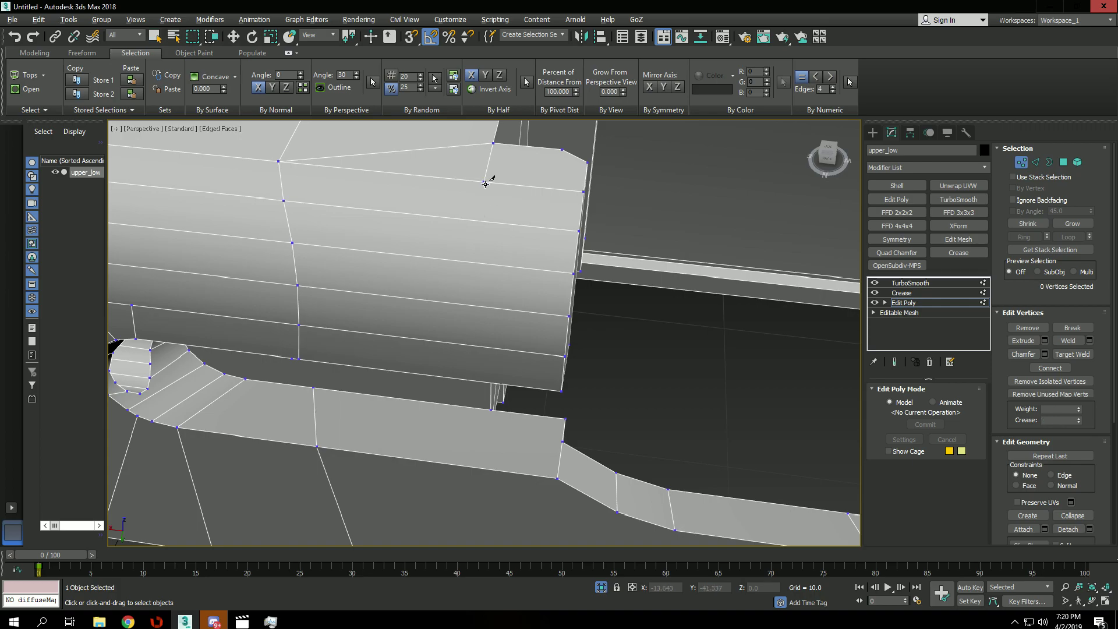
{"action": "left_click", "coordinate": [471, 380]}
{"action": "right_click", "coordinate": [475, 383]}
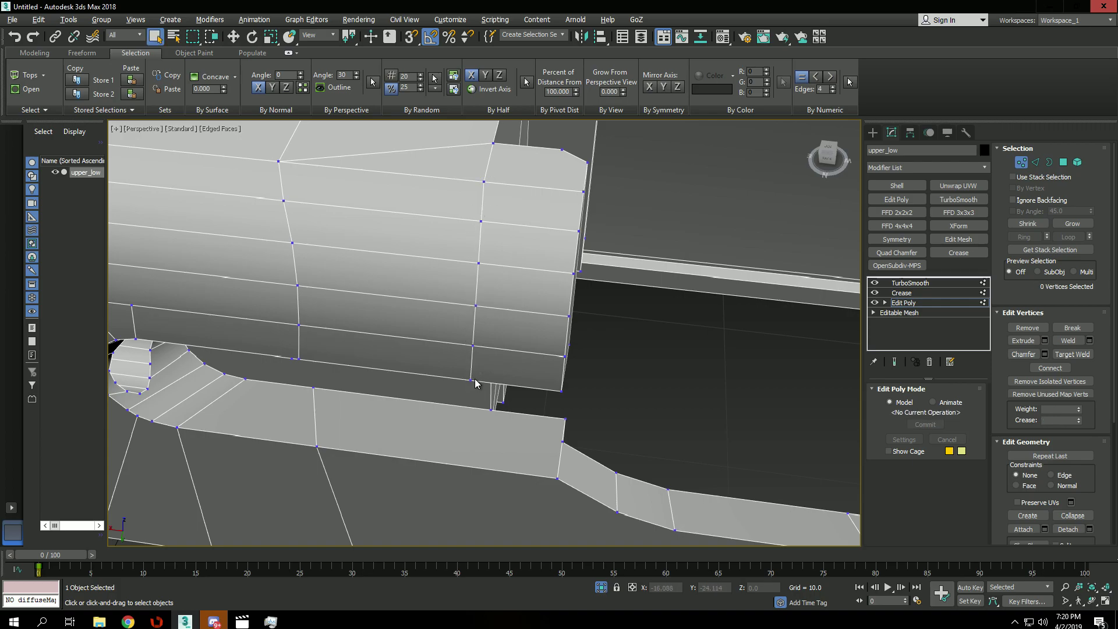
Select all hard edges and examine the smoothed shading around the ejection port's rear block
{"action": "middle_click_drag", "start_coordinate": [467, 381], "coordinate": [481, 317], "text": "alt"}
{"action": "key", "text": "2"}
{"action": "left_click", "coordinate": [660, 427]}
{"action": "left_click", "coordinate": [30, 96]}
{"action": "key", "text": "space"}
{"action": "middle_click_drag", "start_coordinate": [500, 218], "coordinate": [598, 250], "text": "alt"}
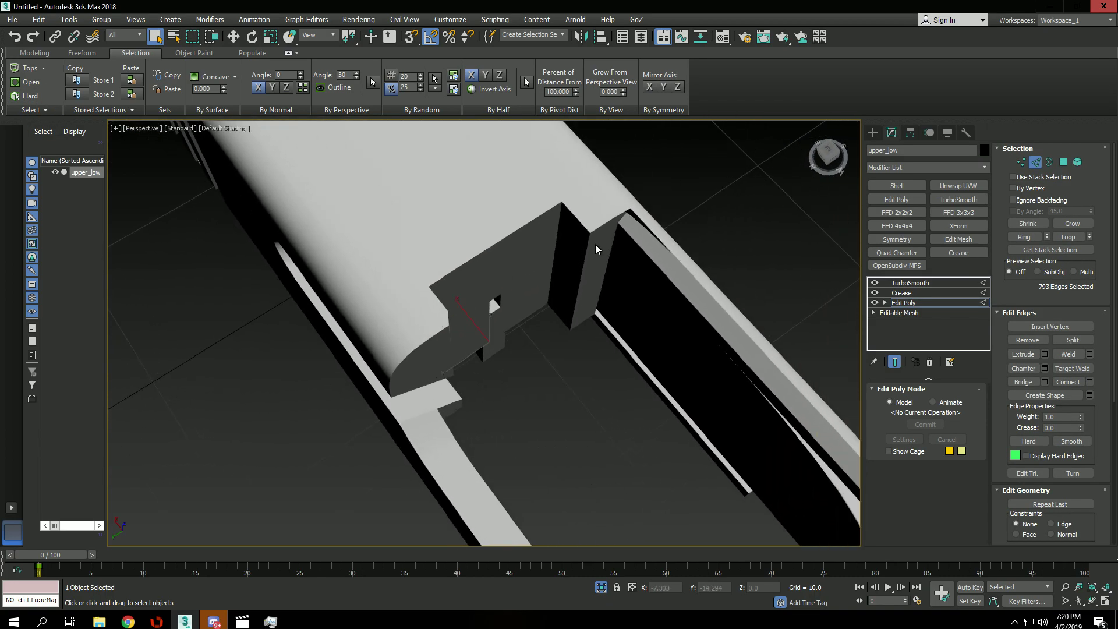
{"action": "key", "text": "1"}
{"action": "key", "text": "F4"}
{"action": "key", "text": "2"}
{"action": "left_click", "coordinate": [18, 95]}
{"action": "scroll", "coordinate": [690, 221], "scroll_direction": "up", "scroll_amount": 4}
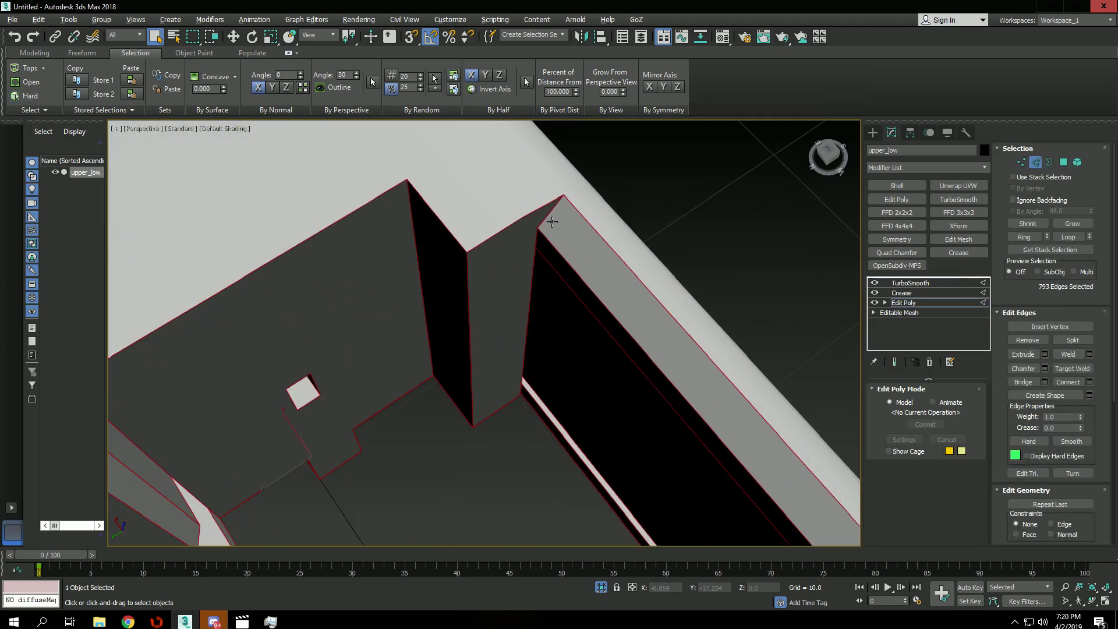
Cut an edge at the rear block's top corner, joining the port rim vertex to the top face's edge vertex
{"action": "key", "text": "1"}
{"action": "left_click", "coordinate": [565, 199]}
{"action": "middle_click_drag", "start_coordinate": [601, 194], "coordinate": [590, 167], "text": "alt"}
{"action": "key", "text": "F4"}
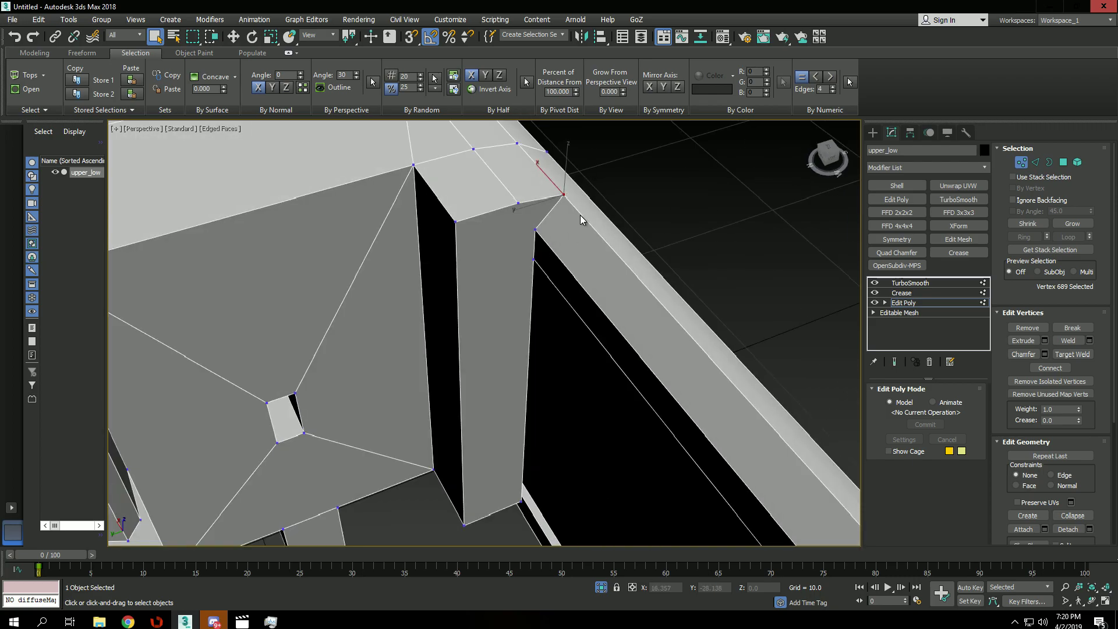
{"action": "middle_click_drag", "start_coordinate": [544, 235], "coordinate": [543, 228]}
{"action": "key", "text": "s"}
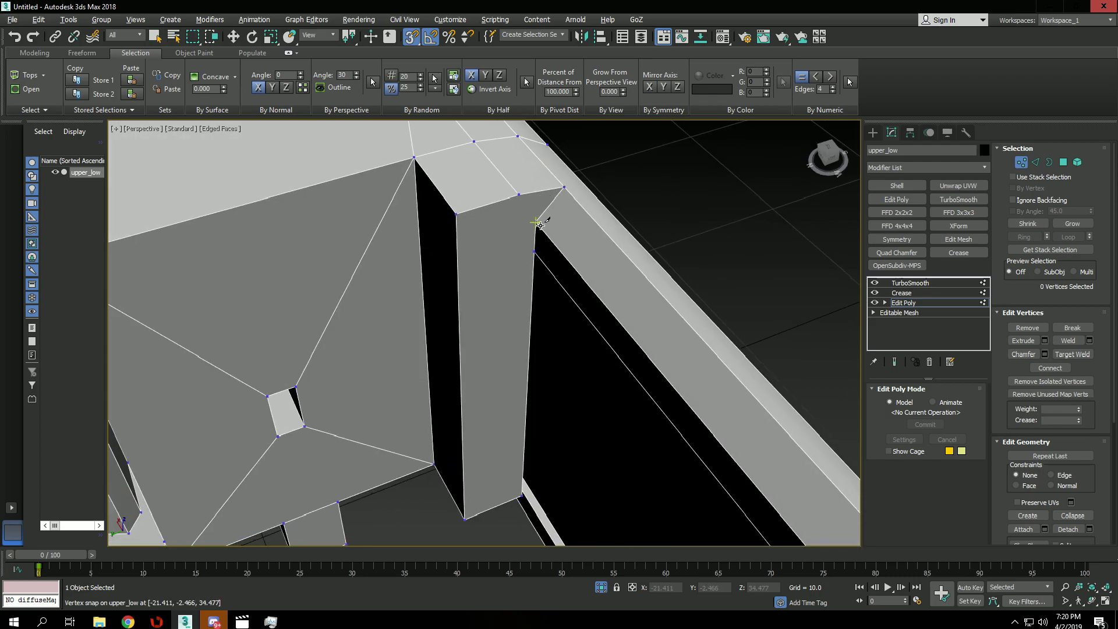
{"action": "left_click", "coordinate": [518, 194]}
Cut an edge around the upper part of the rear block's two narrow vertical faces
{"action": "middle_click_drag", "start_coordinate": [547, 269], "coordinate": [568, 279], "text": "alt"}
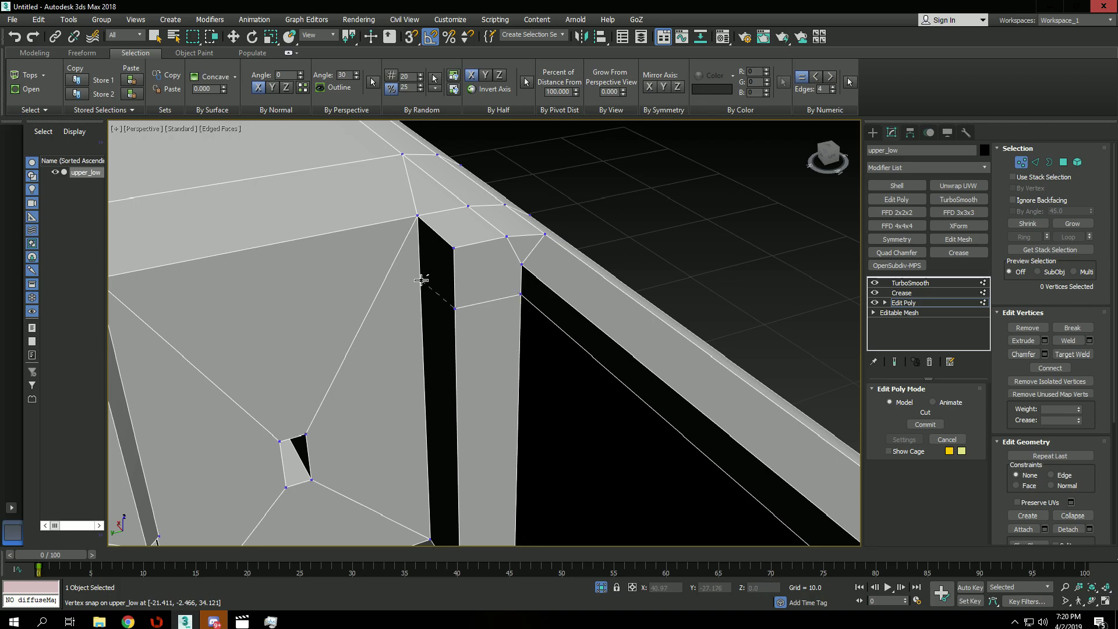
{"action": "right_click", "coordinate": [466, 325]}
{"action": "left_click", "coordinate": [455, 309]}
{"action": "middle_click_drag", "start_coordinate": [490, 344], "coordinate": [467, 299]}
{"action": "scroll", "coordinate": [488, 302], "scroll_direction": "down", "scroll_amount": 2}
Connect the rear block's vertical edges to add a horizontal edge line around its middle
{"action": "left_click", "coordinate": [426, 288]}
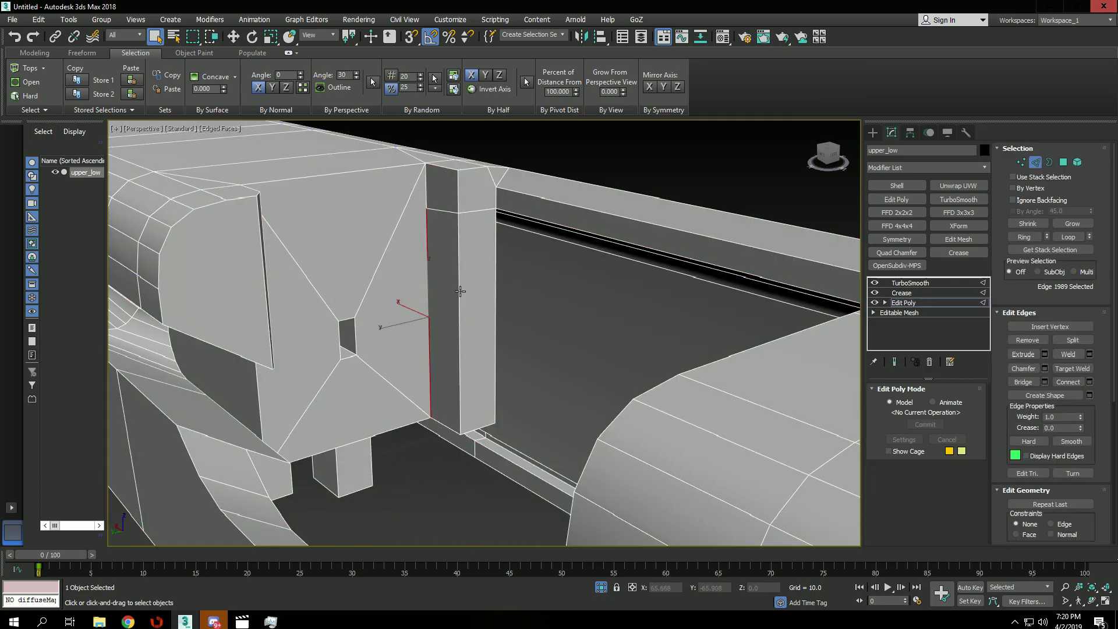
{"action": "left_click", "coordinate": [459, 291], "text": "ctrl"}
{"action": "middle_click_drag", "start_coordinate": [540, 299], "coordinate": [485, 208], "text": "alt"}
{"action": "scroll", "coordinate": [509, 453], "scroll_direction": "up", "scroll_amount": 6}
{"action": "key", "text": "z"}
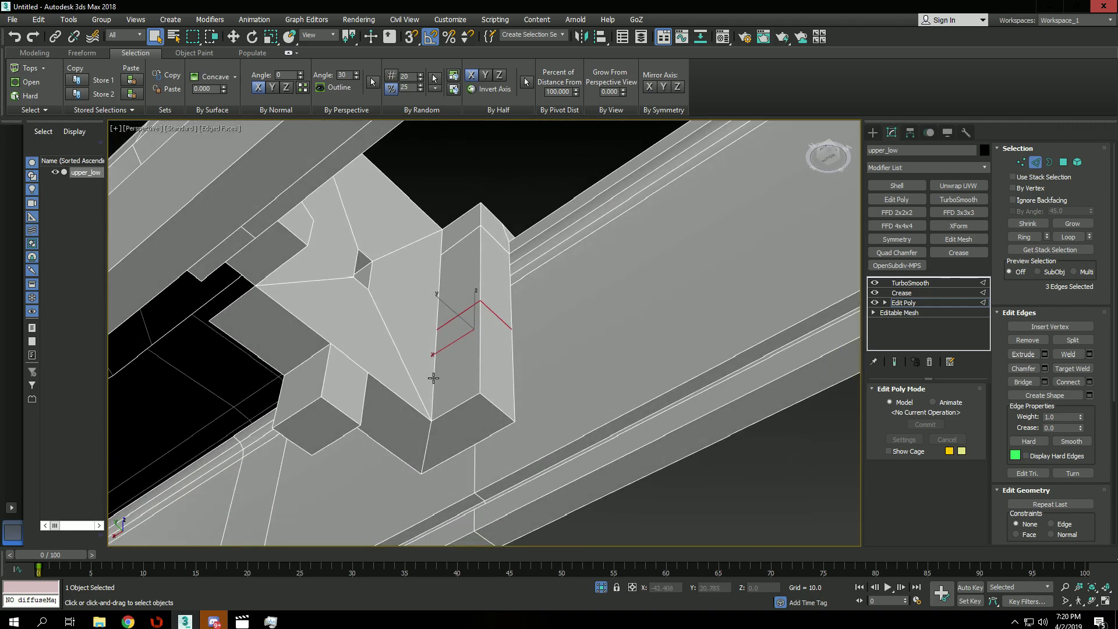
Connect the three lower vertical edges of the rear block to add another horizontal edge line
{"action": "left_click", "coordinate": [436, 364]}
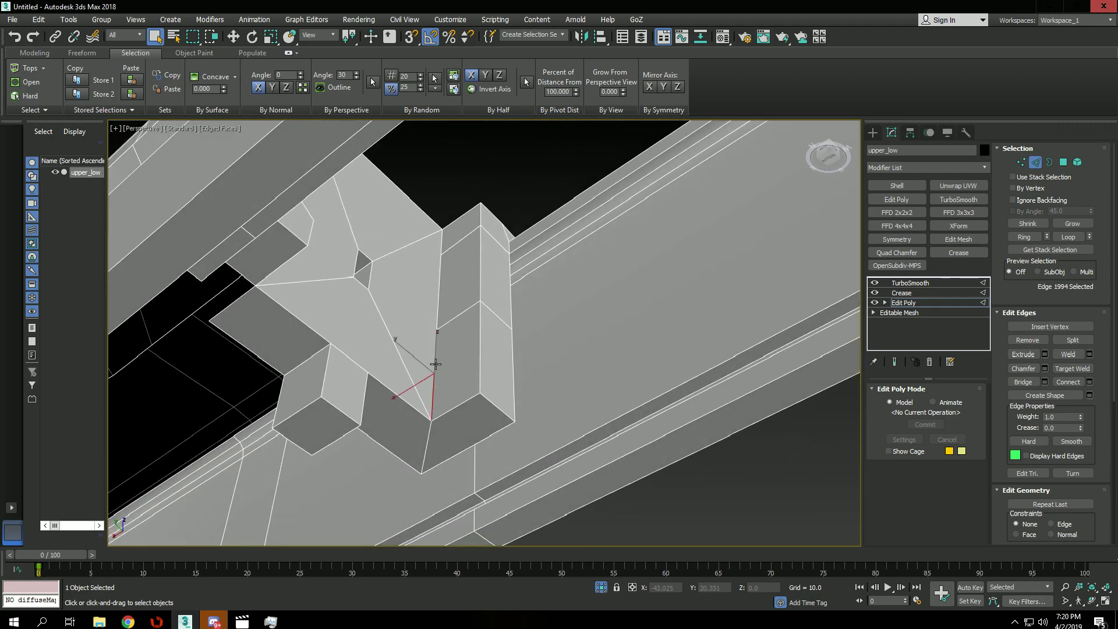
{"action": "left_click", "coordinate": [482, 356], "text": "ctrl"}
{"action": "left_click", "coordinate": [516, 360], "text": "ctrl"}
{"action": "scroll", "coordinate": [521, 408], "scroll_direction": "down", "scroll_amount": 4}
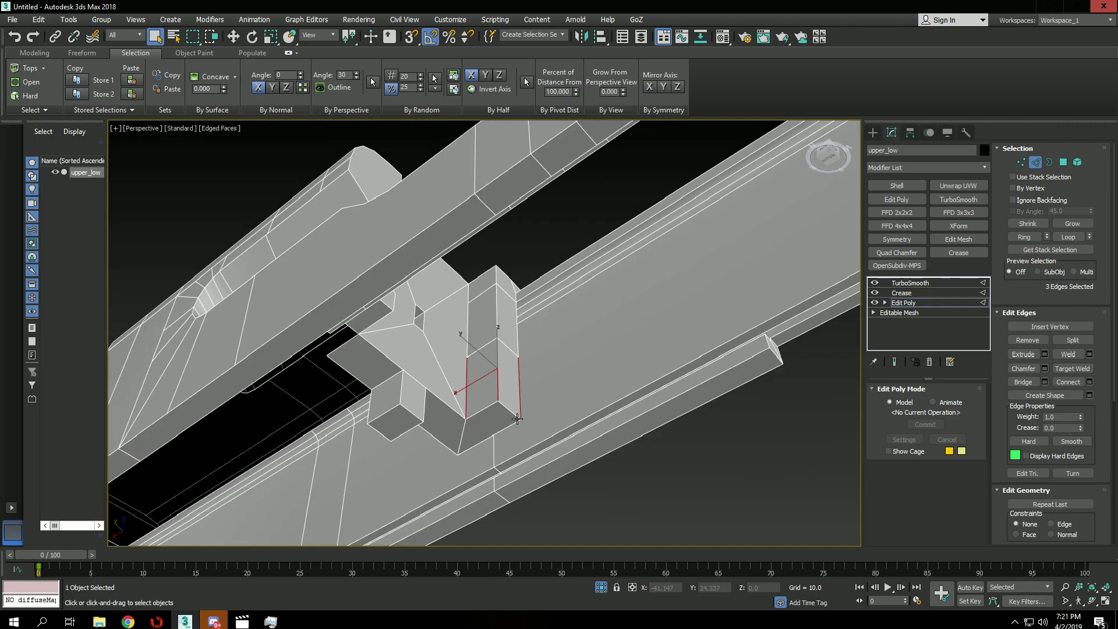
{"action": "scroll", "coordinate": [330, 493], "scroll_direction": "down", "scroll_amount": 4}
{"action": "middle_click_drag", "start_coordinate": [330, 494], "coordinate": [598, 317]}
{"action": "scroll", "coordinate": [598, 284], "scroll_direction": "up", "scroll_amount": 7}
{"action": "key", "text": "ctrl+shift+e"}
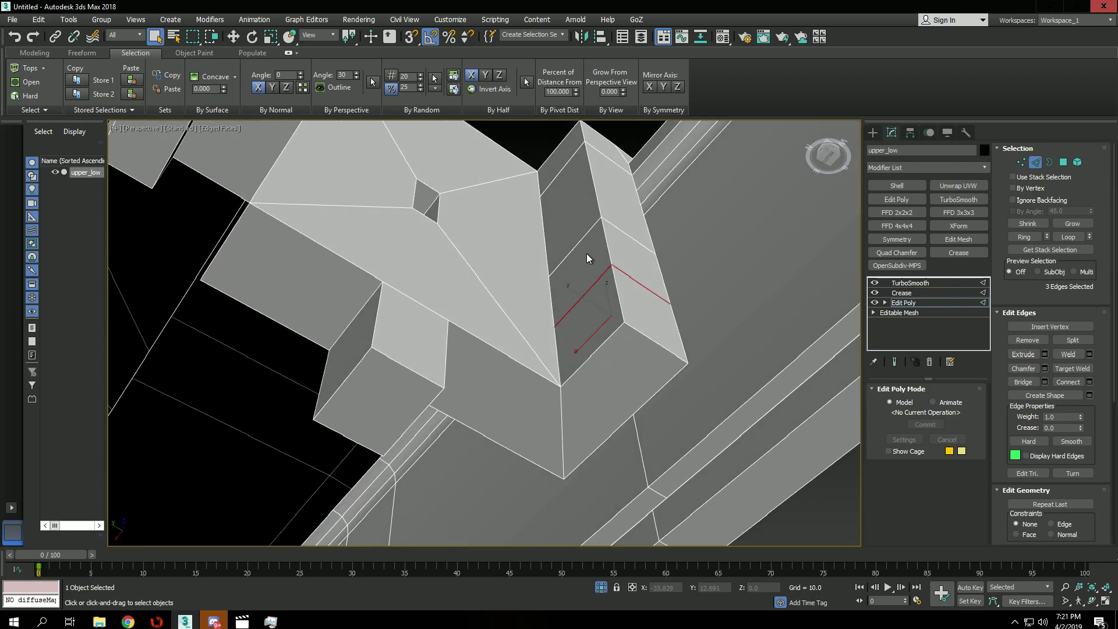
{"action": "middle_click_drag", "start_coordinate": [585, 253], "coordinate": [579, 359], "text": "alt"}
{"action": "key", "text": "1"}
{"action": "scroll", "coordinate": [559, 292], "scroll_direction": "down", "scroll_amount": 5}
{"action": "middle_click_drag", "start_coordinate": [566, 277], "coordinate": [534, 402], "text": "alt"}
{"action": "scroll", "coordinate": [534, 402], "scroll_direction": "down", "scroll_amount": 4}
{"action": "left_click", "coordinate": [529, 289]}
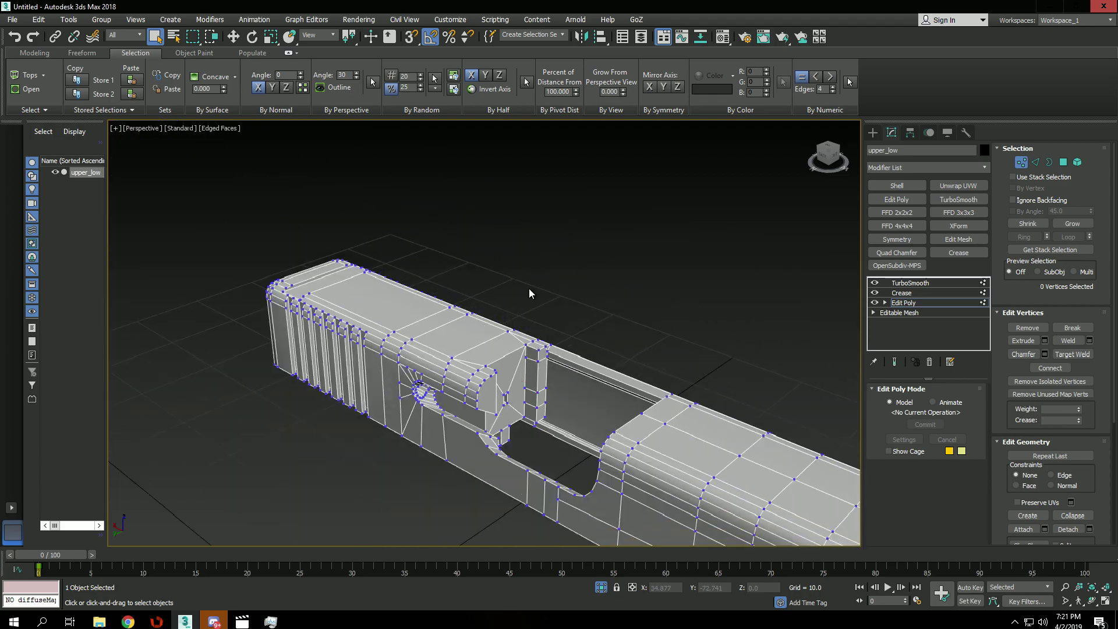
Select all hard edges of the slide mesh and examine its shading and wireframe around the front barrel opening
{"action": "key", "text": "2"}
{"action": "left_click", "coordinate": [14, 95]}
{"action": "key", "text": "grave"}
{"action": "scroll", "coordinate": [531, 362], "scroll_direction": "up", "scroll_amount": 8}
{"action": "key", "text": "F4"}
{"action": "scroll", "coordinate": [531, 282], "scroll_direction": "down", "scroll_amount": 2}
{"action": "scroll", "coordinate": [530, 281], "scroll_direction": "down", "scroll_amount": 3}
{"action": "mouse_move", "coordinate": [530, 280]}
{"action": "middle_mouse_down"}
{"action": "mouse_move", "coordinate": [607, 210]}
{"action": "mouse_move", "coordinate": [530, 273]}
{"action": "middle_mouse_up"}
{"action": "middle_click_drag", "start_coordinate": [450, 237], "coordinate": [505, 263]}
{"action": "middle_click_drag", "start_coordinate": [505, 263], "coordinate": [439, 197], "text": "alt"}
{"action": "key", "text": "grave"}
{"action": "key", "text": "grave"}
{"action": "middle_click_drag", "start_coordinate": [575, 296], "coordinate": [459, 377], "text": "alt"}
{"action": "key", "text": "grave"}
{"action": "scroll", "coordinate": [578, 317], "scroll_direction": "down", "scroll_amount": 4}
{"action": "middle_click_drag", "start_coordinate": [578, 317], "coordinate": [735, 342], "text": "alt"}
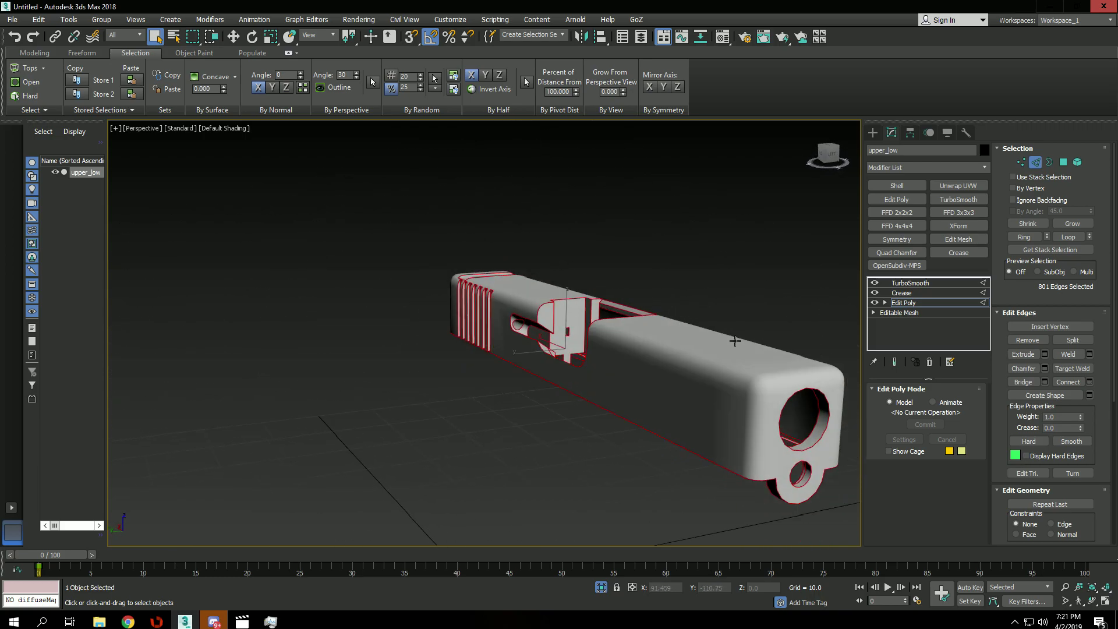
{"action": "scroll", "coordinate": [735, 341], "scroll_direction": "up", "scroll_amount": 6}
{"action": "key", "text": "F4"}
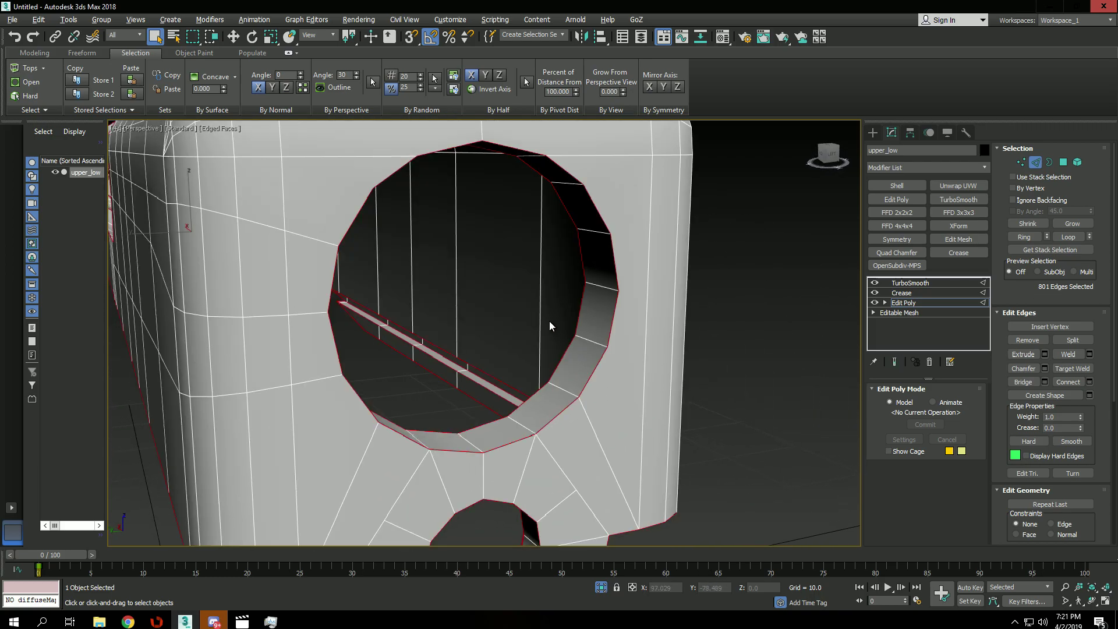
Connect the vertical edges of the +Y inner side wall and rounded front corner with one new line of edges
{"action": "scroll", "coordinate": [539, 336], "scroll_direction": "down", "scroll_amount": 5}
{"action": "middle_click_drag", "start_coordinate": [539, 335], "coordinate": [588, 425], "text": "alt"}
{"action": "scroll", "coordinate": [587, 425], "scroll_direction": "up", "scroll_amount": 6}
{"action": "key", "text": "1"}
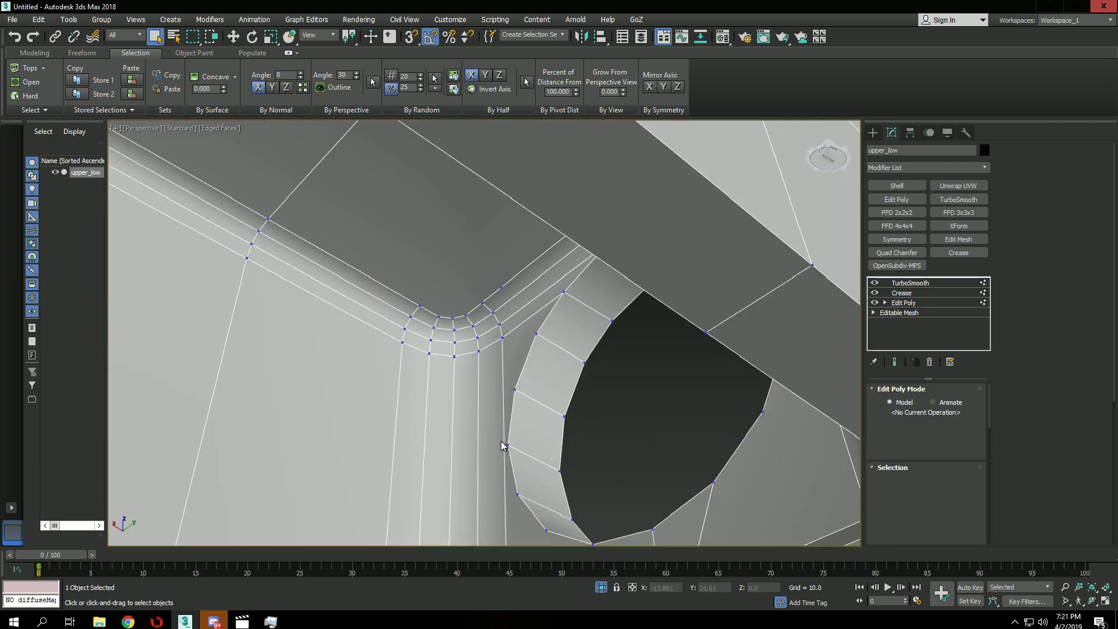
{"action": "left_click", "coordinate": [506, 445]}
{"action": "middle_click_drag", "start_coordinate": [506, 445], "coordinate": [554, 369], "text": "alt"}
{"action": "scroll", "coordinate": [554, 369], "scroll_direction": "up", "scroll_amount": 3}
{"action": "key", "text": "2"}
{"action": "left_click", "coordinate": [530, 371]}
{"action": "left_click", "coordinate": [560, 348], "text": "ctrl"}
{"action": "left_click", "coordinate": [582, 342], "text": "ctrl"}
{"action": "left_click", "coordinate": [603, 330], "text": "ctrl"}
{"action": "left_click", "coordinate": [621, 323], "text": "ctrl"}
{"action": "scroll", "coordinate": [621, 323], "scroll_direction": "down", "scroll_amount": 3}
{"action": "middle_click_drag", "start_coordinate": [621, 324], "coordinate": [623, 292], "text": "alt"}
{"action": "left_click", "coordinate": [706, 306], "text": "ctrl"}
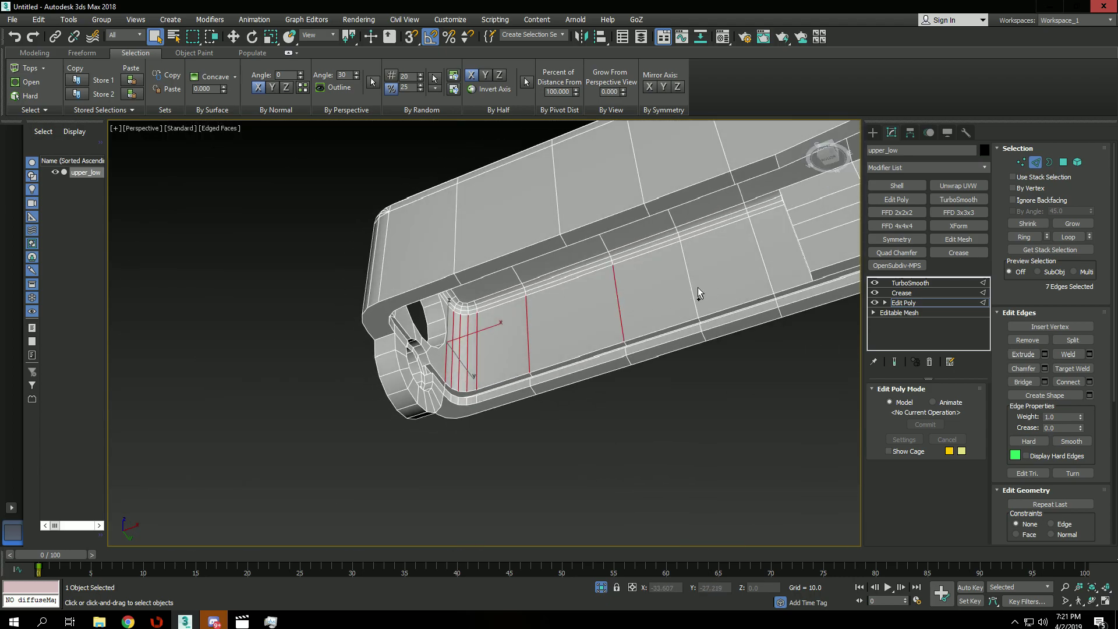
{"action": "key", "text": "ctrl+shift+e"}
Move the new edge line vertically, using vertex snap to level it with the side vertex of the barrel hole
{"action": "middle_click_drag", "start_coordinate": [735, 283], "coordinate": [506, 353], "text": "alt"}
{"action": "scroll", "coordinate": [504, 358], "scroll_direction": "up", "scroll_amount": 5}
{"action": "key", "text": "1"}
{"action": "left_click", "coordinate": [398, 303]}
{"action": "key", "text": "2"}
{"action": "scroll", "coordinate": [498, 356], "scroll_direction": "down", "scroll_amount": 4}
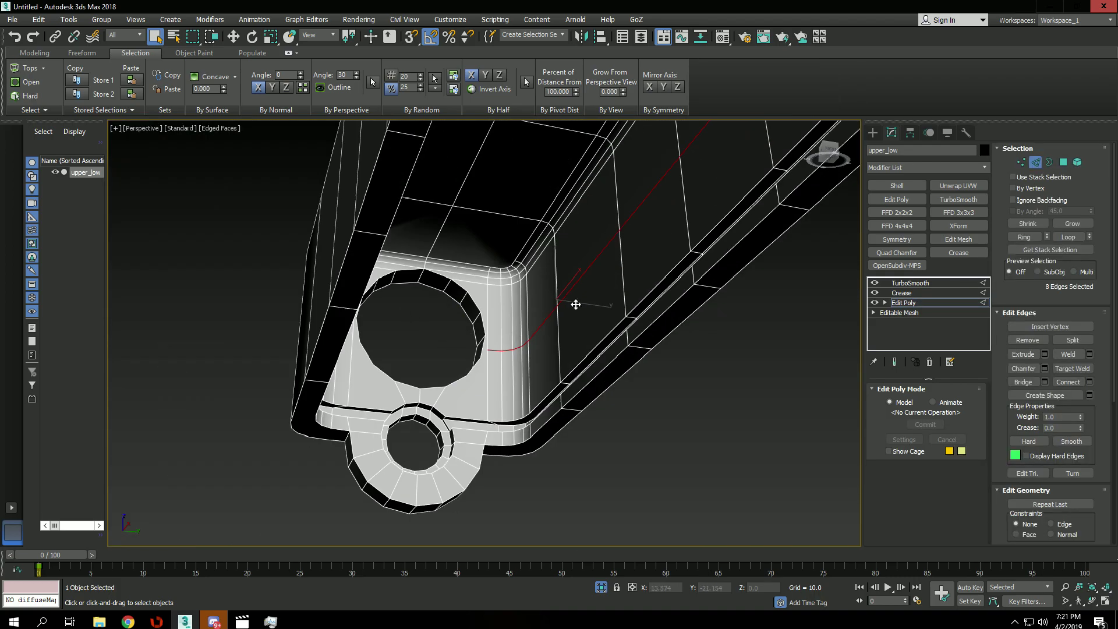
{"action": "key", "text": "w"}
{"action": "key", "text": "s"}
{"action": "key", "text": "s"}
{"action": "key", "text": "s"}
{"action": "left_click_drag", "start_coordinate": [555, 271], "coordinate": [495, 333]}
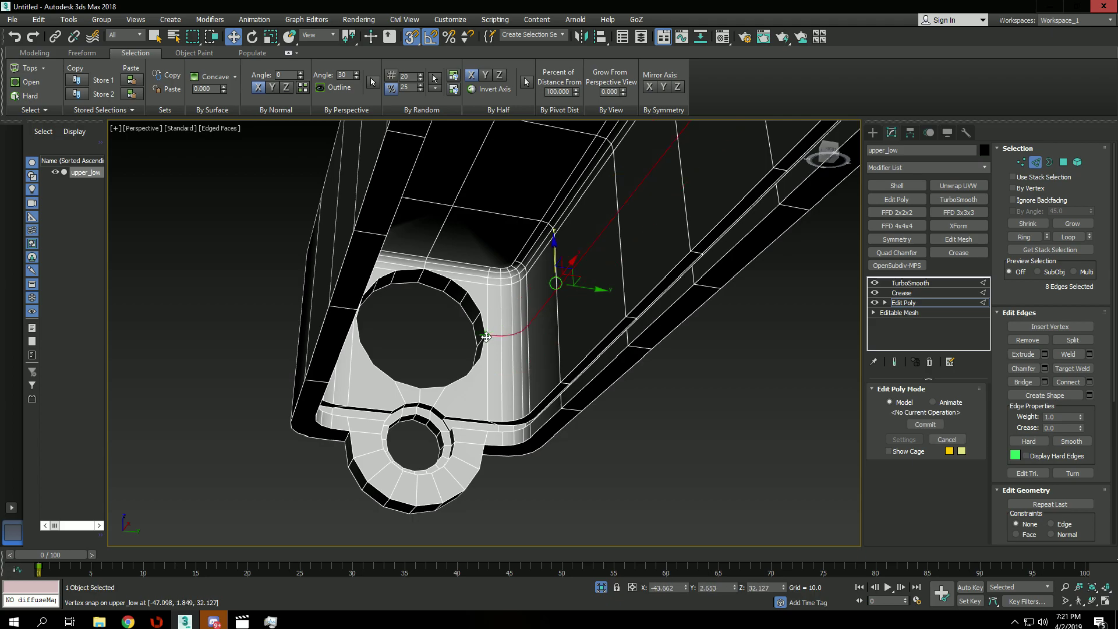
Cut a second edge line from above the moved one across the rounded inner corner, level with the barrel hole's next higher vertex
{"action": "scroll", "coordinate": [489, 329], "scroll_direction": "up", "scroll_amount": 5}
{"action": "key", "text": "1"}
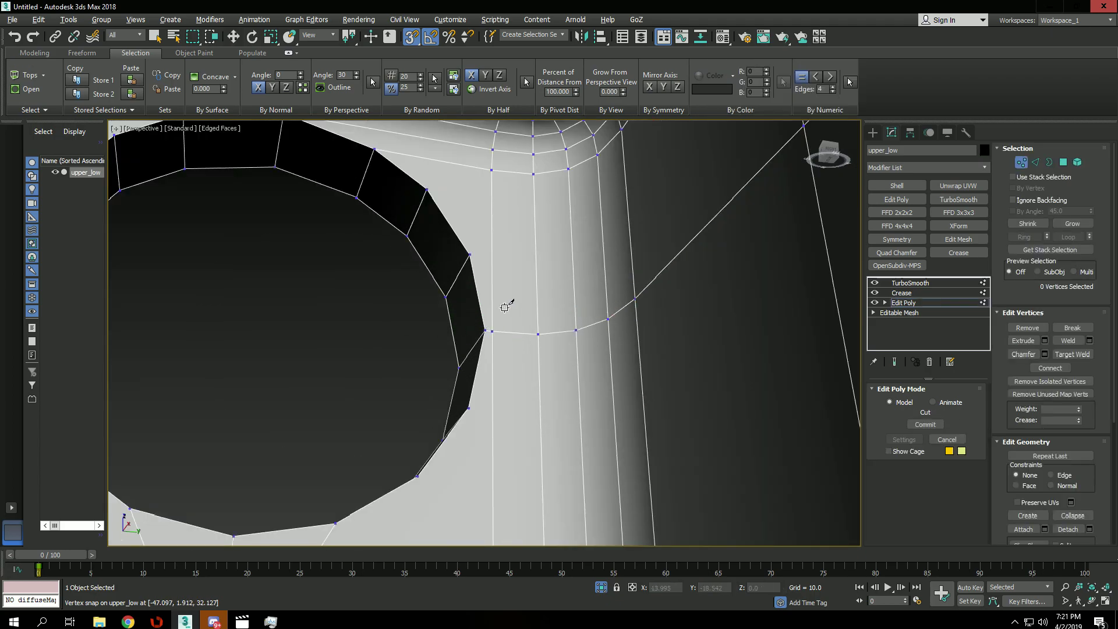
{"action": "key", "text": "s"}
{"action": "left_click", "coordinate": [492, 241]}
{"action": "left_click", "coordinate": [629, 220]}
{"action": "key", "text": "w"}
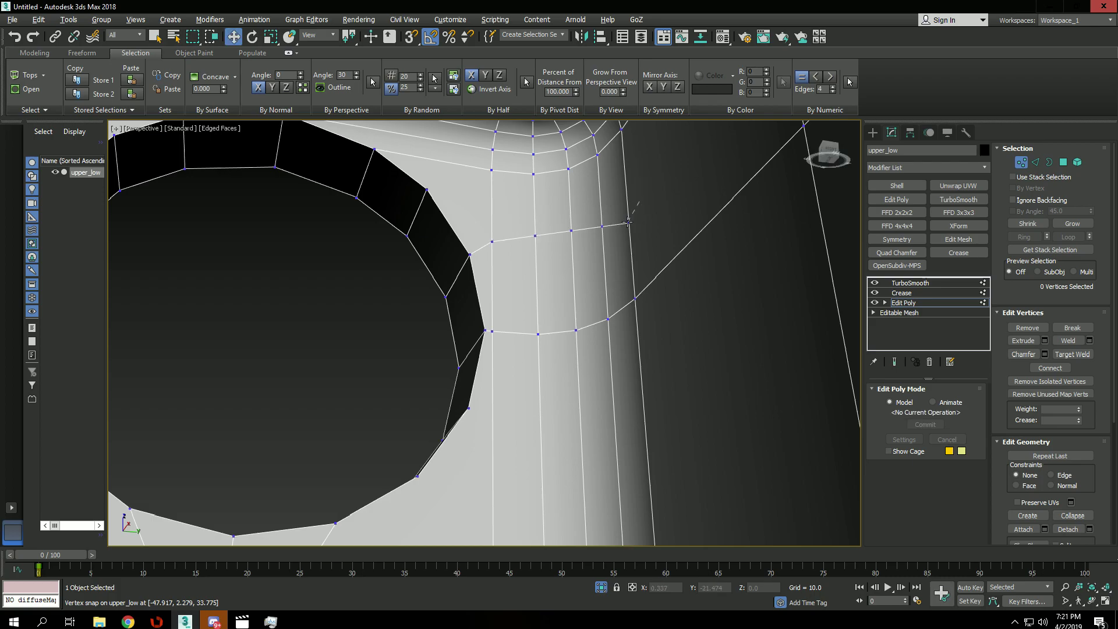
{"action": "left_click", "coordinate": [630, 219]}
Continue the second cut along the +Y inner side wall to the wall's rear vertical edge
{"action": "scroll", "coordinate": [647, 207], "scroll_direction": "down", "scroll_amount": 5}
{"action": "middle_click_drag", "start_coordinate": [648, 207], "coordinate": [690, 210], "text": "alt"}
{"action": "middle_click_drag", "start_coordinate": [690, 210], "coordinate": [443, 288]}
{"action": "scroll", "coordinate": [592, 234], "scroll_direction": "up", "scroll_amount": 4}
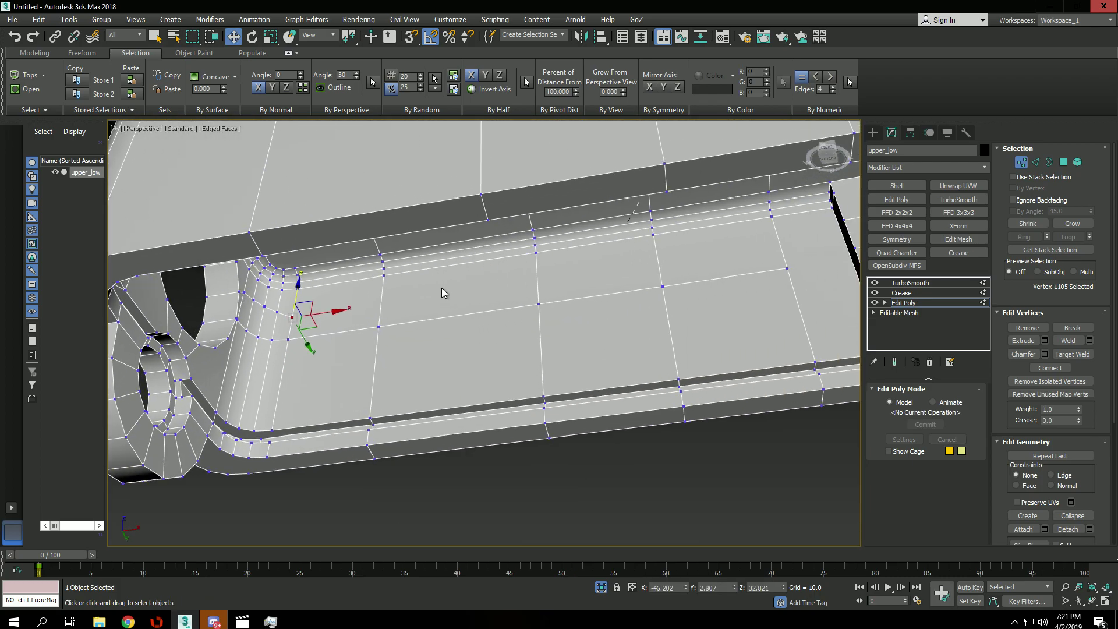
{"action": "key", "text": "alt+c"}
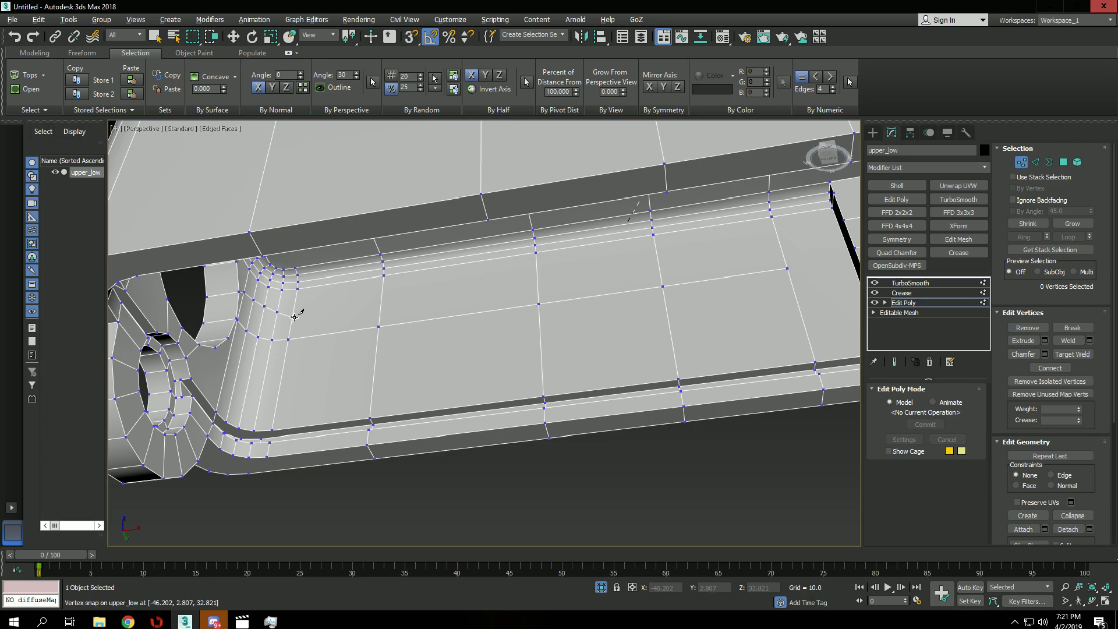
{"action": "key", "text": "s"}
{"action": "left_click", "coordinate": [780, 240]}
{"action": "right_click", "coordinate": [779, 243]}
{"action": "right_click", "coordinate": [779, 244]}
Cut an edge from the barrel hole's upper side vertex to the nearest vertex of the +Y rounded corner
{"action": "middle_click_drag", "start_coordinate": [714, 268], "coordinate": [499, 350], "text": "alt"}
{"action": "scroll", "coordinate": [439, 350], "scroll_direction": "up", "scroll_amount": 5}
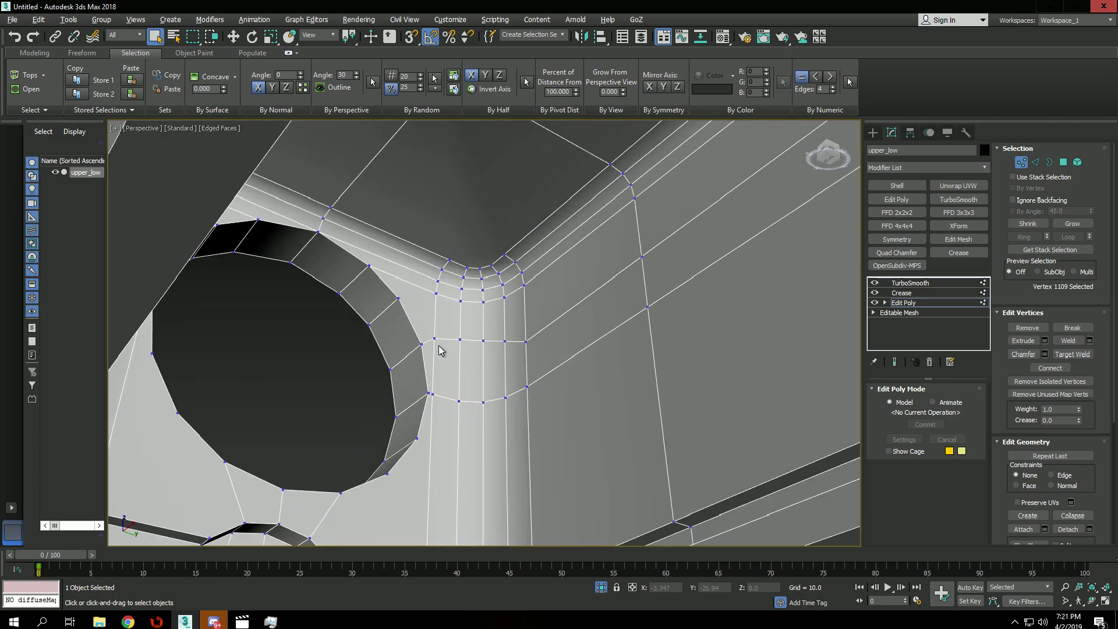
{"action": "left_click", "coordinate": [400, 299]}
{"action": "left_click", "coordinate": [437, 294]}
{"action": "right_click", "coordinate": [446, 302]}
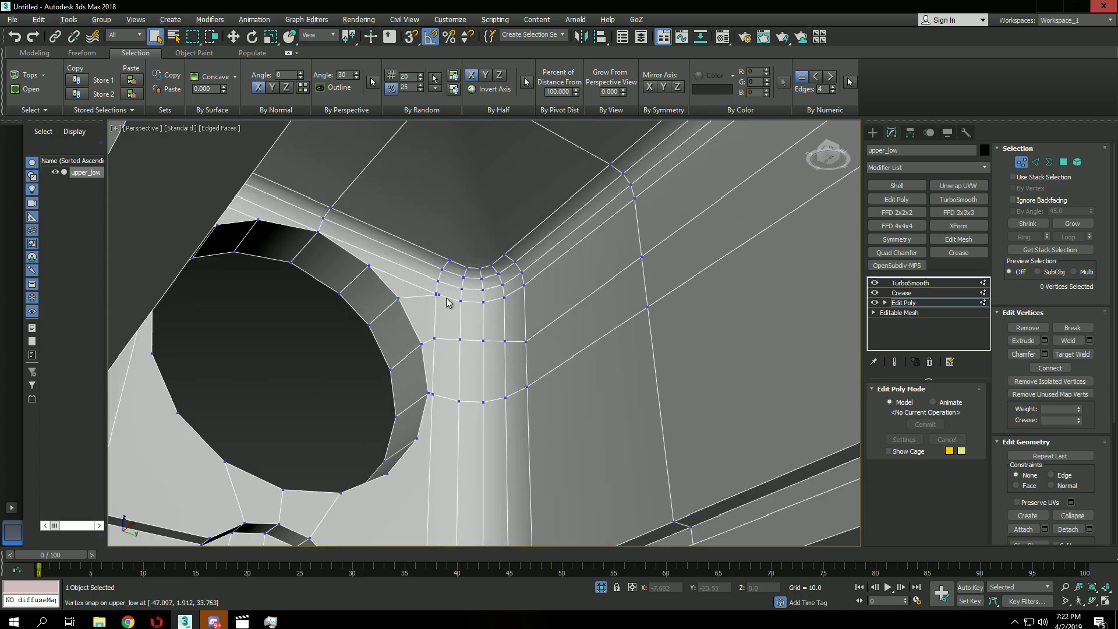
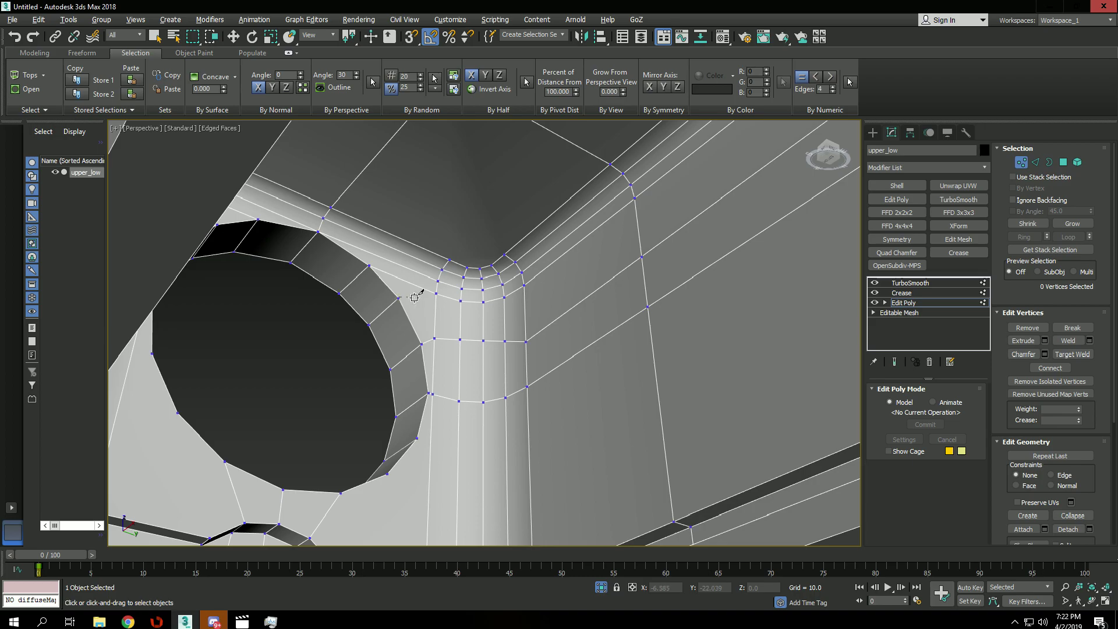
{"action": "right_click", "coordinate": [435, 295]}
{"action": "middle_click_drag", "start_coordinate": [398, 298], "coordinate": [365, 331], "text": "alt"}
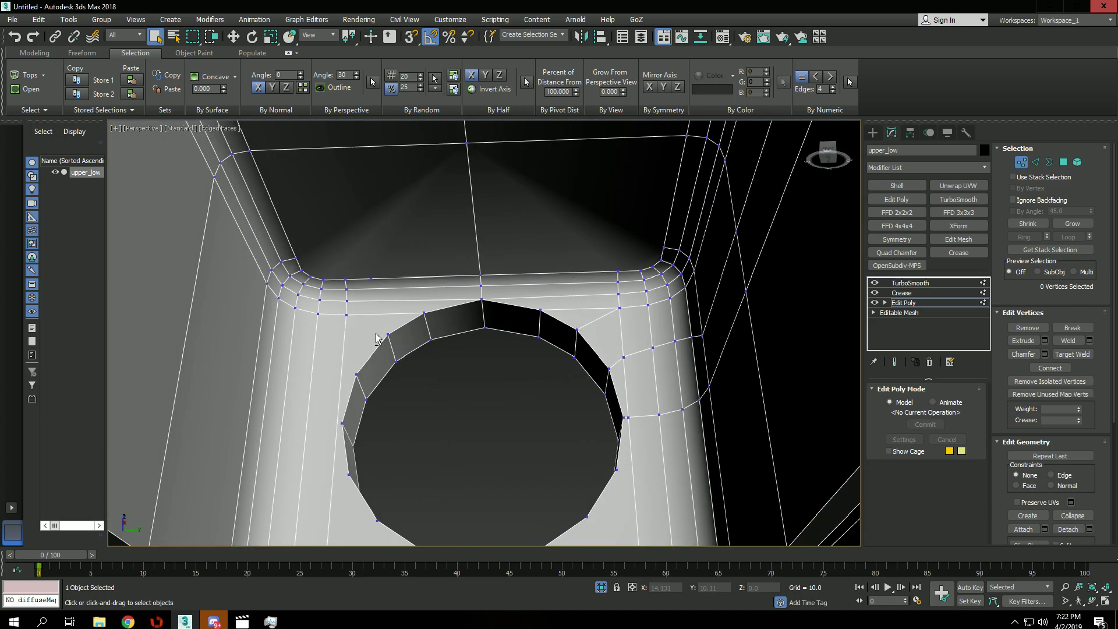
Cut two short edges joining the barrel hole's upper vertices to the vertical corner edge on the -Y side
{"action": "key", "text": "s"}
{"action": "key", "text": "alt+c"}
{"action": "left_click", "coordinate": [342, 361]}
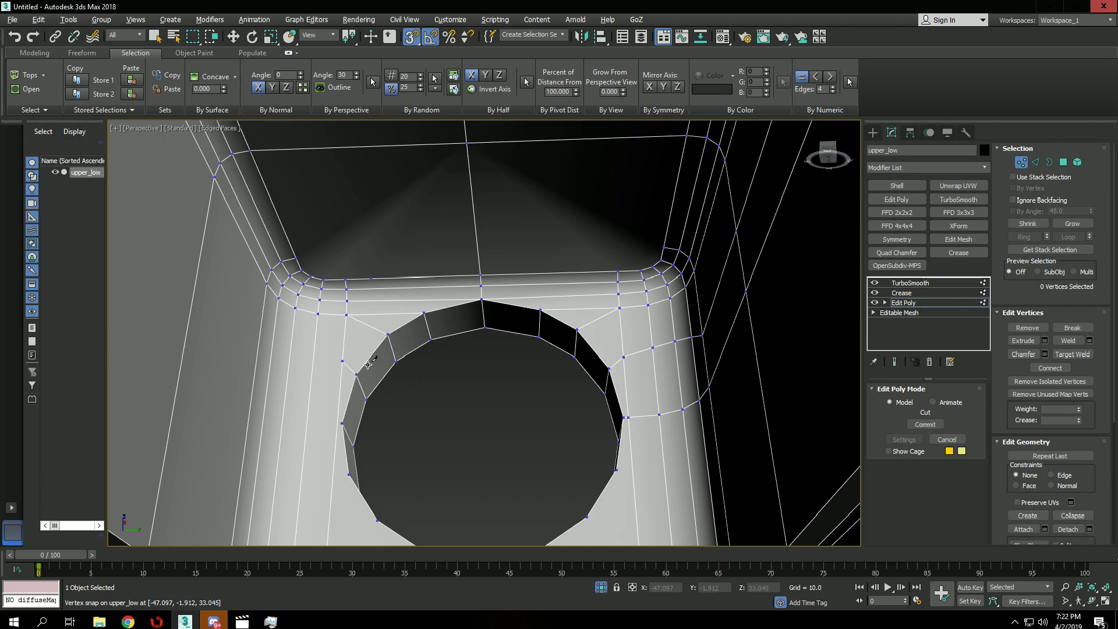
{"action": "right_click", "coordinate": [368, 427]}
{"action": "scroll", "coordinate": [342, 428], "scroll_direction": "up", "scroll_amount": 4}
{"action": "scroll", "coordinate": [347, 420], "scroll_direction": "down", "scroll_amount": 4}
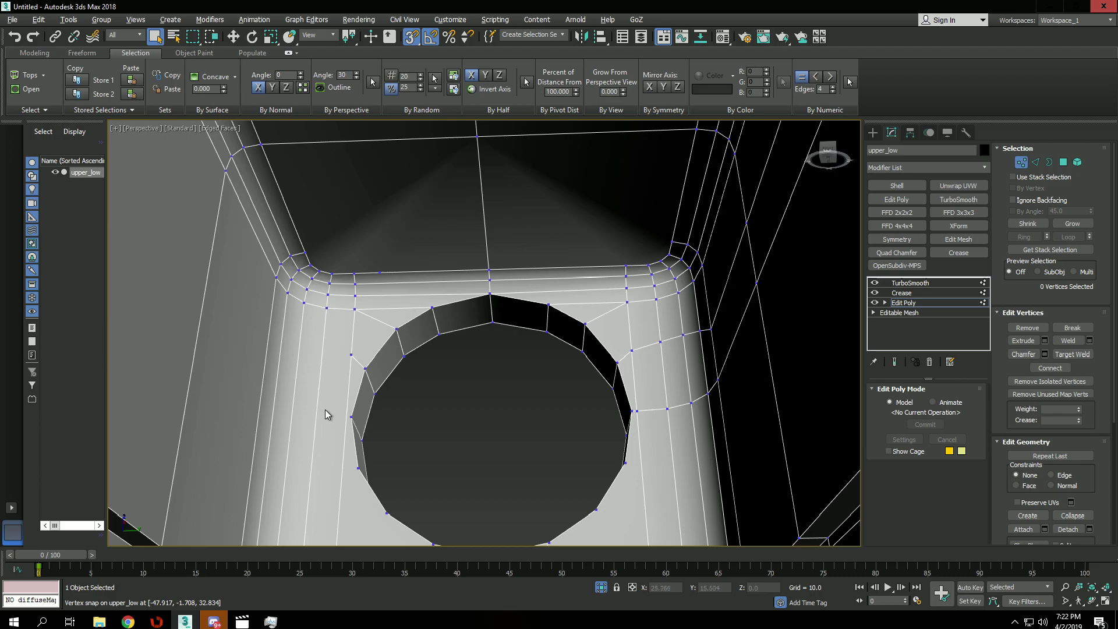
Connect the vertical edges of the -Y rounded corner and inner side wall with a new line of edges
{"action": "key", "text": "2"}
{"action": "left_click", "coordinate": [318, 417]}
{"action": "left_click", "coordinate": [294, 404], "text": "ctrl"}
{"action": "middle_click_drag", "start_coordinate": [311, 402], "coordinate": [352, 327], "text": "alt"}
{"action": "left_click", "coordinate": [405, 337]}
{"action": "left_click", "coordinate": [393, 334]}
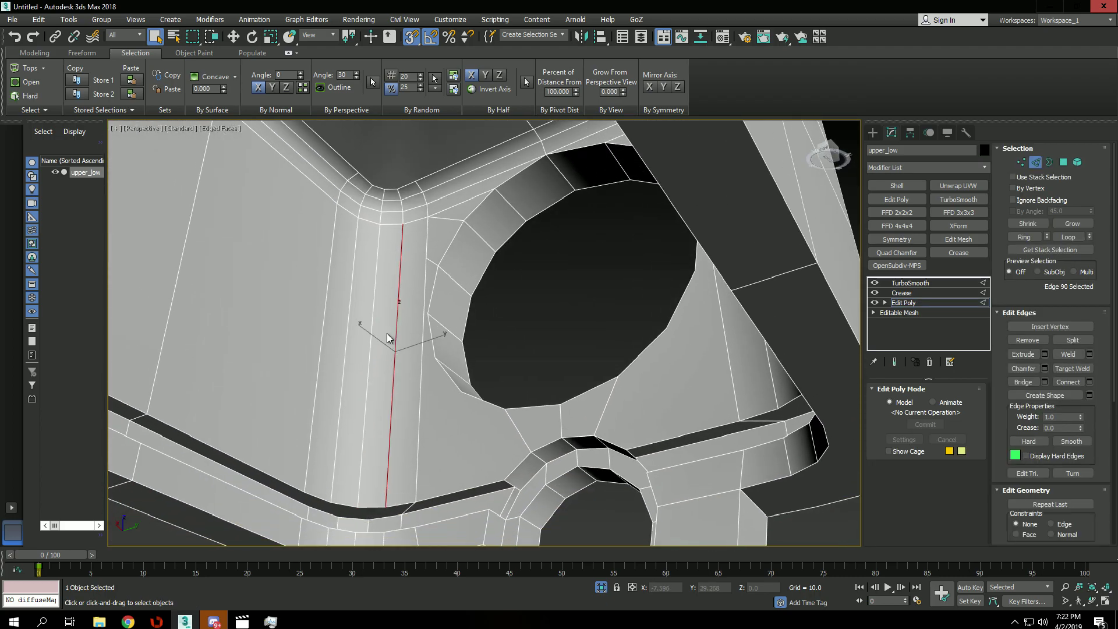
{"action": "left_click", "coordinate": [372, 329], "text": "ctrl"}
{"action": "left_click", "coordinate": [347, 317], "text": "ctrl"}
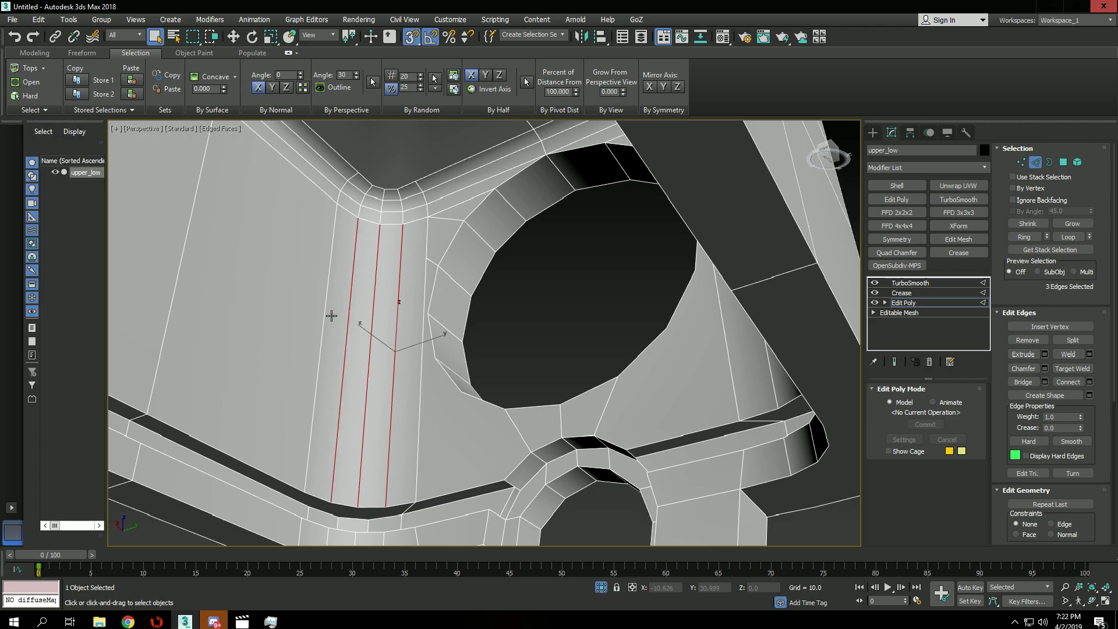
{"action": "left_click", "coordinate": [326, 307], "text": "ctrl"}
{"action": "scroll", "coordinate": [349, 311], "scroll_direction": "down", "scroll_amount": 5}
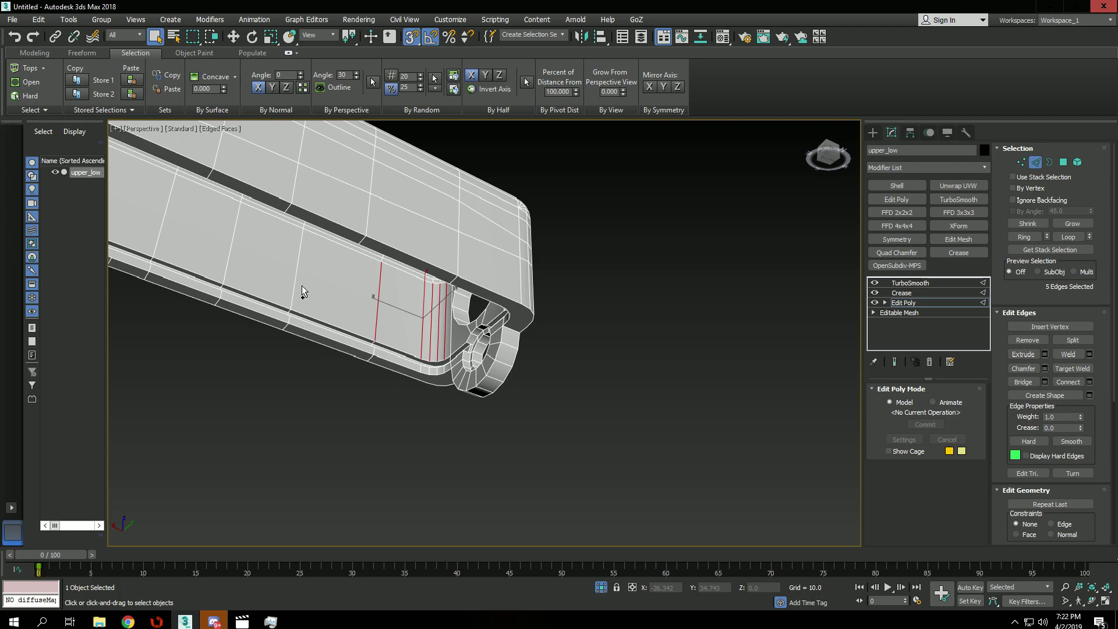
{"action": "middle_click_drag", "start_coordinate": [297, 282], "coordinate": [348, 298]}
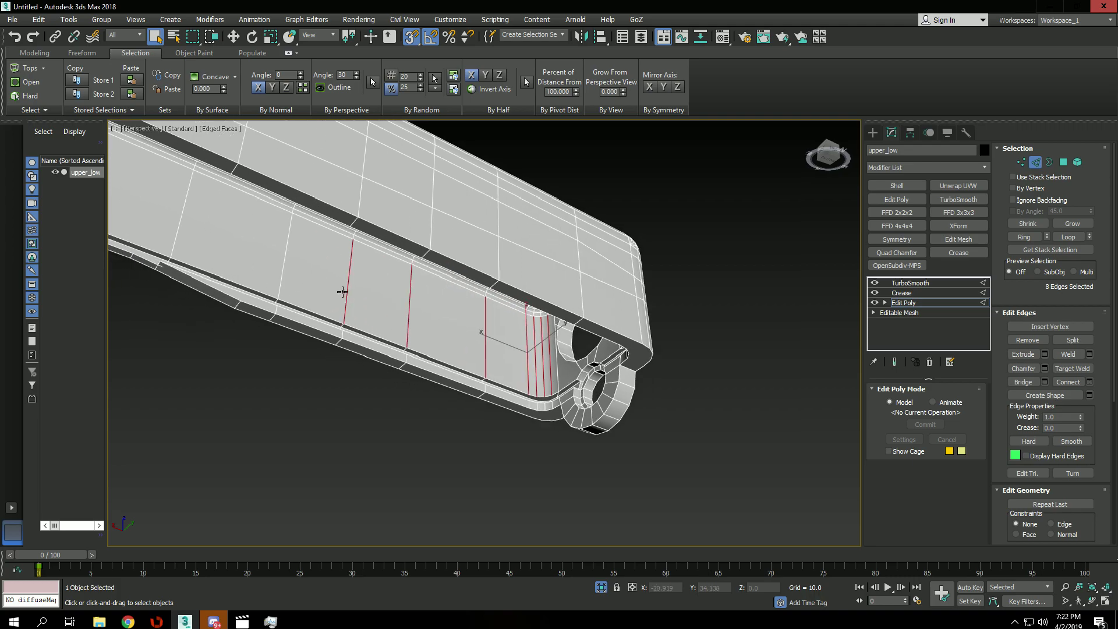
{"action": "middle_click_drag", "start_coordinate": [266, 268], "coordinate": [313, 271]}
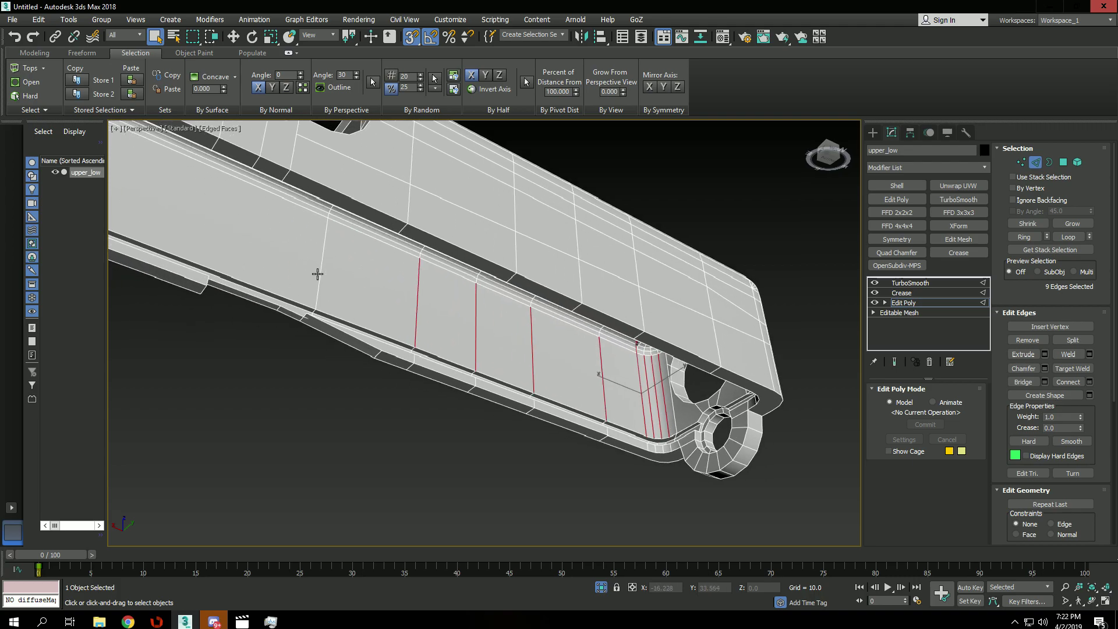
{"action": "scroll", "coordinate": [407, 290], "scroll_direction": "down", "scroll_amount": 2}
{"action": "key", "text": "ctrl+shift+e"}
Cut an edge linking the new -Y edge line to the barrel hole's side vertex
{"action": "middle_click_drag", "start_coordinate": [444, 342], "coordinate": [567, 396], "text": "alt"}
{"action": "scroll", "coordinate": [570, 392], "scroll_direction": "up", "scroll_amount": 5}
{"action": "key", "text": "1"}
{"action": "key", "text": "alt+c"}
{"action": "left_click", "coordinate": [527, 353]}
{"action": "right_click", "coordinate": [527, 354]}
Select the -Y edge line along the corner and wall and move it vertically, snapped level with the barrel hole's side vertex
{"action": "key", "text": "2"}
{"action": "left_click", "coordinate": [511, 372]}
{"action": "left_click", "coordinate": [477, 396], "text": "ctrl"}
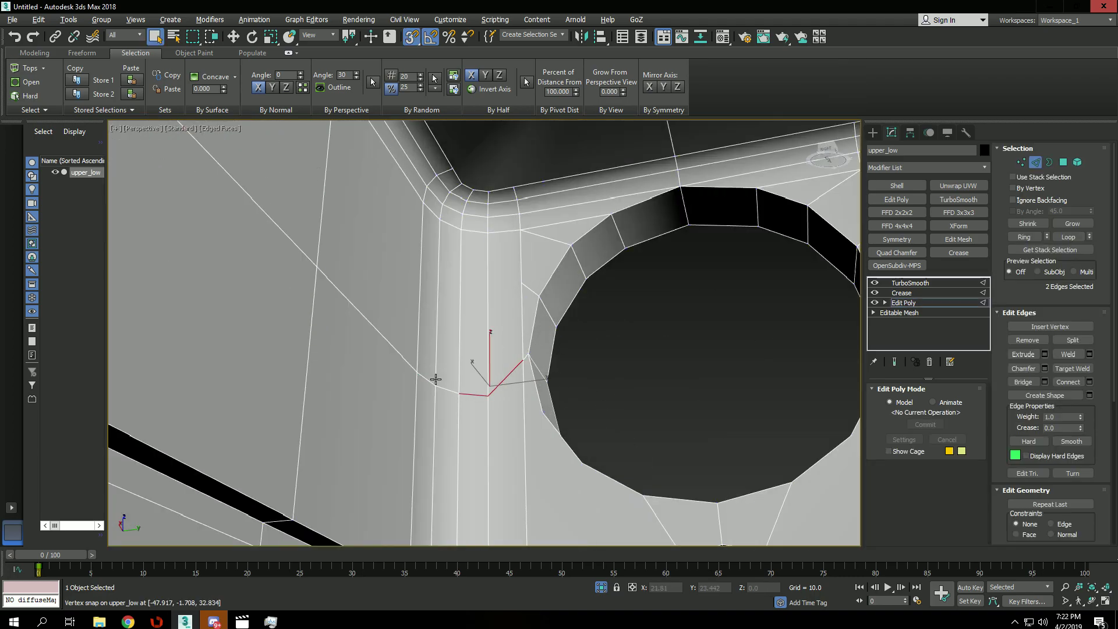
{"action": "left_click", "coordinate": [446, 386], "text": "ctrl"}
{"action": "left_click", "coordinate": [424, 378], "text": "ctrl"}
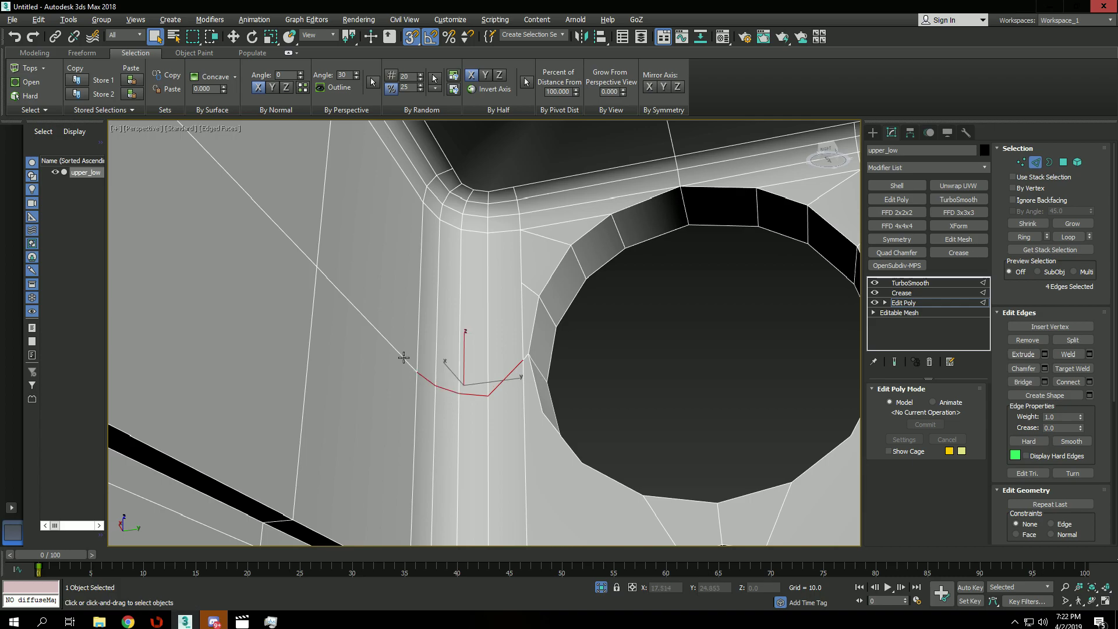
{"action": "left_click", "coordinate": [402, 356], "text": "ctrl"}
{"action": "scroll", "coordinate": [338, 282], "scroll_direction": "down", "scroll_amount": 2}
{"action": "scroll", "coordinate": [339, 286], "scroll_direction": "down", "scroll_amount": 3}
{"action": "left_click", "coordinate": [239, 196], "text": "ctrl"}
{"action": "left_click", "coordinate": [351, 309], "text": "ctrl"}
{"action": "scroll", "coordinate": [351, 309], "scroll_direction": "up", "scroll_amount": 3}
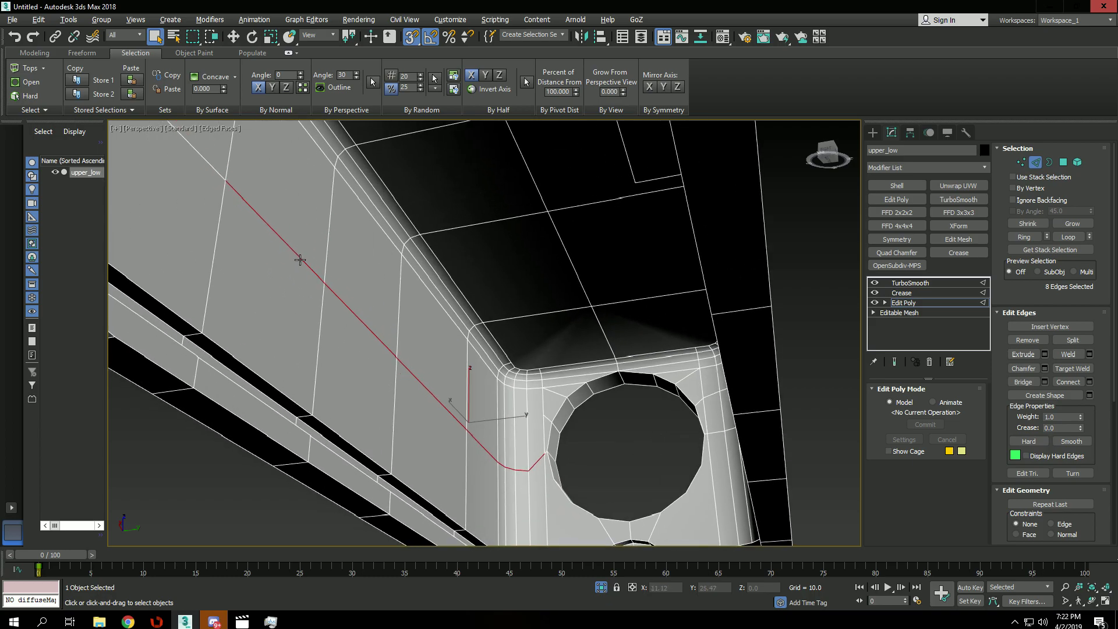
{"action": "left_click", "coordinate": [209, 169], "text": "ctrl"}
{"action": "scroll", "coordinate": [271, 188], "scroll_direction": "down", "scroll_amount": 5}
{"action": "middle_click_drag", "start_coordinate": [274, 185], "coordinate": [322, 295]}
{"action": "key", "text": "ctrl+alt+c"}
{"action": "key", "text": "ctrl+z"}
{"action": "scroll", "coordinate": [330, 296], "scroll_direction": "up", "scroll_amount": 3}
{"action": "key", "text": "w"}
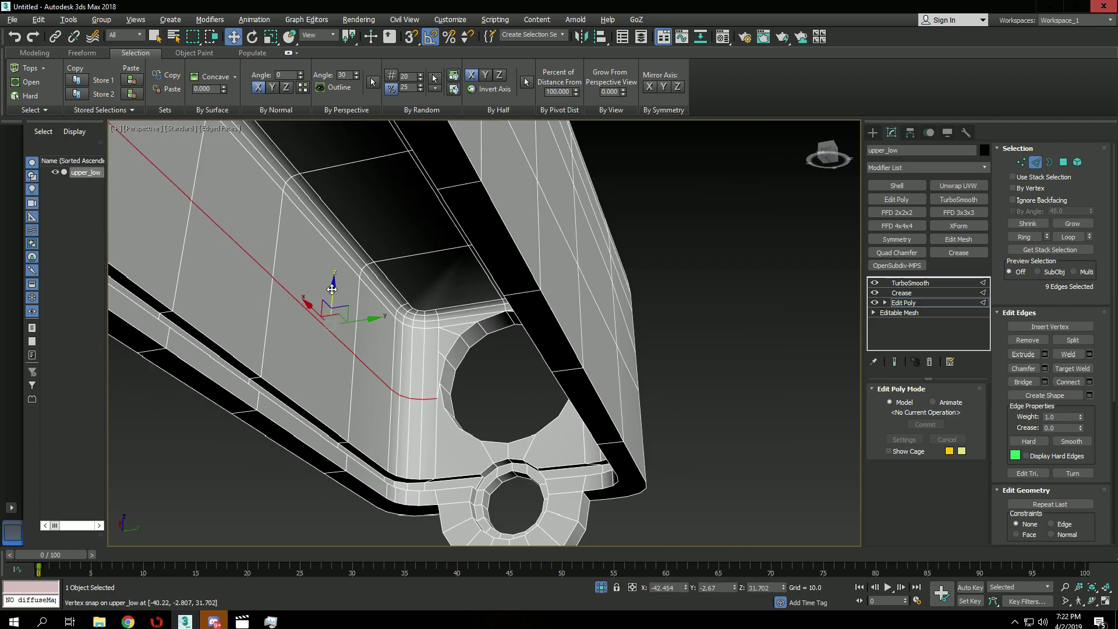
{"action": "left_click_drag", "start_coordinate": [330, 294], "coordinate": [483, 362]}
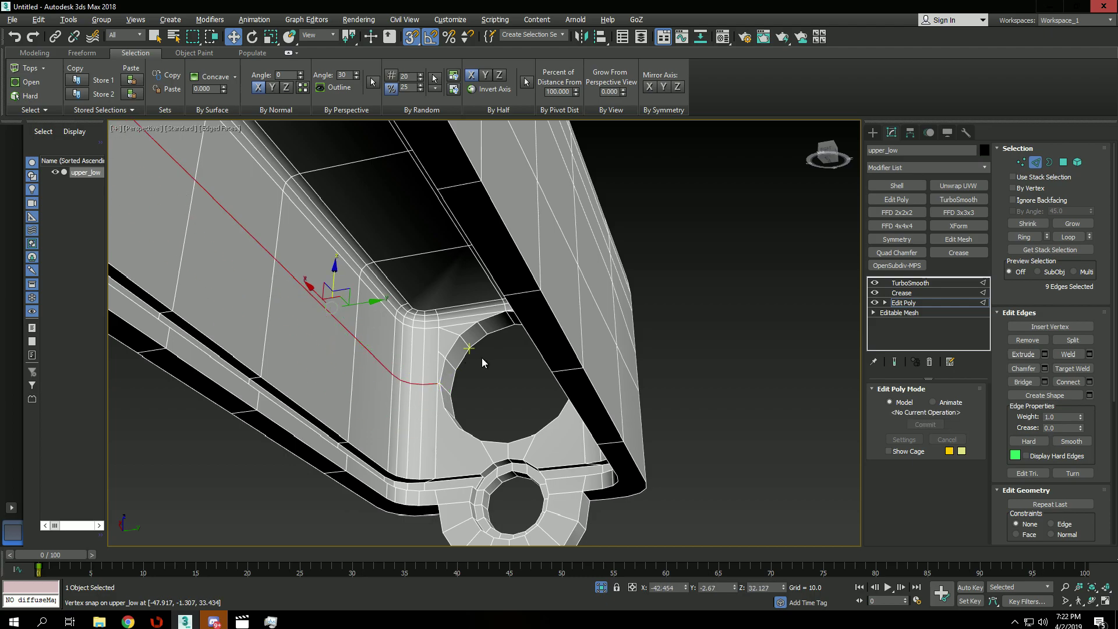
{"action": "scroll", "coordinate": [430, 230], "scroll_direction": "up", "scroll_amount": 2}
{"action": "scroll", "coordinate": [501, 292], "scroll_direction": "down", "scroll_amount": 4}
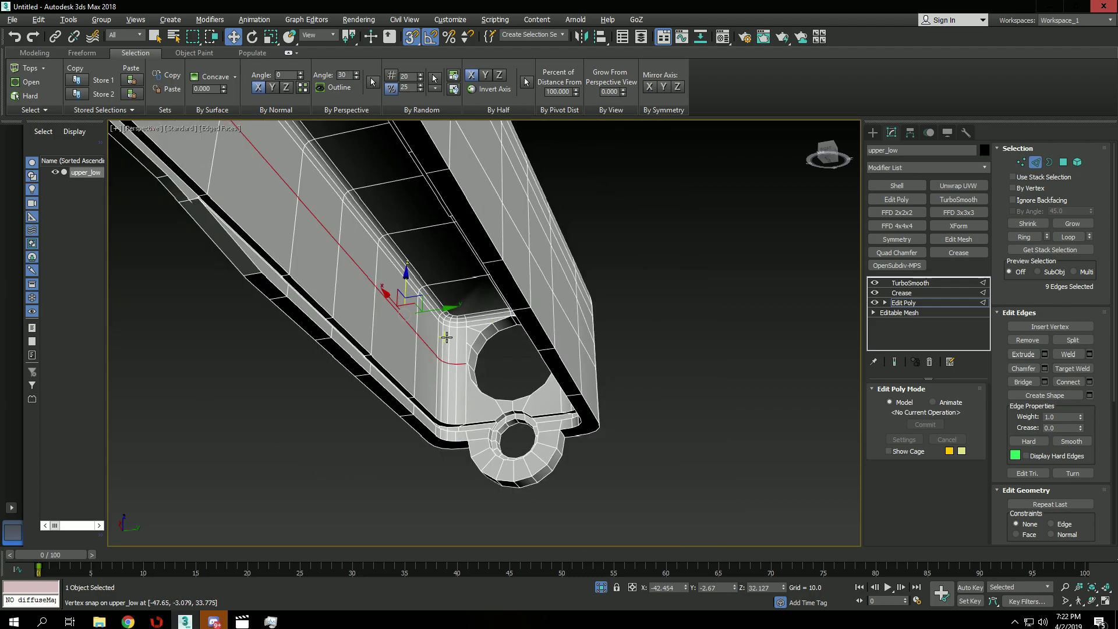
Cut diagonal edges from the barrel hole's lower vertices down to the bottom corner vertices on both sides
{"action": "scroll", "coordinate": [466, 335], "scroll_direction": "up", "scroll_amount": 4}
{"action": "key", "text": "1"}
{"action": "key", "text": "alt+c"}
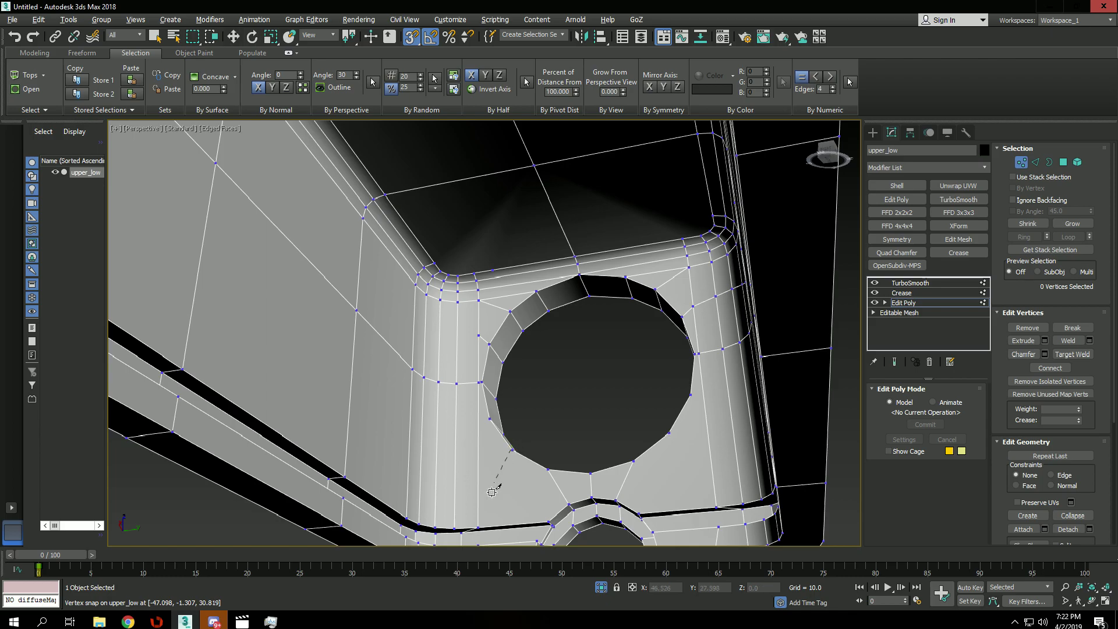
{"action": "left_click", "coordinate": [478, 528]}
{"action": "right_click", "coordinate": [479, 526]}
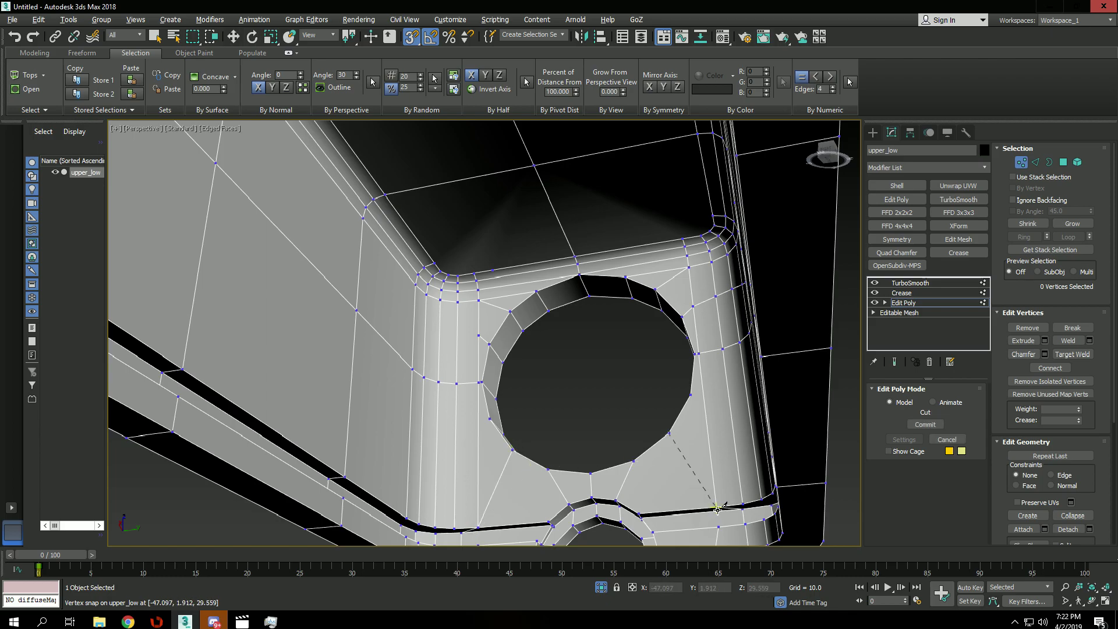
{"action": "right_click", "coordinate": [736, 462]}
Cut a lower edge line from beside the barrel hole across the +Y rounded inner corner
{"action": "left_click", "coordinate": [697, 403]}
{"action": "key", "text": "s"}
{"action": "left_click", "coordinate": [705, 406]}
{"action": "middle_click_drag", "start_coordinate": [706, 407], "coordinate": [747, 412], "text": "alt"}
{"action": "right_click", "coordinate": [554, 406]}
{"action": "middle_click_drag", "start_coordinate": [365, 407], "coordinate": [674, 425], "text": "alt"}
{"action": "left_click", "coordinate": [580, 395]}
{"action": "middle_click_drag", "start_coordinate": [580, 395], "coordinate": [637, 395], "text": "alt"}
{"action": "key", "text": "alt+c"}
{"action": "key", "text": "s"}
{"action": "left_click", "coordinate": [582, 397]}
{"action": "key", "text": "s"}
{"action": "left_click", "coordinate": [652, 396]}
{"action": "right_click", "coordinate": [658, 399]}
{"action": "middle_click_drag", "start_coordinate": [656, 395], "coordinate": [530, 357], "text": "alt"}
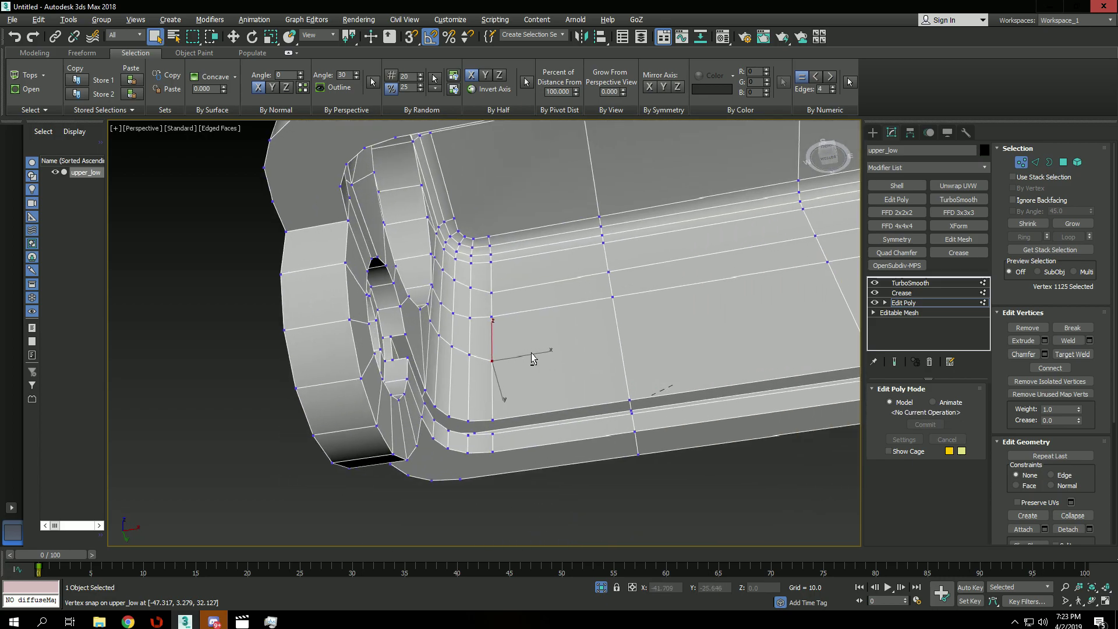
Extend the lower cut from the +Y corner along the inner side wall to its rear edge
{"action": "middle_click_drag", "start_coordinate": [639, 347], "coordinate": [357, 367]}
{"action": "scroll", "coordinate": [631, 335], "scroll_direction": "down", "scroll_amount": 3}
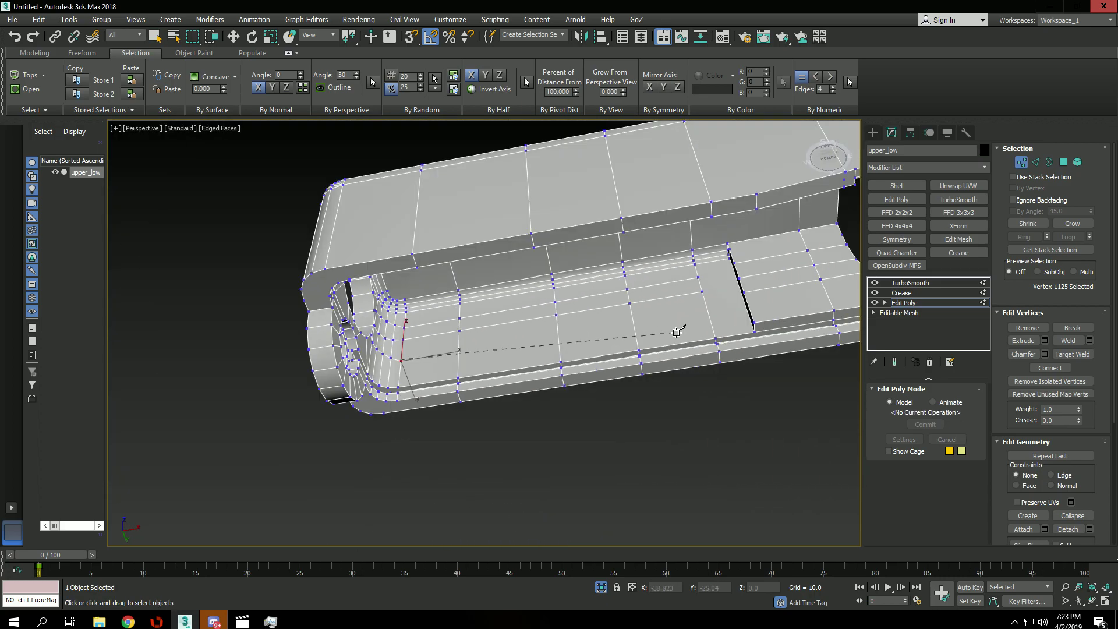
{"action": "scroll", "coordinate": [678, 332], "scroll_direction": "up", "scroll_amount": 2}
{"action": "left_click", "coordinate": [719, 306]}
{"action": "right_click", "coordinate": [727, 307]}
Cut a matching lower edge line from beside the barrel hole across the -Y rounded corner and along the inner side wall
{"action": "middle_click_drag", "start_coordinate": [728, 306], "coordinate": [542, 299], "text": "alt"}
{"action": "left_click", "coordinate": [757, 368]}
{"action": "scroll", "coordinate": [757, 367], "scroll_direction": "up", "scroll_amount": 3}
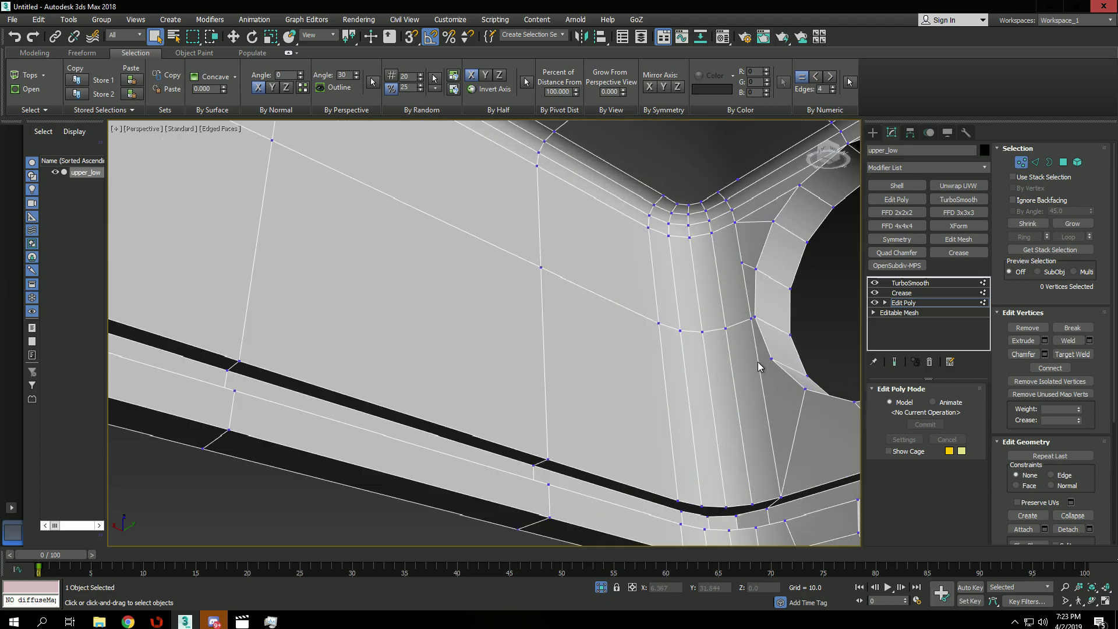
{"action": "left_click", "coordinate": [762, 380]}
{"action": "scroll", "coordinate": [499, 344], "scroll_direction": "down", "scroll_amount": 2}
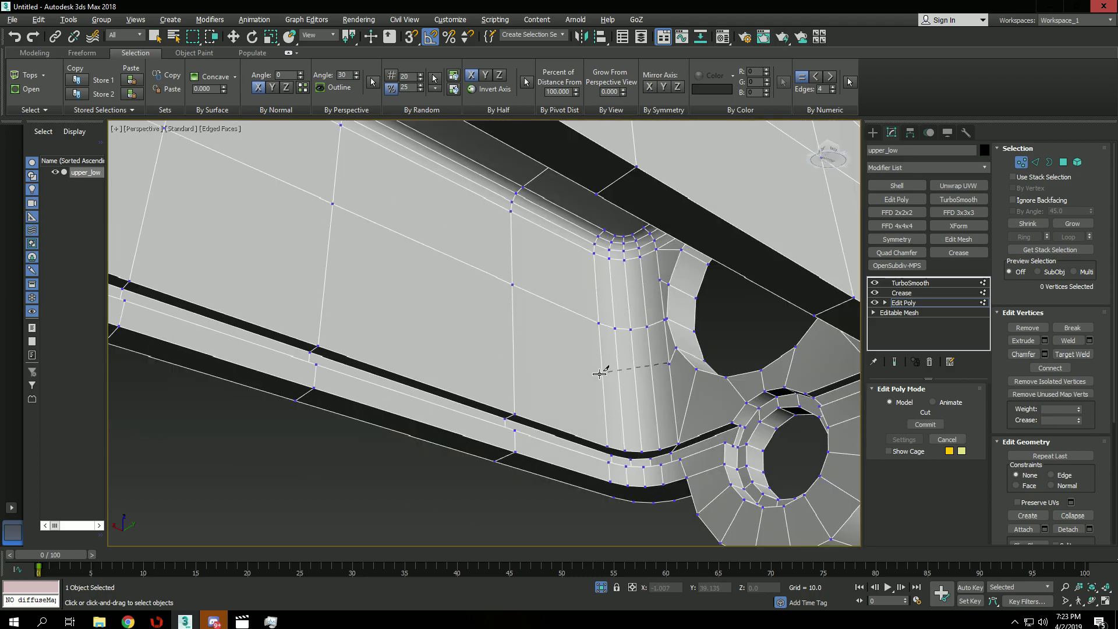
{"action": "middle_click_drag", "start_coordinate": [555, 363], "coordinate": [362, 275], "text": "alt"}
{"action": "scroll", "coordinate": [672, 337], "scroll_direction": "up", "scroll_amount": 2}
{"action": "right_click", "coordinate": [735, 350]}
Finish the lower cut and add an upper edge line from the barrel hole across the -Y rounded corner and along the inner side wall
{"action": "scroll", "coordinate": [746, 361], "scroll_direction": "up", "scroll_amount": 2}
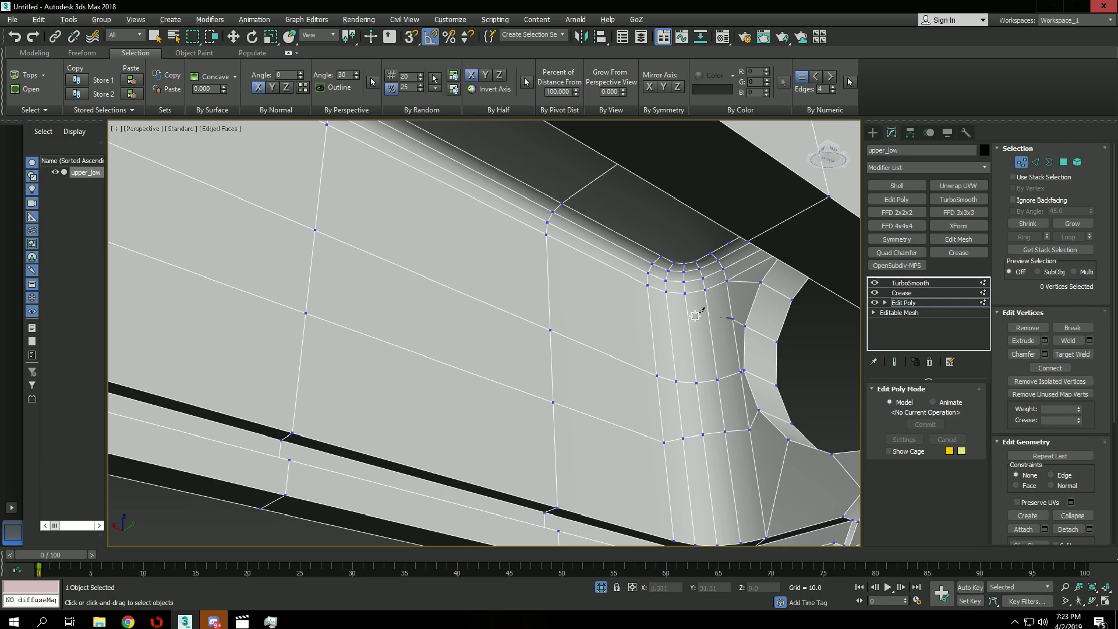
{"action": "scroll", "coordinate": [491, 282], "scroll_direction": "down", "scroll_amount": 2}
{"action": "middle_click_drag", "start_coordinate": [491, 282], "coordinate": [637, 340]}
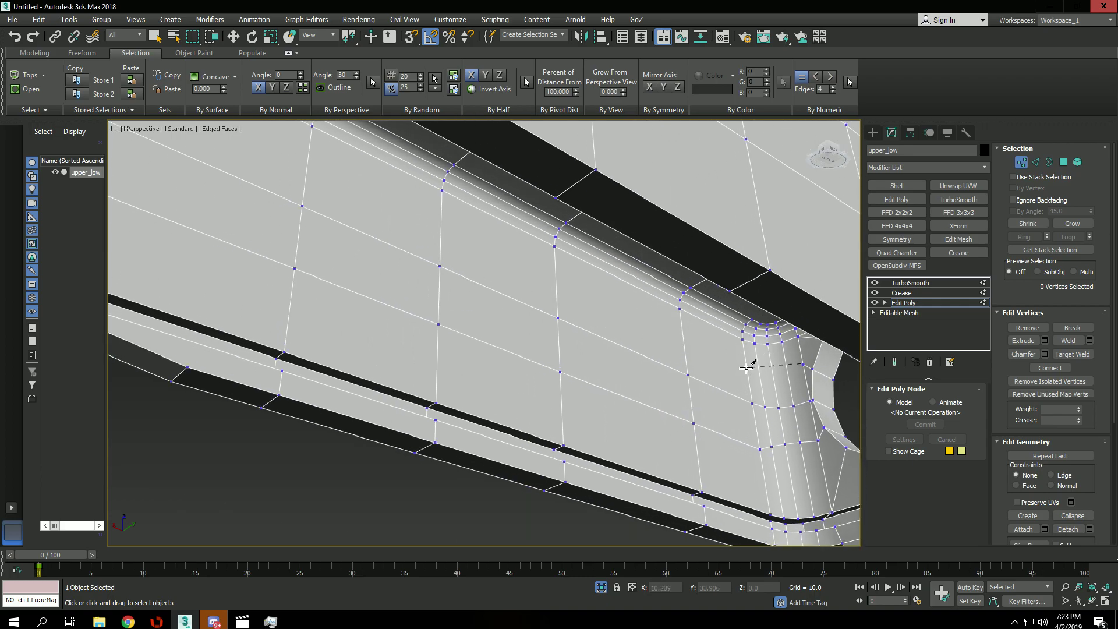
{"action": "scroll", "coordinate": [486, 270], "scroll_direction": "up", "scroll_amount": 1}
{"action": "left_click", "coordinate": [373, 203]}
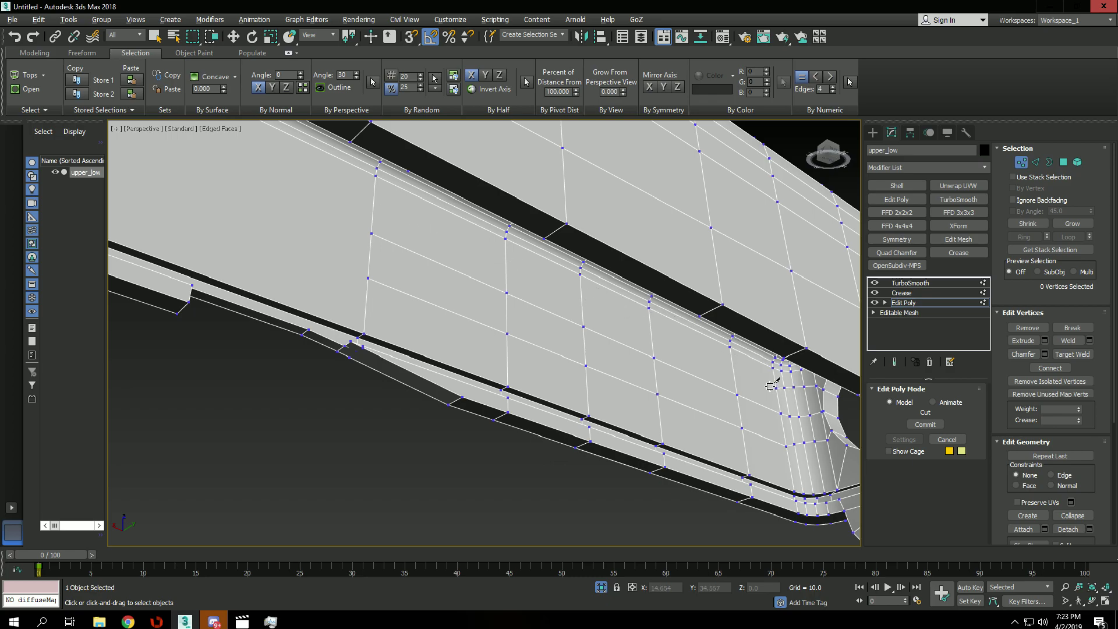
{"action": "right_click", "coordinate": [373, 202]}
{"action": "key", "text": "2"}
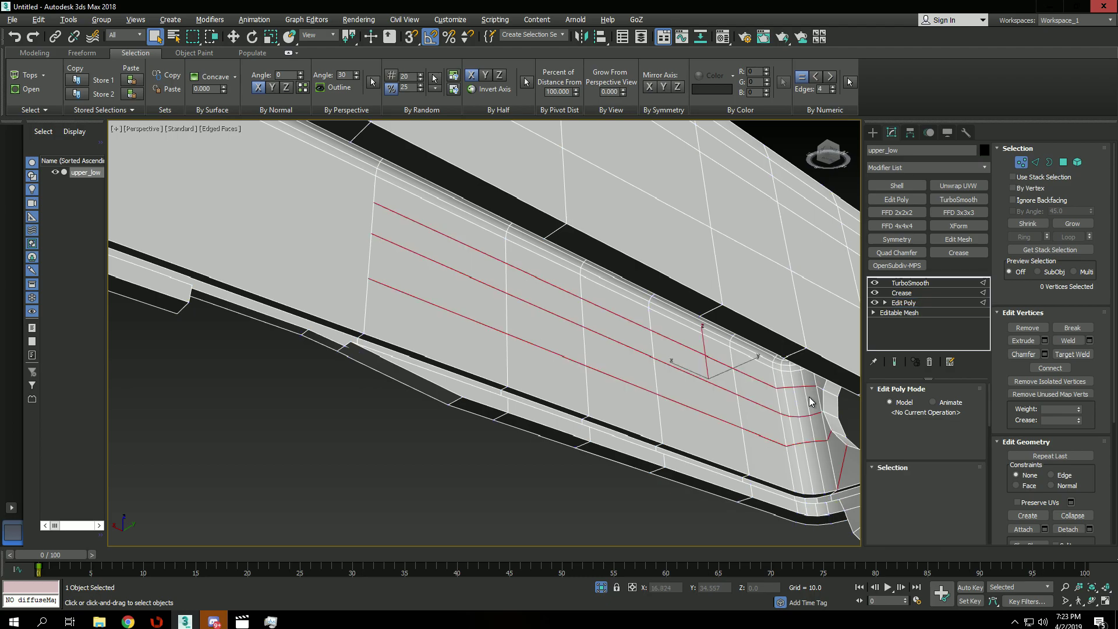
Select all hard edges and inspect the slide's end result with the edge lines hidden
{"action": "scroll", "coordinate": [778, 410], "scroll_direction": "down", "scroll_amount": 3}
{"action": "scroll", "coordinate": [777, 410], "scroll_direction": "down", "scroll_amount": 2}
{"action": "middle_click_drag", "start_coordinate": [778, 410], "coordinate": [710, 251], "text": "alt"}
{"action": "left_click", "coordinate": [710, 251]}
{"action": "left_click", "coordinate": [21, 98]}
{"action": "key", "text": "ctrl+q"}
{"action": "scroll", "coordinate": [647, 332], "scroll_direction": "up", "scroll_amount": 4}
{"action": "key", "text": "F4"}
{"action": "scroll", "coordinate": [626, 334], "scroll_direction": "down", "scroll_amount": 4}
{"action": "middle_click_drag", "start_coordinate": [627, 335], "coordinate": [593, 359], "text": "alt"}
{"action": "scroll", "coordinate": [591, 303], "scroll_direction": "up", "scroll_amount": 3}
{"action": "middle_click_drag", "start_coordinate": [591, 302], "coordinate": [506, 326], "text": "alt"}
{"action": "middle_click_drag", "start_coordinate": [507, 326], "coordinate": [468, 192]}
{"action": "scroll", "coordinate": [427, 317], "scroll_direction": "down", "scroll_amount": 5}
{"action": "middle_click_drag", "start_coordinate": [427, 317], "coordinate": [457, 281], "text": "alt"}
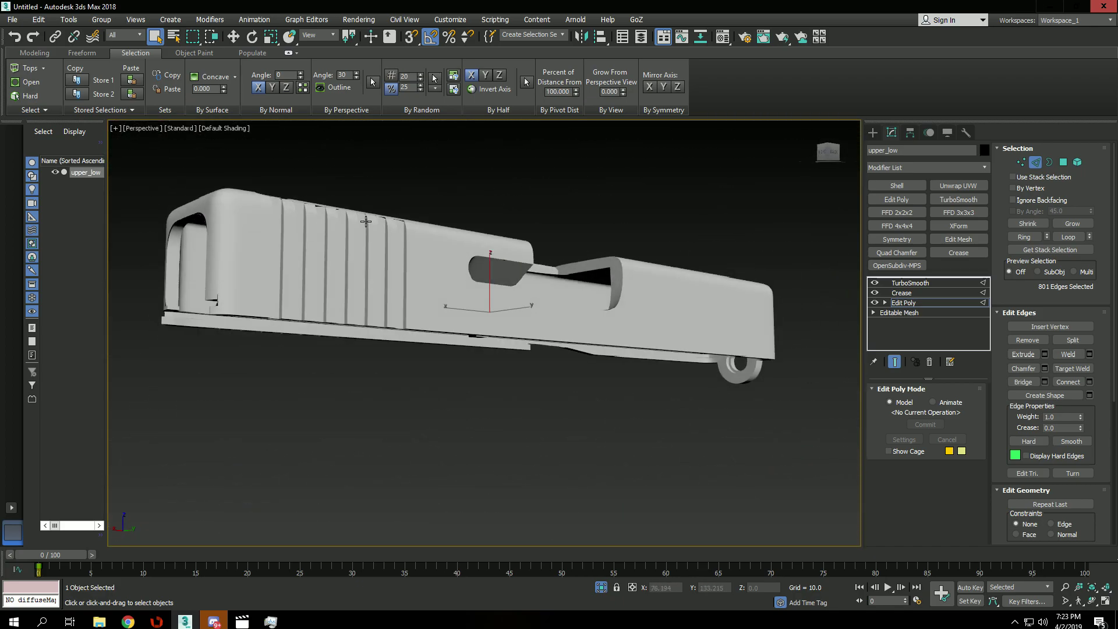
Examine the rear serrations' upper ends up close with the mesh edges displayed
{"action": "scroll", "coordinate": [366, 221], "scroll_direction": "up", "scroll_amount": 5}
{"action": "middle_click_drag", "start_coordinate": [366, 221], "coordinate": [351, 260], "text": "alt"}
{"action": "middle_click_drag", "start_coordinate": [373, 408], "coordinate": [403, 284]}
{"action": "middle_click_drag", "start_coordinate": [331, 381], "coordinate": [438, 310]}
{"action": "key", "text": "ctrl+q"}
{"action": "key", "text": "F4"}
{"action": "scroll", "coordinate": [333, 319], "scroll_direction": "up", "scroll_amount": 2}
{"action": "scroll", "coordinate": [333, 319], "scroll_direction": "up", "scroll_amount": 3}
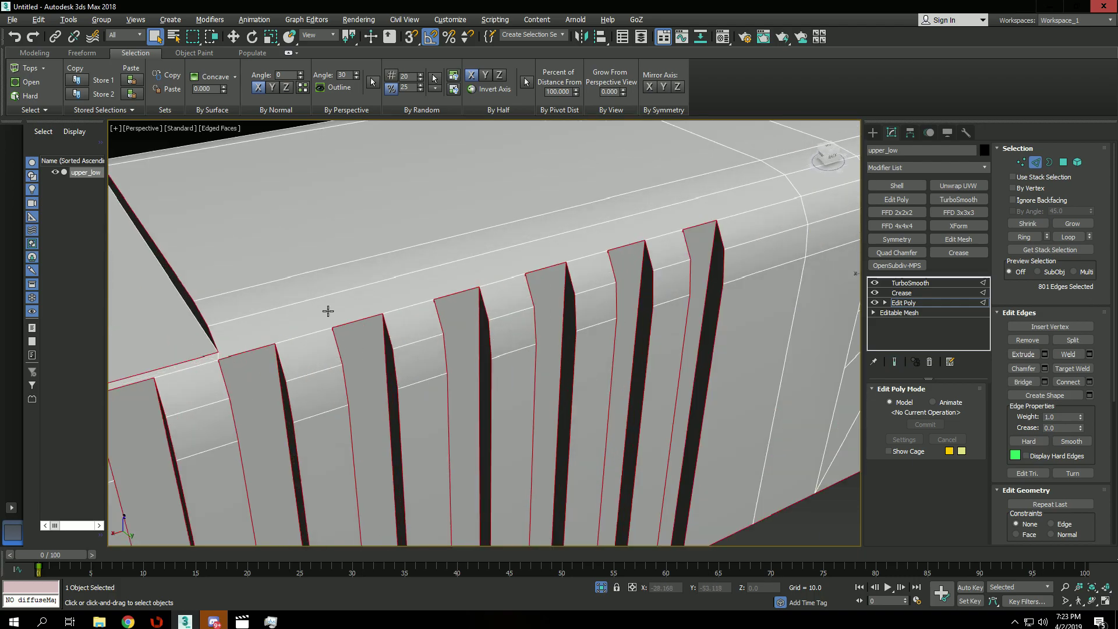
{"action": "key", "text": "1"}
{"action": "left_click", "coordinate": [382, 313]}
{"action": "scroll", "coordinate": [387, 239], "scroll_direction": "down", "scroll_amount": 6}
Reselect the hard edges and inspect the end result inside the slide, from the ejection cutout to the front inner corner
{"action": "middle_click_drag", "start_coordinate": [504, 308], "coordinate": [576, 247], "text": "alt"}
{"action": "scroll", "coordinate": [549, 353], "scroll_direction": "down", "scroll_amount": 5}
{"action": "key", "text": "2"}
{"action": "left_click", "coordinate": [576, 247]}
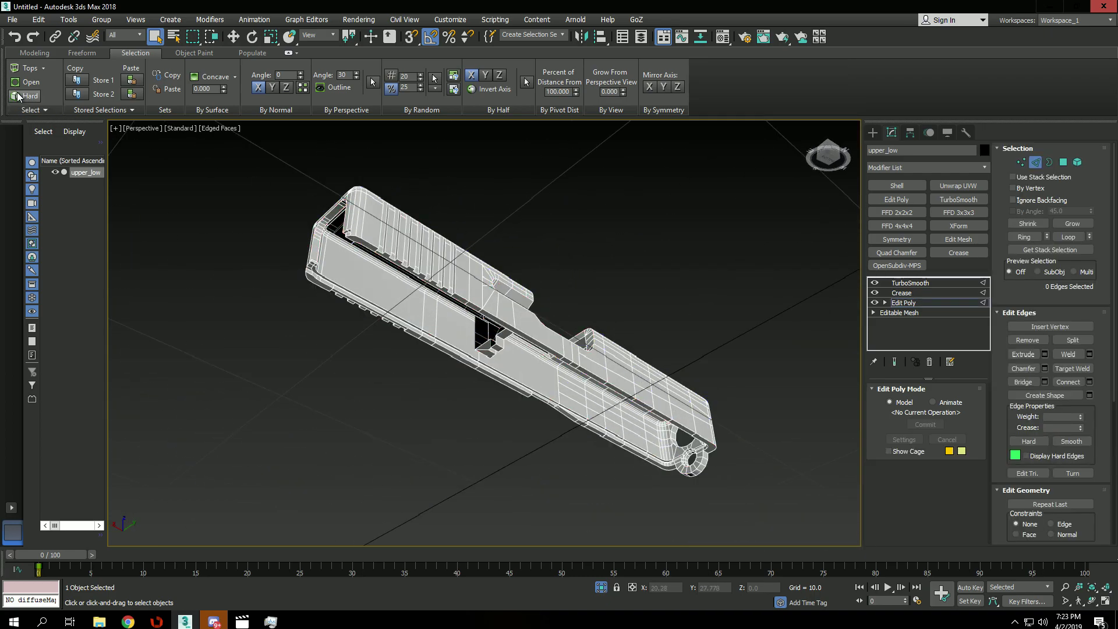
{"action": "left_click", "coordinate": [18, 97]}
{"action": "scroll", "coordinate": [527, 390], "scroll_direction": "up", "scroll_amount": 6}
{"action": "key", "text": "ctrl+e"}
{"action": "key", "text": "F4"}
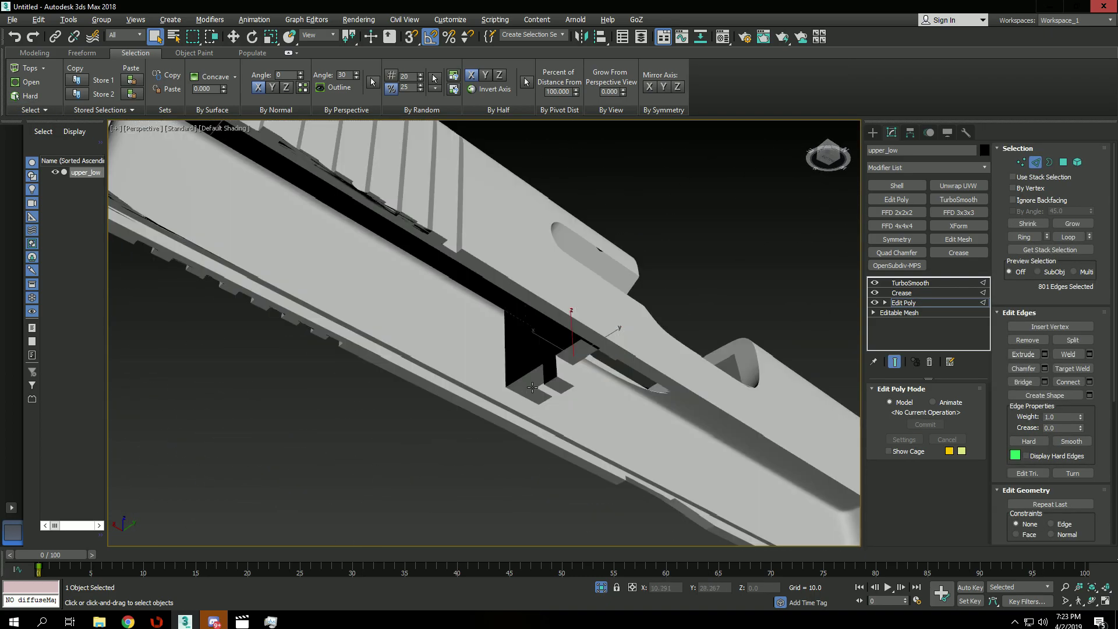
{"action": "scroll", "coordinate": [532, 387], "scroll_direction": "up", "scroll_amount": 2}
{"action": "scroll", "coordinate": [266, 299], "scroll_direction": "up", "scroll_amount": 2}
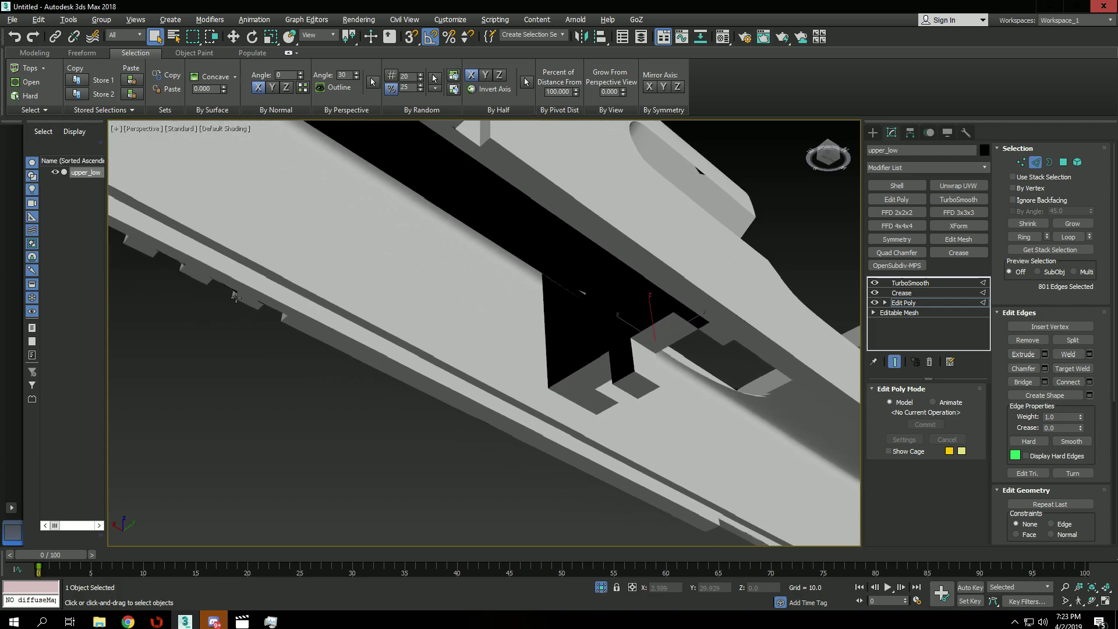
{"action": "scroll", "coordinate": [263, 303], "scroll_direction": "down", "scroll_amount": 6}
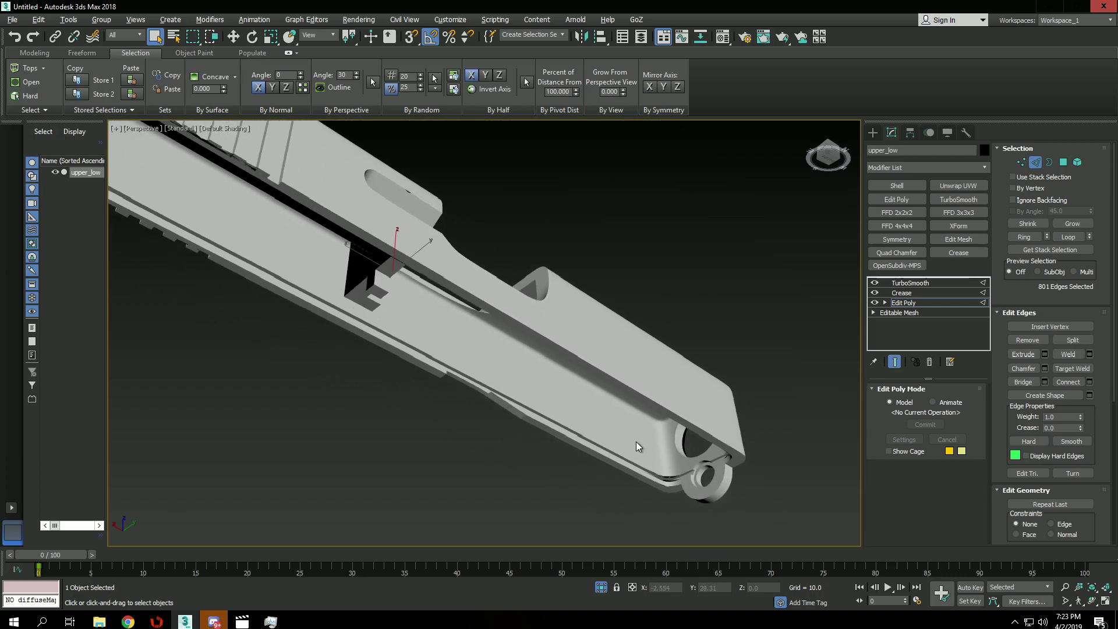
{"action": "scroll", "coordinate": [640, 448], "scroll_direction": "up", "scroll_amount": 6}
{"action": "scroll", "coordinate": [636, 444], "scroll_direction": "up", "scroll_amount": 3}
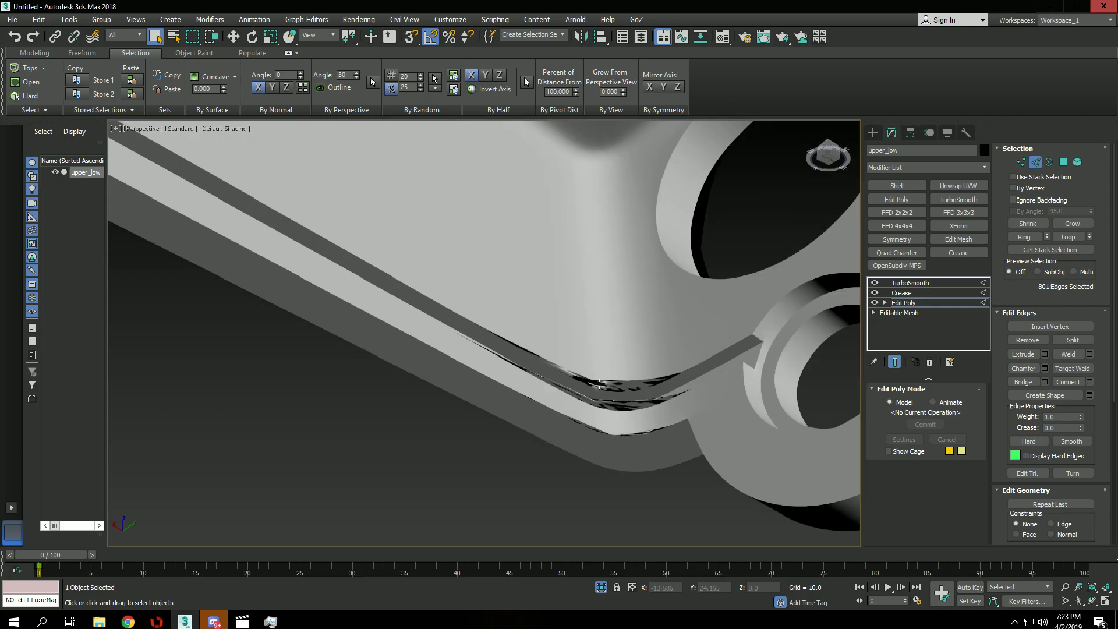
Cut connecting edges between opposite vertices across the upper ledge below the -Y rounded inner corner, using vertex snapping
{"action": "key", "text": "ctrl+e"}
{"action": "key", "text": "F4"}
{"action": "key", "text": "1"}
{"action": "scroll", "coordinate": [600, 392], "scroll_direction": "up", "scroll_amount": 3}
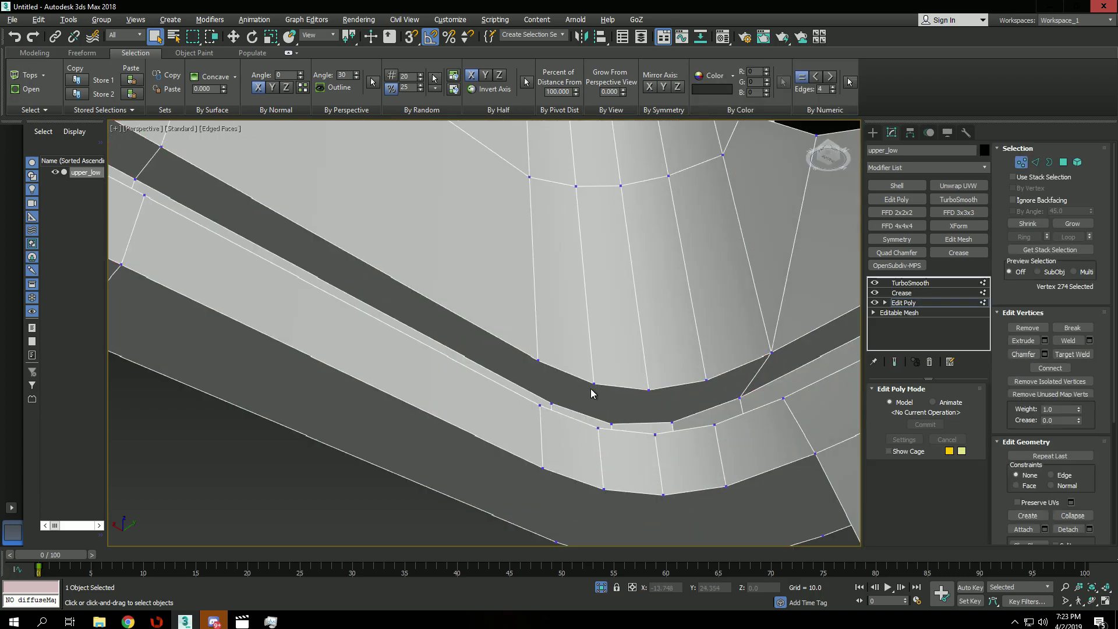
{"action": "left_click", "coordinate": [536, 362]}
{"action": "middle_click_drag", "start_coordinate": [536, 362], "coordinate": [562, 400], "text": "alt"}
{"action": "scroll", "coordinate": [561, 400], "scroll_direction": "up", "scroll_amount": 3}
{"action": "key", "text": "alt+c"}
{"action": "key", "text": "s"}
{"action": "left_click", "coordinate": [523, 319]}
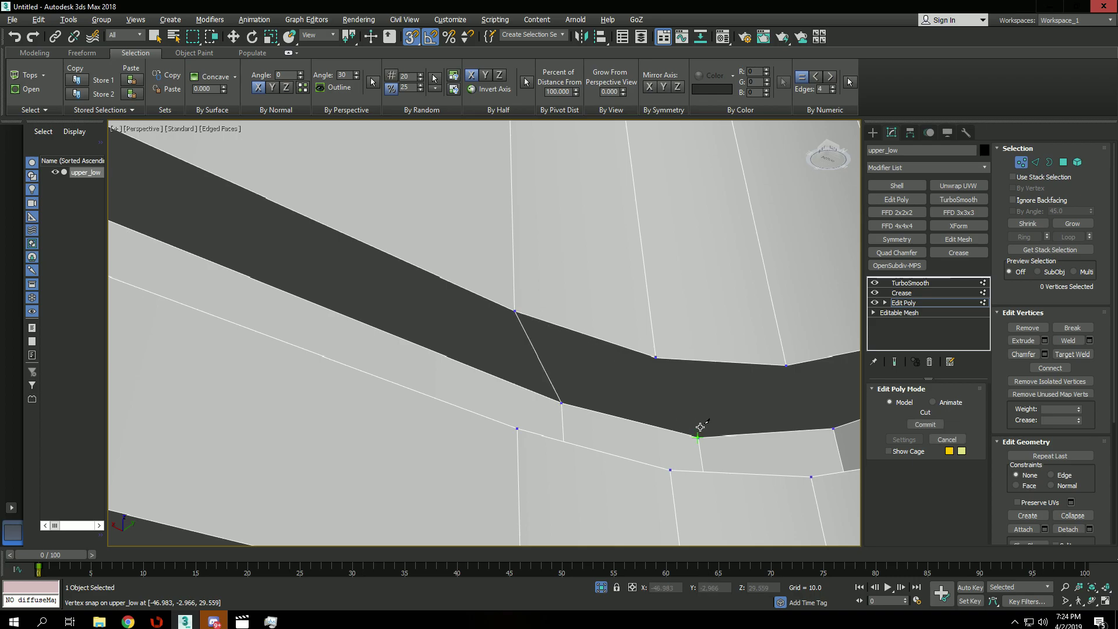
{"action": "middle_click_drag", "start_coordinate": [655, 356], "coordinate": [706, 399], "text": "alt"}
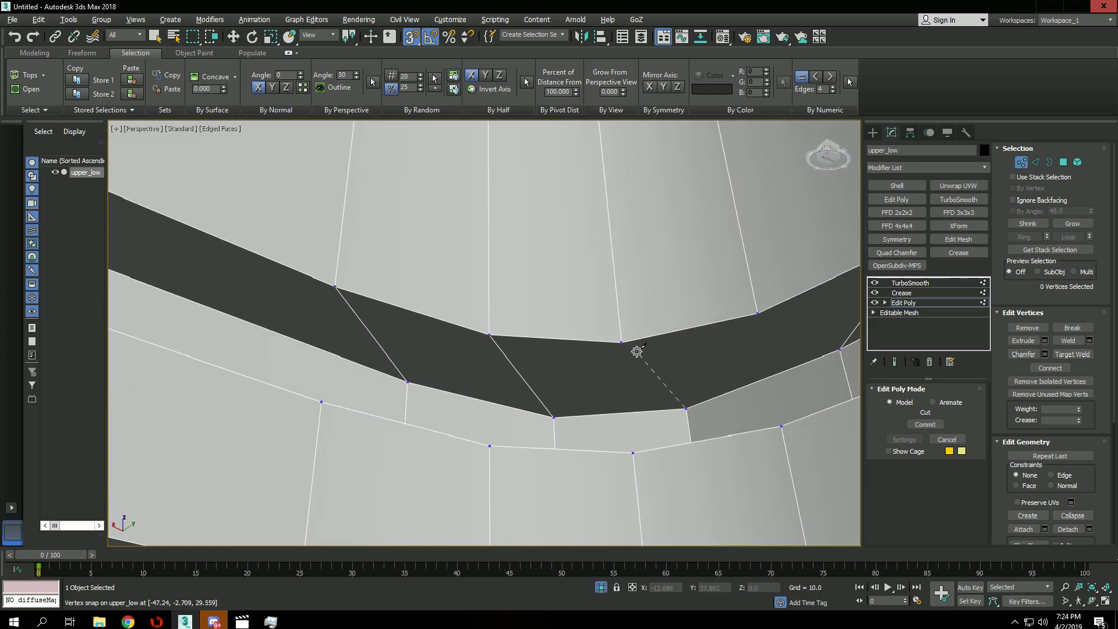
{"action": "middle_click_drag", "start_coordinate": [686, 337], "coordinate": [632, 350], "text": "alt"}
{"action": "left_click", "coordinate": [617, 335]}
{"action": "right_click", "coordinate": [670, 333]}
Cut connecting edges between opposite vertices across the lower ledge of the groove at the -Y rounded corner
{"action": "key", "text": "2"}
{"action": "left_click", "coordinate": [737, 315]}
{"action": "middle_click_drag", "start_coordinate": [736, 315], "coordinate": [452, 335], "text": "alt"}
{"action": "middle_click_drag", "start_coordinate": [334, 371], "coordinate": [402, 444]}
{"action": "left_click", "coordinate": [299, 325]}
{"action": "middle_click_drag", "start_coordinate": [298, 325], "coordinate": [342, 339]}
{"action": "key", "text": "1"}
{"action": "left_click", "coordinate": [382, 356]}
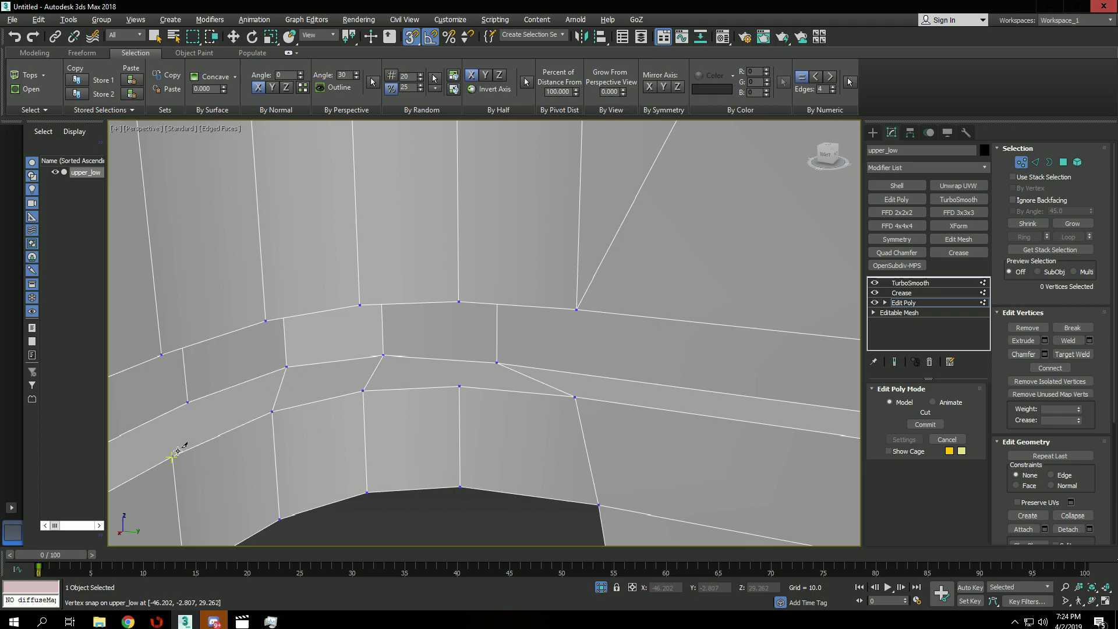
{"action": "right_click", "coordinate": [471, 388]}
{"action": "left_click", "coordinate": [460, 387]}
Cut matching connecting edges across the lower groove ledge at the +Y rounded corner
{"action": "middle_click_drag", "start_coordinate": [452, 381], "coordinate": [670, 364], "text": "alt"}
{"action": "scroll", "coordinate": [368, 372], "scroll_direction": "down", "scroll_amount": 3}
{"action": "scroll", "coordinate": [487, 372], "scroll_direction": "down", "scroll_amount": 5}
{"action": "scroll", "coordinate": [449, 313], "scroll_direction": "up", "scroll_amount": 3}
{"action": "scroll", "coordinate": [543, 368], "scroll_direction": "down", "scroll_amount": 3}
{"action": "middle_click_drag", "start_coordinate": [670, 364], "coordinate": [470, 387]}
{"action": "scroll", "coordinate": [380, 354], "scroll_direction": "up", "scroll_amount": 4}
{"action": "middle_click_drag", "start_coordinate": [590, 386], "coordinate": [568, 379], "text": "alt"}
{"action": "scroll", "coordinate": [564, 379], "scroll_direction": "up", "scroll_amount": 2}
{"action": "scroll", "coordinate": [616, 382], "scroll_direction": "up", "scroll_amount": 3}
{"action": "scroll", "coordinate": [617, 382], "scroll_direction": "down", "scroll_amount": 3}
{"action": "scroll", "coordinate": [568, 378], "scroll_direction": "up", "scroll_amount": 2}
{"action": "key", "text": "2"}
{"action": "left_click", "coordinate": [561, 367]}
{"action": "key", "text": "1"}
{"action": "left_click", "coordinate": [553, 360]}
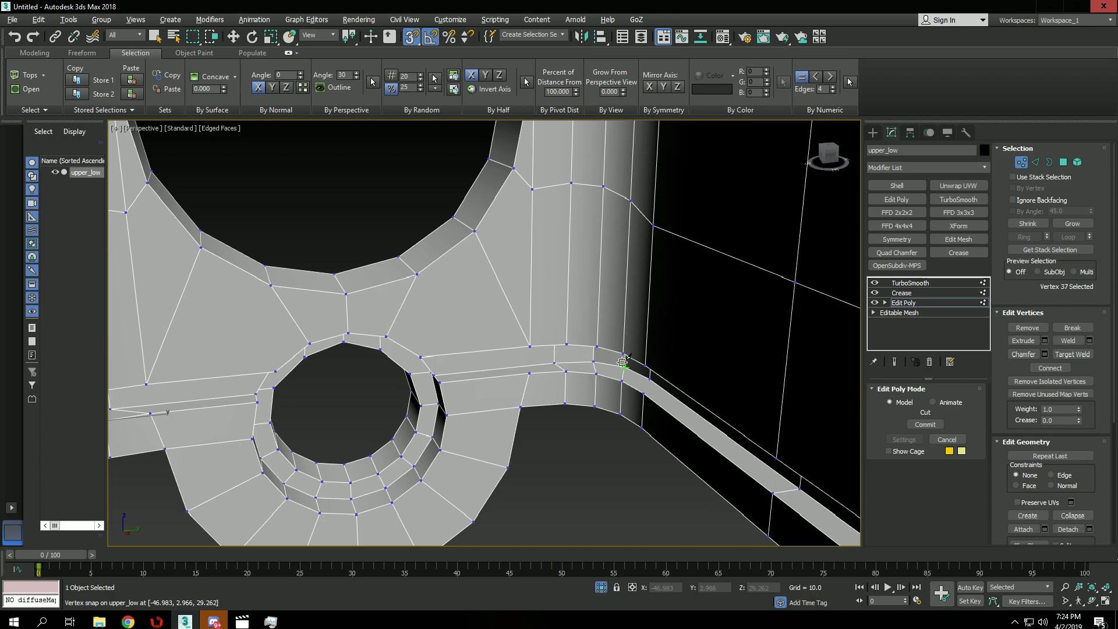
{"action": "right_click", "coordinate": [660, 391]}
{"action": "left_click", "coordinate": [650, 380]}
Cut edges across the slide's bottom face at the +Y corner, joining the inner curve's vertices to the outer curve's vertices
{"action": "key", "text": "z"}
{"action": "middle_click_drag", "start_coordinate": [650, 381], "coordinate": [539, 308], "text": "alt"}
{"action": "scroll", "coordinate": [639, 355], "scroll_direction": "down", "scroll_amount": 5}
{"action": "scroll", "coordinate": [513, 367], "scroll_direction": "up", "scroll_amount": 3}
{"action": "left_click", "coordinate": [512, 367]}
{"action": "key", "text": "alt+c"}
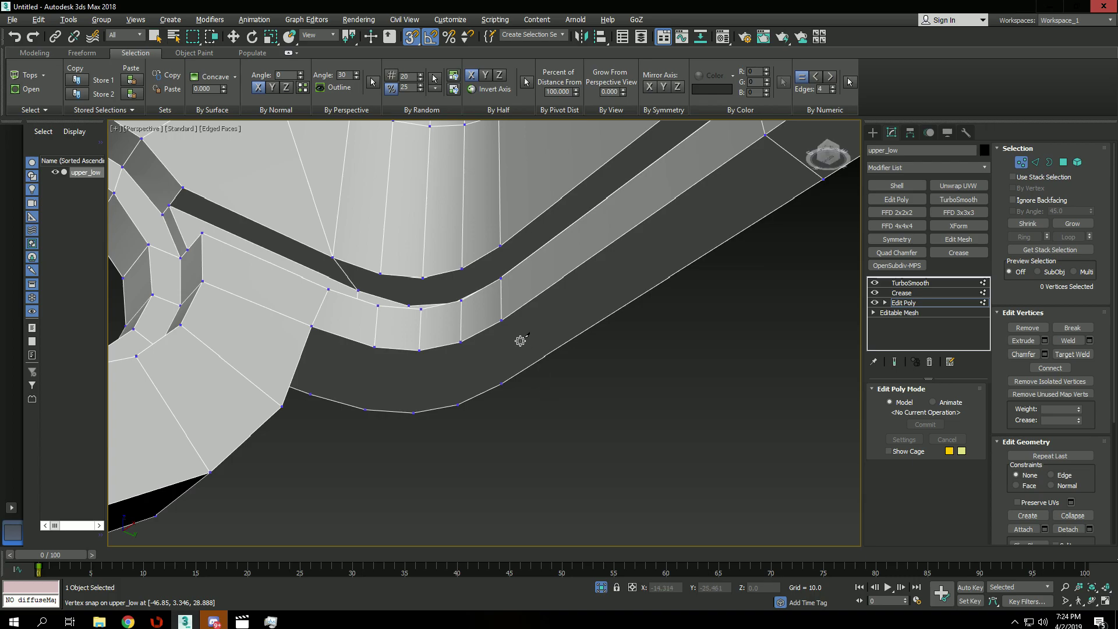
{"action": "left_click", "coordinate": [501, 385]}
{"action": "left_click", "coordinate": [461, 342]}
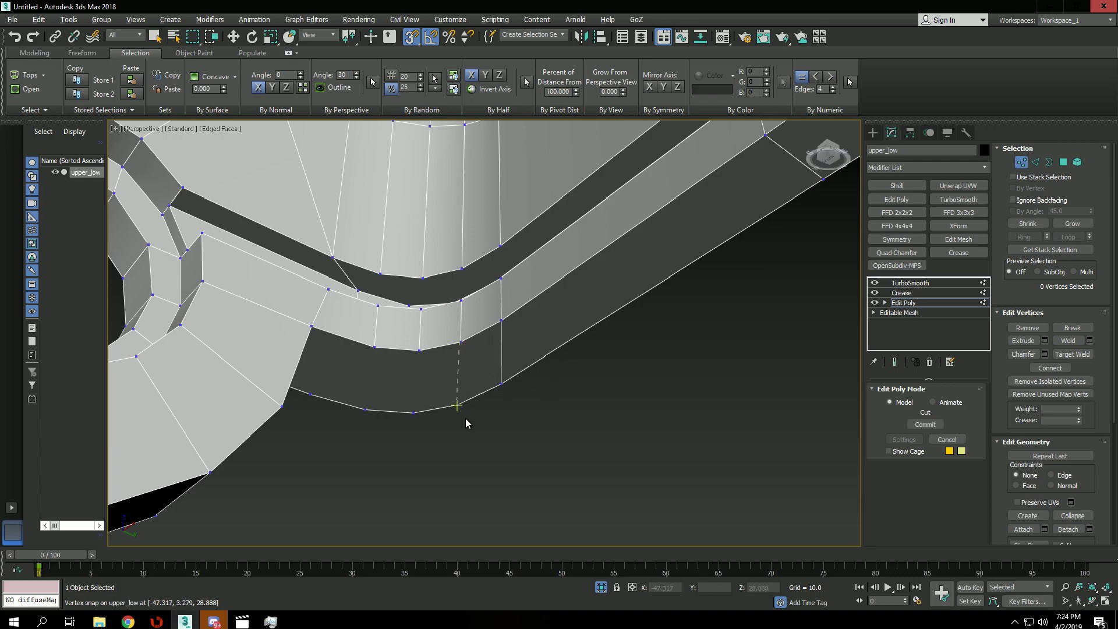
{"action": "right_click", "coordinate": [510, 404]}
{"action": "left_click", "coordinate": [418, 350]}
{"action": "left_click", "coordinate": [364, 410]}
{"action": "left_click", "coordinate": [374, 348]}
{"action": "right_click", "coordinate": [314, 406]}
{"action": "right_click", "coordinate": [314, 407]}
{"action": "left_click", "coordinate": [313, 396]}
Cut matching edges across the slide's bottom face at the -Y corner, joining the inner and outer curve vertices
{"action": "middle_click_drag", "start_coordinate": [313, 396], "coordinate": [489, 373], "text": "alt"}
{"action": "scroll", "coordinate": [381, 374], "scroll_direction": "down", "scroll_amount": 5}
{"action": "scroll", "coordinate": [368, 329], "scroll_direction": "up", "scroll_amount": 3}
{"action": "left_click", "coordinate": [367, 327]}
{"action": "key", "text": "alt+c"}
{"action": "left_click", "coordinate": [400, 317]}
{"action": "left_click", "coordinate": [414, 332]}
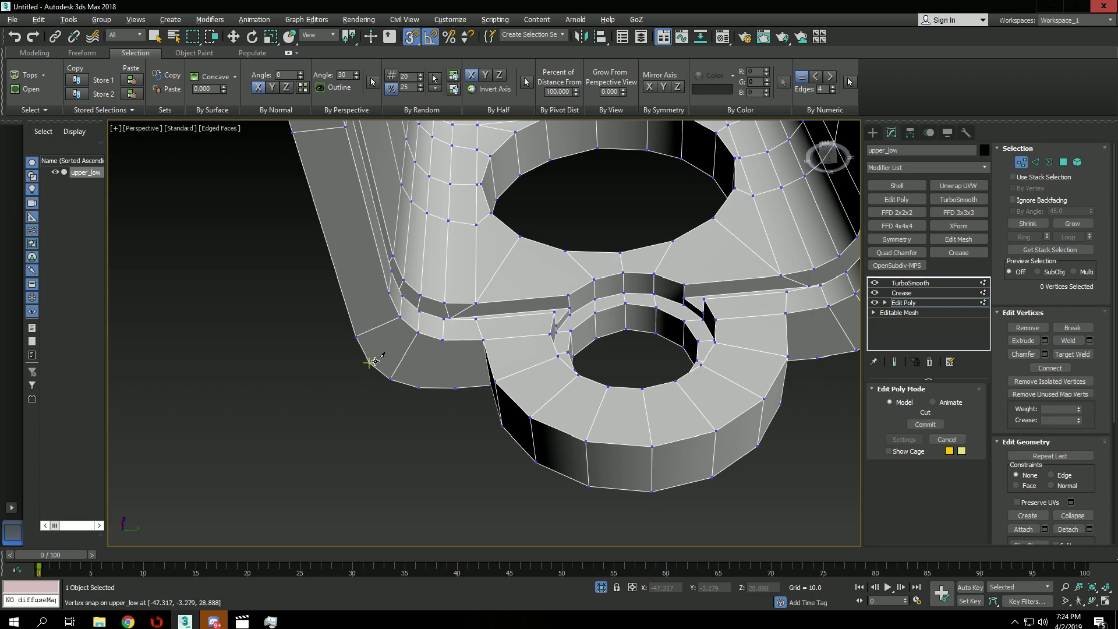
{"action": "right_click", "coordinate": [459, 343]}
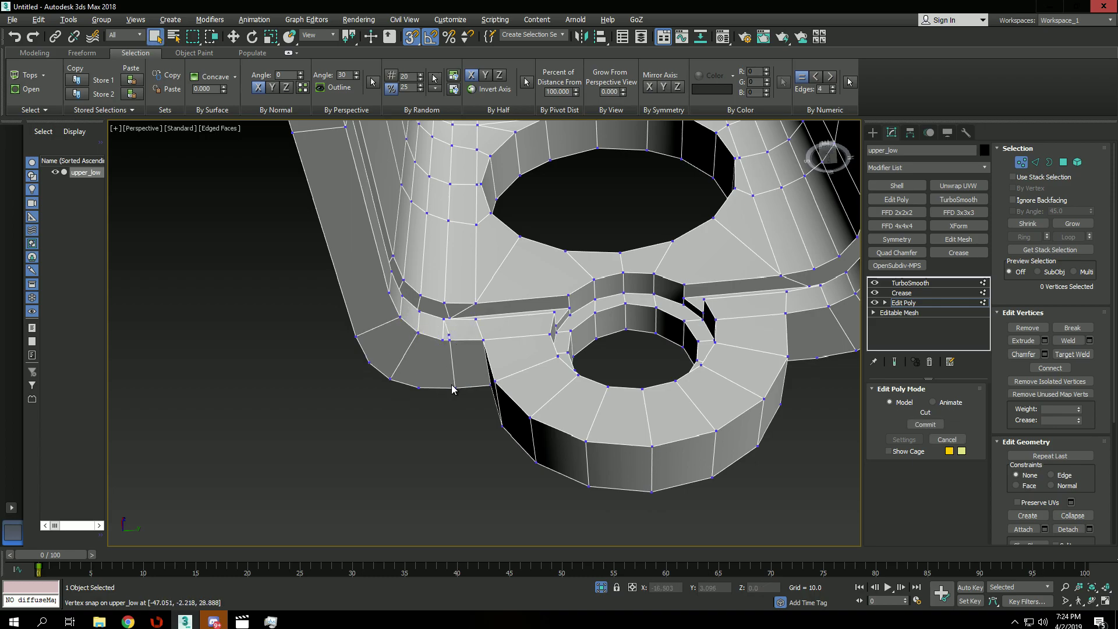
{"action": "key", "text": "alt+c"}
{"action": "right_click", "coordinate": [472, 341]}
{"action": "left_click", "coordinate": [443, 340]}
{"action": "middle_click_drag", "start_coordinate": [443, 340], "coordinate": [399, 359], "text": "alt"}
{"action": "scroll", "coordinate": [404, 307], "scroll_direction": "up", "scroll_amount": 5}
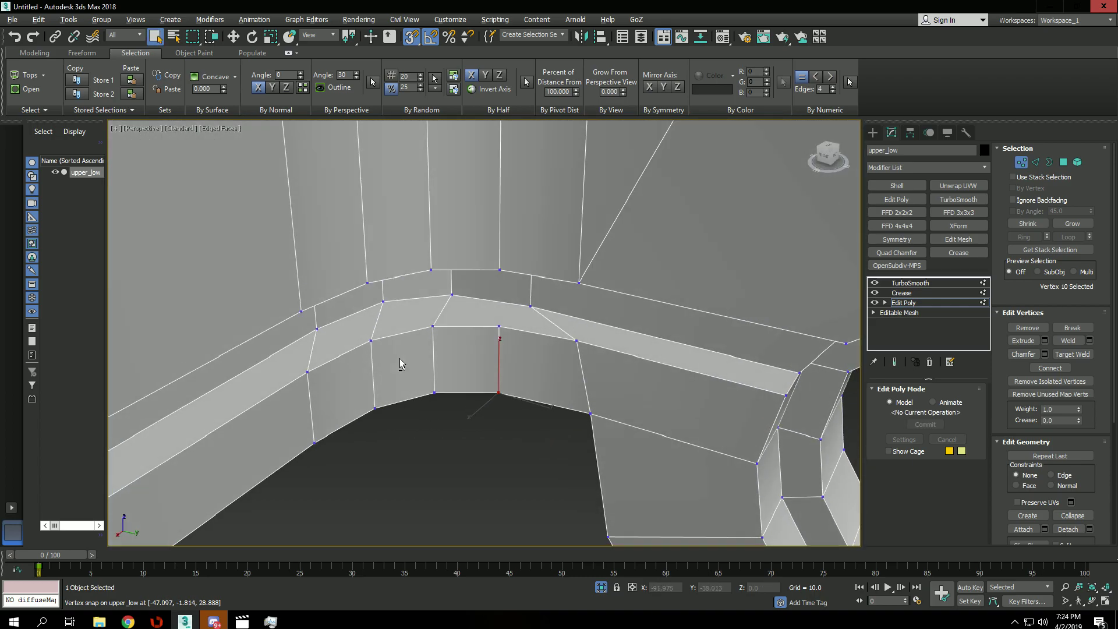
Select the hard edges and inspect them around the groove at the -Y rounded corner with the other edge lines hidden
{"action": "scroll", "coordinate": [399, 364], "scroll_direction": "down", "scroll_amount": 6}
{"action": "middle_click_drag", "start_coordinate": [334, 342], "coordinate": [564, 422], "text": "alt"}
{"action": "scroll", "coordinate": [499, 342], "scroll_direction": "down", "scroll_amount": 5}
{"action": "scroll", "coordinate": [630, 383], "scroll_direction": "up", "scroll_amount": 6}
{"action": "left_click", "coordinate": [564, 422]}
{"action": "key", "text": "2"}
{"action": "left_click", "coordinate": [527, 421]}
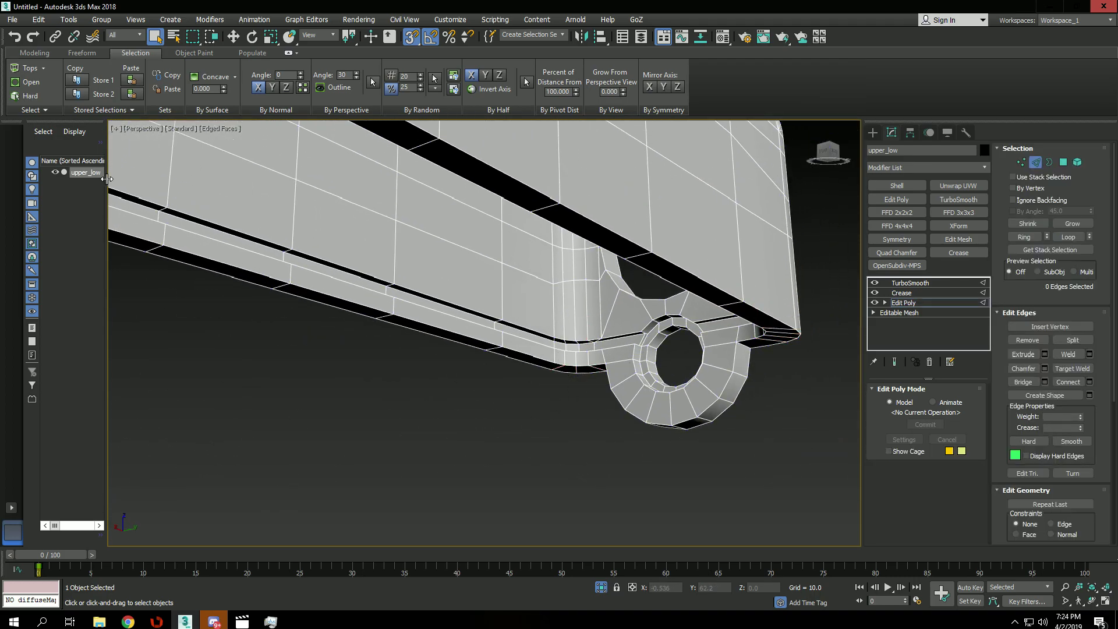
{"action": "left_click", "coordinate": [26, 96]}
{"action": "scroll", "coordinate": [584, 392], "scroll_direction": "up", "scroll_amount": 5}
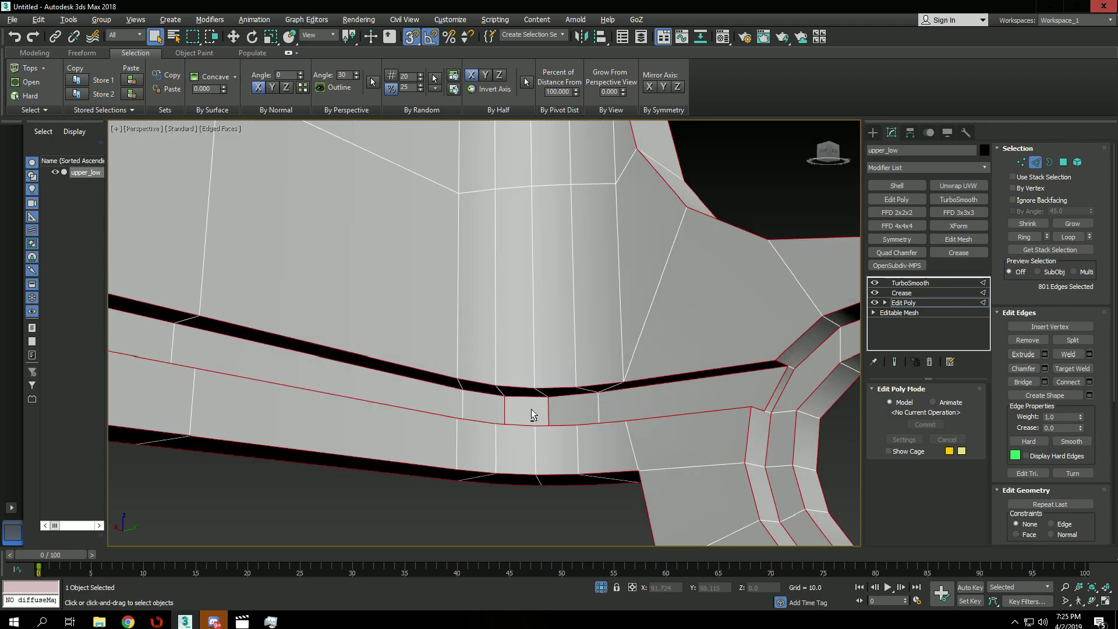
{"action": "key", "text": "ctrl+e"}
{"action": "key", "text": "F4"}
{"action": "key", "text": "slash"}
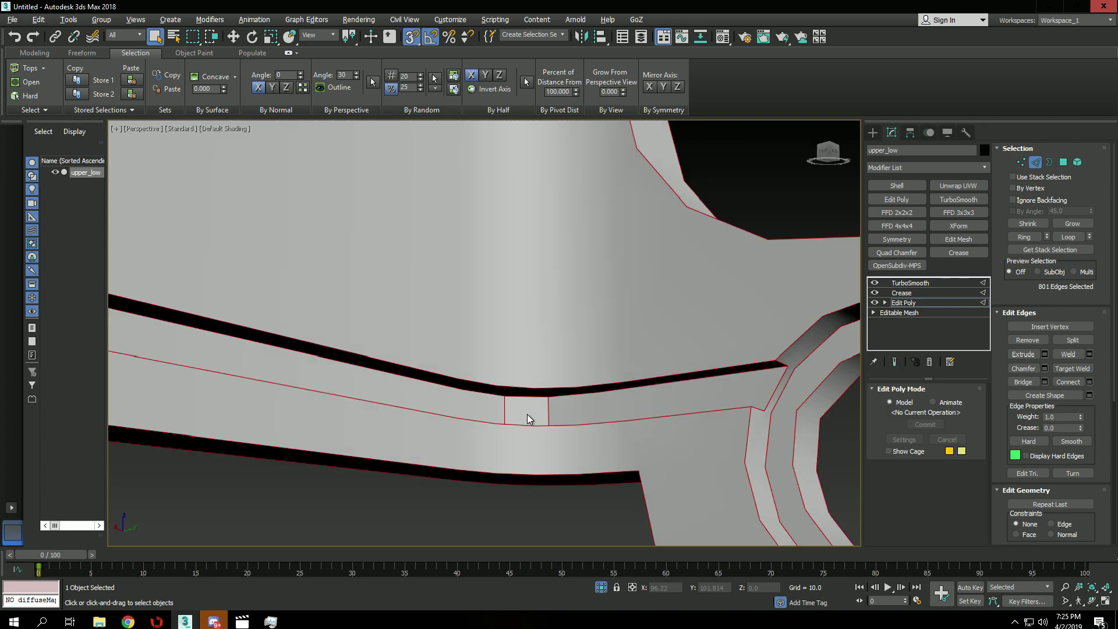
Check the smoothing groups of the individual polygons along the groove's narrow inner strip at the -Y corner
{"action": "key", "text": "4"}
{"action": "left_click", "coordinate": [521, 413]}
{"action": "key", "text": "F4"}
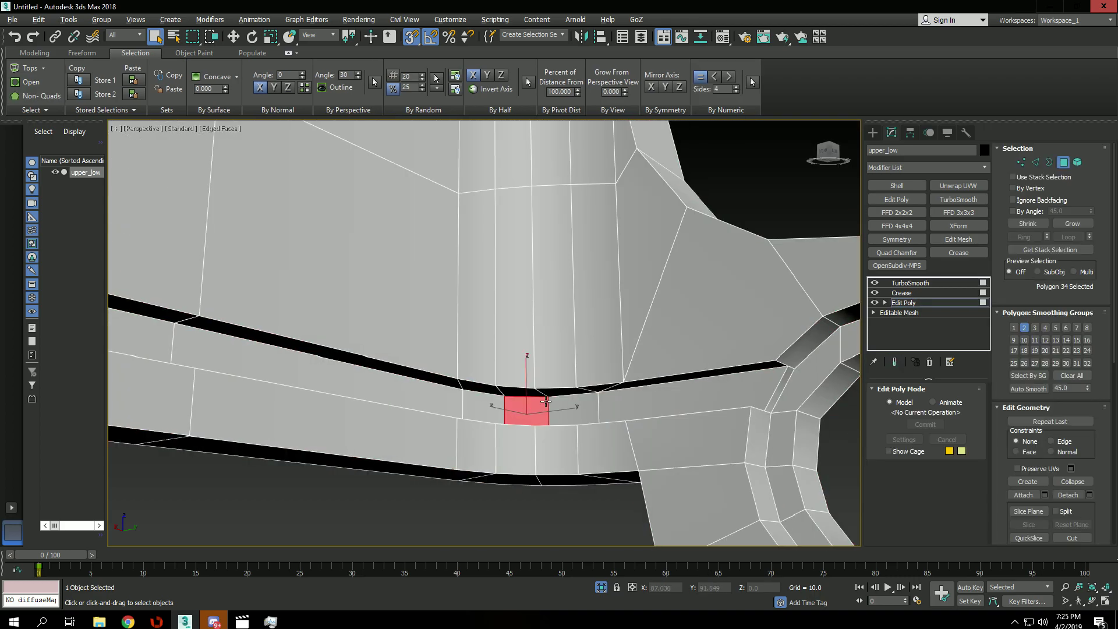
{"action": "middle_click_drag", "start_coordinate": [581, 371], "coordinate": [519, 417], "text": "alt"}
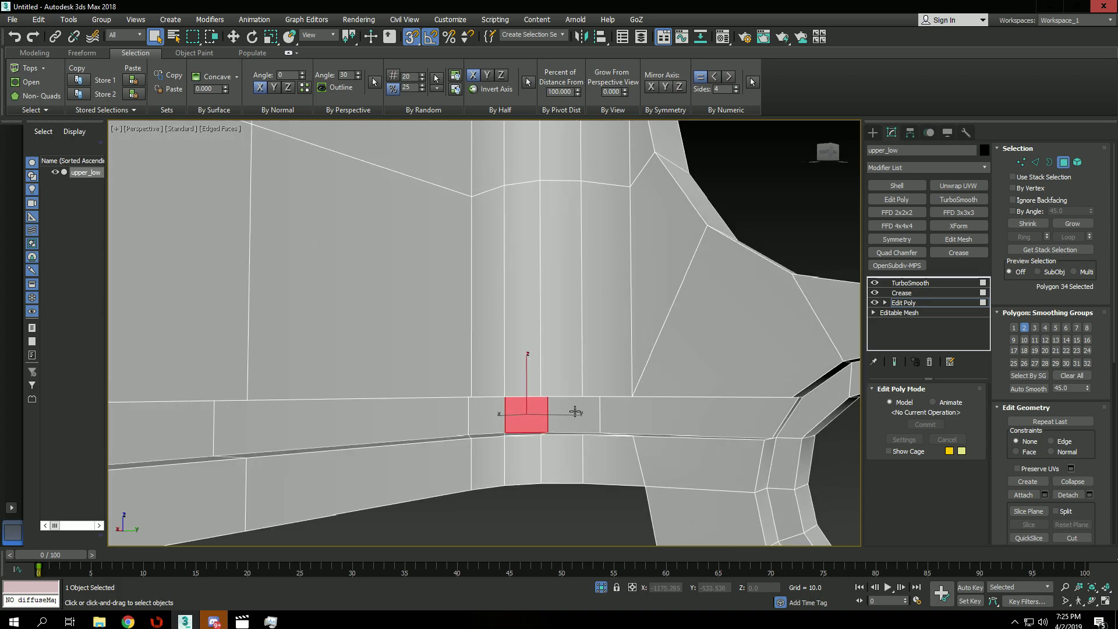
{"action": "left_click", "coordinate": [491, 406]}
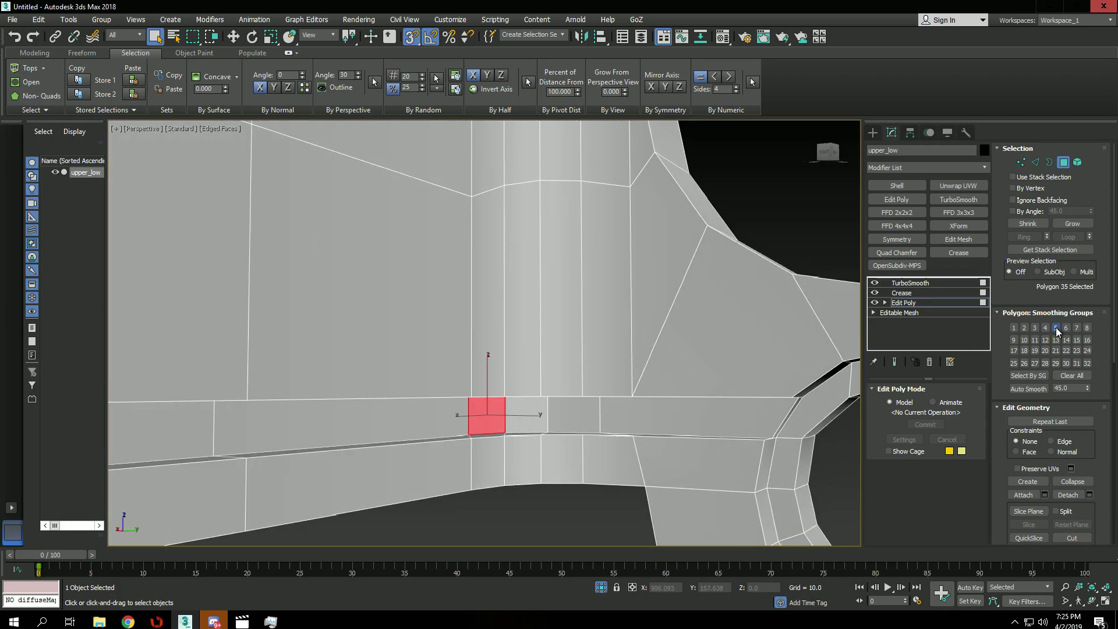
{"action": "left_click", "coordinate": [555, 409]}
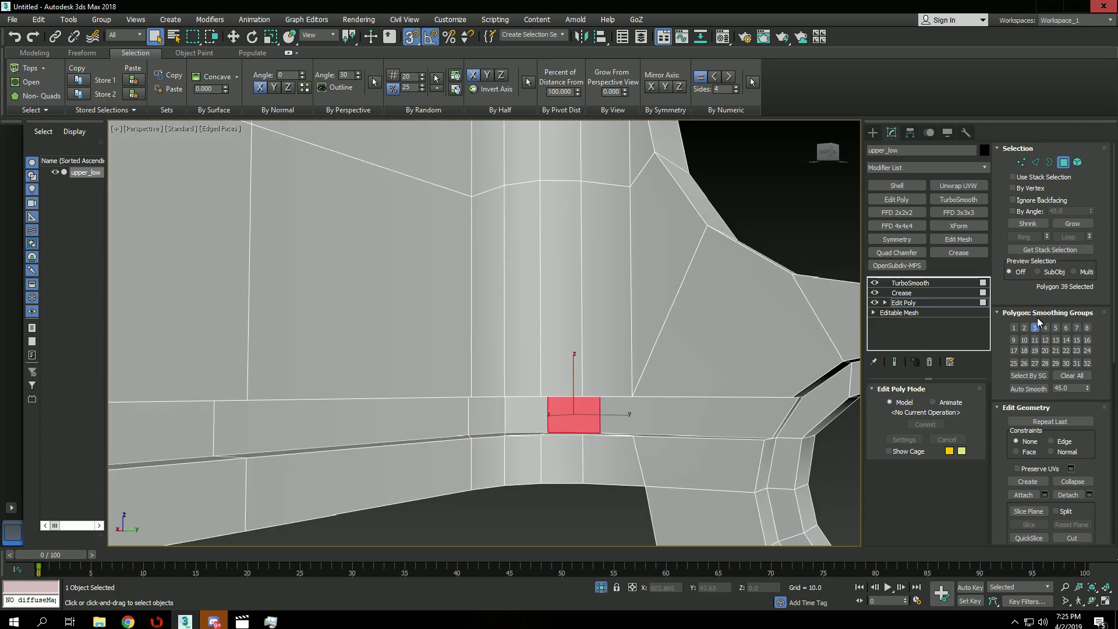
{"action": "left_click", "coordinate": [521, 423]}
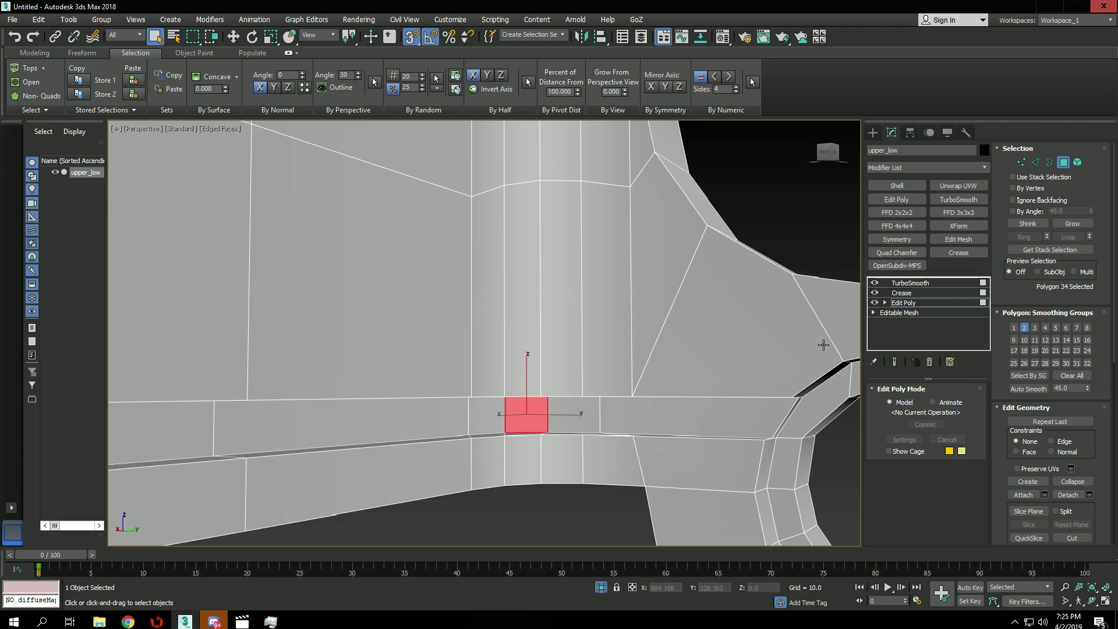
{"action": "left_click", "coordinate": [573, 410]}
{"action": "left_click", "coordinate": [642, 411]}
{"action": "left_click", "coordinate": [561, 403]}
Assign smoothing group 3 to the three adjoining groove strip polygons between the -Y corner and the round lug
{"action": "left_click", "coordinate": [696, 415]}
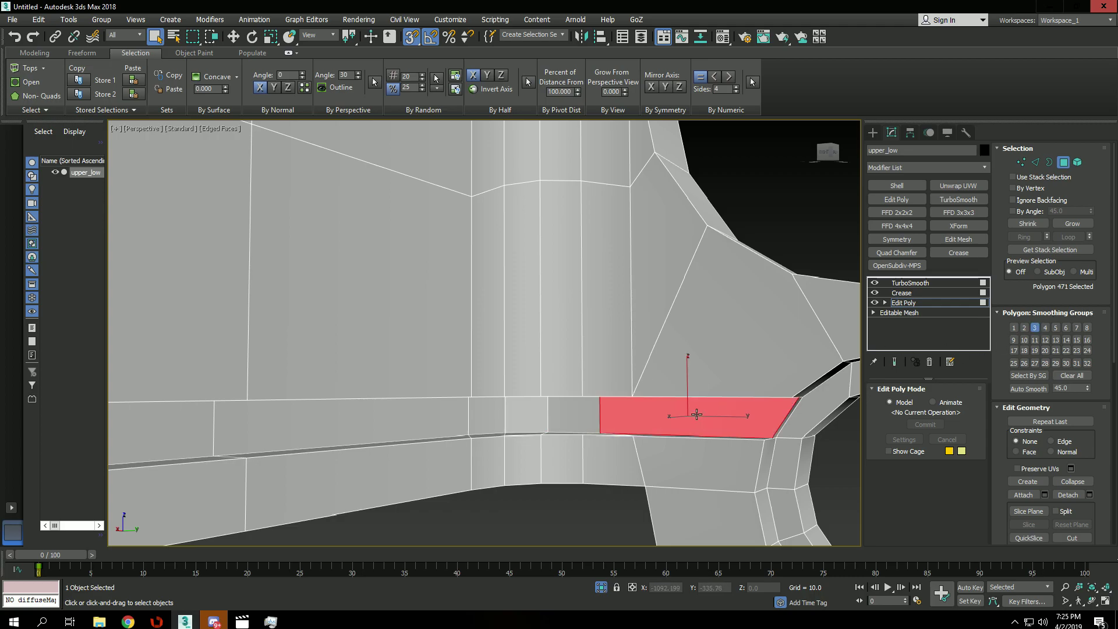
{"action": "left_click", "coordinate": [554, 407], "text": "ctrl"}
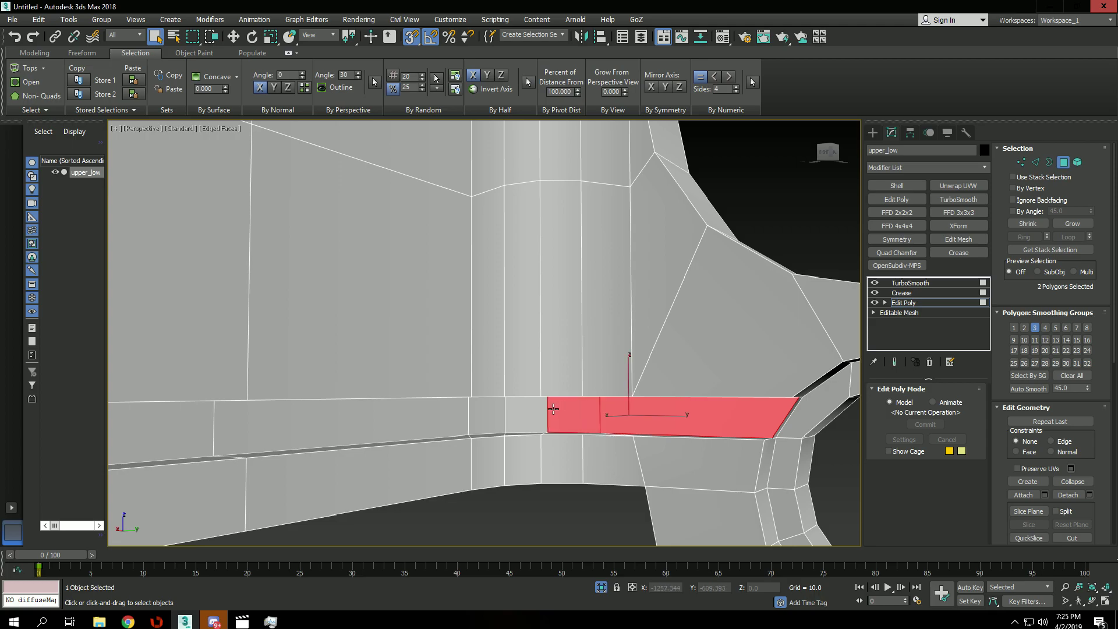
{"action": "left_click", "coordinate": [521, 409], "text": "ctrl"}
{"action": "left_click", "coordinate": [1034, 328]}
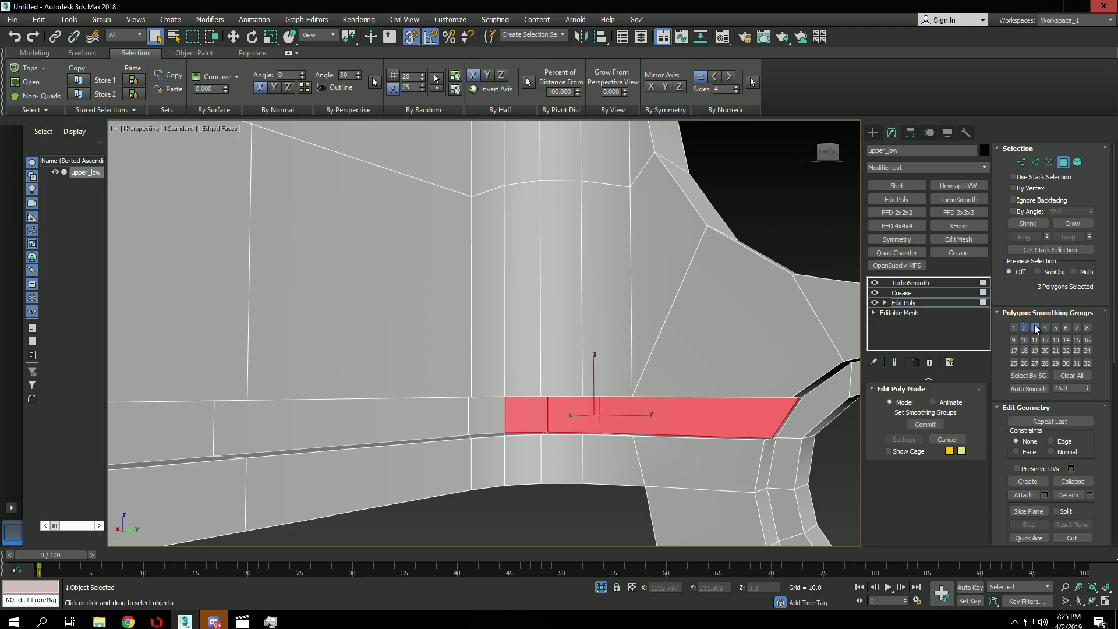
{"action": "left_click", "coordinate": [600, 491]}
{"action": "key", "text": "2"}
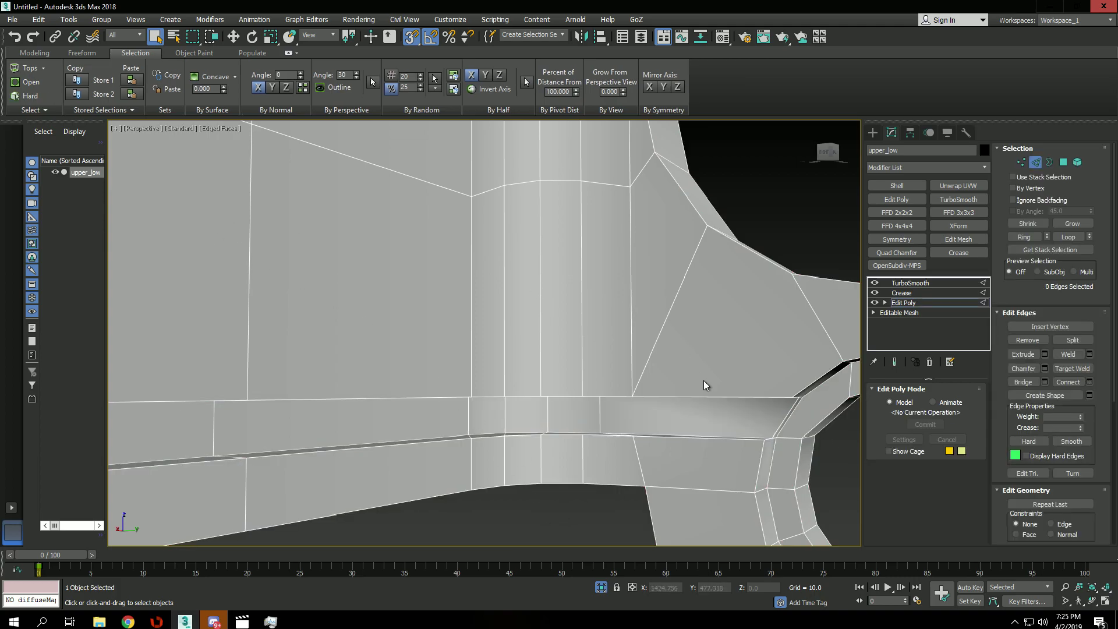
Examine the hard edges and groove polygons where the groove meets the round lug
{"action": "key", "text": "4"}
{"action": "left_click", "coordinate": [756, 422]}
{"action": "middle_click_drag", "start_coordinate": [756, 422], "coordinate": [837, 365], "text": "alt"}
{"action": "left_click", "coordinate": [836, 365]}
{"action": "key", "text": "2"}
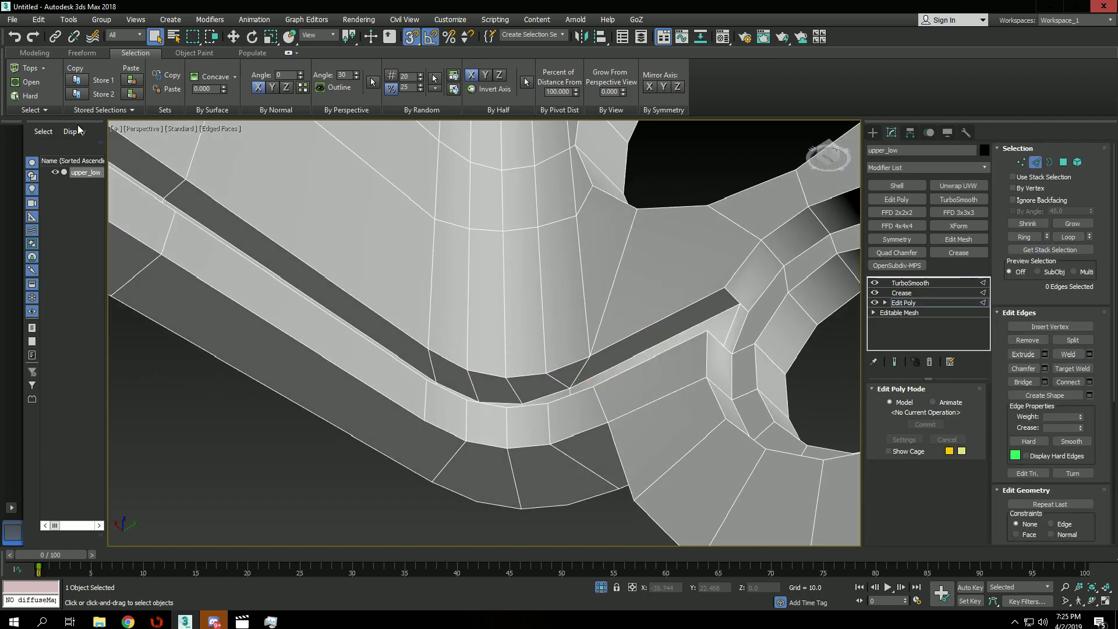
{"action": "left_click", "coordinate": [25, 99]}
{"action": "key", "text": "4"}
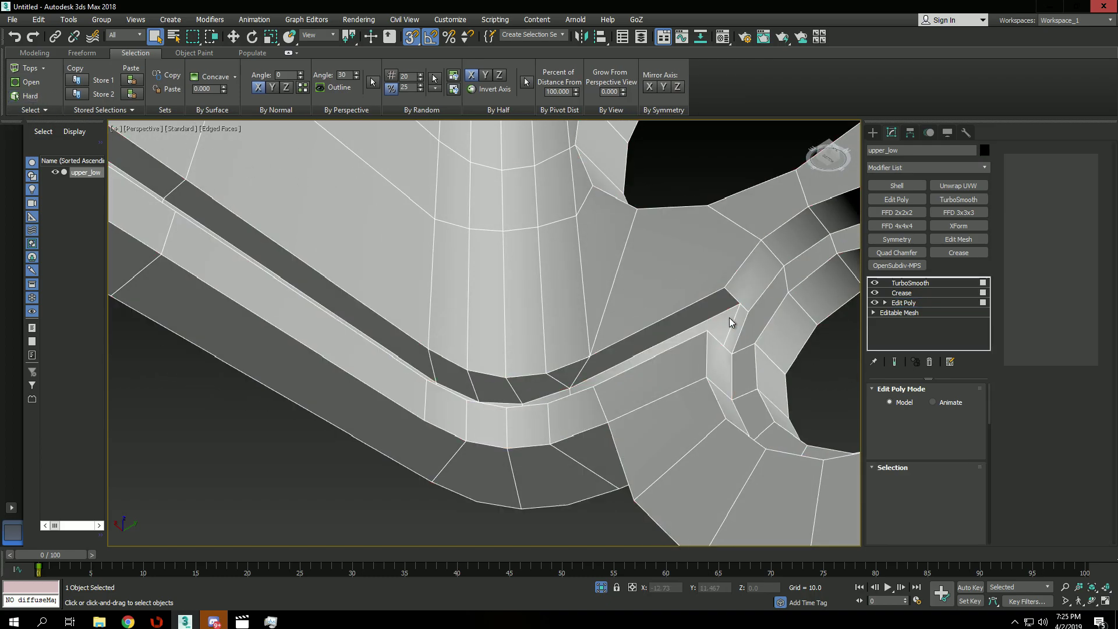
Try to select the groove wall polygons around the lug using By Angle at 45 degrees
{"action": "left_click", "coordinate": [737, 324]}
{"action": "left_click", "coordinate": [750, 285], "text": "ctrl"}
{"action": "middle_click_drag", "start_coordinate": [811, 245], "coordinate": [698, 272], "text": "alt"}
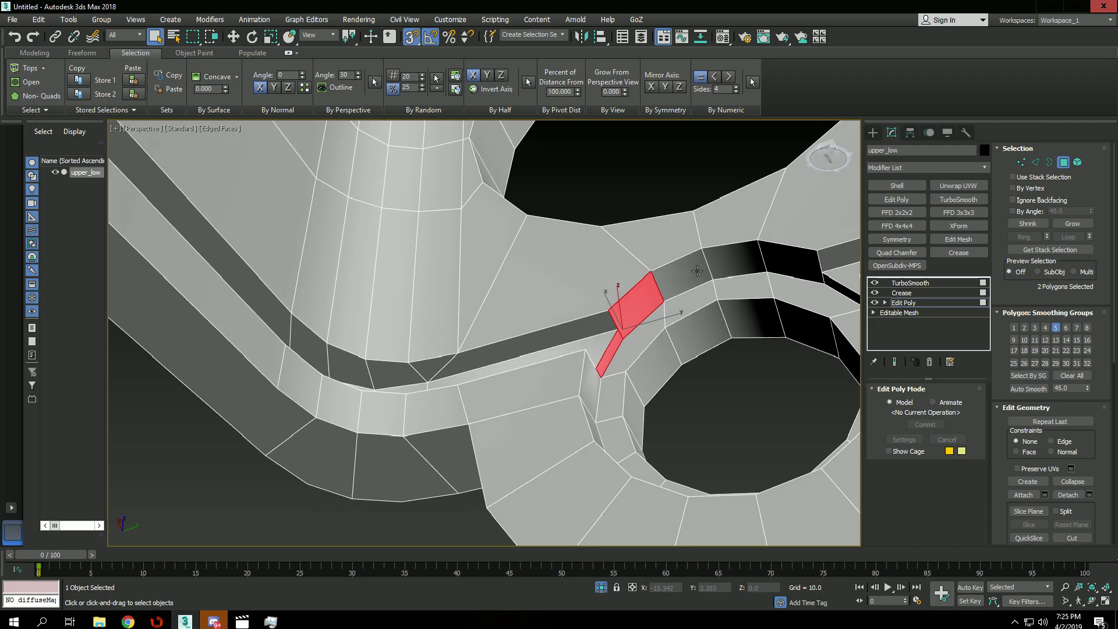
{"action": "left_click", "coordinate": [697, 272], "text": "ctrl"}
{"action": "left_click", "coordinate": [733, 260], "text": "ctrl"}
{"action": "left_click", "coordinate": [668, 196]}
{"action": "key", "text": "alt+a"}
{"action": "left_click", "coordinate": [634, 294]}
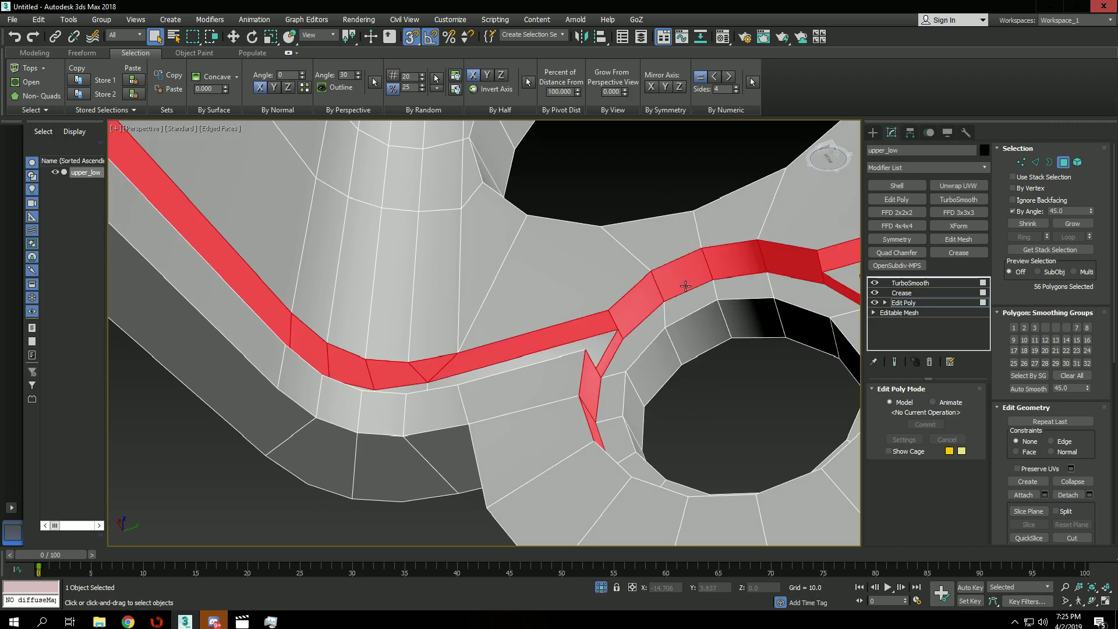
Select the groove wall polygons around the round lug individually, without By Angle, and assign them smoothing group 7
{"action": "left_click", "coordinate": [624, 207]}
{"action": "left_click", "coordinate": [640, 294]}
{"action": "left_click", "coordinate": [680, 281], "text": "ctrl"}
{"action": "left_click", "coordinate": [731, 262], "text": "ctrl"}
{"action": "left_click", "coordinate": [785, 256], "text": "ctrl"}
{"action": "middle_click_drag", "start_coordinate": [790, 256], "coordinate": [830, 364], "text": "alt"}
{"action": "left_click", "coordinate": [810, 339], "text": "ctrl"}
{"action": "left_click", "coordinate": [835, 387], "text": "ctrl"}
{"action": "left_click", "coordinate": [848, 428], "text": "ctrl"}
{"action": "left_click", "coordinate": [837, 485], "text": "ctrl"}
{"action": "middle_click_drag", "start_coordinate": [848, 445], "coordinate": [804, 466], "text": "alt"}
{"action": "left_click", "coordinate": [771, 493], "text": "ctrl"}
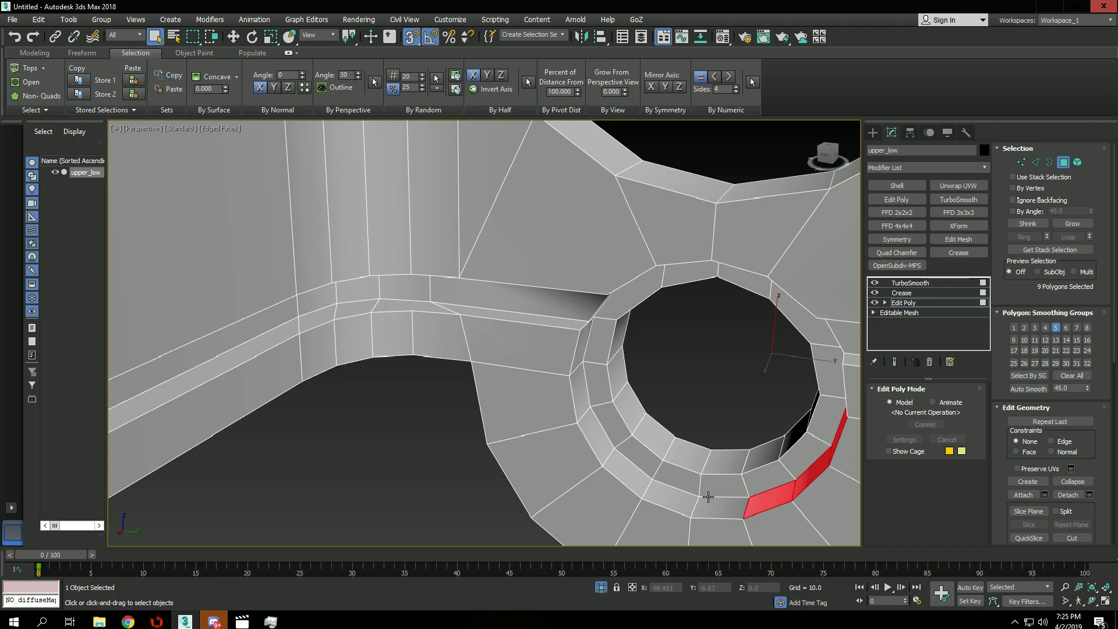
{"action": "left_click", "coordinate": [721, 504], "text": "ctrl"}
{"action": "left_click", "coordinate": [669, 498], "text": "ctrl"}
{"action": "left_click", "coordinate": [627, 476], "text": "ctrl"}
{"action": "left_click", "coordinate": [592, 437], "text": "ctrl"}
{"action": "left_click", "coordinate": [574, 378], "text": "ctrl"}
{"action": "middle_click_drag", "start_coordinate": [607, 349], "coordinate": [635, 326], "text": "alt"}
{"action": "key", "text": "7"}
Select the hard edges and check them against the groove wall polygons around the lug hole
{"action": "key", "text": "2"}
{"action": "left_click", "coordinate": [30, 96]}
{"action": "scroll", "coordinate": [593, 324], "scroll_direction": "up", "scroll_amount": 3}
{"action": "key", "text": "4"}
{"action": "left_click", "coordinate": [641, 324], "text": "ctrl"}
{"action": "middle_click_drag", "start_coordinate": [641, 324], "coordinate": [611, 317], "text": "alt"}
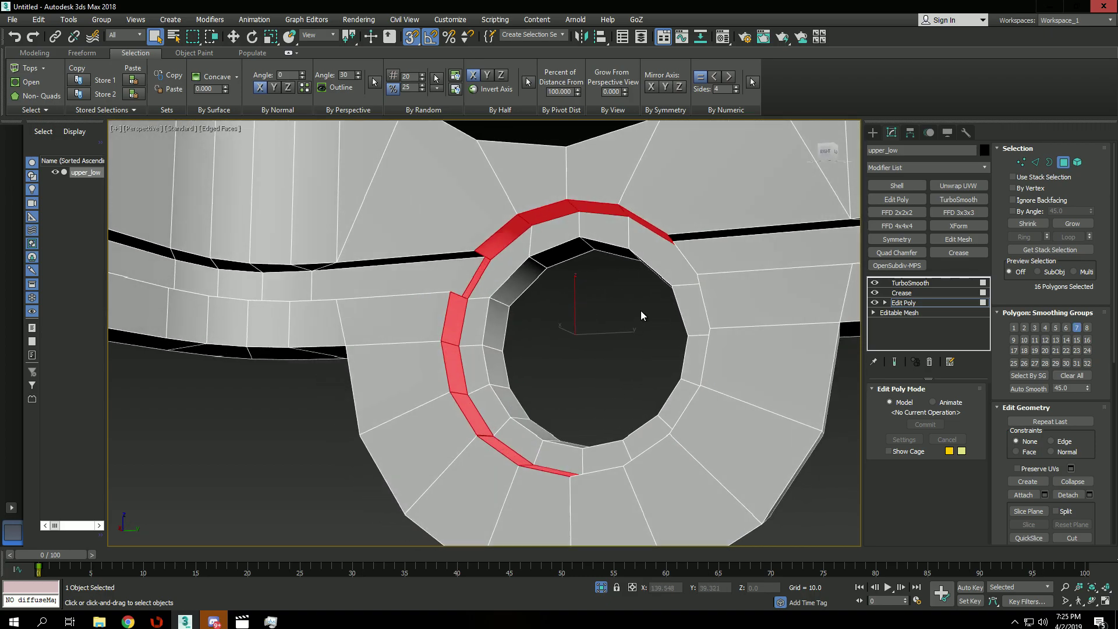
{"action": "left_click", "coordinate": [613, 313]}
{"action": "key", "text": "2"}
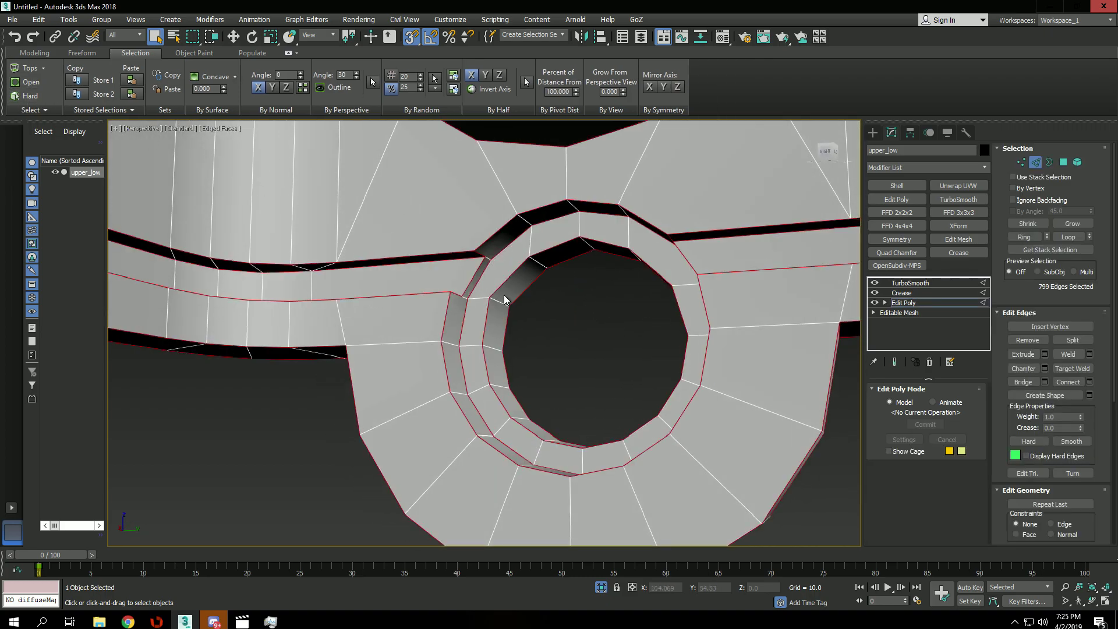
{"action": "scroll", "coordinate": [502, 290], "scroll_direction": "up", "scroll_amount": 3}
{"action": "scroll", "coordinate": [512, 308], "scroll_direction": "down", "scroll_amount": 4}
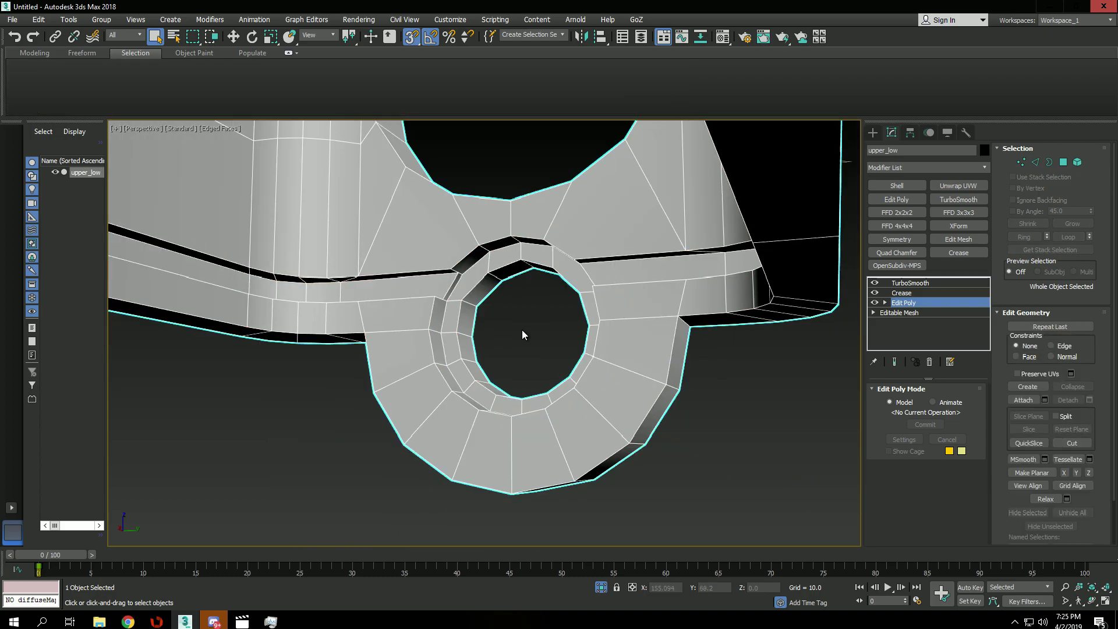
{"action": "left_click", "coordinate": [539, 304]}
{"action": "left_click", "coordinate": [25, 95]}
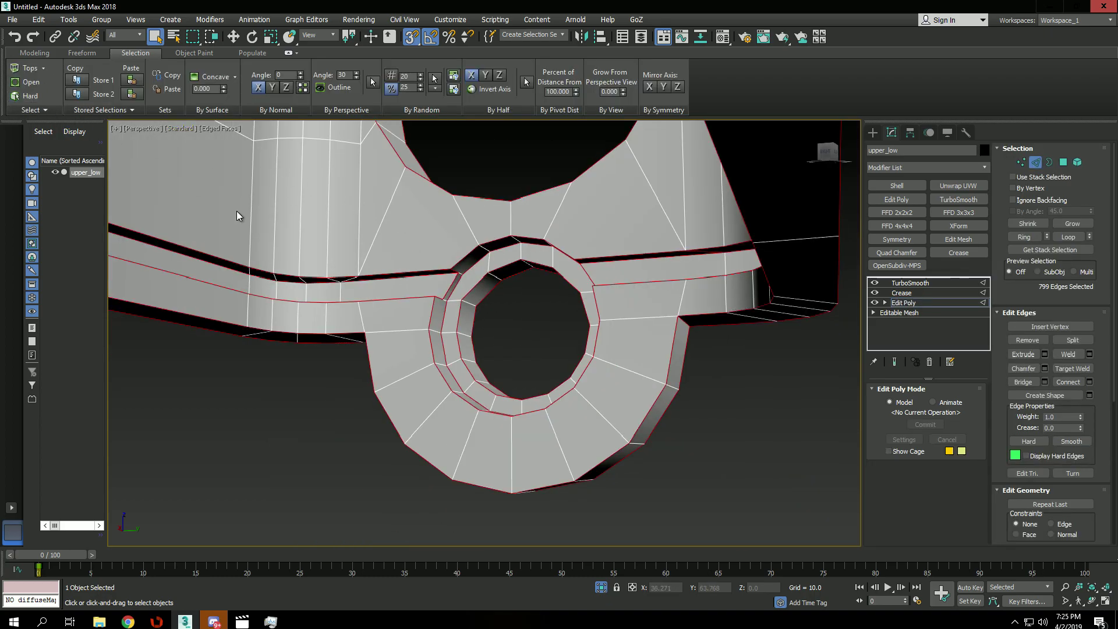
Preview the smoothed groove and lug area with edge lines hidden, then return to the base mesh's hard edges
{"action": "key", "text": "e"}
{"action": "scroll", "coordinate": [328, 289], "scroll_direction": "up", "scroll_amount": 6}
{"action": "key", "text": "F4"}
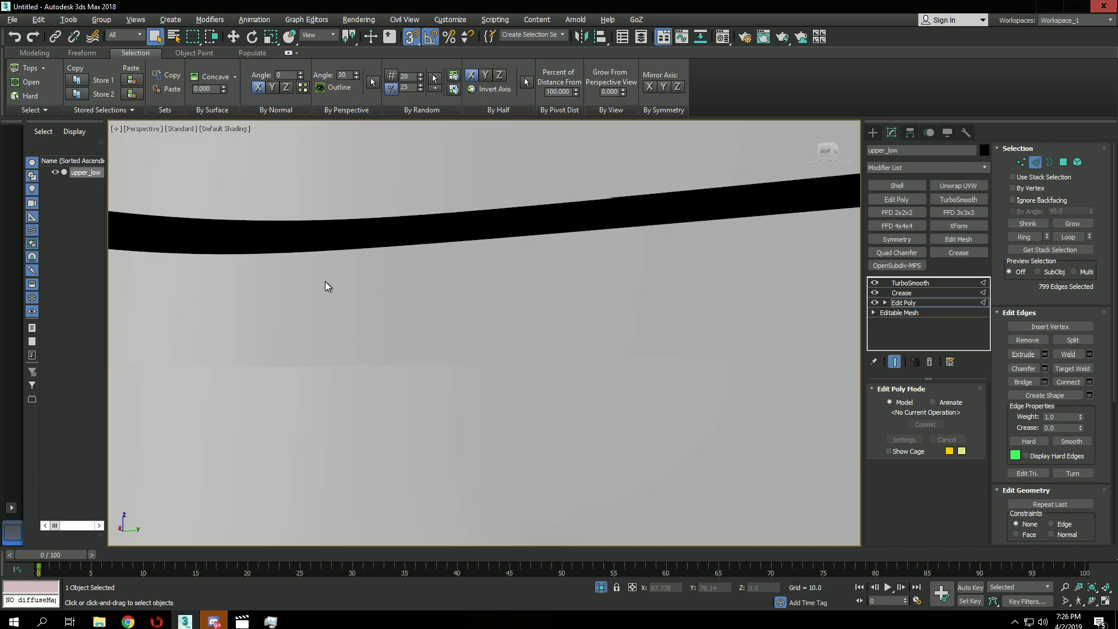
{"action": "scroll", "coordinate": [326, 281], "scroll_direction": "down", "scroll_amount": 4}
{"action": "middle_click_drag", "start_coordinate": [327, 278], "coordinate": [460, 283], "text": "alt"}
{"action": "middle_click_drag", "start_coordinate": [622, 394], "coordinate": [525, 358], "text": "alt"}
{"action": "key", "text": "e"}
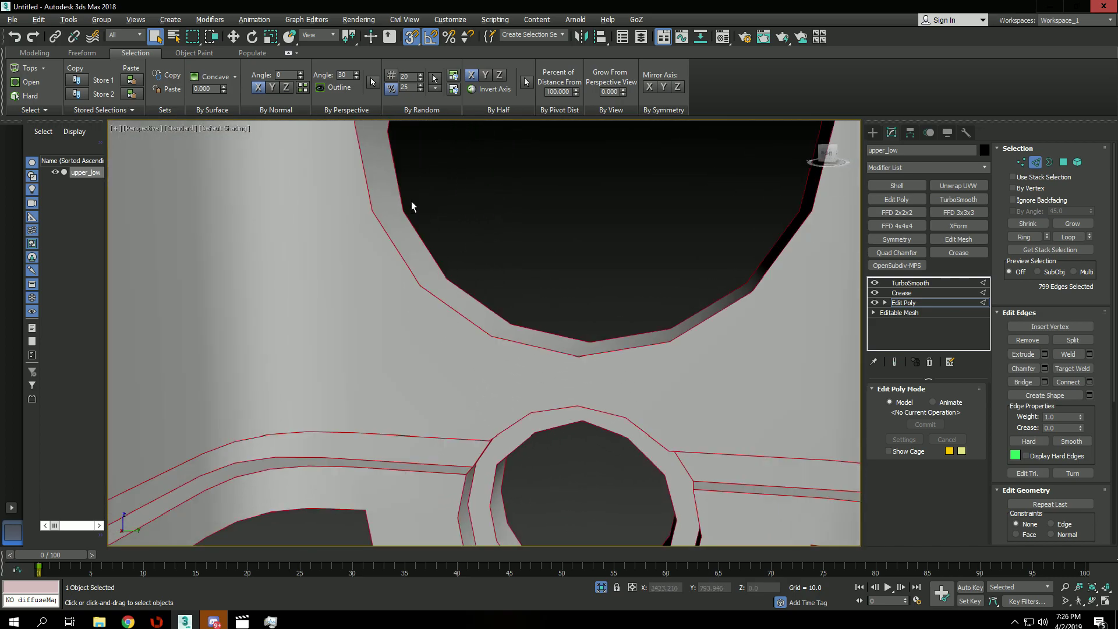
Examine the vertices and edge flow around the barrel hole on the slide's front face
{"action": "key", "text": "1"}
{"action": "scroll", "coordinate": [374, 215], "scroll_direction": "up", "scroll_amount": 10}
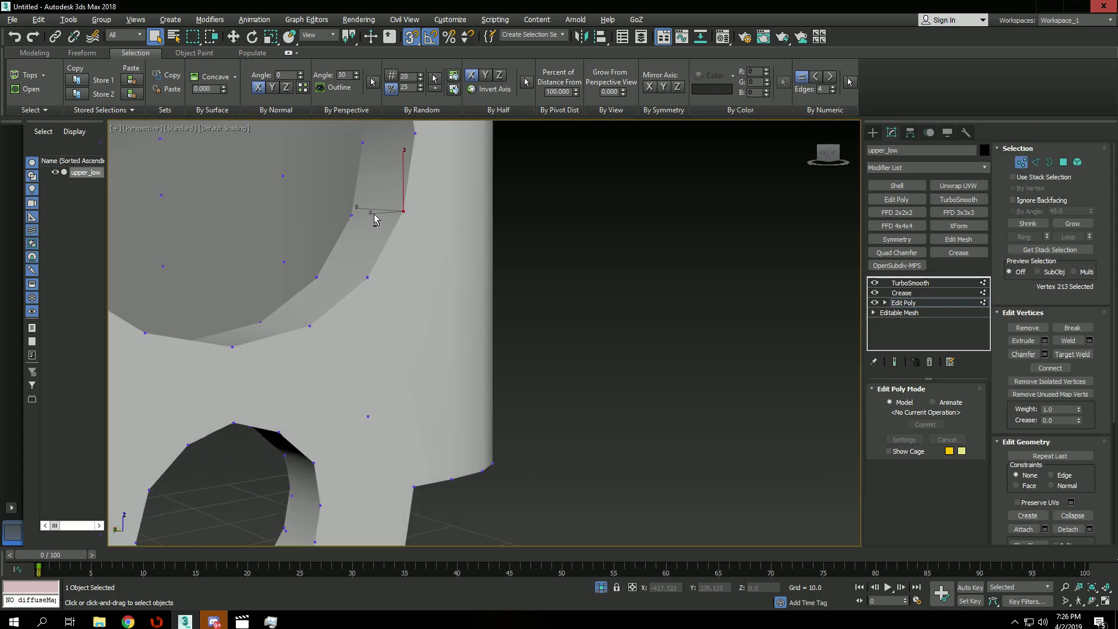
{"action": "scroll", "coordinate": [502, 245], "scroll_direction": "down", "scroll_amount": 5}
{"action": "middle_click_drag", "start_coordinate": [503, 261], "coordinate": [528, 349]}
{"action": "left_click", "coordinate": [283, 182]}
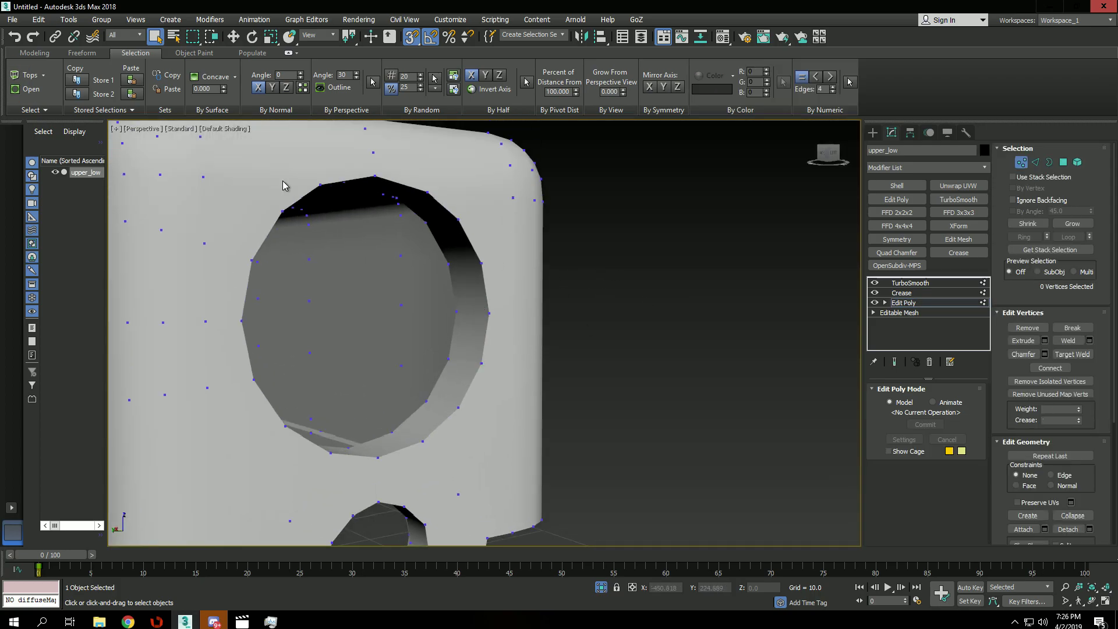
{"action": "key", "text": "2"}
{"action": "key", "text": "F4"}
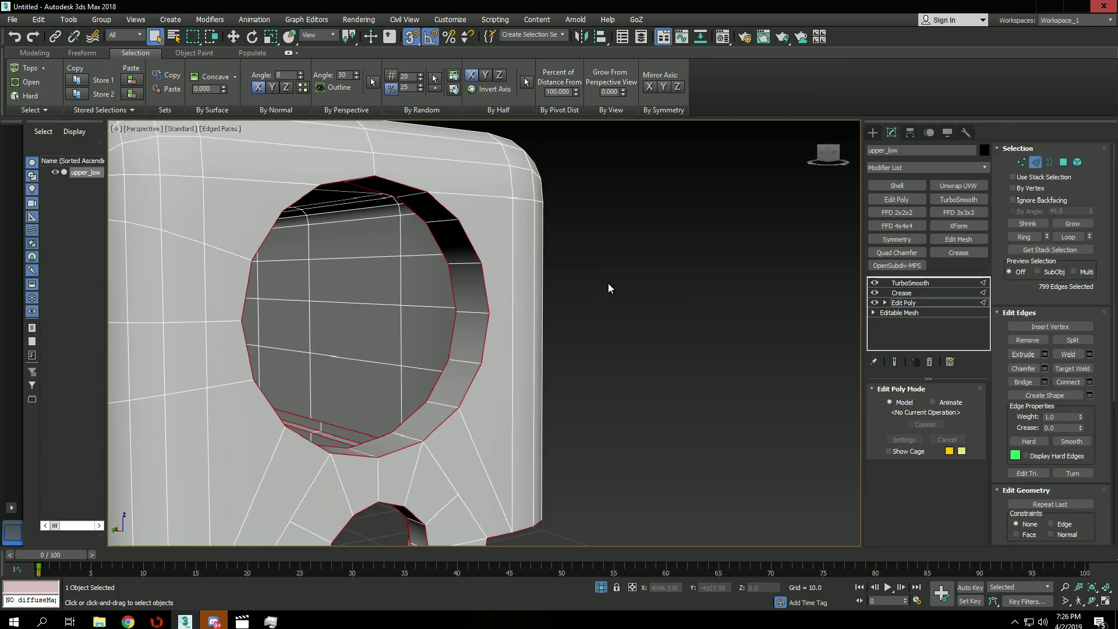
{"action": "left_click", "coordinate": [608, 284]}
{"action": "key", "text": "1"}
{"action": "left_click", "coordinate": [489, 313]}
{"action": "scroll", "coordinate": [490, 316], "scroll_direction": "down", "scroll_amount": 3}
{"action": "middle_click_drag", "start_coordinate": [489, 312], "coordinate": [477, 346], "text": "alt"}
{"action": "left_click", "coordinate": [431, 315]}
{"action": "left_click", "coordinate": [422, 313]}
{"action": "left_click", "coordinate": [564, 345]}
Connect the ring of vertical edges on the -Y side wall and snap the new loop level with the barrel hole's side vertex
{"action": "scroll", "coordinate": [564, 345], "scroll_direction": "down", "scroll_amount": 2}
{"action": "key", "text": "2"}
{"action": "left_click", "coordinate": [551, 319]}
{"action": "left_click", "coordinate": [602, 294], "text": "shift"}
{"action": "scroll", "coordinate": [589, 339], "scroll_direction": "down", "scroll_amount": 3}
{"action": "scroll", "coordinate": [533, 334], "scroll_direction": "up", "scroll_amount": 3}
{"action": "middle_click_drag", "start_coordinate": [697, 307], "coordinate": [522, 374]}
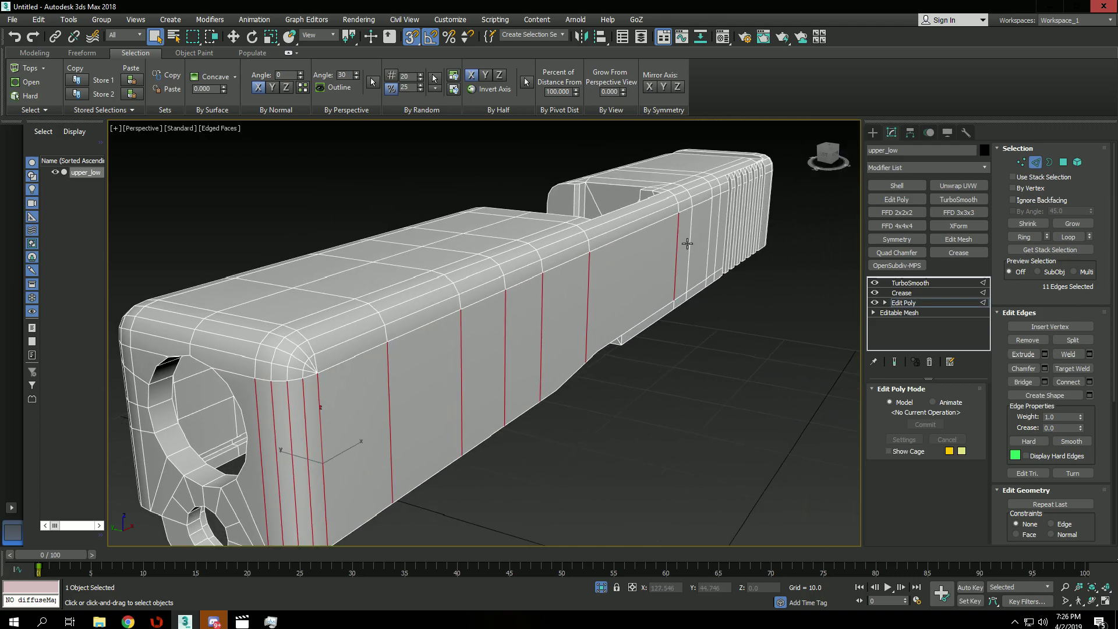
{"action": "key", "text": "ctrl+shift+e"}
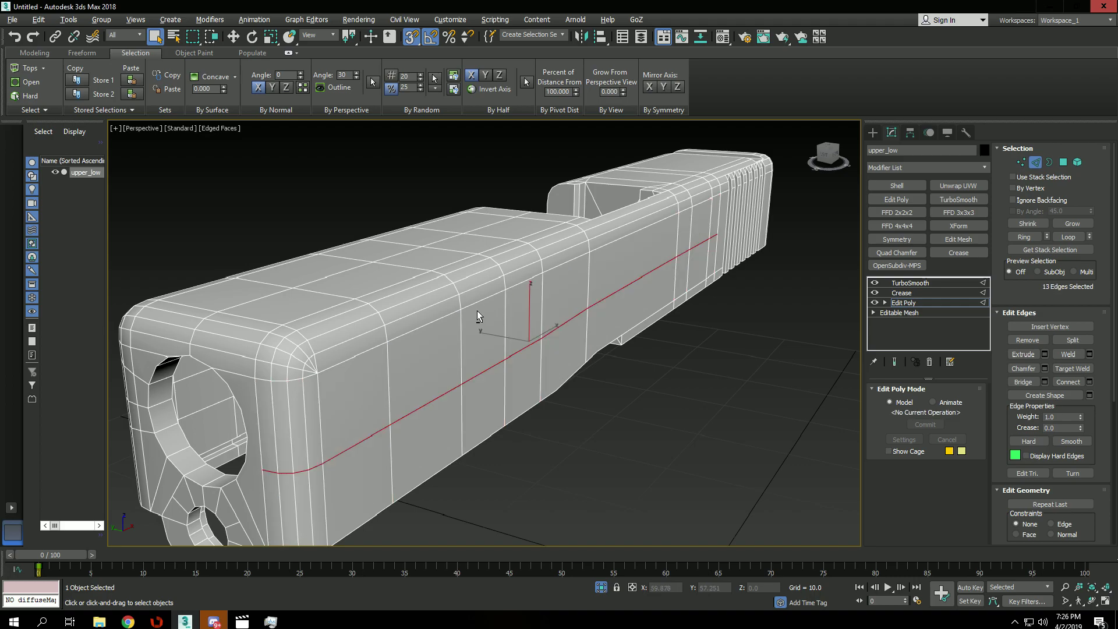
{"action": "middle_click_drag", "start_coordinate": [716, 226], "coordinate": [576, 310], "text": "alt"}
{"action": "key", "text": "w"}
{"action": "left_click_drag", "start_coordinate": [529, 310], "coordinate": [389, 340]}
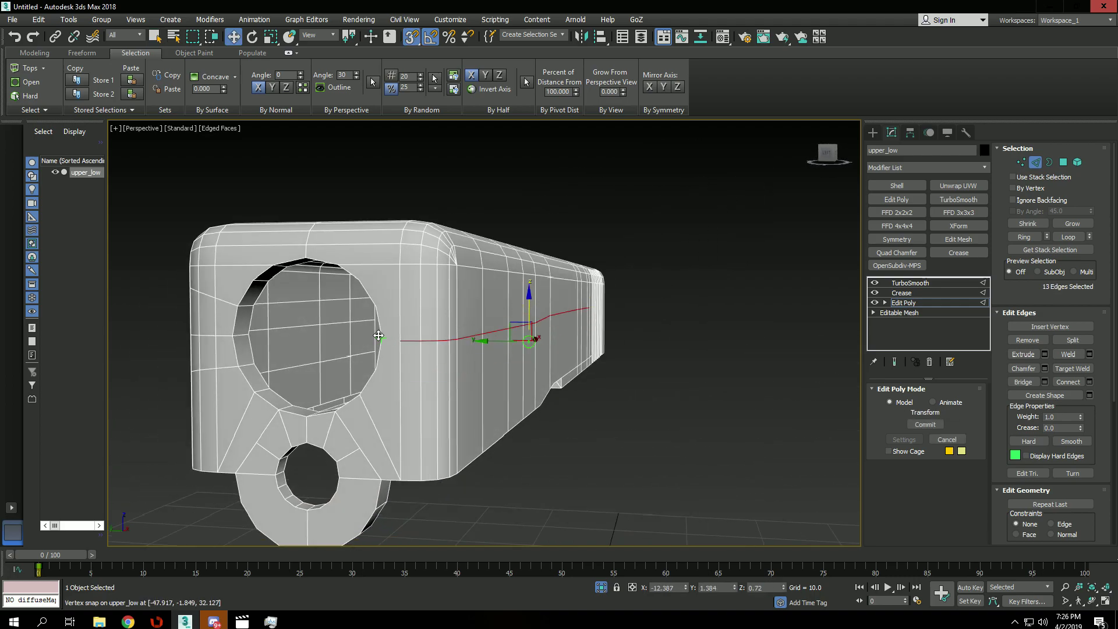
Cut an edge from the barrel hole's -Y side vertex to the new side loop
{"action": "scroll", "coordinate": [379, 336], "scroll_direction": "up", "scroll_amount": 2}
{"action": "key", "text": "1"}
{"action": "scroll", "coordinate": [408, 352], "scroll_direction": "up", "scroll_amount": 4}
{"action": "left_click_drag", "start_coordinate": [367, 337], "coordinate": [417, 344]}
Connect the vertical edge ring above the -Y side loop and snap the added loop level with the hole's next vertex up
{"action": "key", "text": "2"}
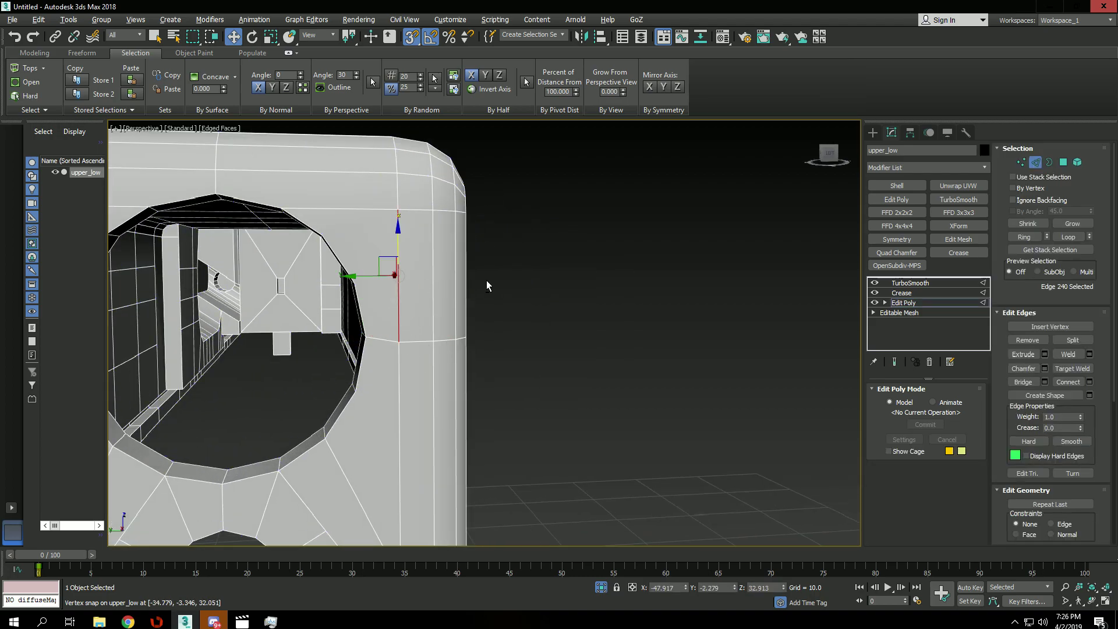
{"action": "middle_click_drag", "start_coordinate": [489, 282], "coordinate": [425, 288], "text": "alt"}
{"action": "key", "text": "q"}
{"action": "left_click", "coordinate": [484, 263], "text": "ctrl"}
{"action": "left_click", "coordinate": [502, 256], "text": "ctrl"}
{"action": "key", "text": "alt+r"}
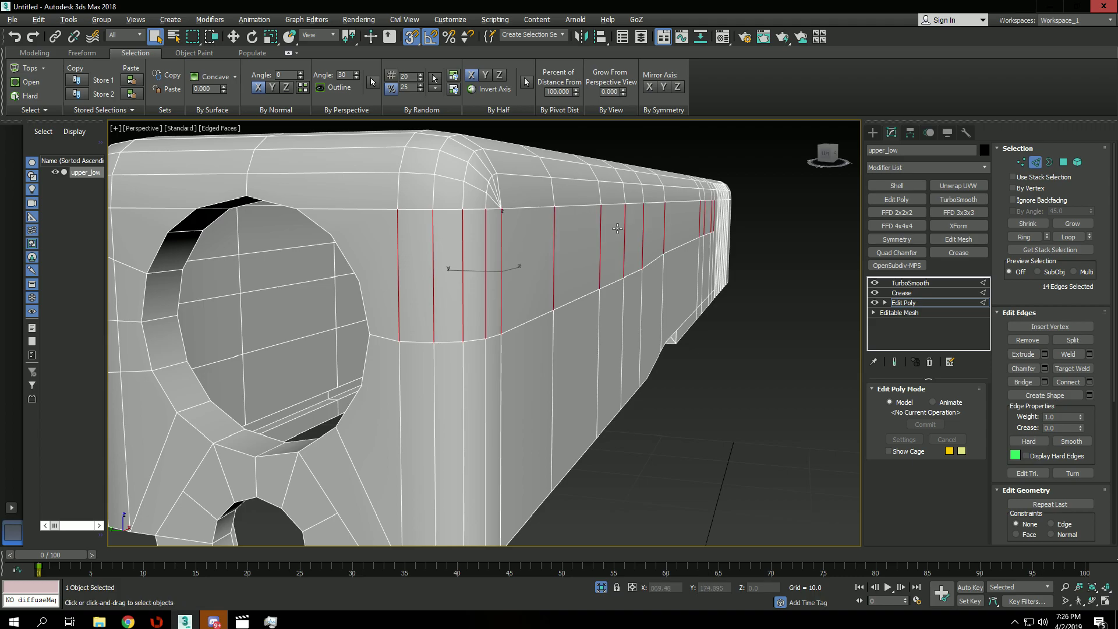
{"action": "middle_click_drag", "start_coordinate": [629, 229], "coordinate": [616, 230], "text": "alt"}
{"action": "key", "text": "ctrl+shift+e"}
{"action": "middle_click_drag", "start_coordinate": [372, 274], "coordinate": [736, 282], "text": "alt"}
{"action": "key", "text": "w"}
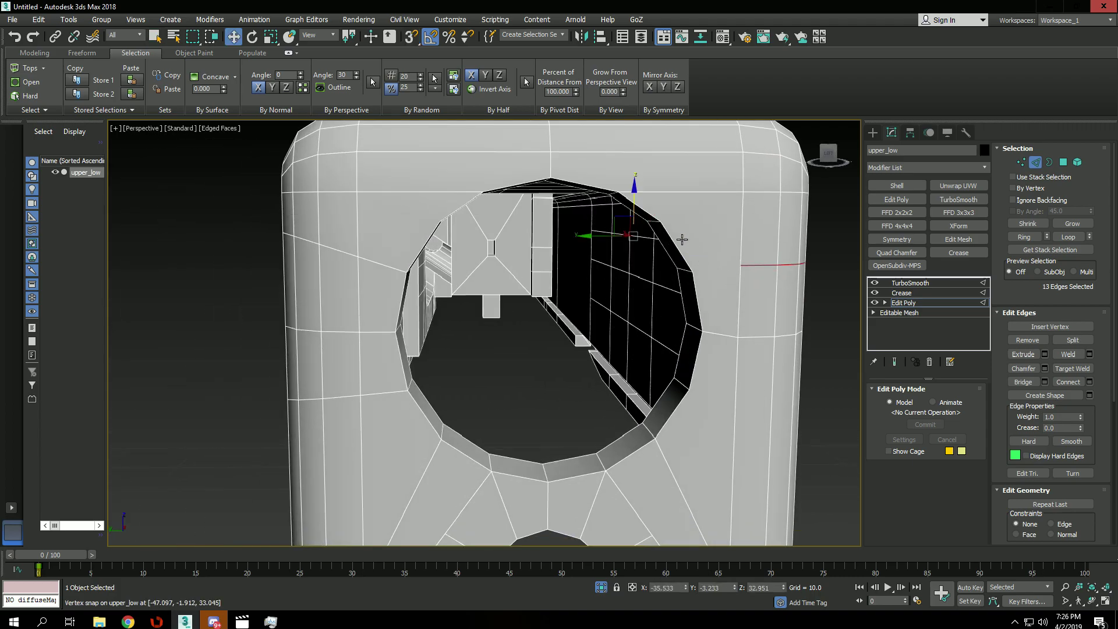
Cut edges from the barrel hole's two upper -Y vertices to the upper side loop and the corner vertex above it
{"action": "key", "text": "1"}
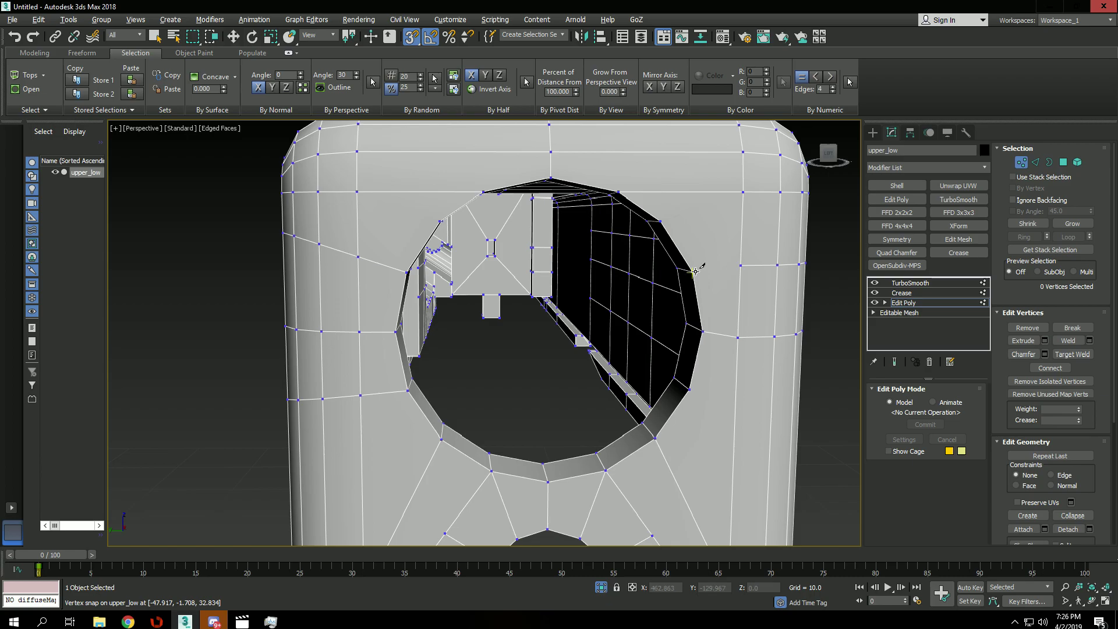
{"action": "left_click", "coordinate": [740, 264]}
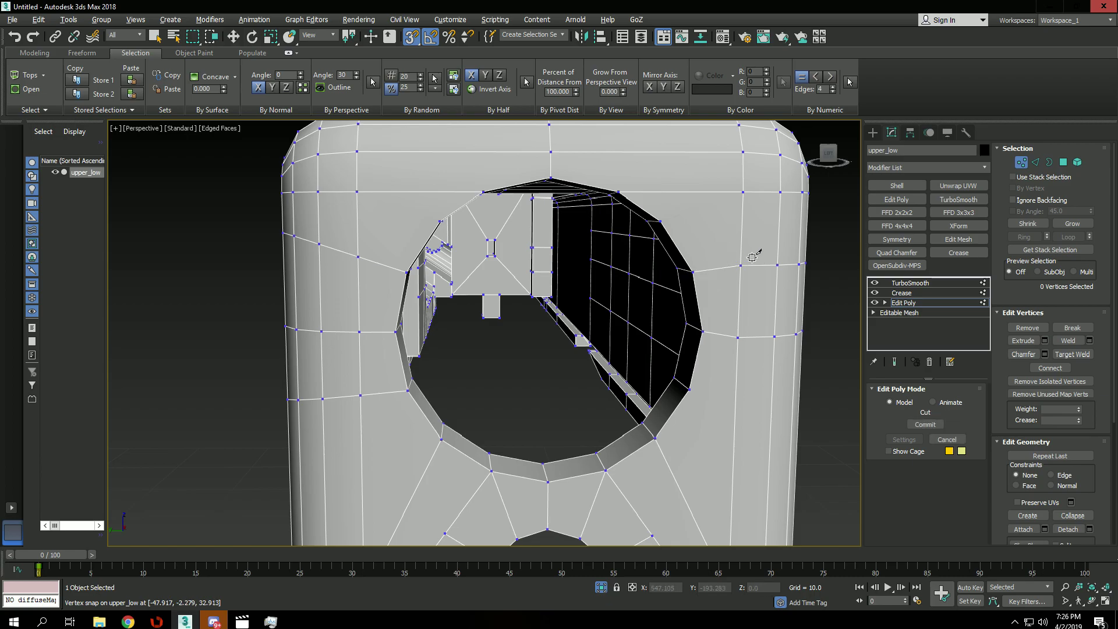
{"action": "right_click", "coordinate": [758, 187]}
{"action": "left_click", "coordinate": [745, 192]}
Cut a matching edge from the barrel hole's upper +Y vertex to the corner vertex on that side
{"action": "middle_click_drag", "start_coordinate": [702, 224], "coordinate": [514, 229], "text": "alt"}
{"action": "scroll", "coordinate": [670, 201], "scroll_direction": "down", "scroll_amount": 4}
{"action": "scroll", "coordinate": [638, 210], "scroll_direction": "up", "scroll_amount": 4}
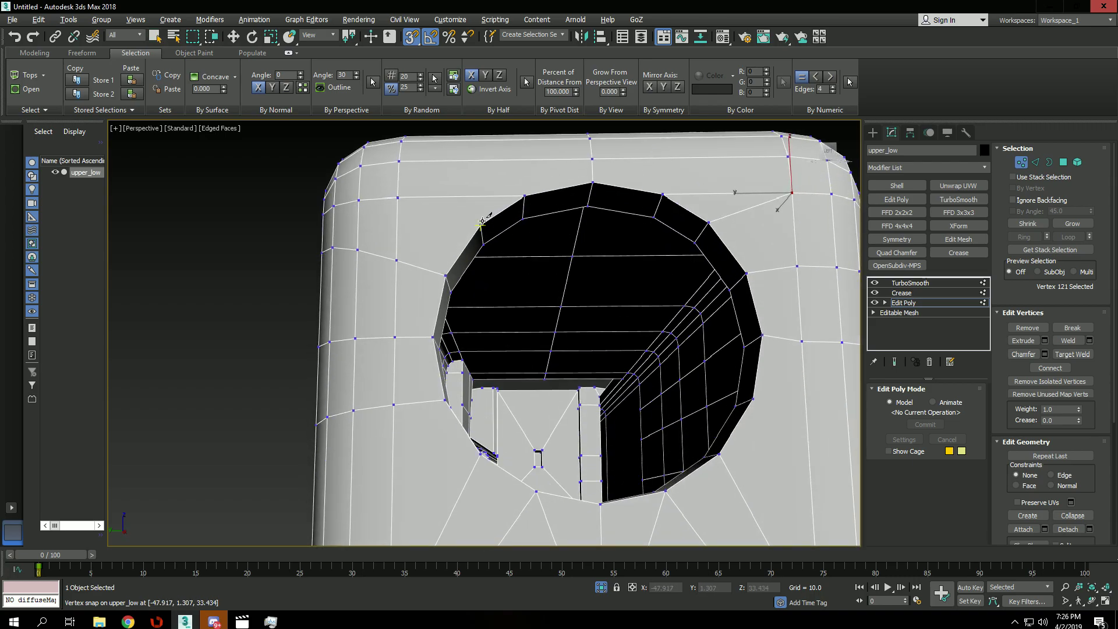
{"action": "left_click", "coordinate": [396, 197]}
{"action": "right_click", "coordinate": [480, 194]}
Try to cut an edge without snapping from the barrel hole's lower -Y vertex to the adjacent vertical edge
{"action": "middle_click_drag", "start_coordinate": [470, 441], "coordinate": [456, 362]}
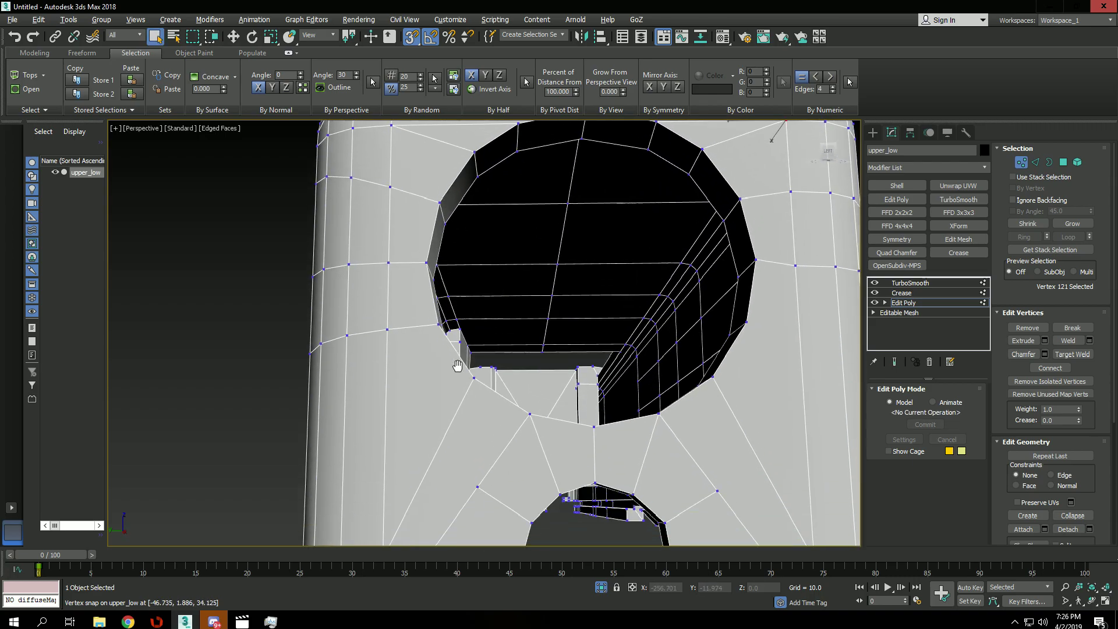
{"action": "scroll", "coordinate": [565, 366], "scroll_direction": "down", "scroll_amount": 6}
{"action": "middle_click_drag", "start_coordinate": [645, 379], "coordinate": [613, 364], "text": "alt"}
{"action": "scroll", "coordinate": [612, 364], "scroll_direction": "up", "scroll_amount": 5}
{"action": "key", "text": "alt+c"}
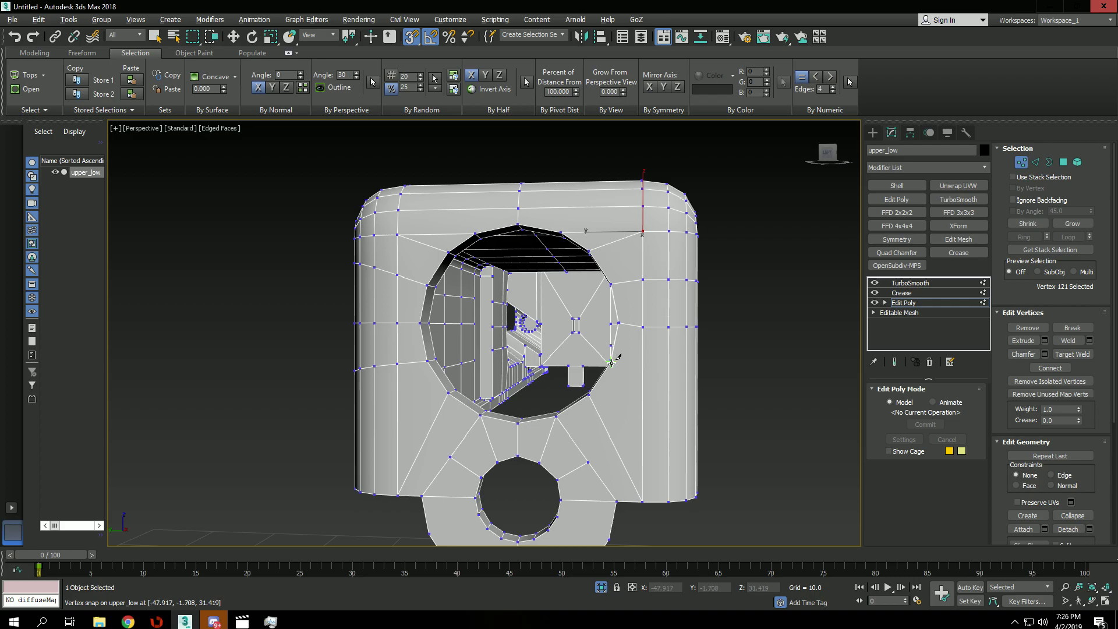
{"action": "key", "text": "s"}
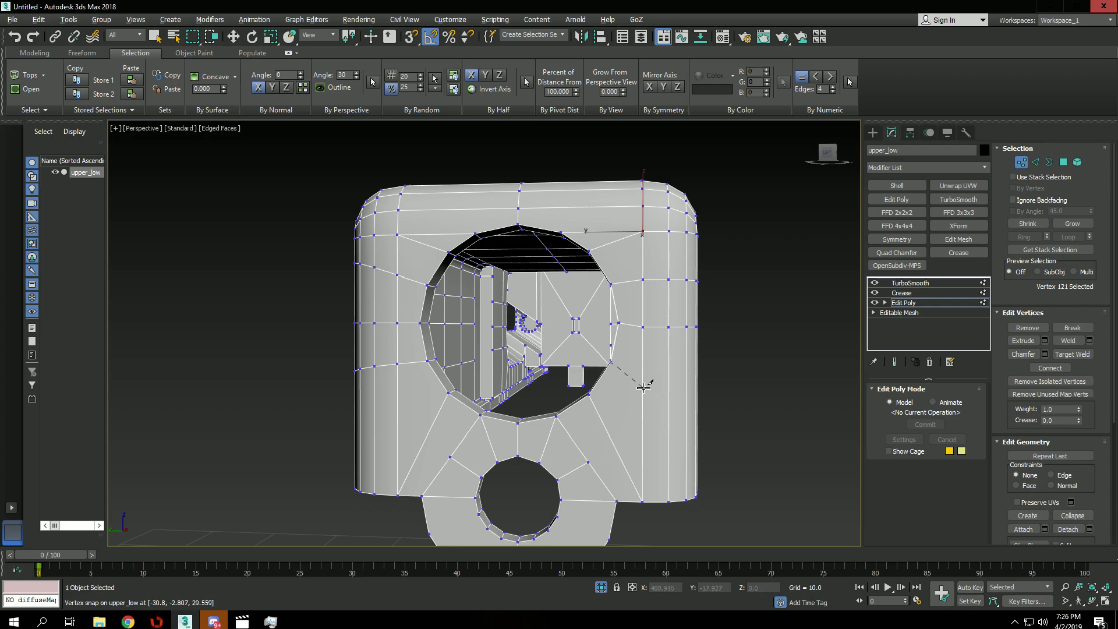
{"action": "left_click", "coordinate": [637, 394]}
{"action": "key", "text": "ctrl+z"}
{"action": "right_click", "coordinate": [652, 399]}
{"action": "key", "text": "w"}
Connect the ring of lower vertical edges on the -Y side wall with a new horizontal loop
{"action": "key", "text": "2"}
{"action": "left_click", "coordinate": [669, 396]}
{"action": "key", "text": "alt+r"}
{"action": "middle_click_drag", "start_coordinate": [707, 393], "coordinate": [689, 379], "text": "alt"}
{"action": "scroll", "coordinate": [640, 400], "scroll_direction": "down", "scroll_amount": 5}
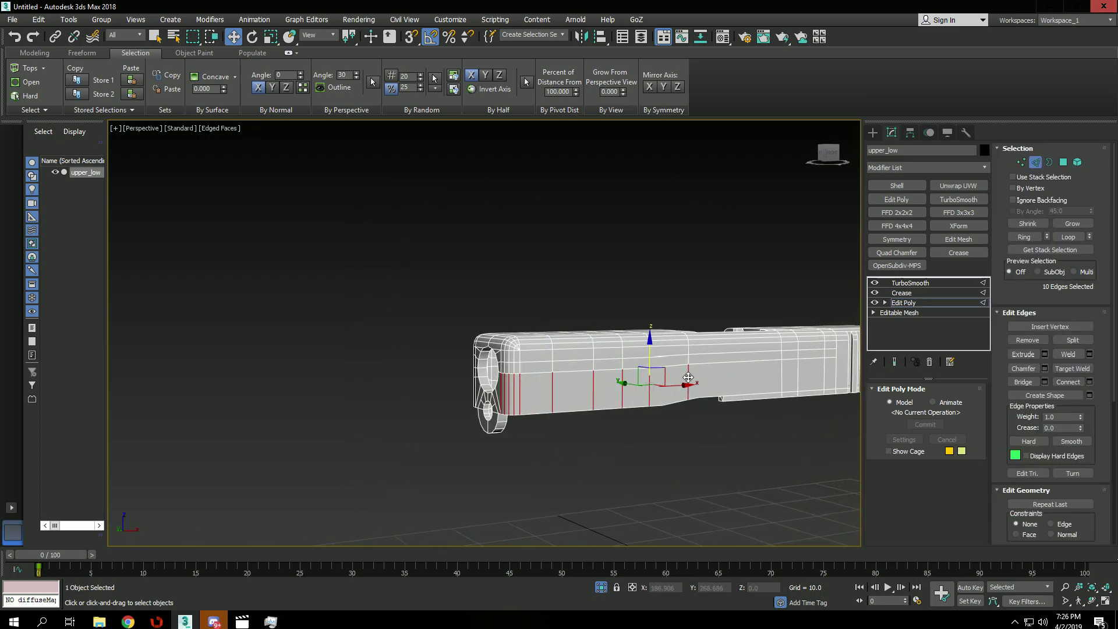
{"action": "scroll", "coordinate": [676, 375], "scroll_direction": "up", "scroll_amount": 1}
{"action": "key", "text": "ctrl+shift+e"}
{"action": "middle_click_drag", "start_coordinate": [661, 372], "coordinate": [543, 403], "text": "alt"}
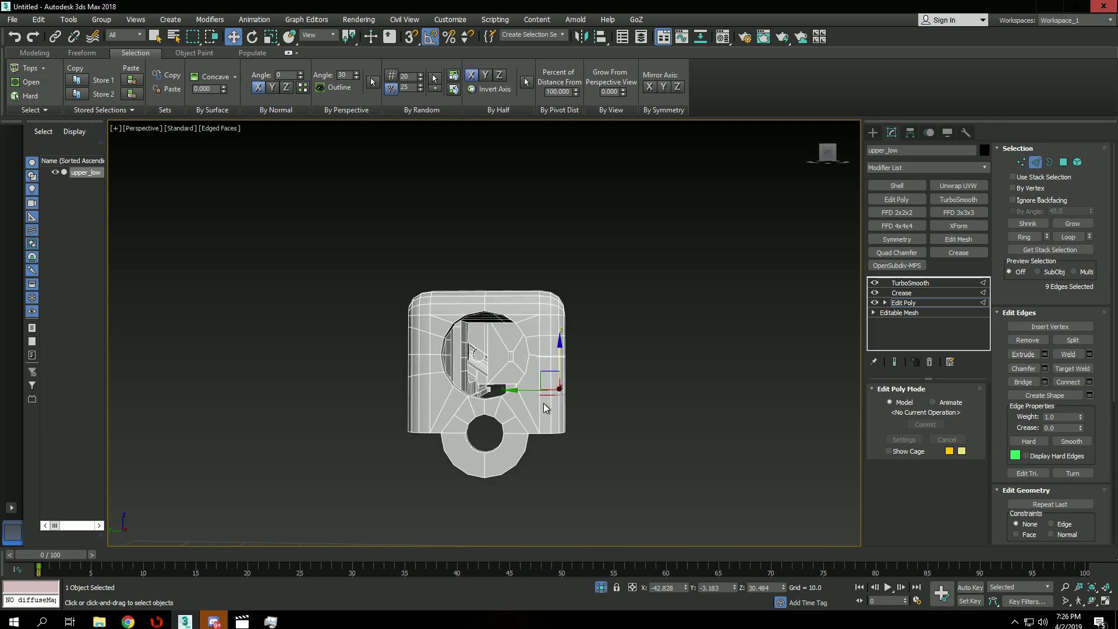
Cut a snapped edge from the barrel hole's lower -Y vertex to the new lower side loop
{"action": "key", "text": "1"}
{"action": "scroll", "coordinate": [589, 386], "scroll_direction": "up", "scroll_amount": 3}
{"action": "key", "text": "s"}
{"action": "left_click", "coordinate": [537, 391]}
{"action": "right_click", "coordinate": [599, 376]}
Select the hard edges and inspect the slide's shading from the front to the ejection port with edge lines hidden
{"action": "key", "text": "2"}
{"action": "left_click", "coordinate": [669, 299]}
{"action": "left_click", "coordinate": [29, 96]}
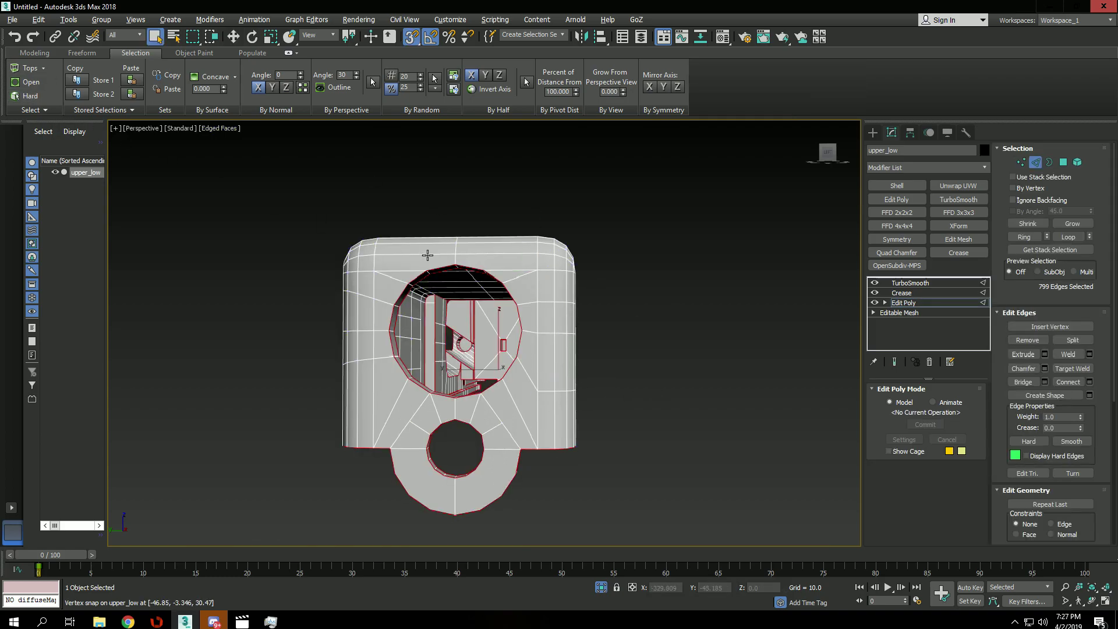
{"action": "key", "text": "ctrl+e"}
{"action": "key", "text": "F4"}
{"action": "middle_click_drag", "start_coordinate": [486, 322], "coordinate": [747, 327], "text": "alt"}
{"action": "middle_click_drag", "start_coordinate": [507, 352], "coordinate": [454, 303], "text": "alt"}
{"action": "scroll", "coordinate": [479, 220], "scroll_direction": "up", "scroll_amount": 6}
{"action": "scroll", "coordinate": [484, 221], "scroll_direction": "down", "scroll_amount": 4}
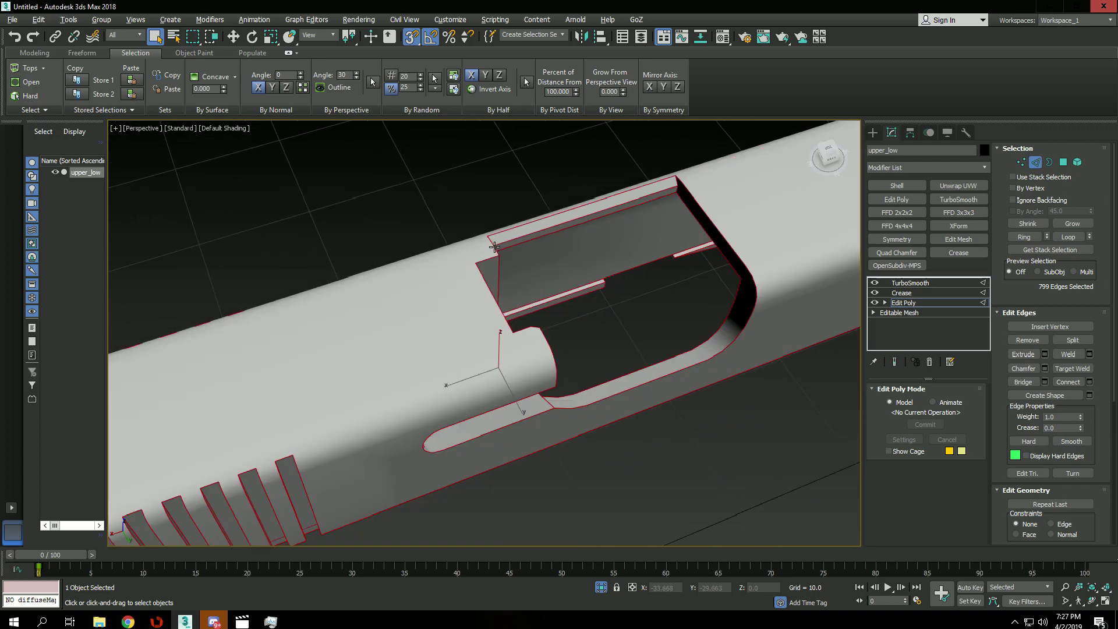
Preview the smoothed wireframe at the ejection port's rear corner with the hard edges selected
{"action": "key", "text": "1"}
{"action": "left_click", "coordinate": [479, 238]}
{"action": "middle_click_drag", "start_coordinate": [484, 239], "coordinate": [542, 300], "text": "alt"}
{"action": "key", "text": "2"}
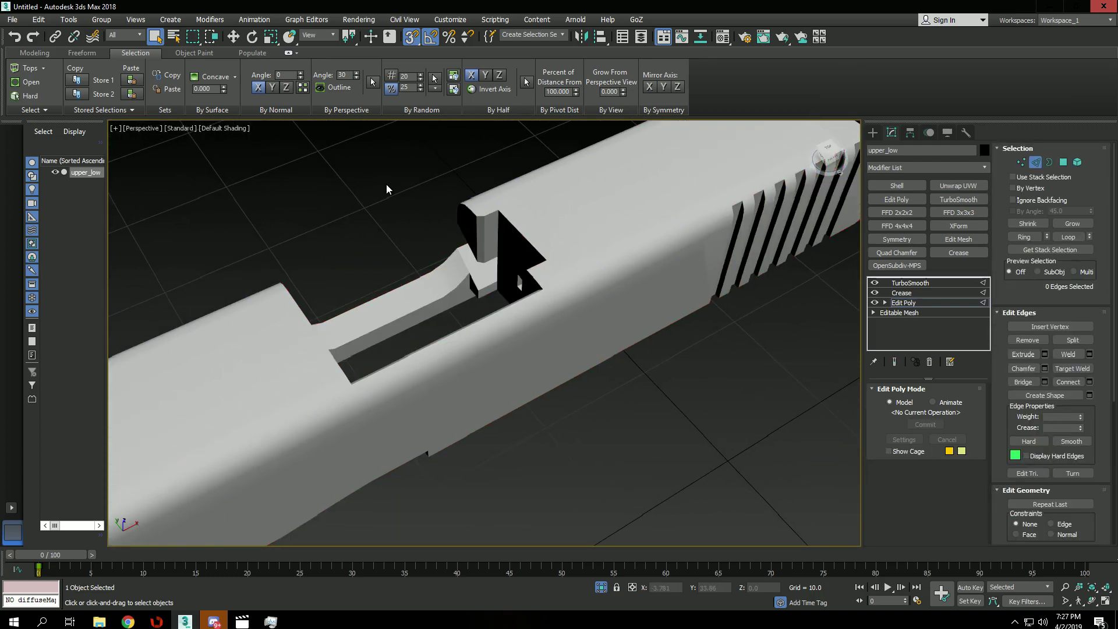
{"action": "left_click", "coordinate": [26, 95]}
{"action": "key", "text": "space"}
{"action": "key", "text": "F4"}
{"action": "scroll", "coordinate": [546, 264], "scroll_direction": "up", "scroll_amount": 5}
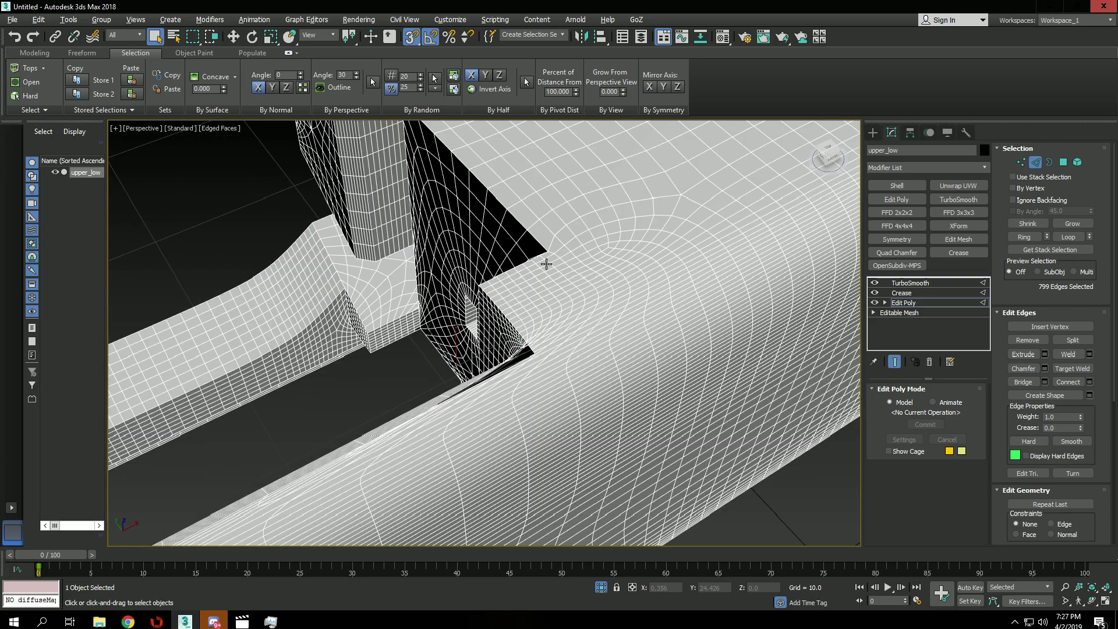
Compare the base mesh with the smoothed result at the corner where the port's rear wall meets the narrow side rail
{"action": "key", "text": "space"}
{"action": "key", "text": "1"}
{"action": "scroll", "coordinate": [564, 253], "scroll_direction": "down", "scroll_amount": 5}
{"action": "middle_click_drag", "start_coordinate": [565, 255], "coordinate": [718, 269], "text": "alt"}
{"action": "left_click", "coordinate": [30, 92]}
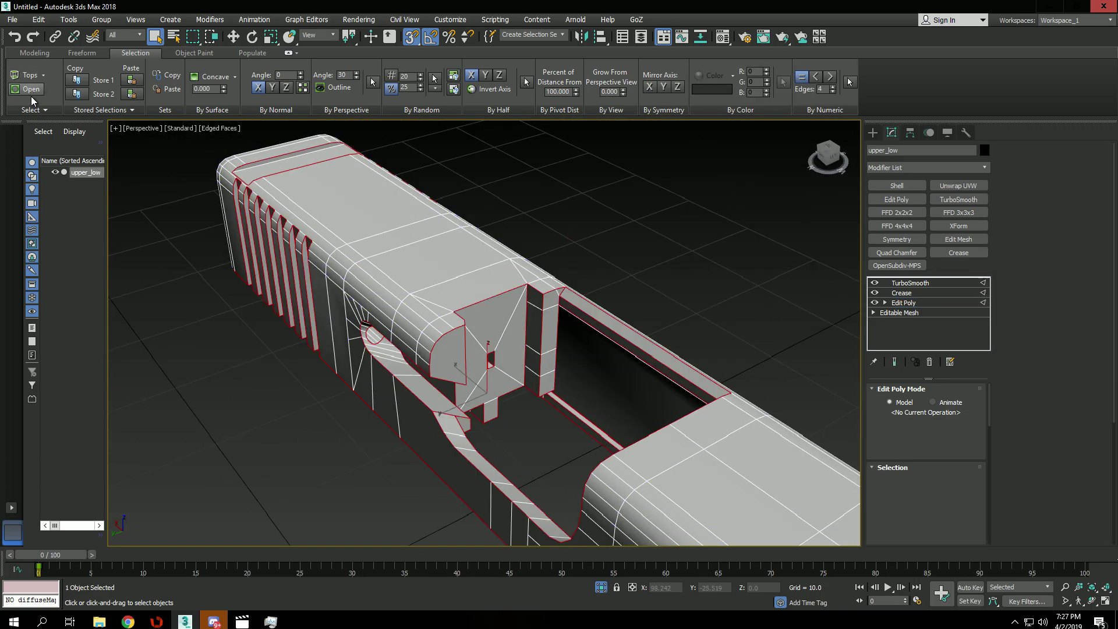
{"action": "key", "text": "ctrl+e"}
{"action": "middle_click_drag", "start_coordinate": [622, 292], "coordinate": [574, 277], "text": "alt"}
{"action": "scroll", "coordinate": [762, 227], "scroll_direction": "up", "scroll_amount": 5}
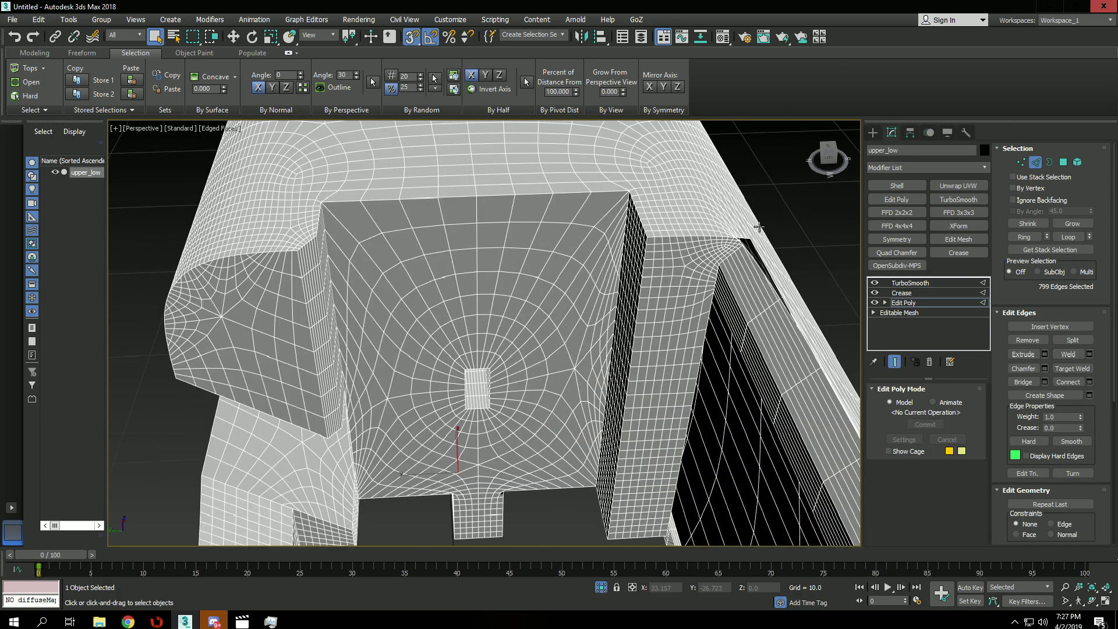
{"action": "scroll", "coordinate": [761, 228], "scroll_direction": "up", "scroll_amount": 2}
{"action": "key", "text": "ctrl+e"}
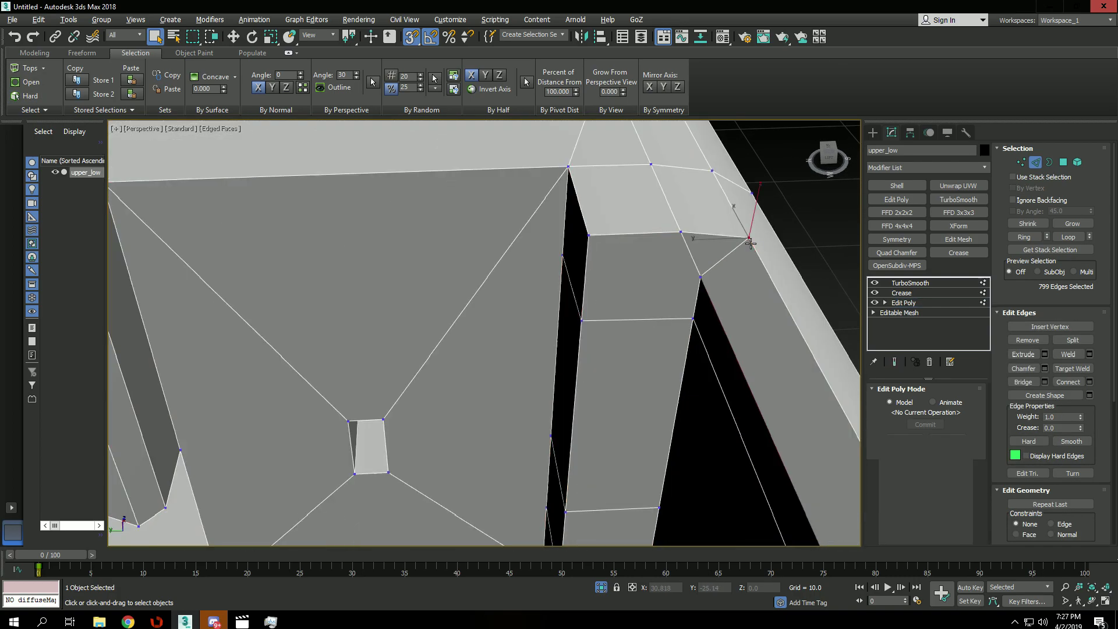
Connect the six horizontal side edges beside the ejection port with a vertical loop and snap it level with the port's rear corner
{"action": "key", "text": "1"}
{"action": "middle_click_drag", "start_coordinate": [750, 243], "coordinate": [606, 314], "text": "alt"}
{"action": "key", "text": "2"}
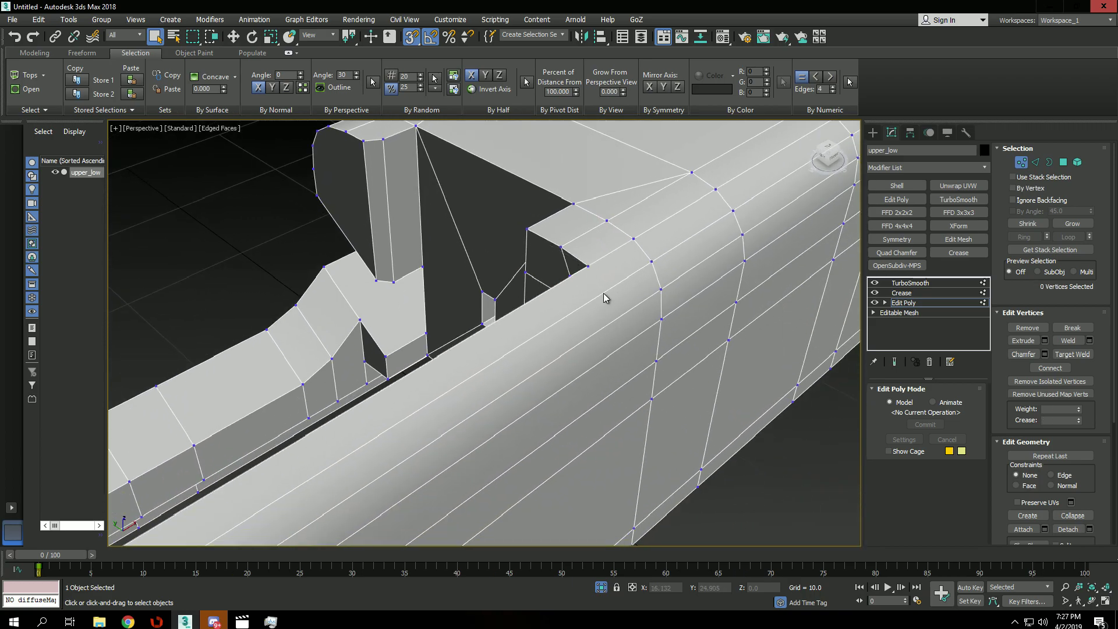
{"action": "left_click", "coordinate": [607, 326], "text": "ctrl"}
{"action": "left_click", "coordinate": [622, 349], "text": "ctrl"}
{"action": "left_click", "coordinate": [629, 382], "text": "ctrl"}
{"action": "left_click", "coordinate": [630, 414], "text": "ctrl"}
{"action": "middle_click_drag", "start_coordinate": [635, 439], "coordinate": [611, 427]}
{"action": "left_click", "coordinate": [607, 404], "text": "ctrl"}
{"action": "left_click", "coordinate": [609, 419], "text": "ctrl"}
{"action": "scroll", "coordinate": [584, 377], "scroll_direction": "down", "scroll_amount": 5}
{"action": "key", "text": "ctrl+shift+e"}
{"action": "key", "text": "w"}
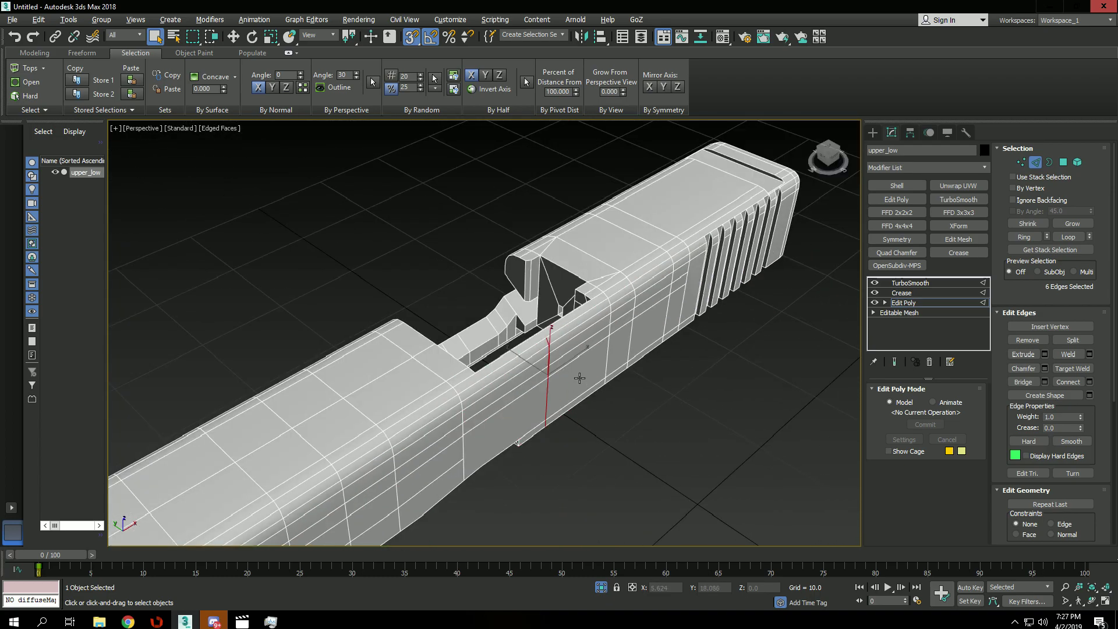
{"action": "scroll", "coordinate": [568, 354], "scroll_direction": "up", "scroll_amount": 2}
{"action": "key", "text": "1"}
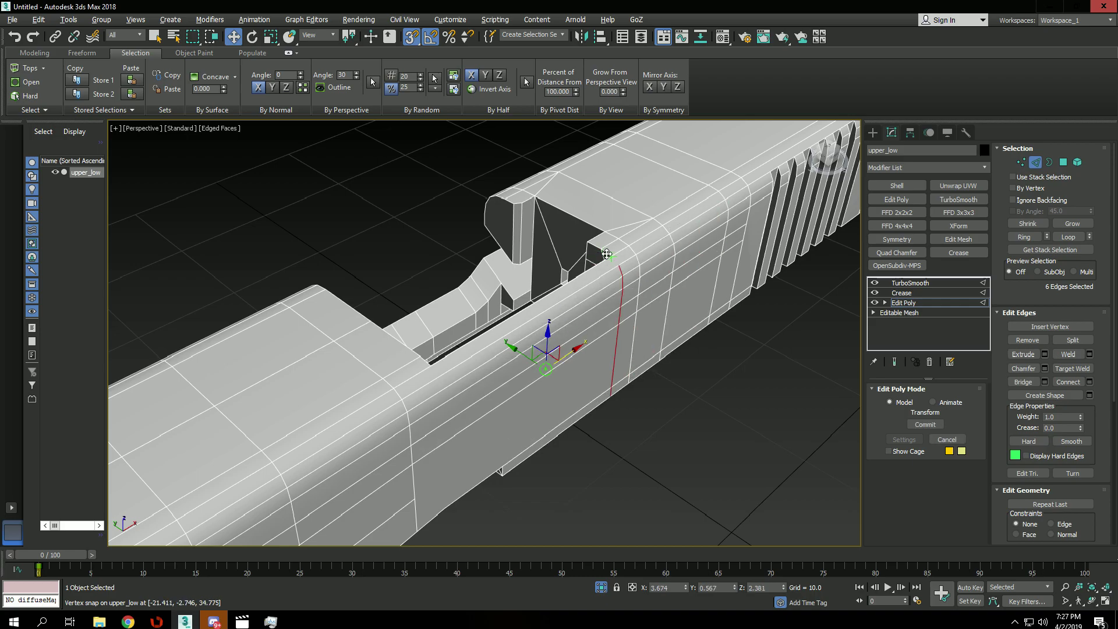
Connect the new loop's top vertex to the vertex at the ejection port's rear corner
{"action": "left_click", "coordinate": [590, 260]}
{"action": "scroll", "coordinate": [594, 262], "scroll_direction": "up", "scroll_amount": 4}
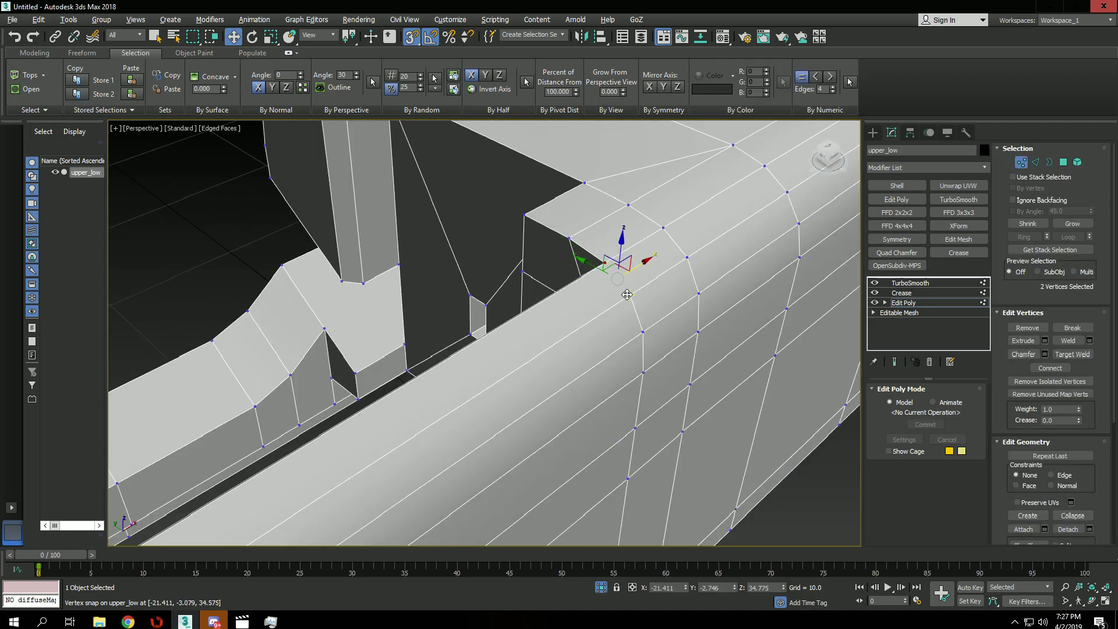
{"action": "left_click", "coordinate": [627, 295], "text": "ctrl"}
{"action": "middle_click_drag", "start_coordinate": [627, 295], "coordinate": [630, 299], "text": "alt"}
Try to connect the horizontal side edges below the ejection port, including the wall's lower edge, and undo it
{"action": "middle_click_drag", "start_coordinate": [650, 362], "coordinate": [509, 285], "text": "alt"}
{"action": "key", "text": "2"}
{"action": "left_click", "coordinate": [504, 240]}
{"action": "key", "text": "q"}
{"action": "left_click", "coordinate": [554, 268], "text": "shift"}
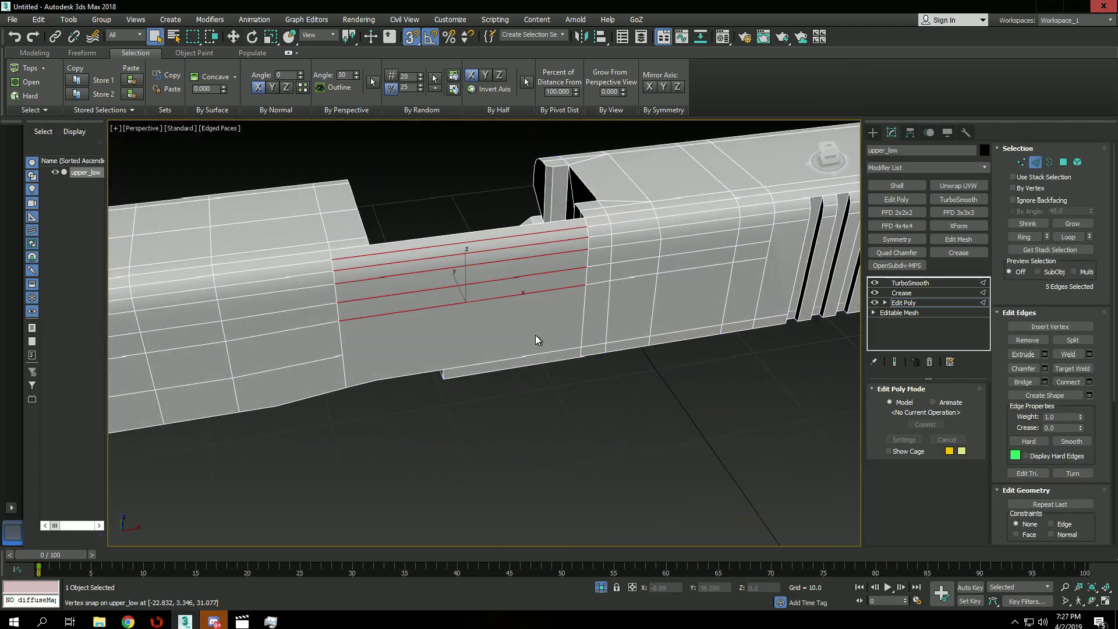
{"action": "key", "text": "ctrl+shift+e"}
{"action": "middle_click_drag", "start_coordinate": [518, 337], "coordinate": [487, 372], "text": "alt"}
{"action": "key", "text": "ctrl+z"}
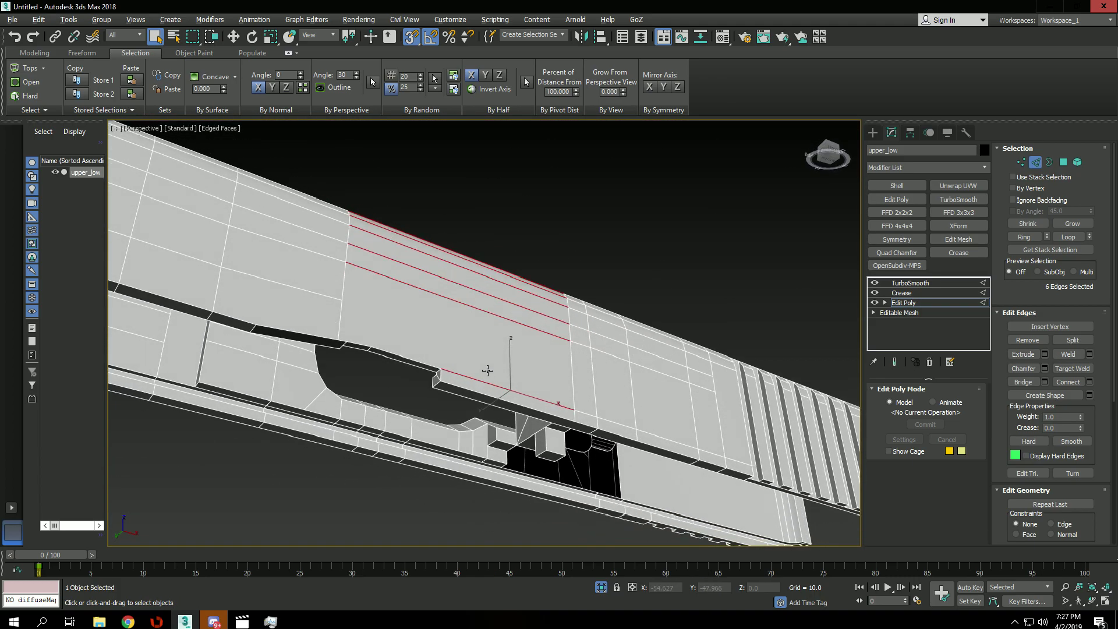
Cut an edge from the notch corner on the side wall's lower rim up across the side's horizontal loops
{"action": "key", "text": "1"}
{"action": "left_click", "coordinate": [449, 358]}
{"action": "key", "text": "alt+c"}
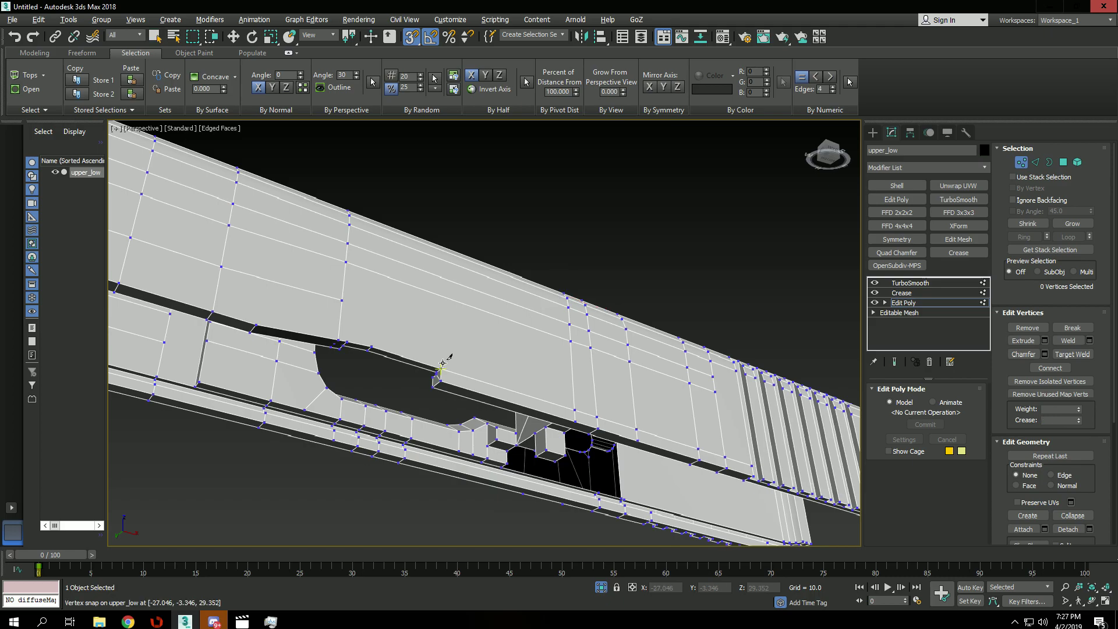
{"action": "left_click", "coordinate": [450, 262]}
{"action": "right_click", "coordinate": [449, 260]}
{"action": "middle_click_drag", "start_coordinate": [449, 252], "coordinate": [417, 310], "text": "alt"}
{"action": "scroll", "coordinate": [417, 310], "scroll_direction": "up", "scroll_amount": 3}
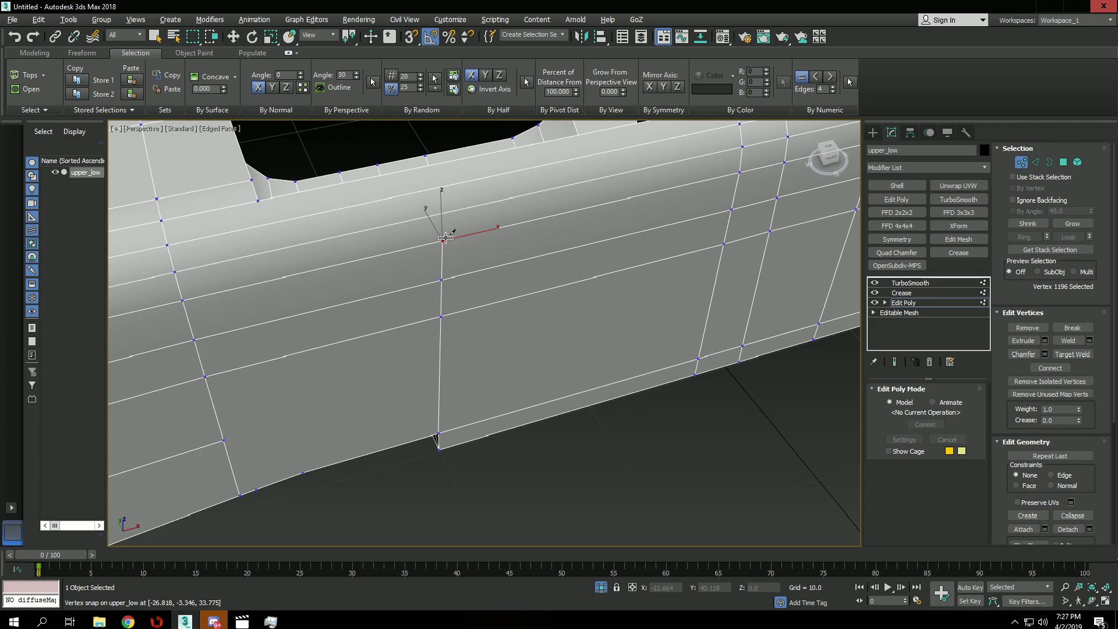
Extend the vertical cut over the rounded shoulder to the outer edge of the rail beside the ejection port
{"action": "left_click_drag", "start_coordinate": [445, 242], "coordinate": [428, 169]}
{"action": "left_click", "coordinate": [431, 190]}
{"action": "right_click", "coordinate": [464, 183]}
{"action": "left_click", "coordinate": [432, 191]}
{"action": "middle_click_drag", "start_coordinate": [433, 191], "coordinate": [525, 173], "text": "alt"}
{"action": "left_click", "coordinate": [492, 168]}
{"action": "key", "text": "alt+c"}
{"action": "key", "text": "s"}
{"action": "left_click", "coordinate": [431, 203]}
{"action": "right_click", "coordinate": [465, 196]}
{"action": "left_click", "coordinate": [433, 204]}
{"action": "middle_click_drag", "start_coordinate": [434, 204], "coordinate": [436, 202], "text": "alt"}
Continue the cut across the top of the narrow rail beside the ejection port to its inner edge
{"action": "key", "text": "alt+c"}
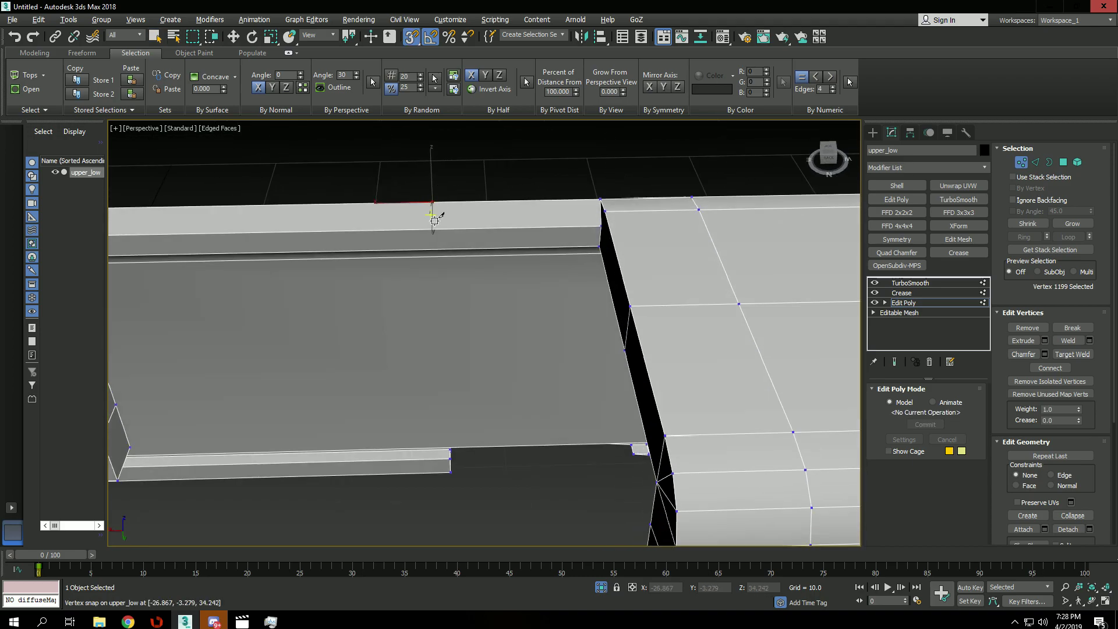
{"action": "key", "text": "s"}
{"action": "left_click", "coordinate": [431, 227]}
{"action": "right_click", "coordinate": [458, 221]}
{"action": "middle_click_drag", "start_coordinate": [436, 228], "coordinate": [453, 208], "text": "alt"}
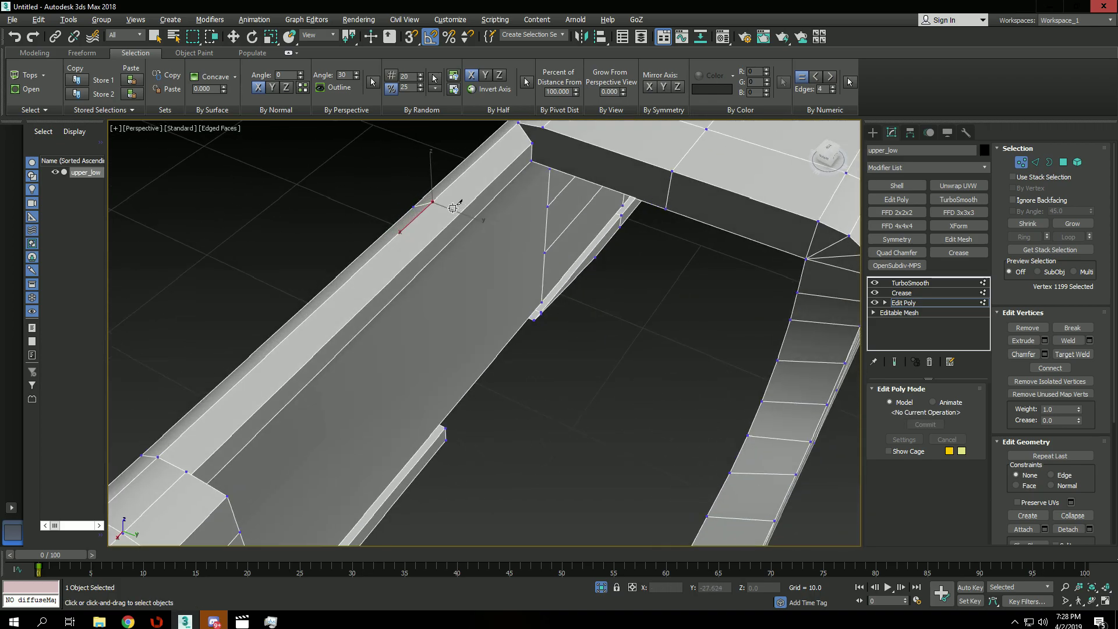
{"action": "left_click", "coordinate": [450, 224]}
{"action": "right_click", "coordinate": [466, 217]}
{"action": "right_click", "coordinate": [465, 217]}
{"action": "mouse_move", "coordinate": [464, 217]}
{"action": "middle_mouse_down", "text": "alt"}
{"action": "mouse_move", "coordinate": [467, 189]}
{"action": "mouse_move", "coordinate": [451, 222]}
{"action": "middle_mouse_up", "text": "alt"}
Cut down the rail's inner face from the end of the previous cut to the face's lower edge
{"action": "scroll", "coordinate": [454, 224], "scroll_direction": "up", "scroll_amount": 2}
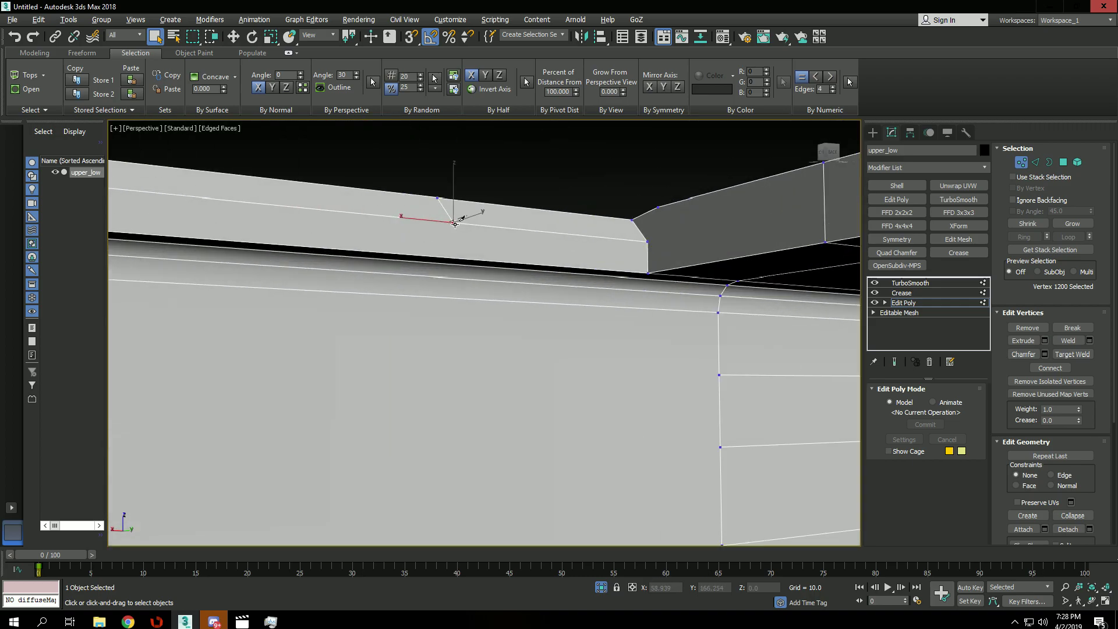
{"action": "left_click", "coordinate": [455, 256]}
{"action": "right_click", "coordinate": [475, 254]}
{"action": "right_click", "coordinate": [475, 254]}
{"action": "left_click", "coordinate": [456, 259]}
{"action": "middle_click_drag", "start_coordinate": [456, 260], "coordinate": [474, 228], "text": "alt"}
{"action": "left_click_drag", "start_coordinate": [475, 228], "coordinate": [449, 266], "text": "alt"}
Connect the inner side wall's upper and lower edges and snap the new edge in line with the rail cut
{"action": "scroll", "coordinate": [448, 269], "scroll_direction": "down", "scroll_amount": 2}
{"action": "key", "text": "2"}
{"action": "left_click", "coordinate": [363, 488]}
{"action": "left_click", "coordinate": [423, 283], "text": "ctrl"}
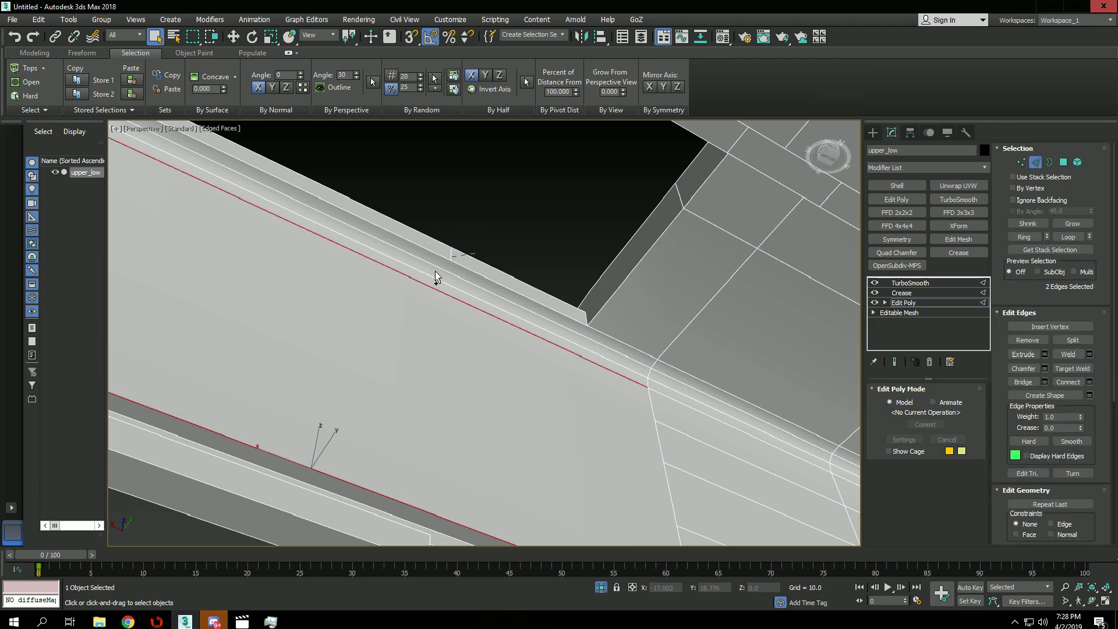
{"action": "key", "text": "ctrl+shift+e"}
{"action": "key", "text": "w"}
{"action": "key", "text": "s"}
{"action": "left_click_drag", "start_coordinate": [322, 265], "coordinate": [450, 261]}
Connect the top vertex of the inner wall's new edge to the rail cut's lower vertex
{"action": "scroll", "coordinate": [448, 261], "scroll_direction": "up", "scroll_amount": 2}
{"action": "key", "text": "1"}
{"action": "left_click", "coordinate": [444, 276]}
{"action": "left_click", "coordinate": [453, 259], "text": "ctrl"}
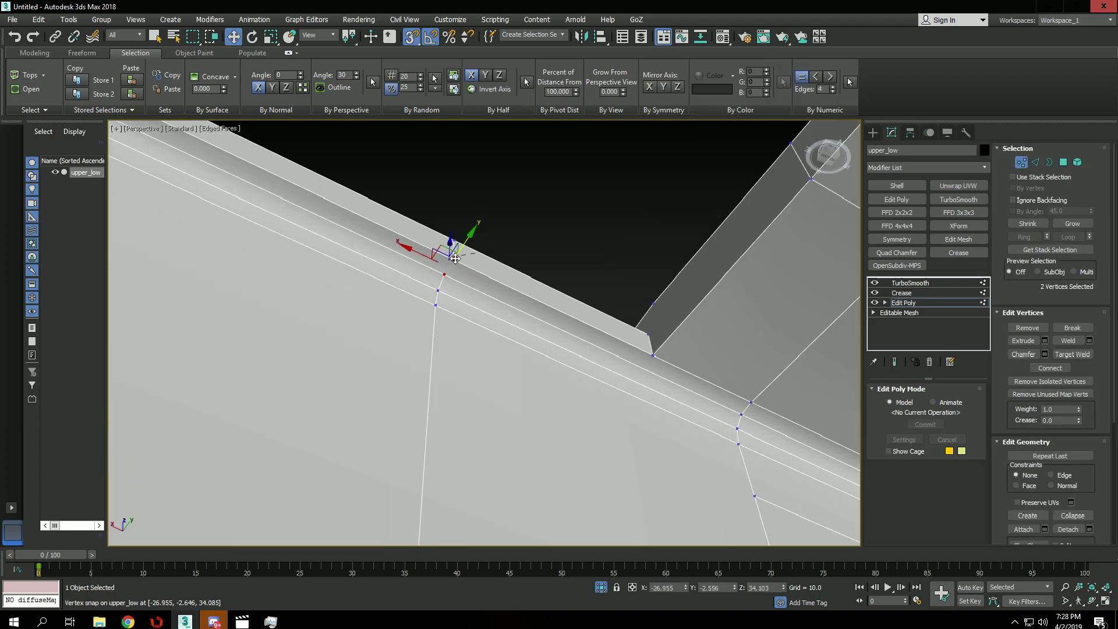
{"action": "scroll", "coordinate": [453, 260], "scroll_direction": "down", "scroll_amount": 5}
{"action": "middle_click_drag", "start_coordinate": [468, 281], "coordinate": [635, 355], "text": "alt"}
Select the hard edges and inspect the smoothed slide from the ejection port to the rear end with edge lines hidden
{"action": "key", "text": "2"}
{"action": "left_click", "coordinate": [27, 85]}
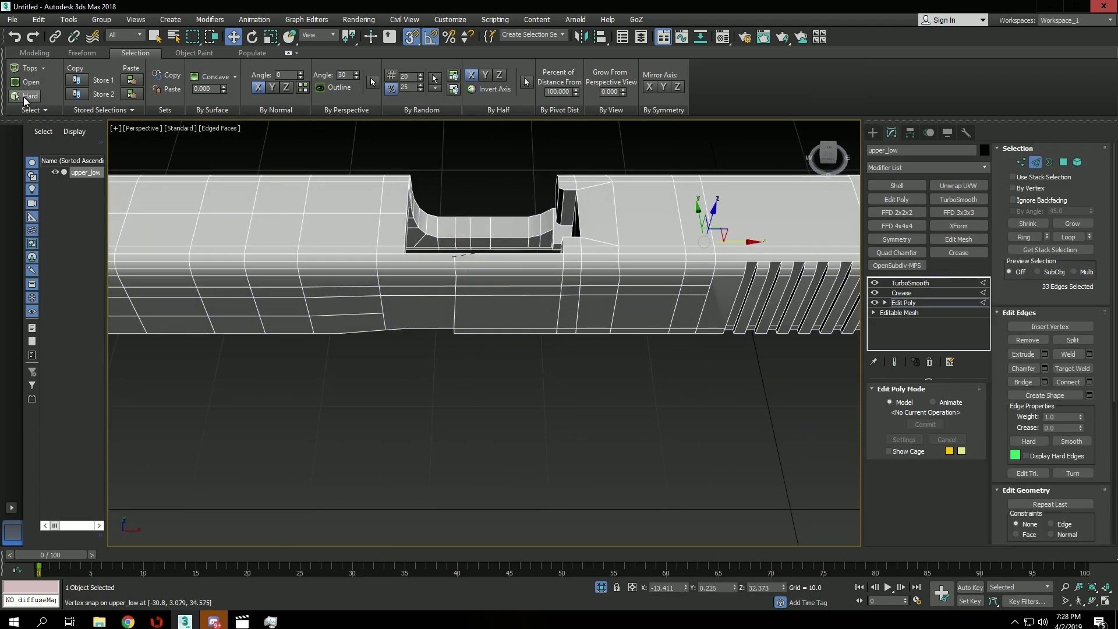
{"action": "left_click", "coordinate": [24, 101]}
{"action": "middle_click_drag", "start_coordinate": [508, 164], "coordinate": [471, 267]}
{"action": "key", "text": "grave"}
{"action": "key", "text": "F4"}
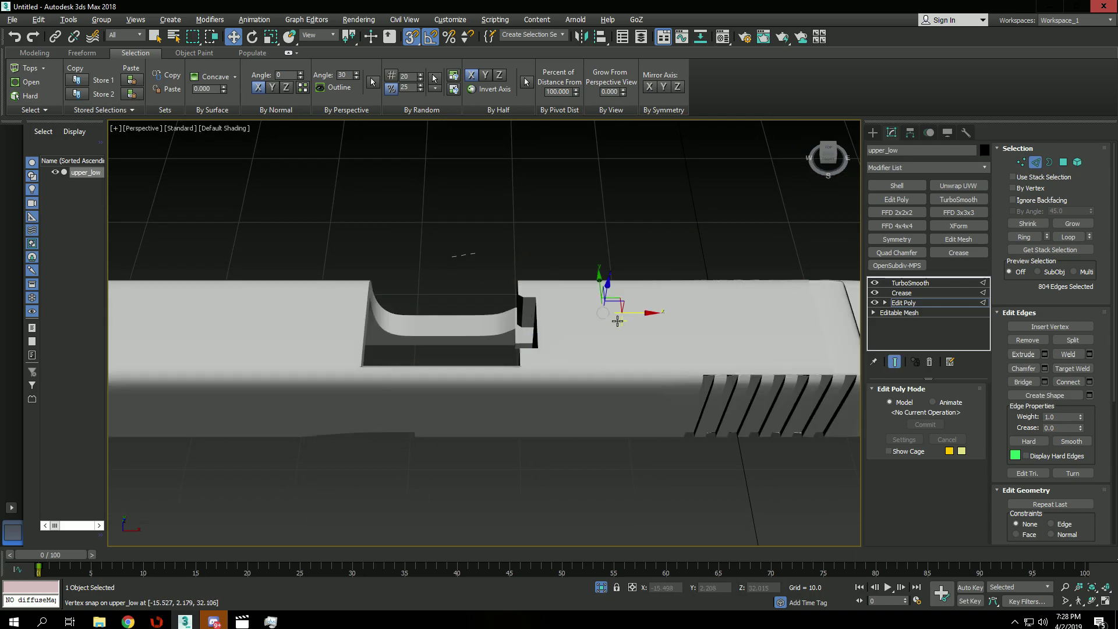
{"action": "middle_click_drag", "start_coordinate": [620, 317], "coordinate": [542, 293], "text": "alt"}
{"action": "middle_click_drag", "start_coordinate": [507, 328], "coordinate": [632, 318], "text": "alt"}
{"action": "middle_click_drag", "start_coordinate": [832, 309], "coordinate": [786, 323], "text": "alt"}
{"action": "middle_click_drag", "start_coordinate": [816, 320], "coordinate": [757, 286]}
{"action": "middle_click_drag", "start_coordinate": [612, 431], "coordinate": [604, 392], "text": "alt"}
{"action": "scroll", "coordinate": [610, 303], "scroll_direction": "up", "scroll_amount": 3}
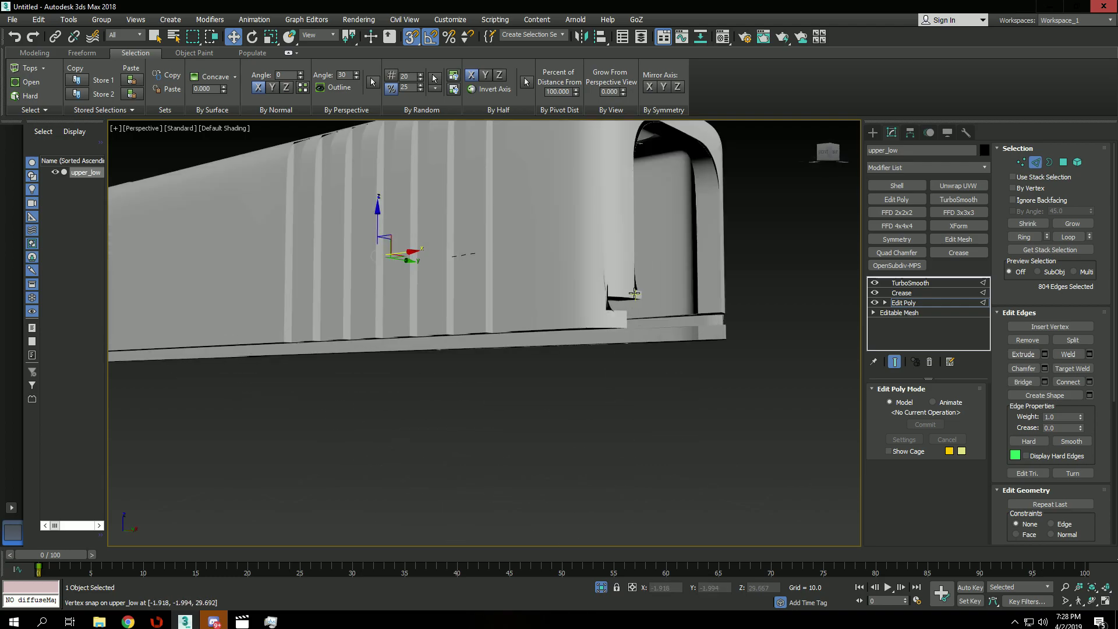
Compare the smoothed wireframe, the base mesh and the plain shading at the ejection port's rear corner
{"action": "scroll", "coordinate": [422, 277], "scroll_direction": "down", "scroll_amount": 5}
{"action": "middle_click_drag", "start_coordinate": [422, 278], "coordinate": [513, 294], "text": "alt"}
{"action": "scroll", "coordinate": [414, 234], "scroll_direction": "up", "scroll_amount": 4}
{"action": "middle_click_drag", "start_coordinate": [415, 235], "coordinate": [485, 334]}
{"action": "key", "text": "F4"}
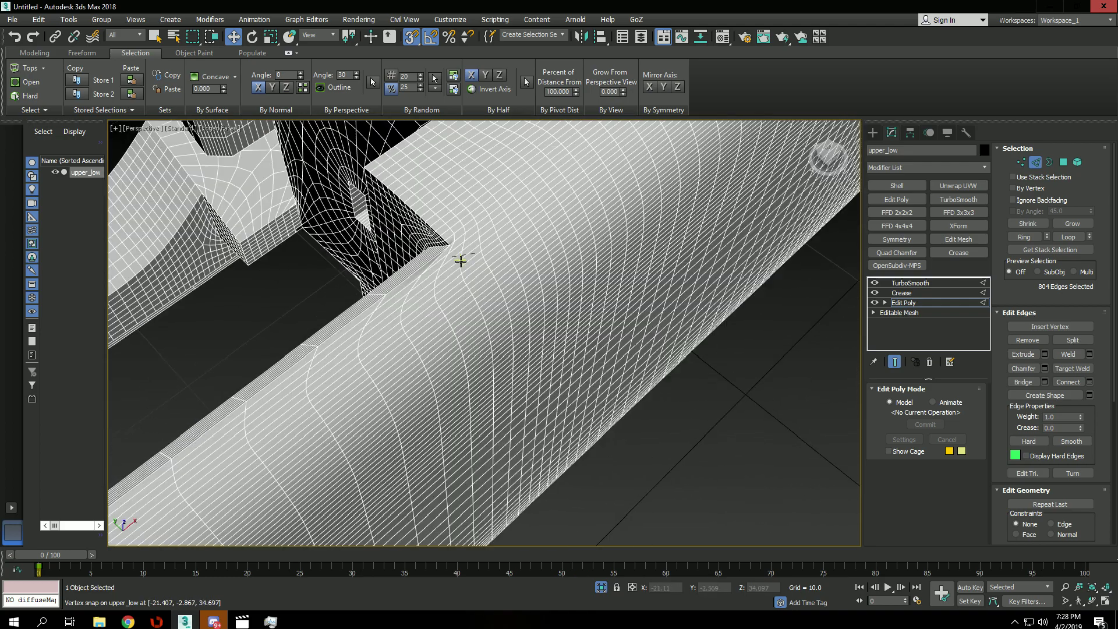
{"action": "scroll", "coordinate": [452, 247], "scroll_direction": "up", "scroll_amount": 1}
{"action": "key", "text": "grave"}
{"action": "scroll", "coordinate": [452, 254], "scroll_direction": "up", "scroll_amount": 1}
{"action": "scroll", "coordinate": [451, 250], "scroll_direction": "down", "scroll_amount": 2}
{"action": "key", "text": "F4"}
{"action": "scroll", "coordinate": [449, 247], "scroll_direction": "up", "scroll_amount": 1}
{"action": "key", "text": "grave"}
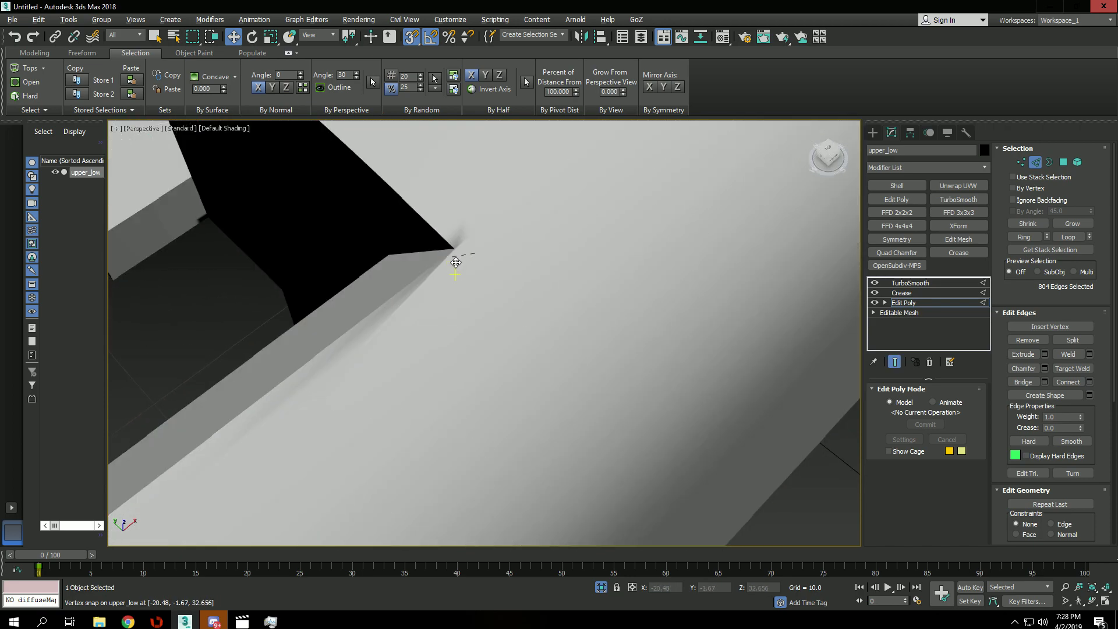
{"action": "mouse_move", "coordinate": [444, 252]}
{"action": "middle_mouse_down", "text": "alt"}
{"action": "mouse_move", "coordinate": [470, 252]}
{"action": "mouse_move", "coordinate": [547, 347]}
{"action": "middle_mouse_up", "text": "alt"}
{"action": "scroll", "coordinate": [469, 252], "scroll_direction": "down", "scroll_amount": 2}
{"action": "middle_click_drag", "start_coordinate": [459, 191], "coordinate": [499, 332]}
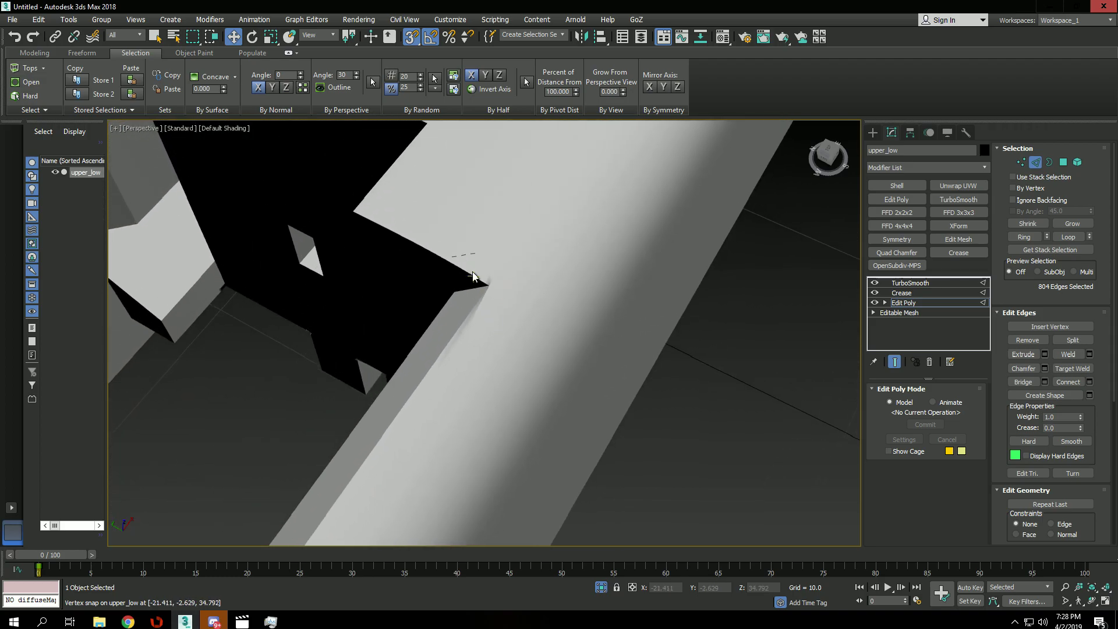
{"action": "scroll", "coordinate": [497, 290], "scroll_direction": "down", "scroll_amount": 6}
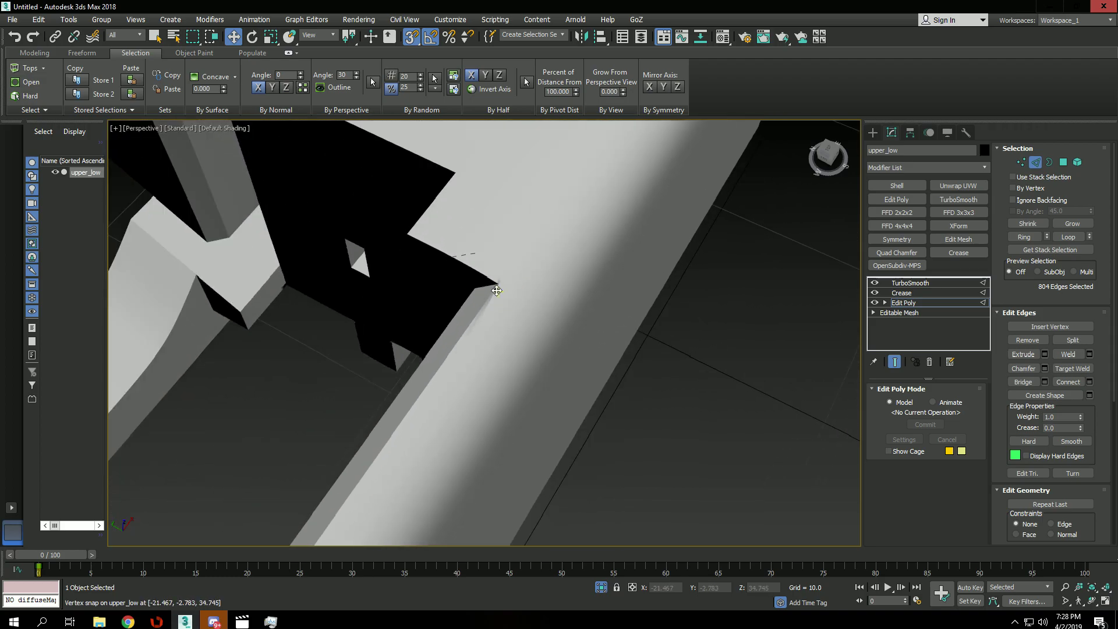
Examine the shading where the port's side rail meets the rear corner from above, with edge lines on and off
{"action": "middle_click_drag", "start_coordinate": [640, 308], "coordinate": [440, 279], "text": "alt"}
{"action": "scroll", "coordinate": [599, 389], "scroll_direction": "down", "scroll_amount": 4}
{"action": "scroll", "coordinate": [555, 305], "scroll_direction": "up", "scroll_amount": 3}
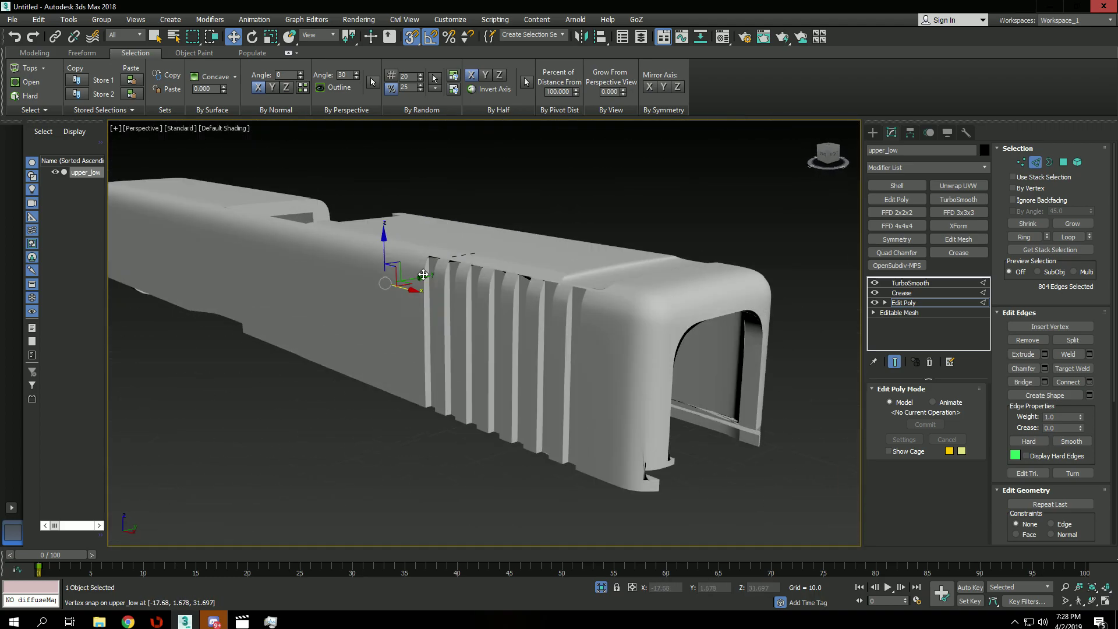
{"action": "middle_click_drag", "start_coordinate": [333, 249], "coordinate": [471, 349], "text": "alt"}
{"action": "scroll", "coordinate": [472, 349], "scroll_direction": "up", "scroll_amount": 5}
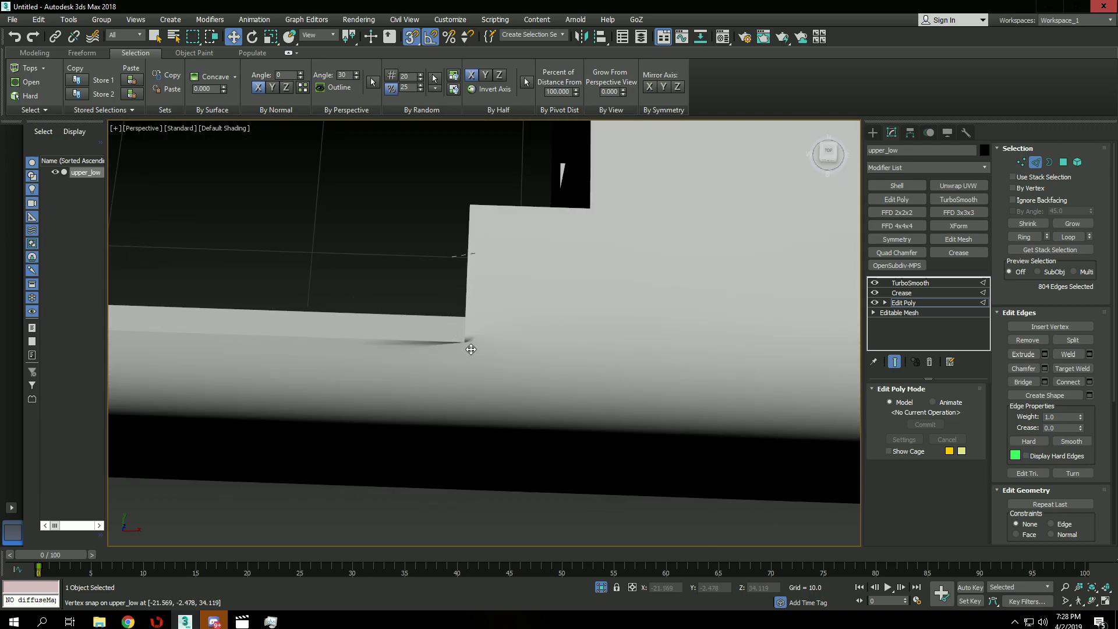
{"action": "scroll", "coordinate": [473, 341], "scroll_direction": "down", "scroll_amount": 3}
{"action": "scroll", "coordinate": [473, 341], "scroll_direction": "up", "scroll_amount": 4}
{"action": "key", "text": "F4"}
{"action": "key", "text": "F4"}
{"action": "key", "text": "F4"}
{"action": "key", "text": "F4"}
{"action": "scroll", "coordinate": [485, 348], "scroll_direction": "down", "scroll_amount": 8}
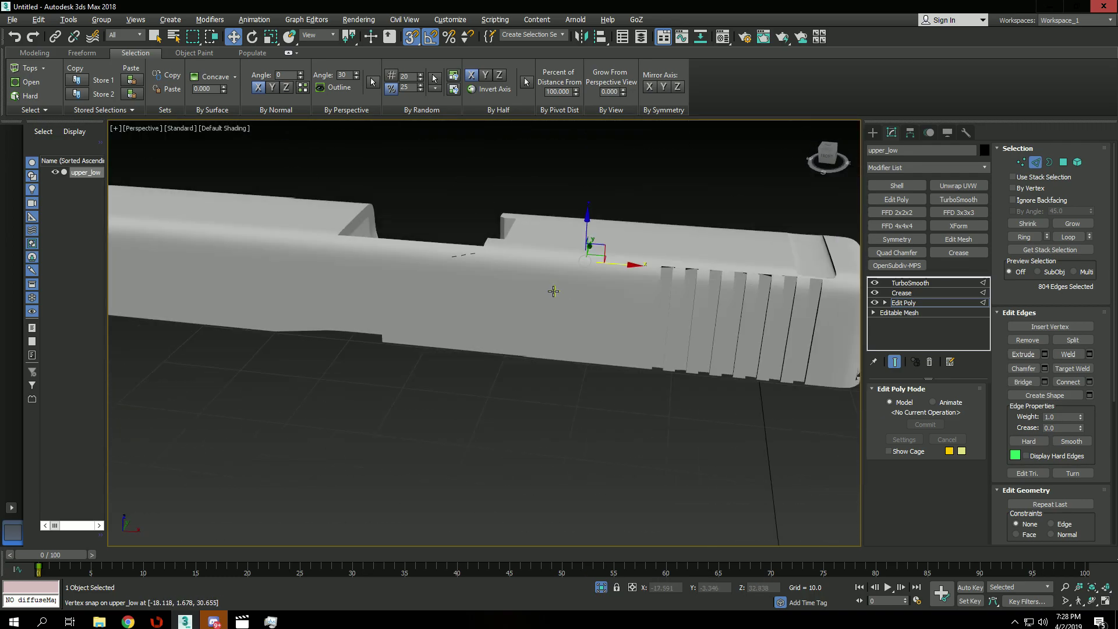
Examine the smoothed shading around the notch at the slide's lower rear corner
{"action": "middle_click_drag", "start_coordinate": [554, 290], "coordinate": [587, 294]}
{"action": "scroll", "coordinate": [587, 293], "scroll_direction": "up", "scroll_amount": 6}
{"action": "scroll", "coordinate": [587, 292], "scroll_direction": "down", "scroll_amount": 6}
{"action": "middle_click_drag", "start_coordinate": [728, 368], "coordinate": [501, 287]}
{"action": "scroll", "coordinate": [557, 339], "scroll_direction": "up", "scroll_amount": 5}
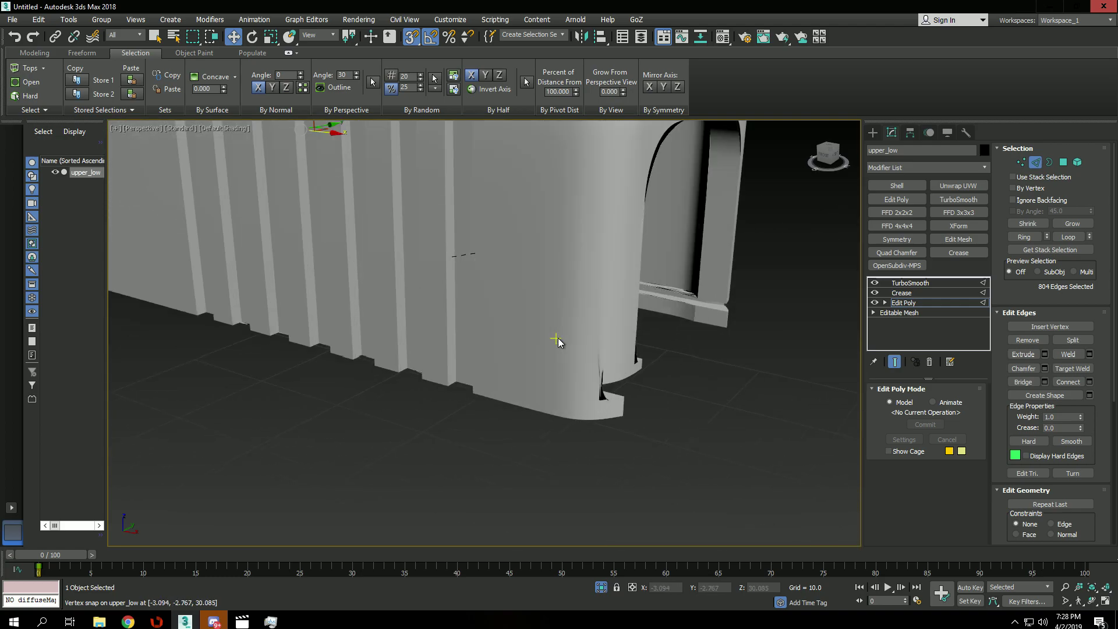
{"action": "key", "text": "F4"}
{"action": "key", "text": "F4"}
Connect the vertical side edges behind the last serration and snap the new edge down to the rear notch's upper corner height
{"action": "key", "text": "1"}
{"action": "left_click", "coordinate": [622, 411]}
{"action": "middle_click_drag", "start_coordinate": [624, 411], "coordinate": [592, 409], "text": "alt"}
{"action": "key", "text": "2"}
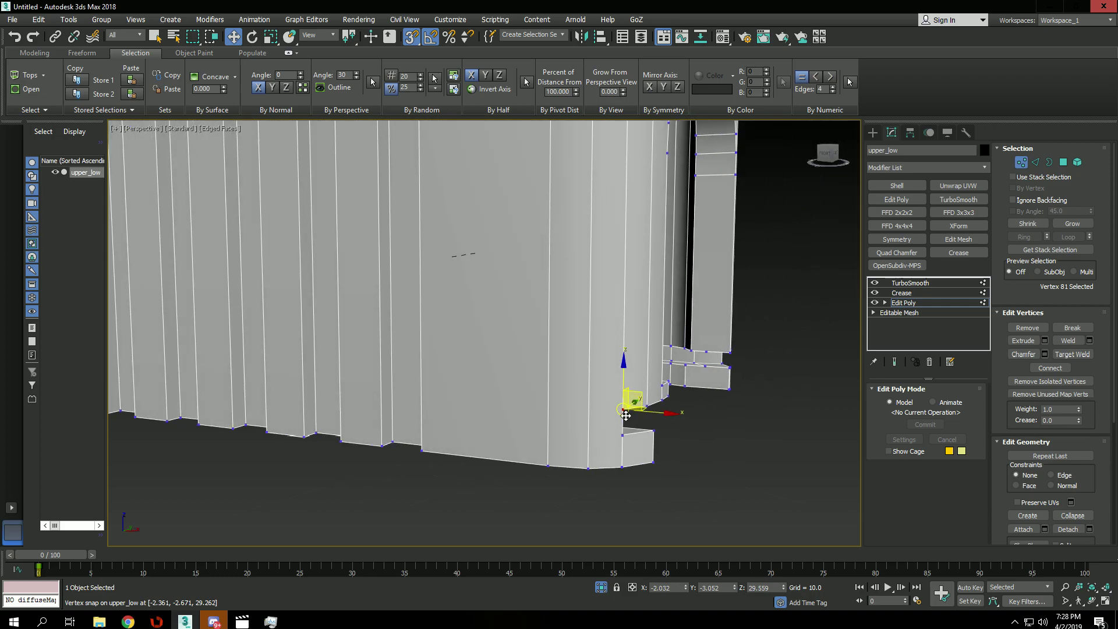
{"action": "key", "text": "q"}
{"action": "left_click", "coordinate": [590, 409]}
{"action": "left_click", "coordinate": [588, 409]}
{"action": "left_click", "coordinate": [549, 402], "text": "ctrl"}
{"action": "left_click", "coordinate": [421, 372], "text": "ctrl"}
{"action": "middle_click_drag", "start_coordinate": [421, 372], "coordinate": [509, 356], "text": "alt"}
{"action": "key", "text": "ctrl+shift+e"}
{"action": "scroll", "coordinate": [507, 308], "scroll_direction": "down", "scroll_amount": 3}
{"action": "key", "text": "w"}
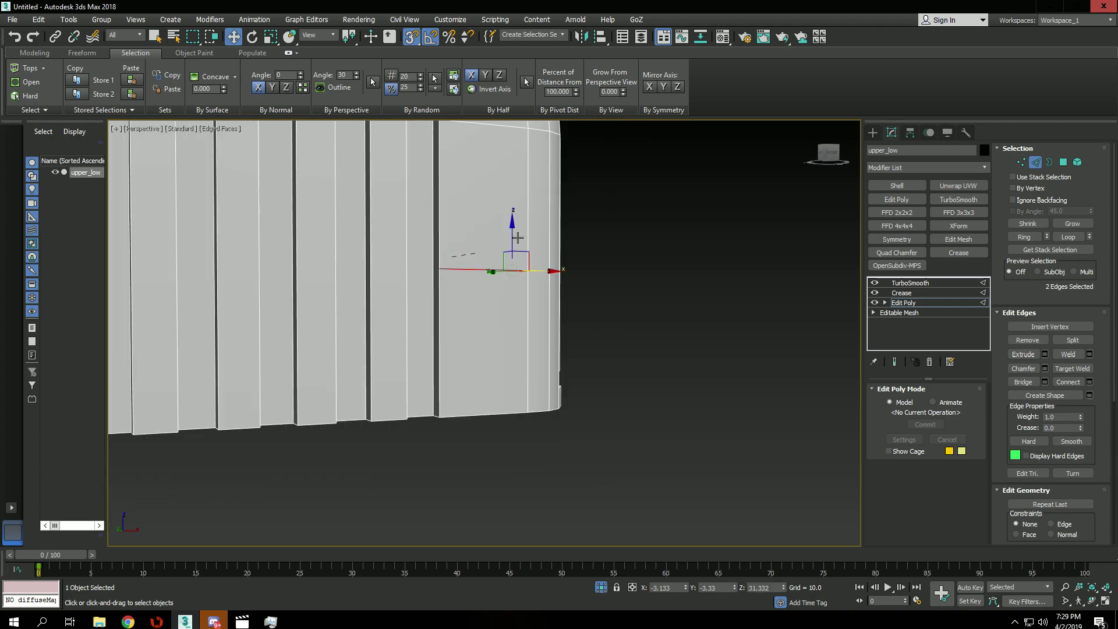
{"action": "left_click_drag", "start_coordinate": [521, 280], "coordinate": [568, 372]}
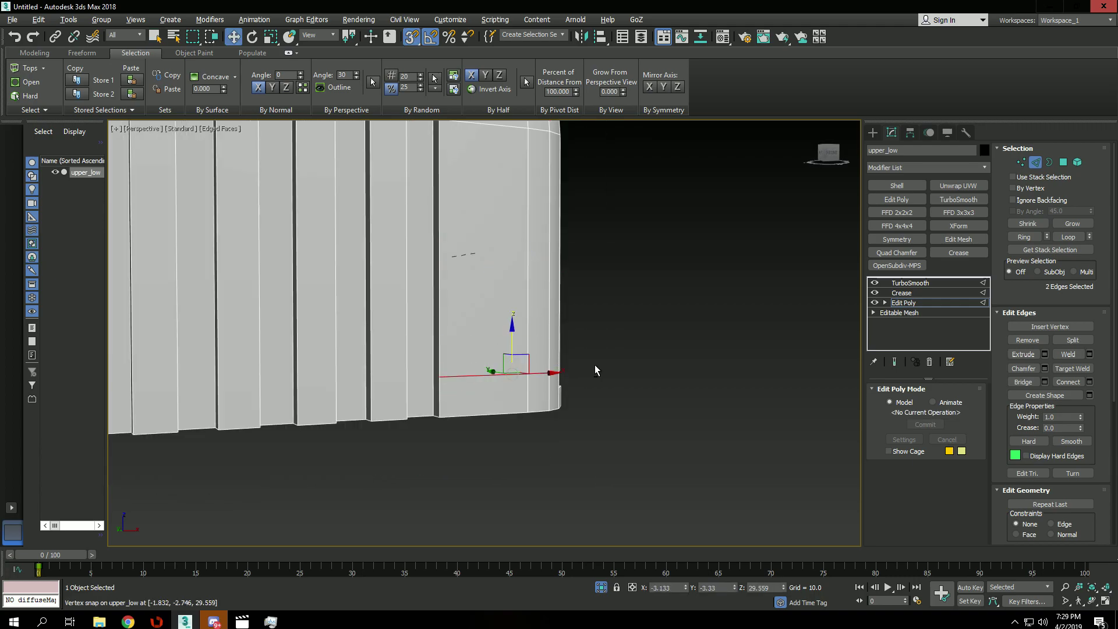
Cut from the rear notch's upper corner to the new edge and from its lower corner across two vertical edges
{"action": "middle_click_drag", "start_coordinate": [597, 369], "coordinate": [637, 402], "text": "alt"}
{"action": "key", "text": "1"}
{"action": "left_click", "coordinate": [573, 379]}
{"action": "right_click", "coordinate": [602, 372]}
{"action": "right_click", "coordinate": [602, 371]}
{"action": "key", "text": "s"}
{"action": "left_click", "coordinate": [553, 399]}
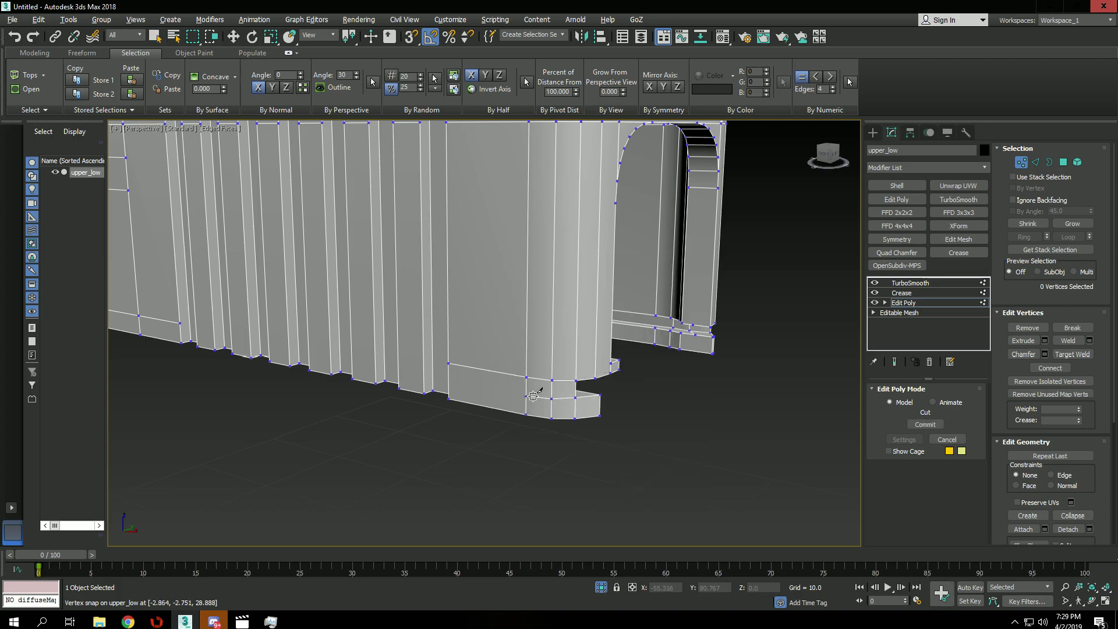
{"action": "right_click", "coordinate": [518, 399]}
Extend the lower notch cut with a snapped edge across the side to the last serration
{"action": "middle_click_drag", "start_coordinate": [494, 387], "coordinate": [464, 394], "text": "alt"}
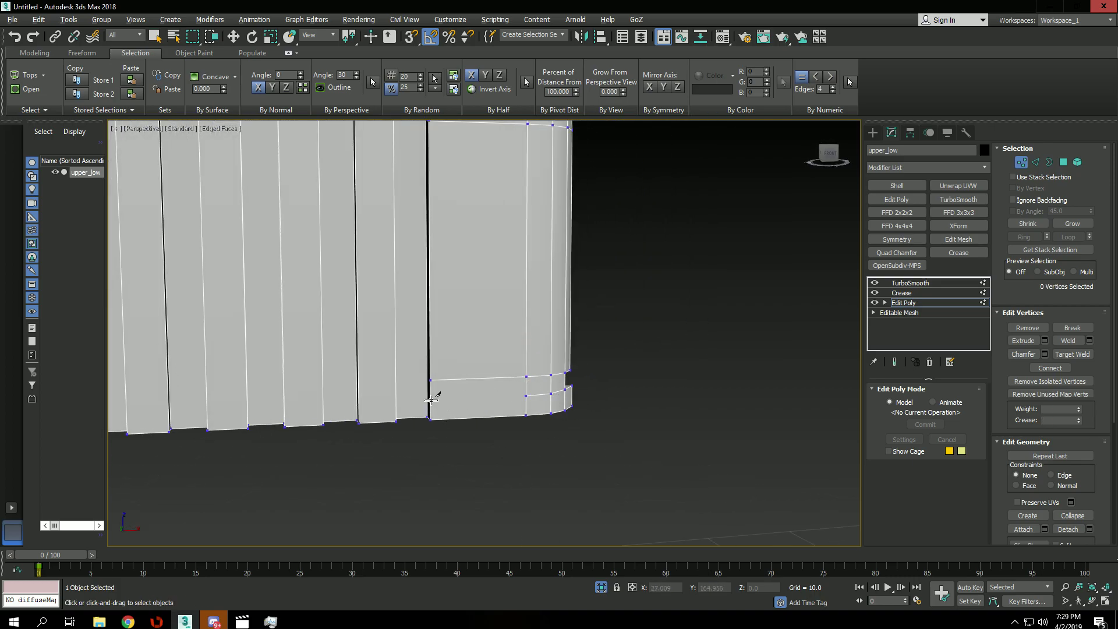
{"action": "key", "text": "s"}
{"action": "left_click", "coordinate": [527, 396]}
{"action": "right_click", "coordinate": [585, 369]}
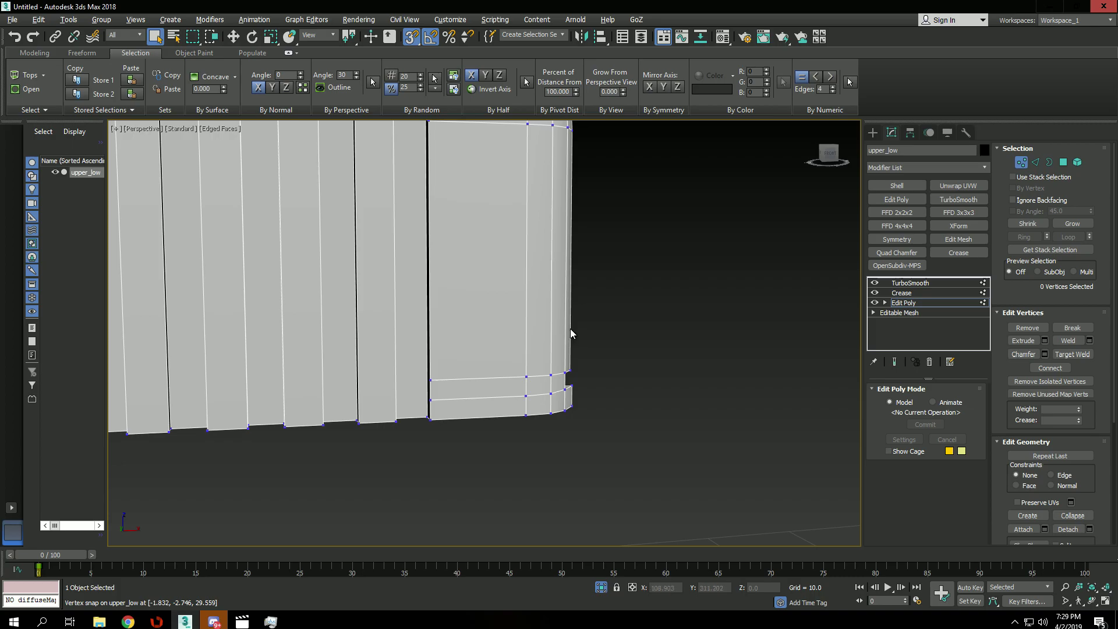
On the slide's opposite side, cut a snapped edge from the rear notch's upper corner to the last serration
{"action": "scroll", "coordinate": [571, 329], "scroll_direction": "down", "scroll_amount": 5}
{"action": "middle_click_drag", "start_coordinate": [571, 329], "coordinate": [522, 328], "text": "alt"}
{"action": "scroll", "coordinate": [501, 363], "scroll_direction": "up", "scroll_amount": 4}
{"action": "left_click", "coordinate": [310, 470]}
{"action": "middle_click_drag", "start_coordinate": [354, 449], "coordinate": [304, 502], "text": "alt"}
{"action": "key", "text": "alt+c"}
{"action": "left_click", "coordinate": [300, 470]}
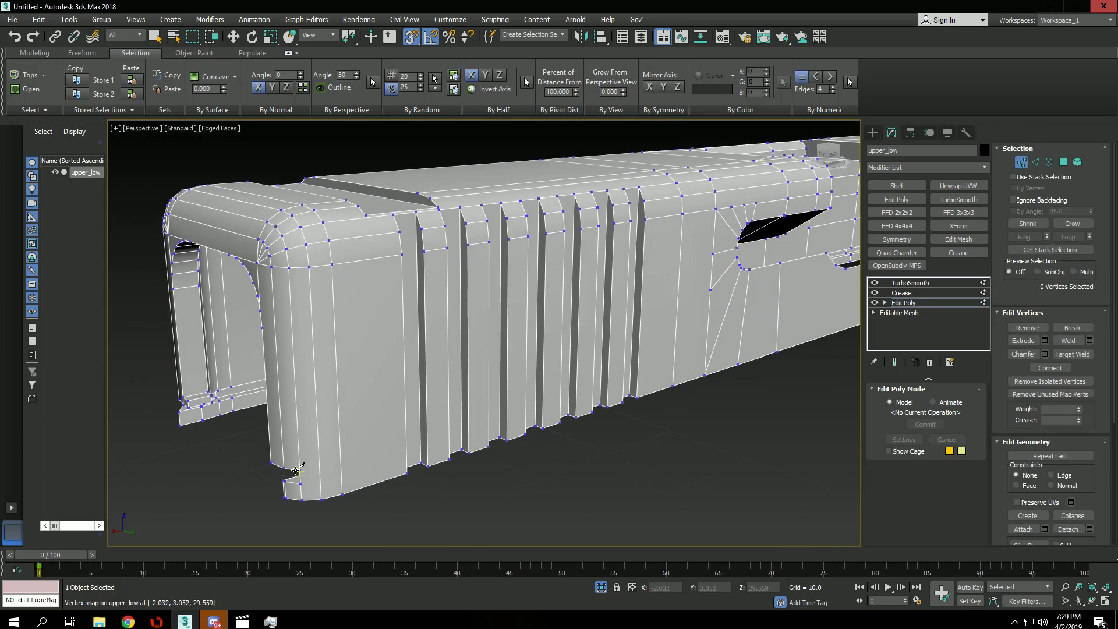
{"action": "left_click", "coordinate": [406, 441]}
{"action": "right_click", "coordinate": [304, 485]}
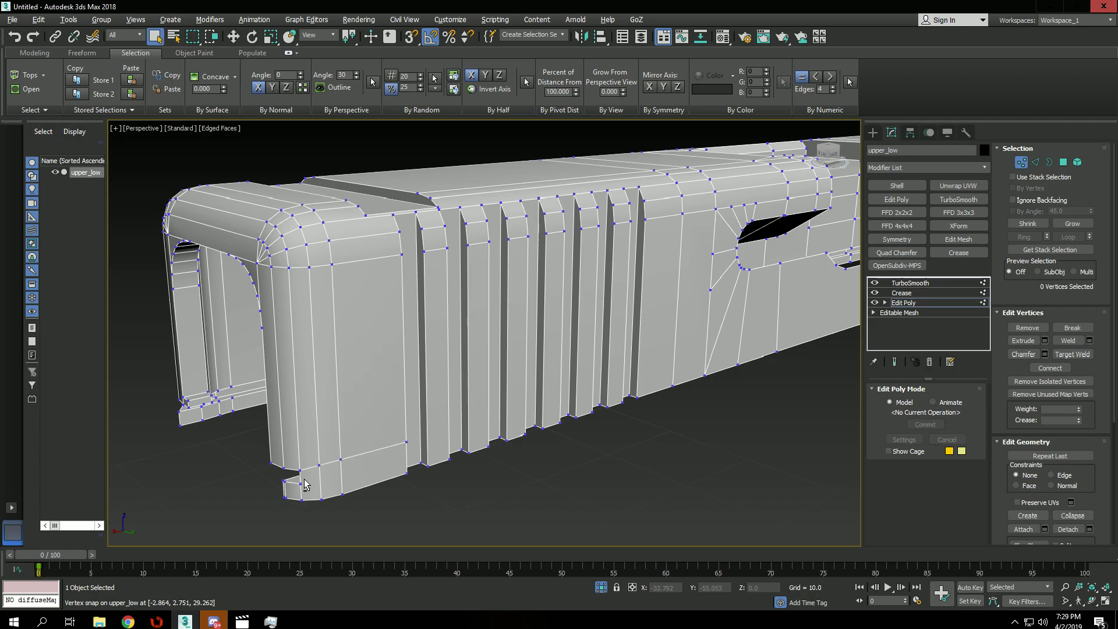
Cut a snapped edge from the rear notch's lower corner across the side to the last serration
{"action": "left_click", "coordinate": [300, 483]}
{"action": "key", "text": "s"}
{"action": "left_click", "coordinate": [409, 456]}
{"action": "right_click", "coordinate": [425, 454]}
{"action": "left_click", "coordinate": [406, 454]}
Cut an edge from the fan vertex at each upper corner of the rear face to the opening's rounded corner
{"action": "middle_click_drag", "start_coordinate": [402, 375], "coordinate": [447, 389], "text": "alt"}
{"action": "scroll", "coordinate": [446, 390], "scroll_direction": "down", "scroll_amount": 1}
{"action": "scroll", "coordinate": [359, 258], "scroll_direction": "up", "scroll_amount": 4}
{"action": "middle_click_drag", "start_coordinate": [326, 345], "coordinate": [337, 308], "text": "alt"}
{"action": "scroll", "coordinate": [362, 304], "scroll_direction": "down", "scroll_amount": 3}
{"action": "scroll", "coordinate": [362, 306], "scroll_direction": "up", "scroll_amount": 1}
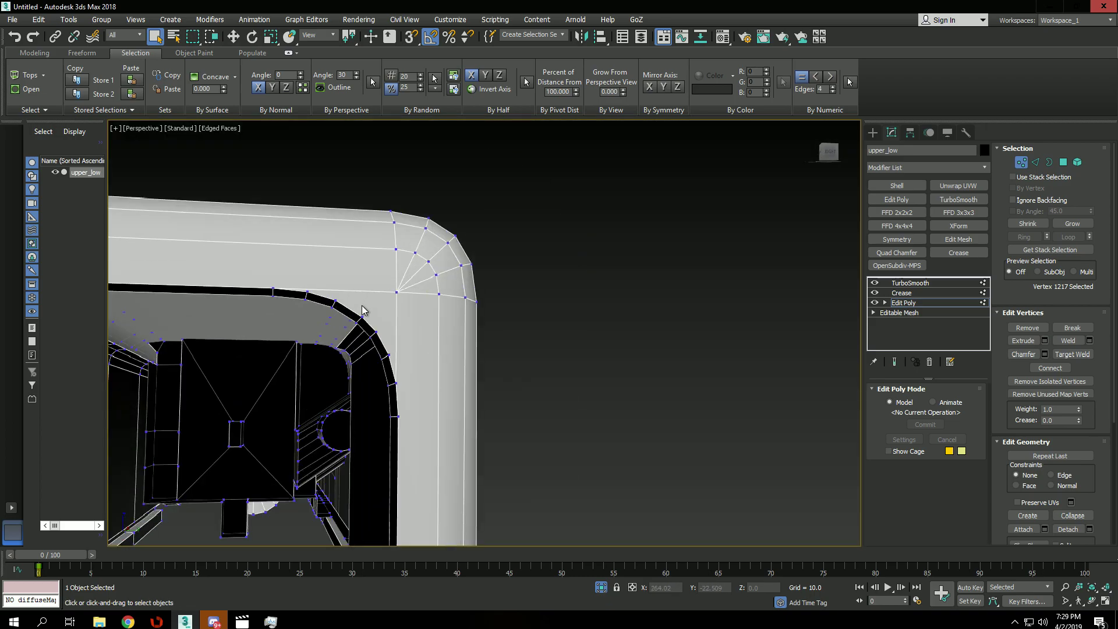
{"action": "scroll", "coordinate": [367, 318], "scroll_direction": "up", "scroll_amount": 2}
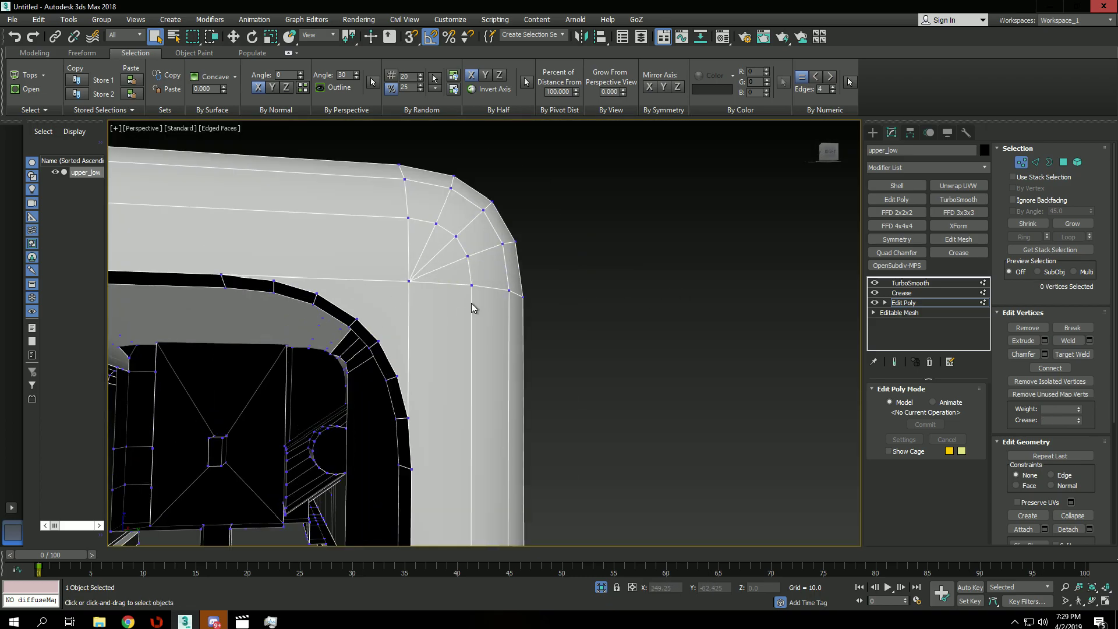
{"action": "key", "text": "s"}
{"action": "left_click", "coordinate": [410, 280]}
{"action": "right_click", "coordinate": [410, 281]}
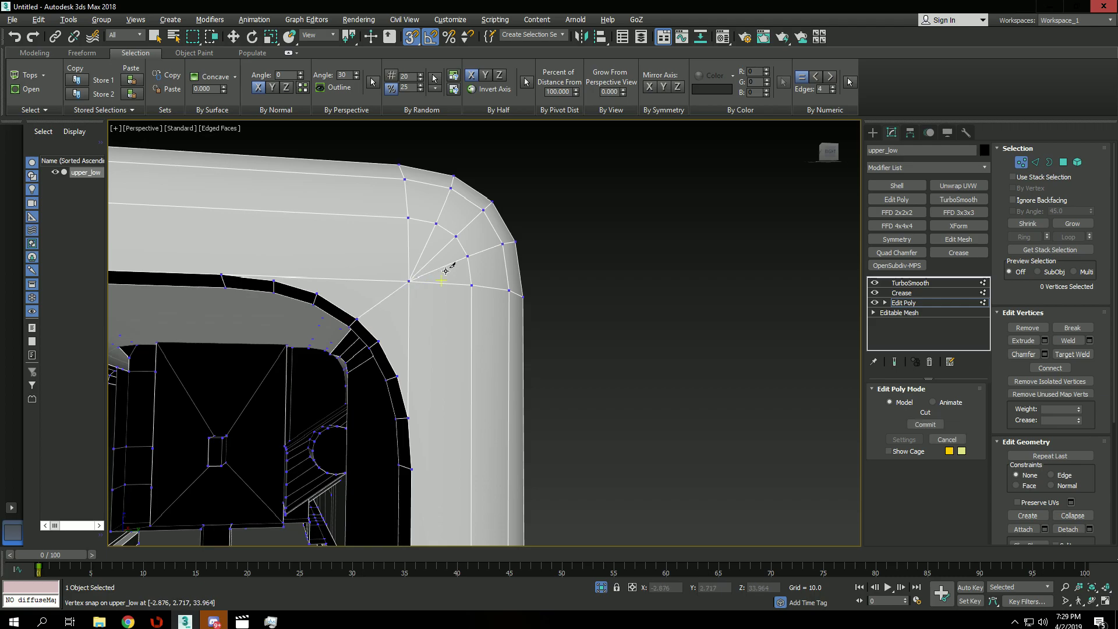
{"action": "scroll", "coordinate": [305, 280], "scroll_direction": "down", "scroll_amount": 2}
{"action": "middle_click_drag", "start_coordinate": [327, 292], "coordinate": [539, 369], "text": "alt"}
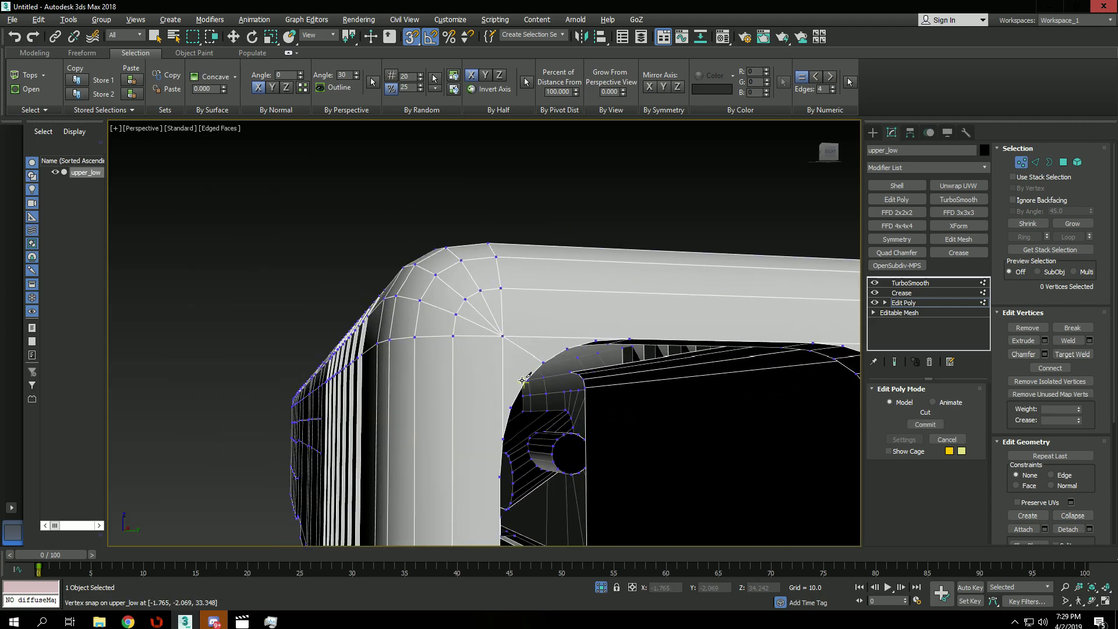
{"action": "scroll", "coordinate": [543, 378], "scroll_direction": "down", "scroll_amount": 3}
{"action": "middle_click_drag", "start_coordinate": [544, 378], "coordinate": [452, 379]}
{"action": "scroll", "coordinate": [452, 379], "scroll_direction": "up", "scroll_amount": 3}
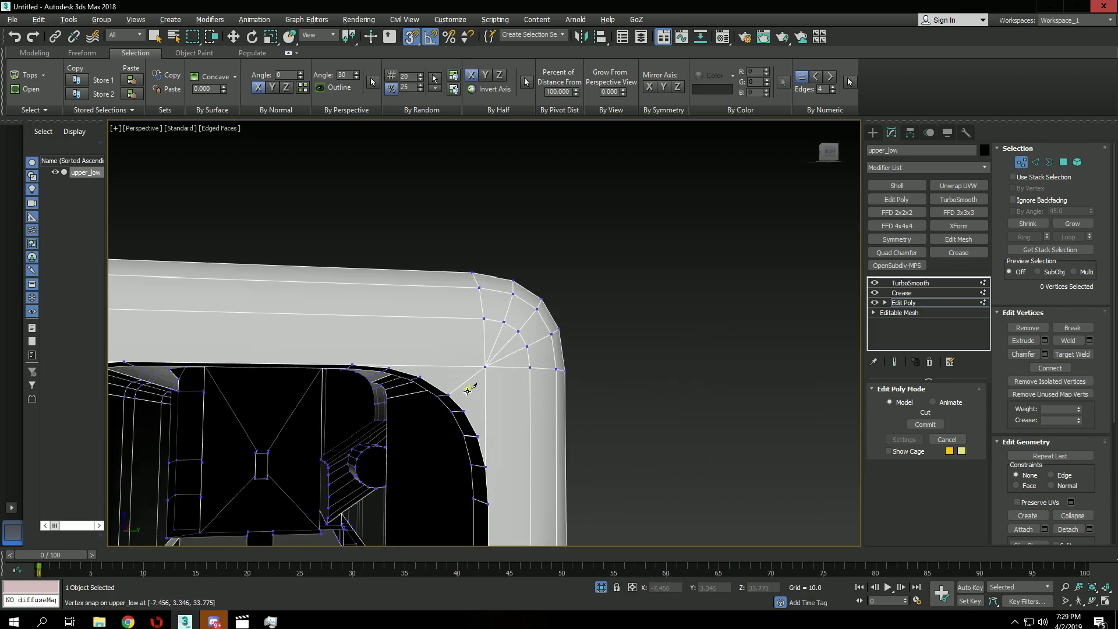
{"action": "scroll", "coordinate": [442, 396], "scroll_direction": "down", "scroll_amount": 8}
{"action": "right_click", "coordinate": [564, 424]}
Select all hard edges and examine the smoothed slide around the rear opening and the rear notch
{"action": "scroll", "coordinate": [512, 418], "scroll_direction": "up", "scroll_amount": 6}
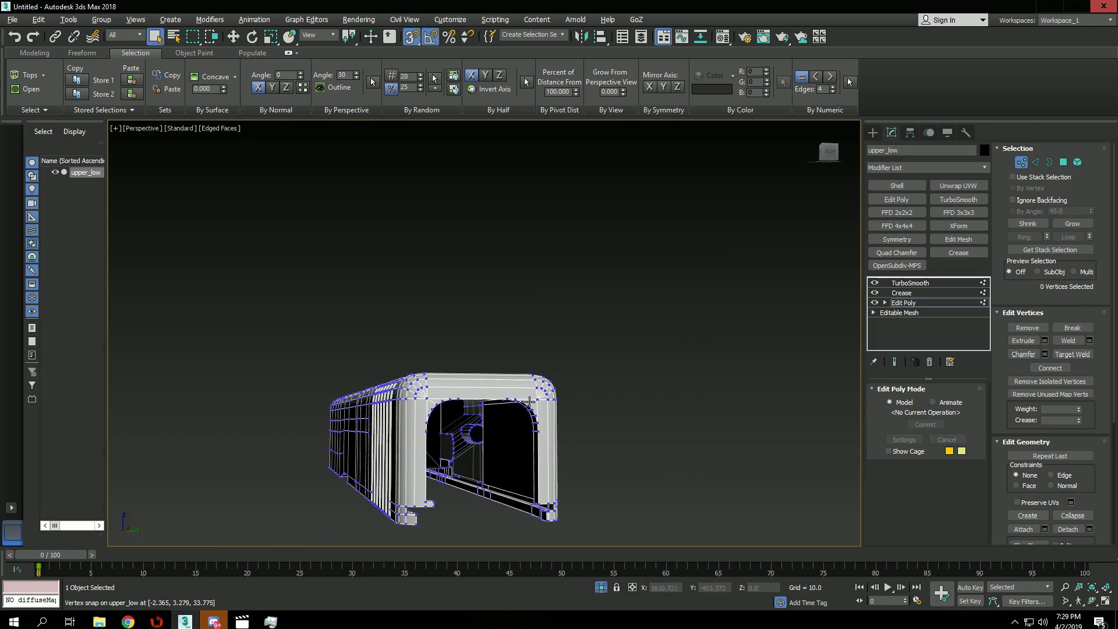
{"action": "key", "text": "2"}
{"action": "left_click", "coordinate": [28, 97]}
{"action": "key", "text": "space"}
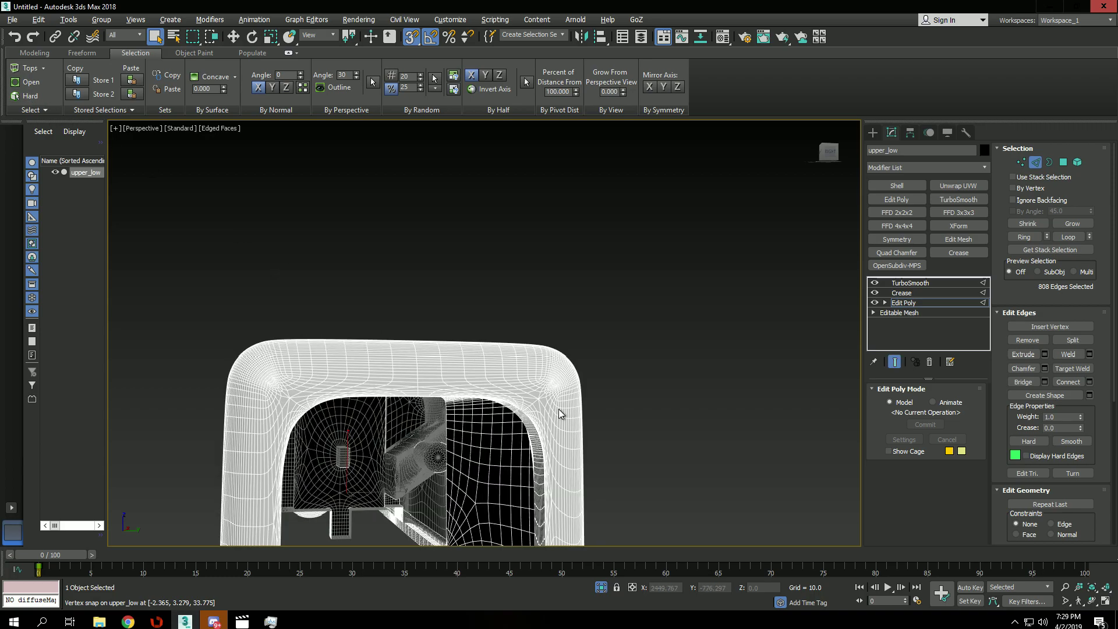
{"action": "scroll", "coordinate": [536, 414], "scroll_direction": "up", "scroll_amount": 5}
{"action": "key", "text": "F4"}
{"action": "scroll", "coordinate": [538, 378], "scroll_direction": "down", "scroll_amount": 10}
{"action": "mouse_move", "coordinate": [542, 376]}
{"action": "middle_mouse_down", "text": "alt"}
{"action": "mouse_move", "coordinate": [718, 463]}
{"action": "mouse_move", "coordinate": [646, 410]}
{"action": "middle_mouse_up", "text": "alt"}
{"action": "scroll", "coordinate": [656, 484], "scroll_direction": "up", "scroll_amount": 5}
{"action": "middle_click_drag", "start_coordinate": [656, 484], "coordinate": [635, 333]}
{"action": "middle_click_drag", "start_coordinate": [664, 175], "coordinate": [615, 281]}
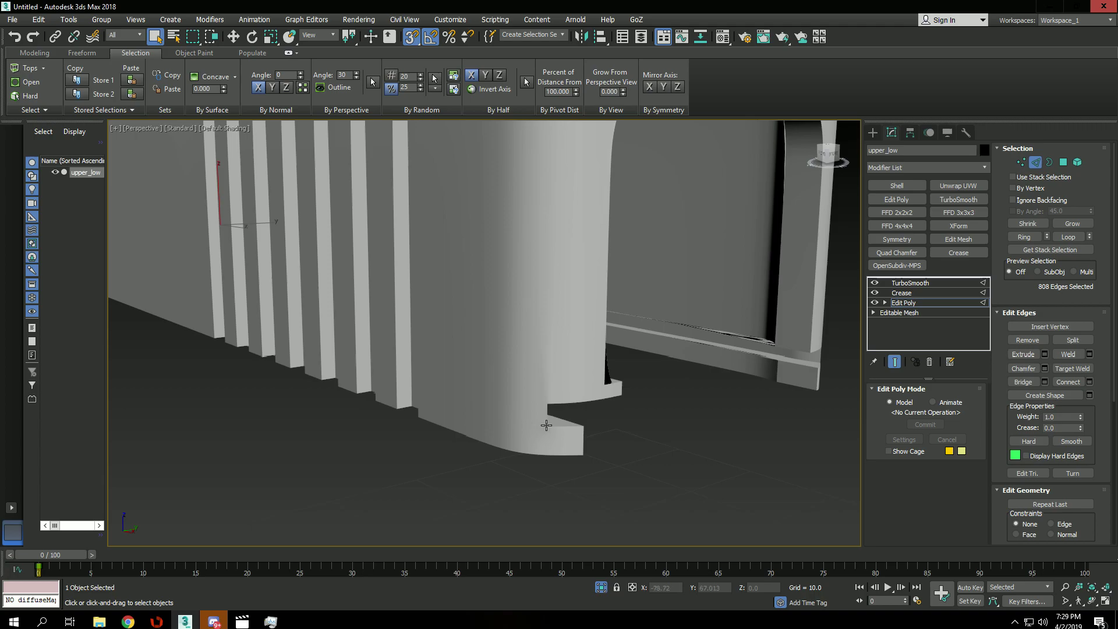
Reselect the hard edges and inspect the inner corner of the small foot below the rear opening
{"action": "key", "text": "space"}
{"action": "key", "text": "1"}
{"action": "left_click", "coordinate": [604, 384]}
{"action": "middle_click_drag", "start_coordinate": [604, 384], "coordinate": [507, 384], "text": "alt"}
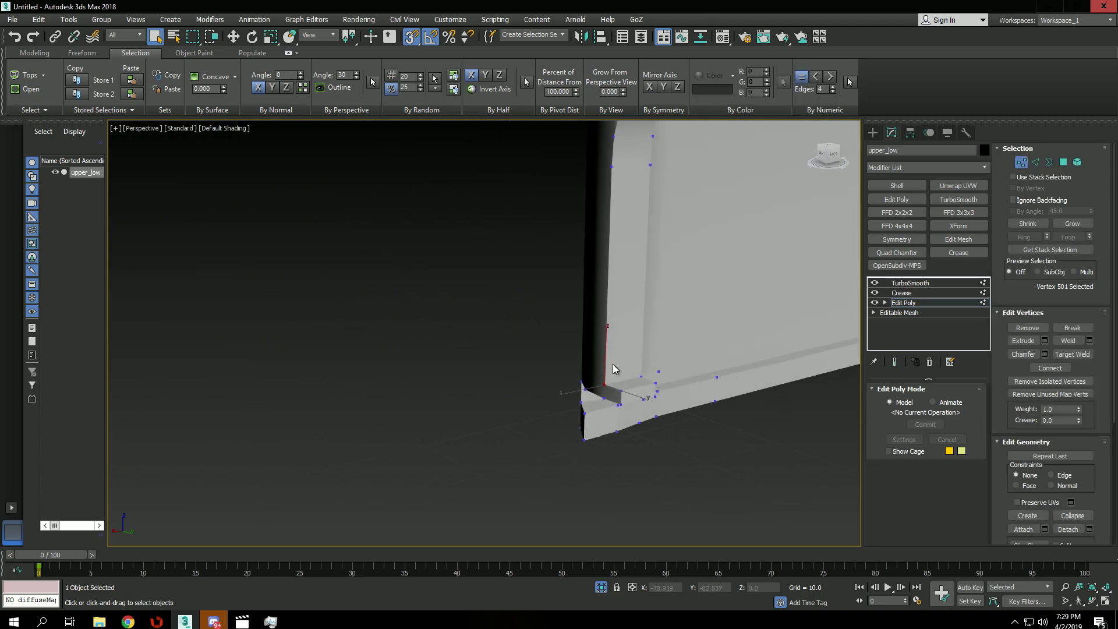
{"action": "scroll", "coordinate": [620, 362], "scroll_direction": "up", "scroll_amount": 1}
{"action": "key", "text": "2"}
{"action": "left_click", "coordinate": [455, 283]}
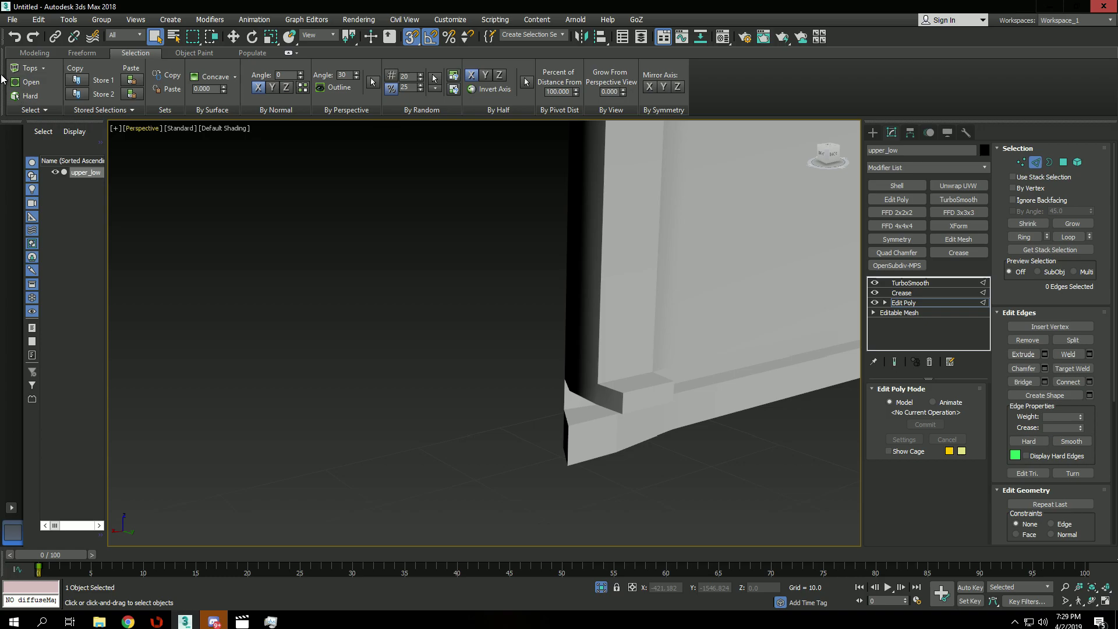
{"action": "left_click", "coordinate": [24, 97]}
{"action": "key", "text": "space"}
{"action": "key", "text": "F4"}
Cut a snapped edge from the rear foot's inner upper corner to the neighbouring vertical edge
{"action": "key", "text": "1"}
{"action": "middle_click_drag", "start_coordinate": [579, 390], "coordinate": [651, 371], "text": "alt"}
{"action": "left_click", "coordinate": [747, 384]}
{"action": "key", "text": "alt+c"}
{"action": "left_click", "coordinate": [601, 383]}
{"action": "key", "text": "s"}
{"action": "left_click", "coordinate": [541, 377]}
{"action": "middle_click_drag", "start_coordinate": [488, 371], "coordinate": [439, 387], "text": "alt"}
{"action": "scroll", "coordinate": [582, 351], "scroll_direction": "down", "scroll_amount": 3}
{"action": "scroll", "coordinate": [572, 408], "scroll_direction": "up", "scroll_amount": 4}
{"action": "right_click", "coordinate": [546, 441]}
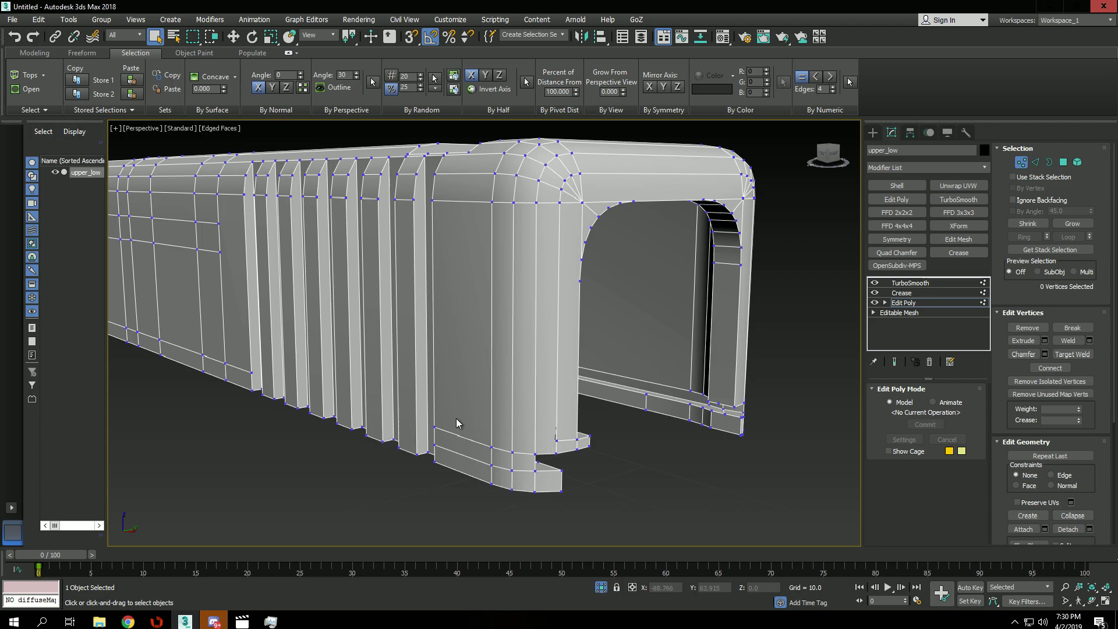
Connect the vertical side edges behind the last serration and snap the new edge down to the foot's upper corner height
{"action": "key", "text": "2"}
{"action": "left_click", "coordinate": [435, 408]}
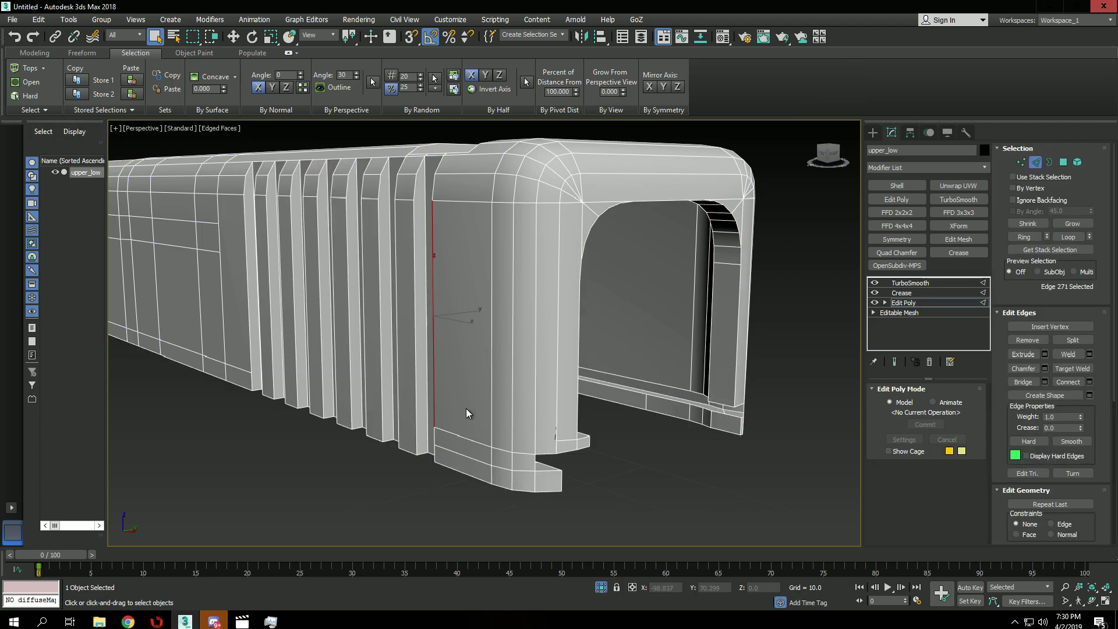
{"action": "left_click", "coordinate": [510, 417], "text": "ctrl"}
{"action": "left_click", "coordinate": [534, 409], "text": "ctrl"}
{"action": "key", "text": "ctrl+shift+e"}
{"action": "key", "text": "w"}
{"action": "key", "text": "s"}
{"action": "left_click_drag", "start_coordinate": [498, 303], "coordinate": [558, 439]}
Connect the end vertex of the new side edge to the adjacent cut vertex above the rear foot
{"action": "scroll", "coordinate": [553, 438], "scroll_direction": "up", "scroll_amount": 4}
{"action": "key", "text": "1"}
{"action": "key", "text": "q"}
{"action": "left_click", "coordinate": [520, 443]}
{"action": "left_click", "coordinate": [569, 441], "text": "ctrl"}
{"action": "key", "text": "2"}
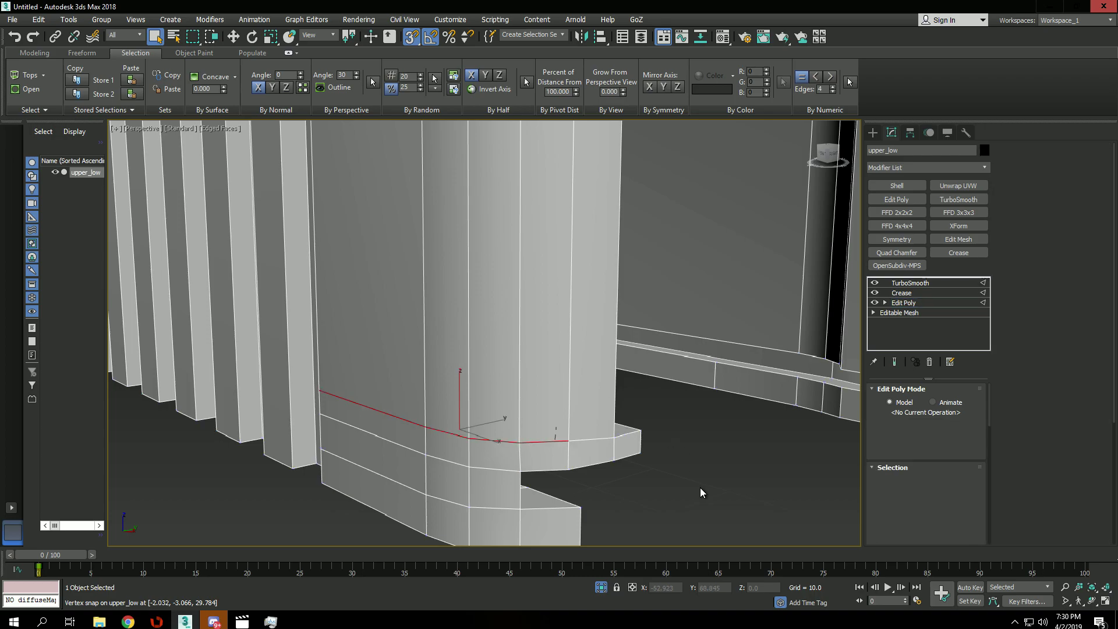
Select the hard edges and compare the base and smoothed shading around the rear notch and foot
{"action": "left_click", "coordinate": [700, 487]}
{"action": "left_click", "coordinate": [33, 110]}
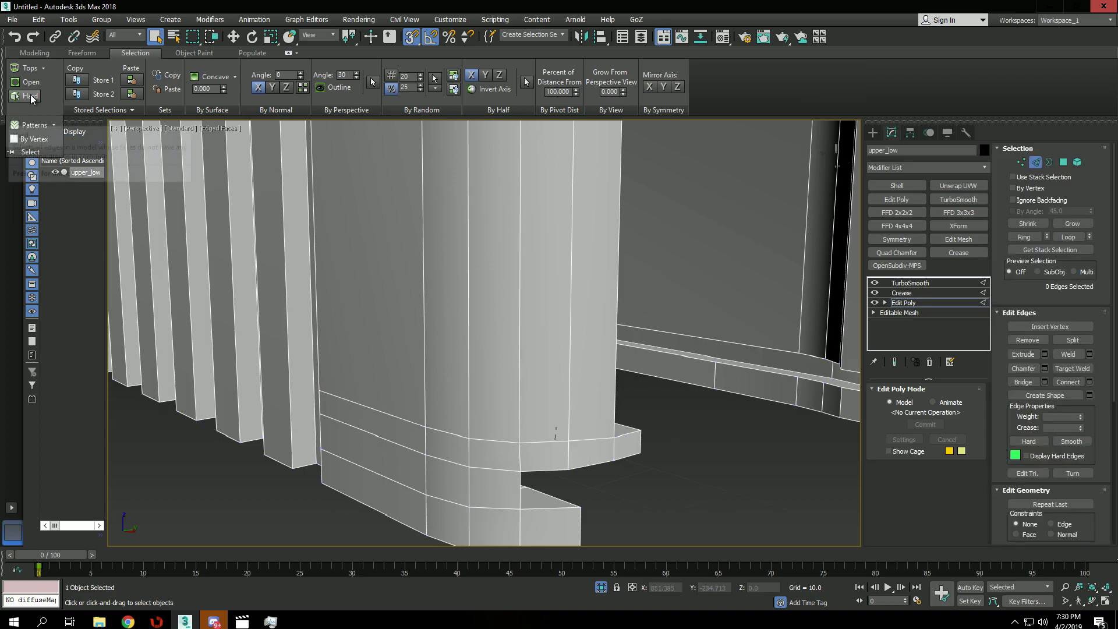
{"action": "left_click", "coordinate": [37, 100]}
{"action": "left_click", "coordinate": [698, 488]}
{"action": "scroll", "coordinate": [636, 408], "scroll_direction": "down", "scroll_amount": 5}
{"action": "left_click", "coordinate": [29, 96]}
{"action": "key", "text": "ctrl+q"}
{"action": "scroll", "coordinate": [612, 414], "scroll_direction": "up", "scroll_amount": 5}
{"action": "key", "text": "F4"}
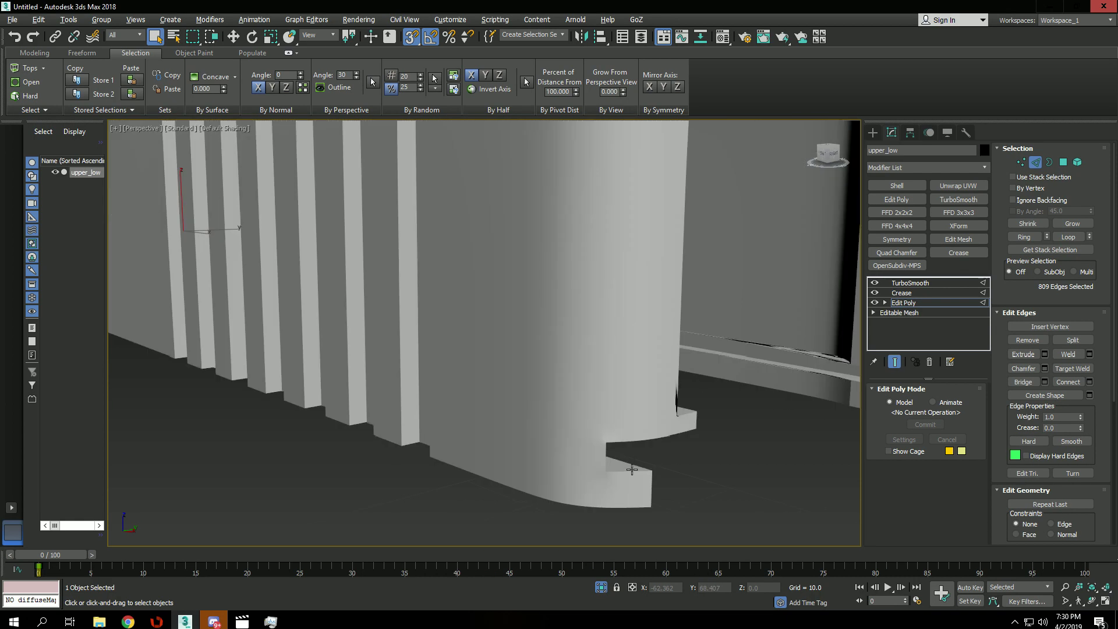
{"action": "scroll", "coordinate": [632, 466], "scroll_direction": "up", "scroll_amount": 3}
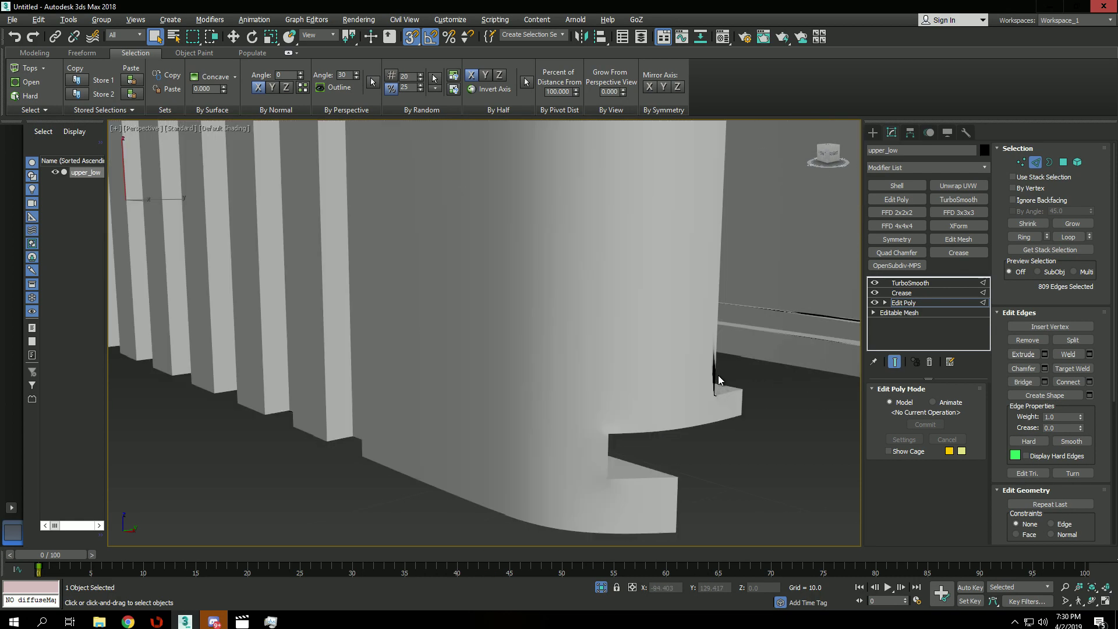
{"action": "key", "text": "F4"}
{"action": "key", "text": "F4"}
{"action": "key", "text": "F4"}
{"action": "key", "text": "F4"}
{"action": "key", "text": "1"}
{"action": "key", "text": "1"}
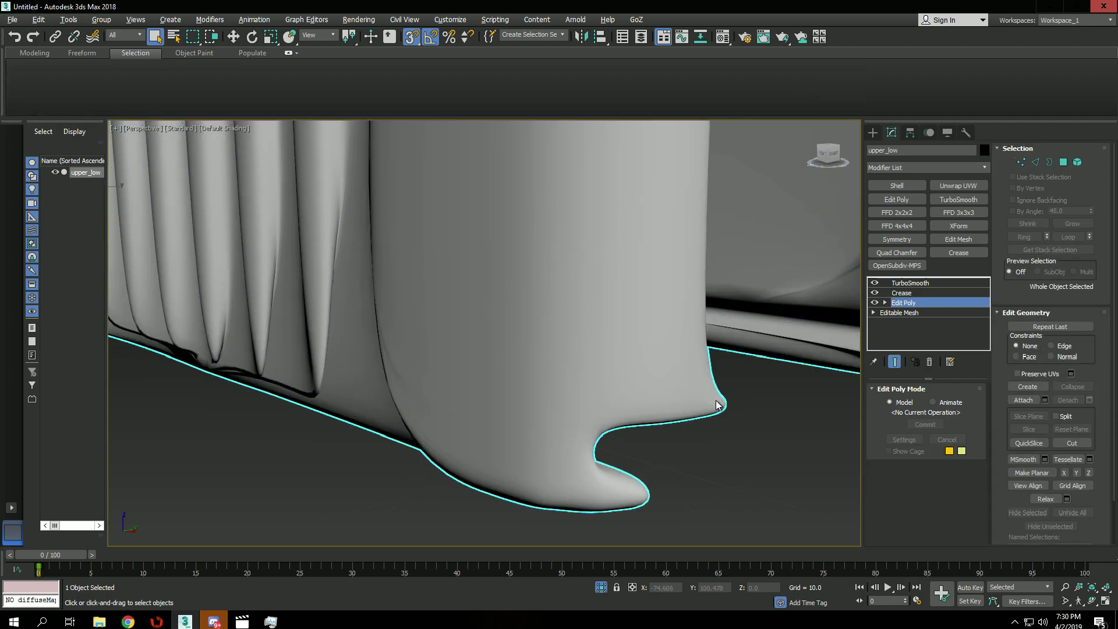
Inspect the shading at the rear foot's inner corner from inside the slide with the hard edges selected
{"action": "key", "text": "1"}
{"action": "left_click", "coordinate": [716, 396]}
{"action": "middle_click_drag", "start_coordinate": [705, 386], "coordinate": [557, 415], "text": "alt"}
{"action": "key", "text": "2"}
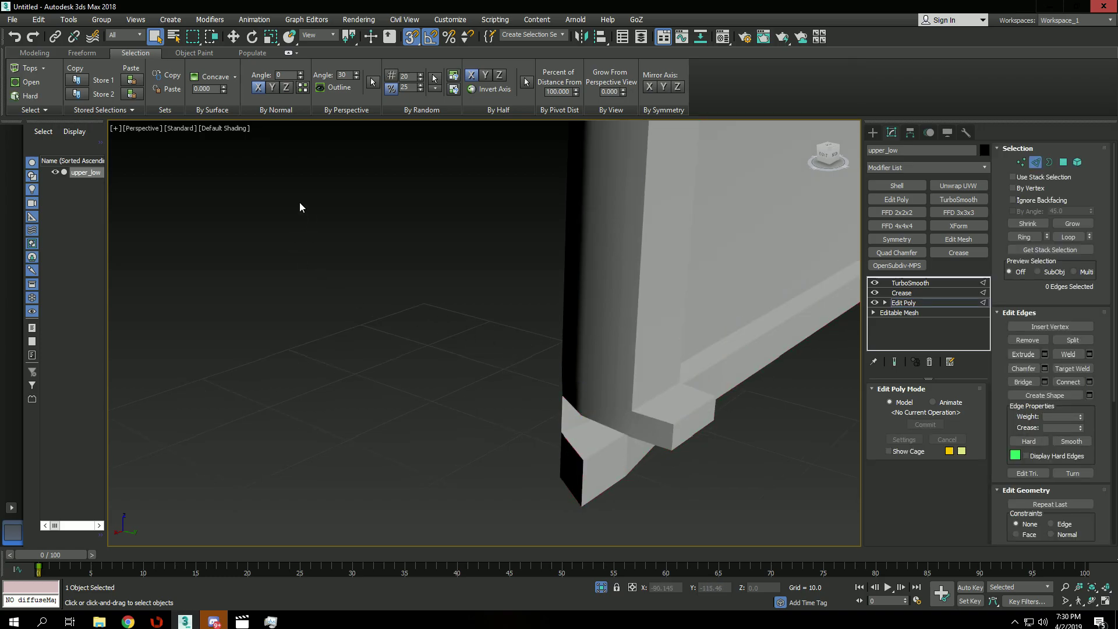
{"action": "left_click", "coordinate": [30, 96]}
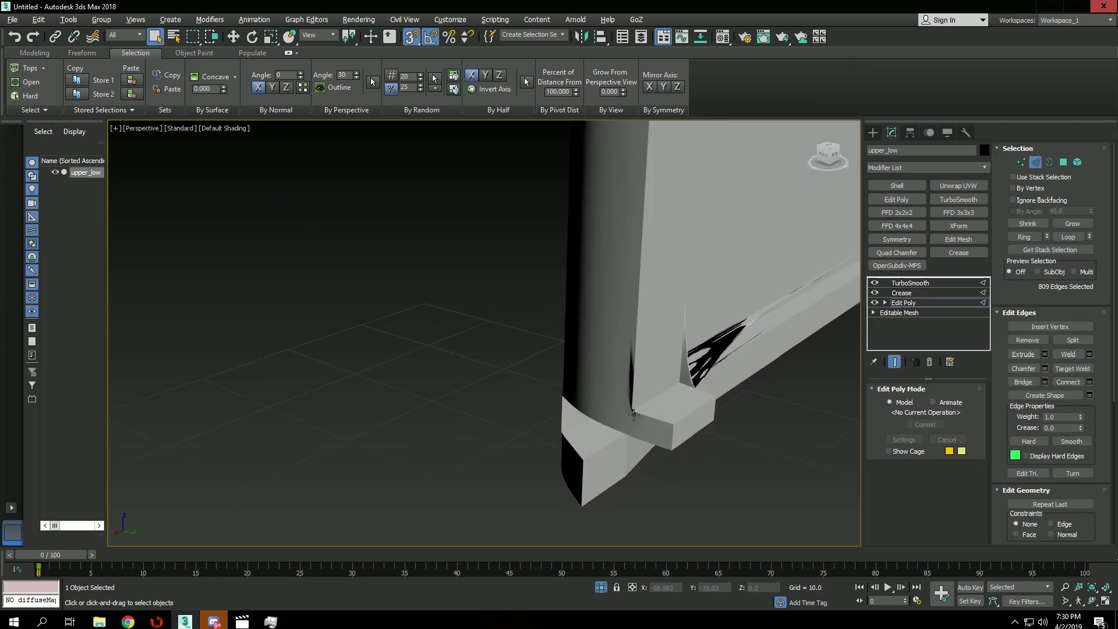
{"action": "scroll", "coordinate": [633, 414], "scroll_direction": "up", "scroll_amount": 3}
{"action": "key", "text": "ctrl+e"}
{"action": "key", "text": "F4"}
{"action": "scroll", "coordinate": [633, 409], "scroll_direction": "up", "scroll_amount": 4}
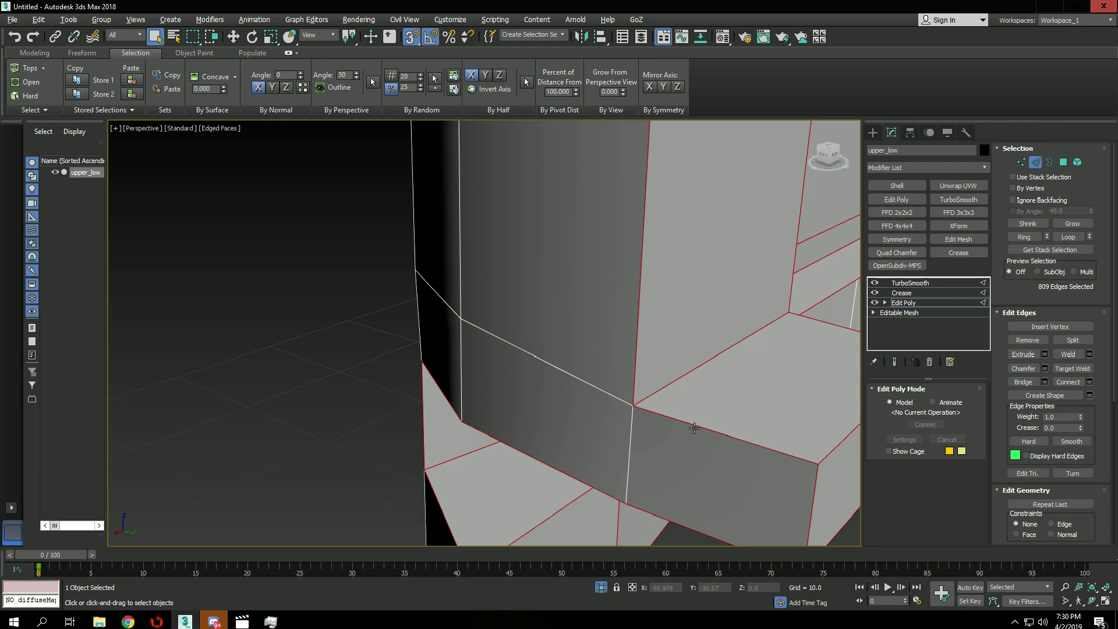
{"action": "key", "text": "alt+e"}
{"action": "key", "text": "Escape"}
Compare the base and smoothed wireframes at the rear foot to locate the pinching along the inner post
{"action": "scroll", "coordinate": [600, 382], "scroll_direction": "down", "scroll_amount": 5}
{"action": "key", "text": "shift+e"}
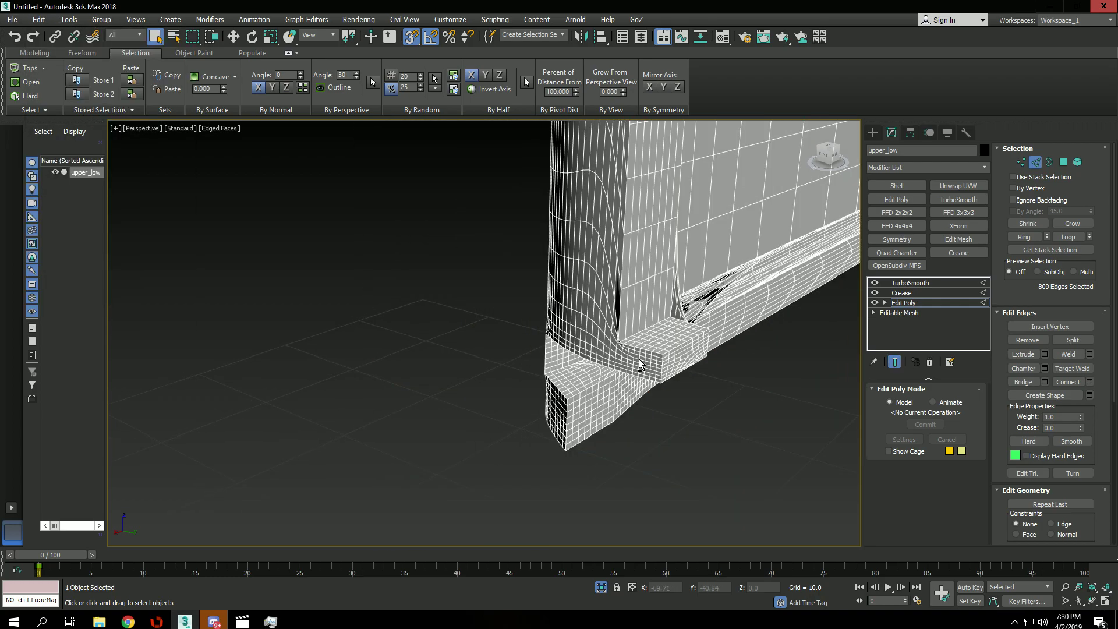
{"action": "scroll", "coordinate": [633, 351], "scroll_direction": "up", "scroll_amount": 3}
{"action": "key", "text": "shift+e"}
{"action": "key", "text": "shift+e"}
{"action": "key", "text": "shift+e"}
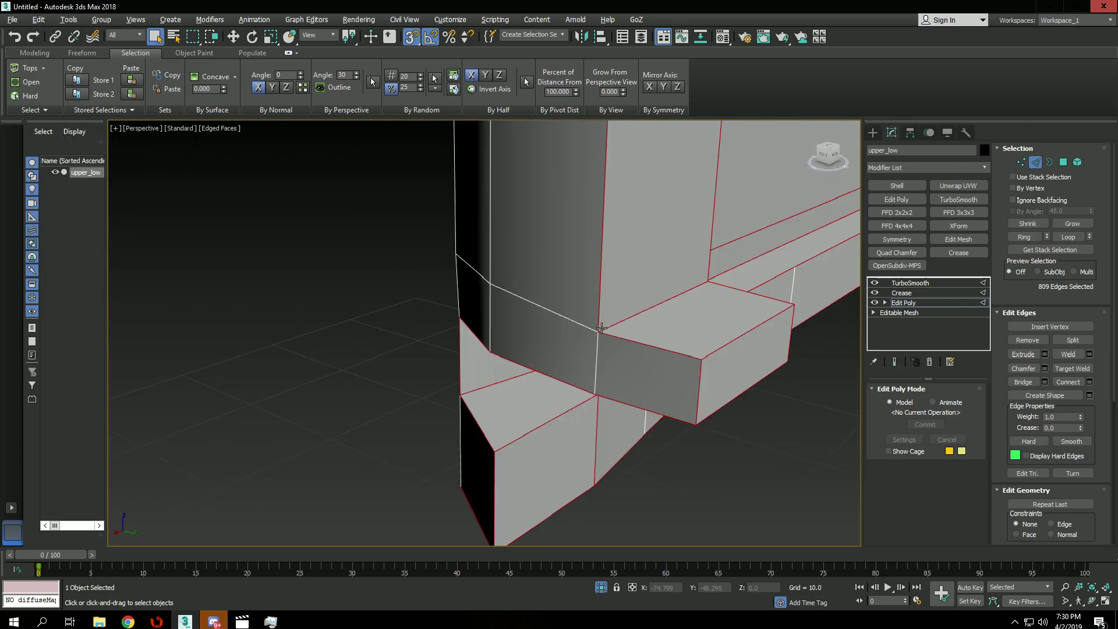
{"action": "key", "text": "shift+e"}
{"action": "key", "text": "shift+e"}
{"action": "key", "text": "1"}
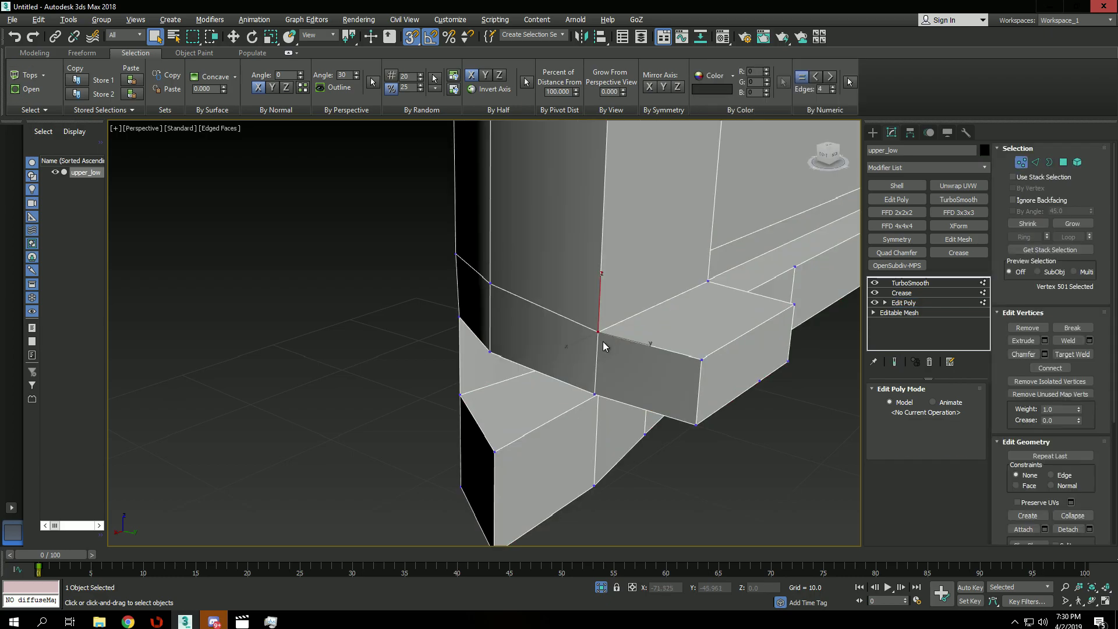
{"action": "scroll", "coordinate": [600, 341], "scroll_direction": "down", "scroll_amount": 4}
{"action": "scroll", "coordinate": [599, 330], "scroll_direction": "up", "scroll_amount": 3}
{"action": "key", "text": "2"}
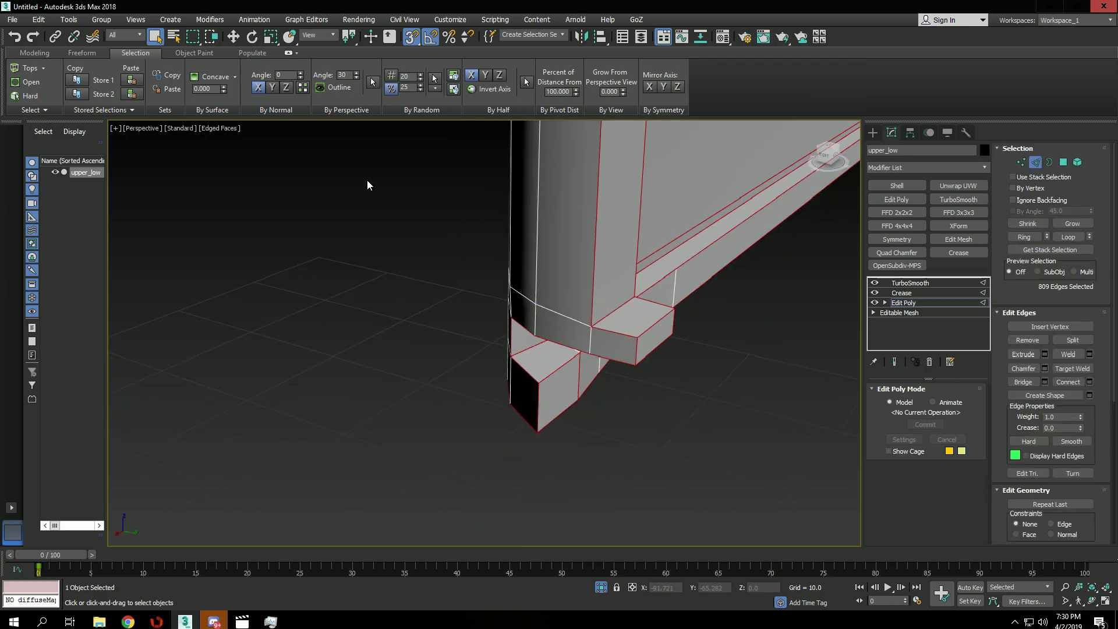
{"action": "key", "text": "shift+e"}
{"action": "middle_click_drag", "start_coordinate": [625, 299], "coordinate": [610, 335]}
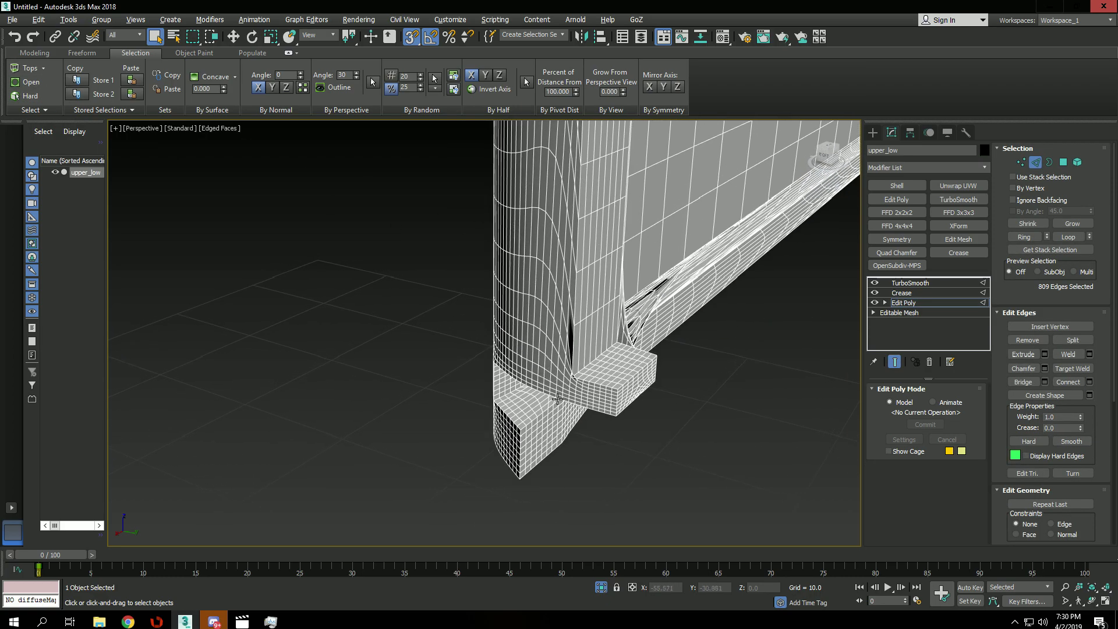
{"action": "scroll", "coordinate": [571, 373], "scroll_direction": "down", "scroll_amount": 1}
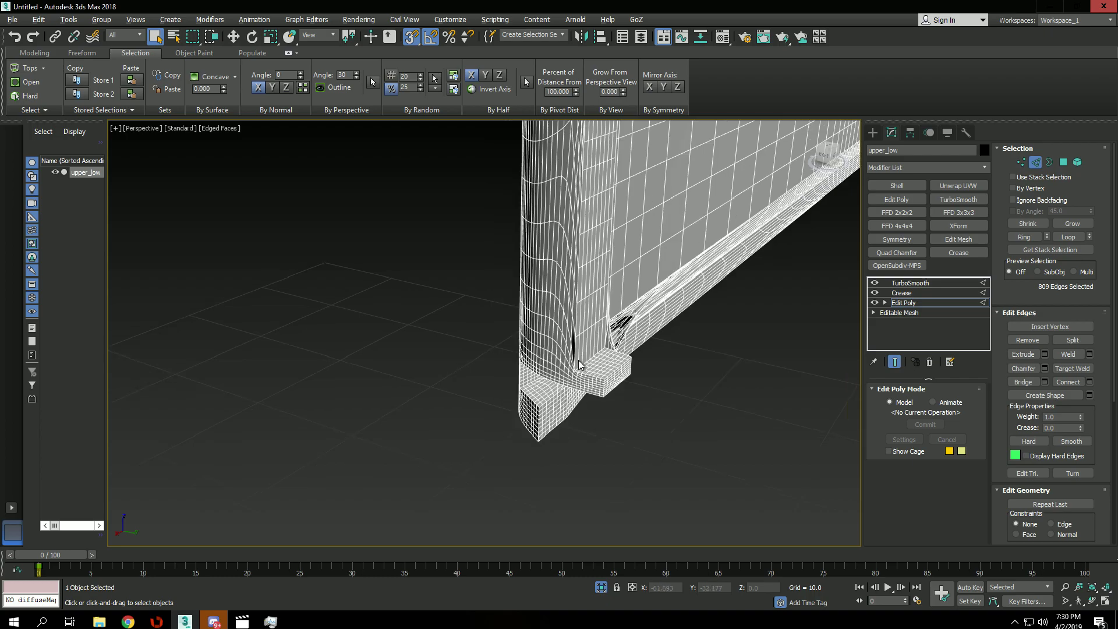
{"action": "key", "text": "shift+e"}
{"action": "scroll", "coordinate": [606, 343], "scroll_direction": "up", "scroll_amount": 2}
{"action": "key", "text": "1"}
Cut a snapped edge from the rear foot's corner across the adjoining inside surface
{"action": "middle_click_drag", "start_coordinate": [601, 344], "coordinate": [488, 320], "text": "alt"}
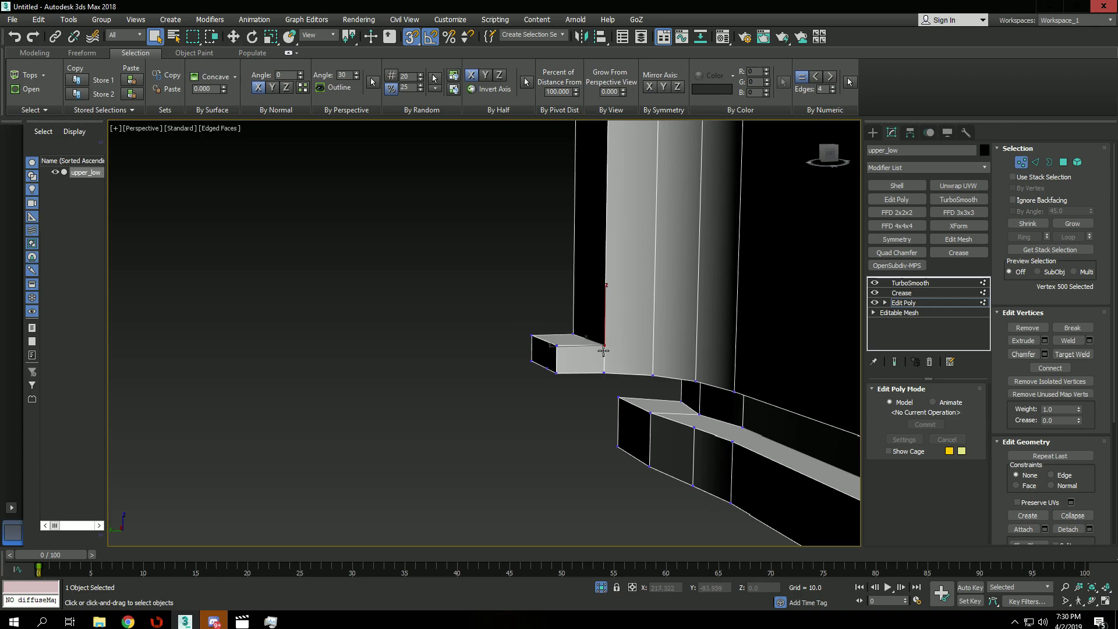
{"action": "middle_click_drag", "start_coordinate": [465, 332], "coordinate": [530, 338], "text": "alt"}
{"action": "left_click", "coordinate": [443, 406]}
{"action": "key", "text": "alt+c"}
{"action": "key", "text": "s"}
{"action": "left_click", "coordinate": [588, 330]}
{"action": "scroll", "coordinate": [621, 327], "scroll_direction": "down", "scroll_amount": 3}
{"action": "left_click", "coordinate": [710, 321]}
{"action": "right_click", "coordinate": [716, 320]}
Cut along the inner side wall just above the lower rail, towards the front of the serrations
{"action": "key", "text": "z"}
{"action": "middle_click_drag", "start_coordinate": [602, 344], "coordinate": [386, 364], "text": "alt"}
{"action": "scroll", "coordinate": [639, 296], "scroll_direction": "down", "scroll_amount": 2}
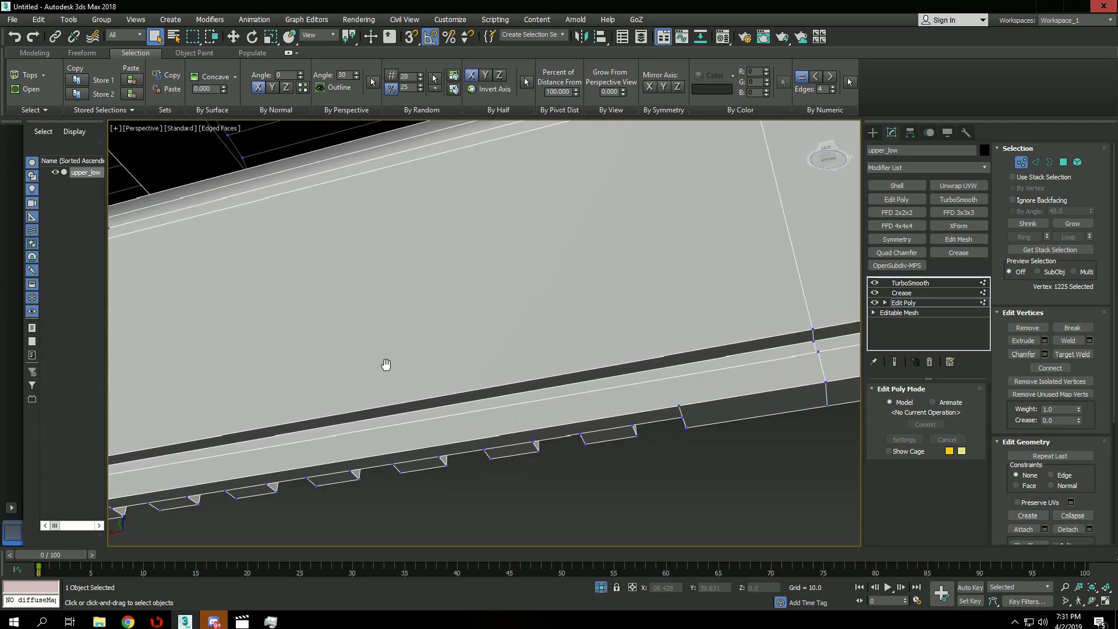
{"action": "scroll", "coordinate": [484, 360], "scroll_direction": "down", "scroll_amount": 3}
{"action": "key", "text": "2"}
{"action": "key", "text": "2"}
{"action": "key", "text": "2"}
{"action": "left_click", "coordinate": [640, 438]}
{"action": "key", "text": "alt+c"}
{"action": "left_click", "coordinate": [507, 349]}
{"action": "right_click", "coordinate": [522, 350]}
Extend the inner wall cut above the rail across the two vertical edges ahead of the serrations, snapping to vertices
{"action": "middle_click_drag", "start_coordinate": [446, 355], "coordinate": [483, 351], "text": "alt"}
{"action": "key", "text": "1"}
{"action": "key", "text": "alt+c"}
{"action": "key", "text": "s"}
{"action": "left_click", "coordinate": [246, 412]}
{"action": "left_click", "coordinate": [575, 338]}
{"action": "left_click", "coordinate": [631, 334]}
{"action": "right_click", "coordinate": [631, 334]}
Select the hard edges and compare the base and smoothed meshes across the slide's rear and side
{"action": "middle_click_drag", "start_coordinate": [707, 331], "coordinate": [624, 325], "text": "alt"}
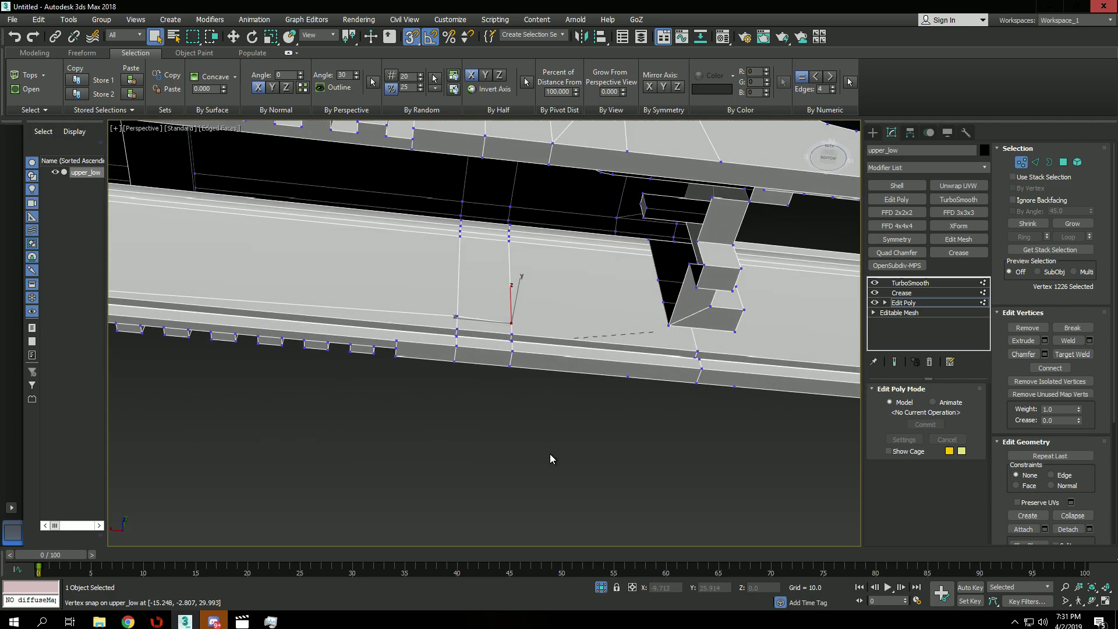
{"action": "key", "text": "2"}
{"action": "middle_click_drag", "start_coordinate": [408, 344], "coordinate": [554, 379]}
{"action": "left_click", "coordinate": [24, 95]}
{"action": "middle_click_drag", "start_coordinate": [332, 343], "coordinate": [310, 447]}
{"action": "key", "text": "shift+e"}
{"action": "scroll", "coordinate": [440, 366], "scroll_direction": "down", "scroll_amount": 4}
{"action": "scroll", "coordinate": [290, 299], "scroll_direction": "up", "scroll_amount": 3}
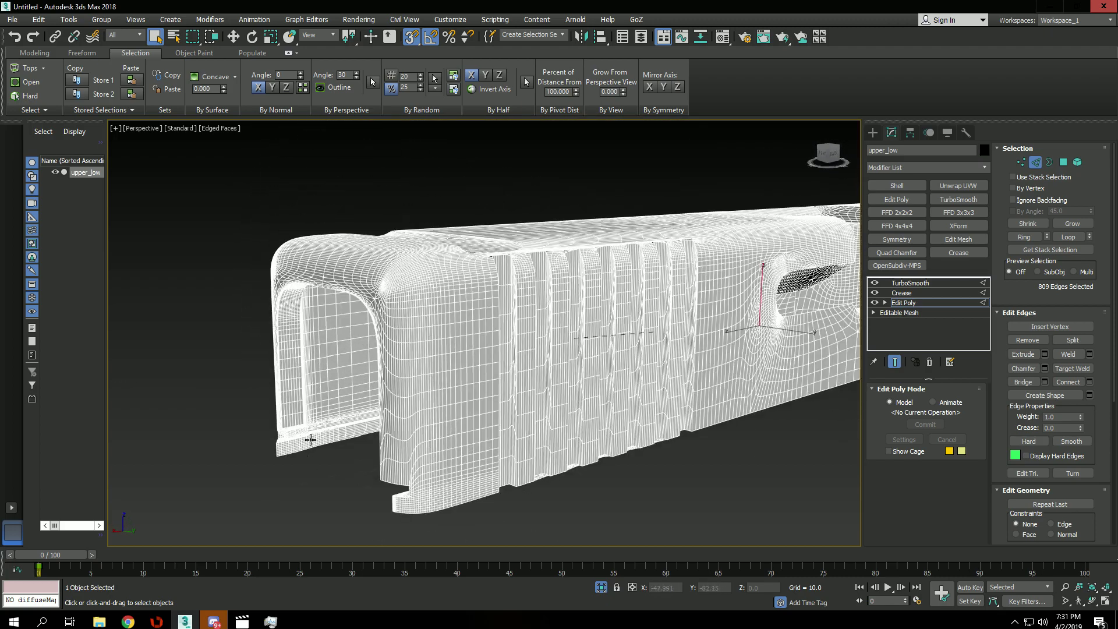
{"action": "scroll", "coordinate": [309, 447], "scroll_direction": "up", "scroll_amount": 8}
{"action": "key", "text": "ctrl+e"}
{"action": "key", "text": "ctrl+e"}
{"action": "key", "text": "ctrl+e"}
{"action": "scroll", "coordinate": [260, 414], "scroll_direction": "up", "scroll_amount": 5}
{"action": "scroll", "coordinate": [378, 413], "scroll_direction": "down", "scroll_amount": 6}
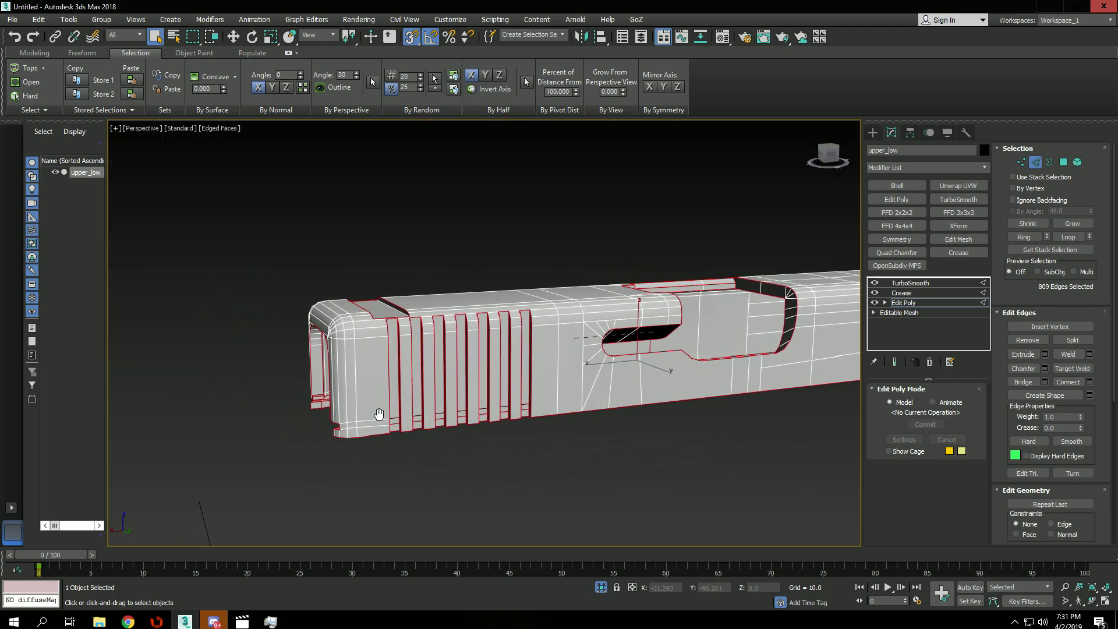
Select the hard edges and compare the base and smoothed meshes where the rear foot meets the inner lower rail
{"action": "scroll", "coordinate": [340, 392], "scroll_direction": "up", "scroll_amount": 3}
{"action": "key", "text": "1"}
{"action": "left_click", "coordinate": [342, 389]}
{"action": "key", "text": "z"}
{"action": "middle_click_drag", "start_coordinate": [402, 420], "coordinate": [394, 444], "text": "alt"}
{"action": "scroll", "coordinate": [374, 387], "scroll_direction": "down", "scroll_amount": 5}
{"action": "key", "text": "2"}
{"action": "key", "text": "ctrl+a"}
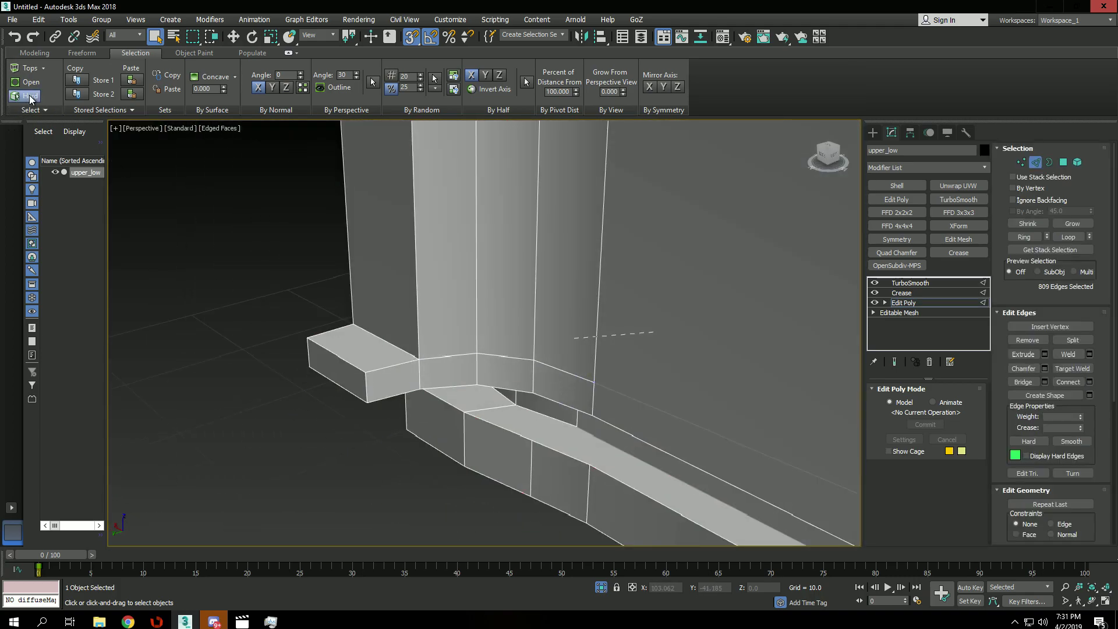
{"action": "key", "text": "ctrl+e"}
{"action": "key", "text": "ctrl+e"}
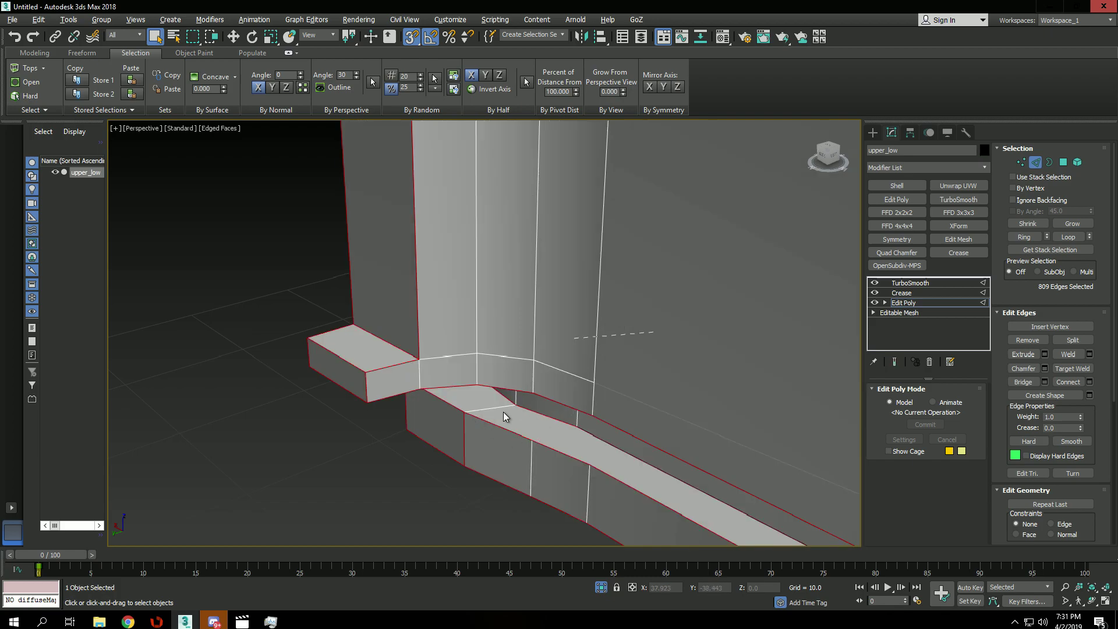
{"action": "key", "text": "ctrl+e"}
{"action": "key", "text": "ctrl+e"}
Examine the groove between the rear foot and lower rail from both sides, with the hard edges reselected
{"action": "scroll", "coordinate": [419, 360], "scroll_direction": "down", "scroll_amount": 10}
{"action": "scroll", "coordinate": [420, 366], "scroll_direction": "up", "scroll_amount": 5}
{"action": "scroll", "coordinate": [422, 365], "scroll_direction": "down", "scroll_amount": 8}
{"action": "scroll", "coordinate": [368, 296], "scroll_direction": "up", "scroll_amount": 5}
{"action": "middle_click_drag", "start_coordinate": [367, 295], "coordinate": [355, 227], "text": "alt"}
{"action": "middle_click_drag", "start_coordinate": [324, 380], "coordinate": [430, 259]}
{"action": "scroll", "coordinate": [250, 435], "scroll_direction": "up", "scroll_amount": 6}
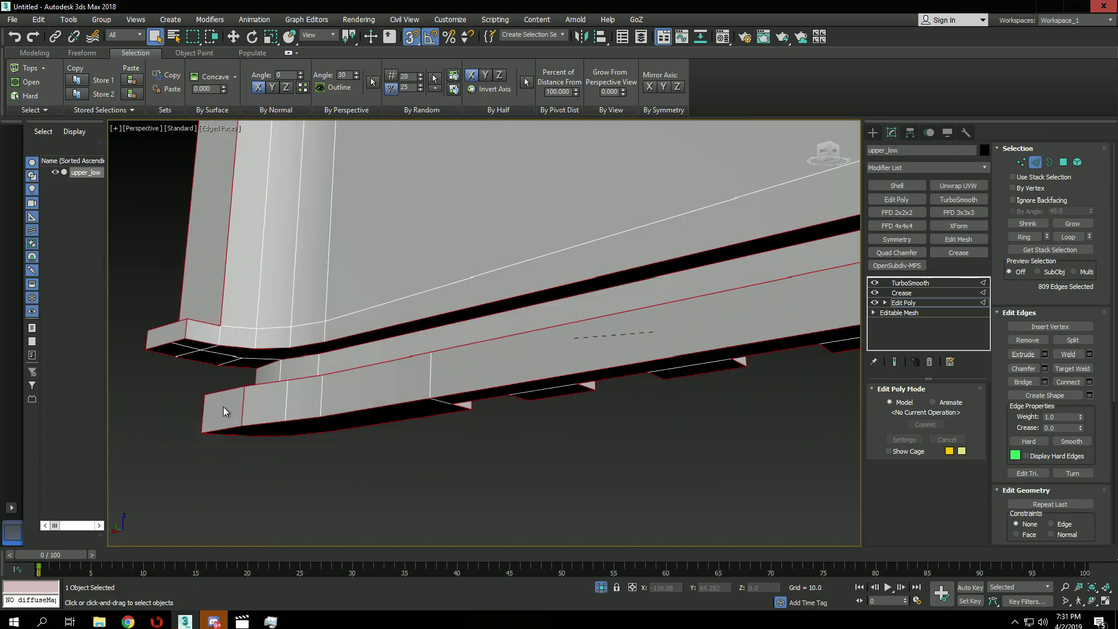
{"action": "key", "text": "1"}
{"action": "middle_click_drag", "start_coordinate": [327, 267], "coordinate": [295, 320], "text": "alt"}
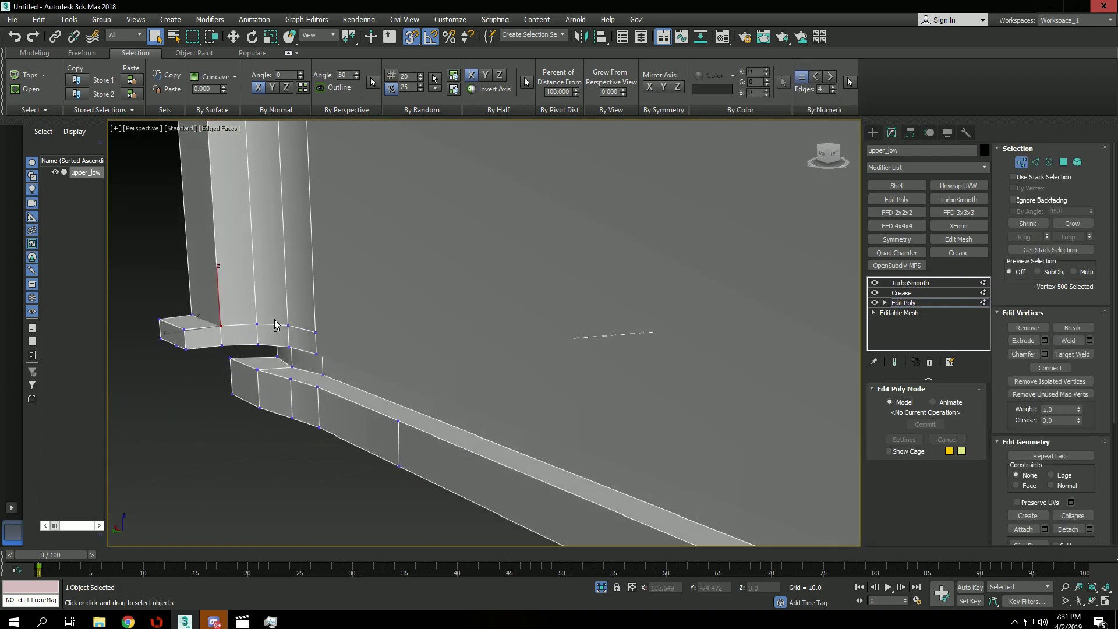
{"action": "scroll", "coordinate": [229, 332], "scroll_direction": "up", "scroll_amount": 4}
{"action": "key", "text": "2"}
{"action": "left_click", "coordinate": [163, 450]}
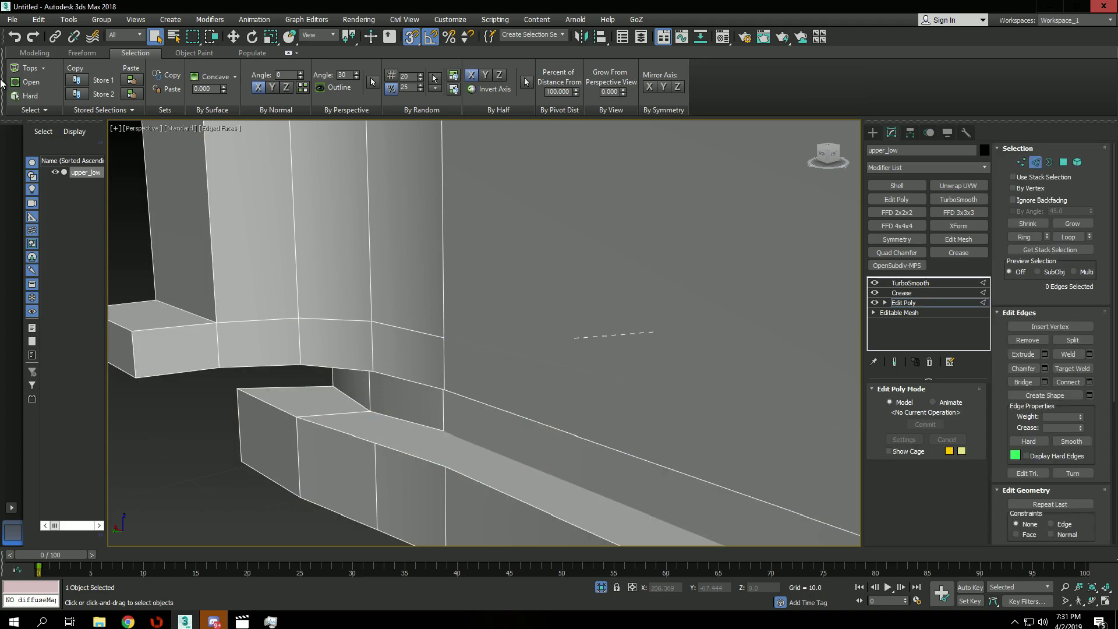
{"action": "left_click", "coordinate": [25, 96]}
{"action": "key", "text": "ctrl+q"}
{"action": "key", "text": "ctrl+q"}
{"action": "key", "text": "1"}
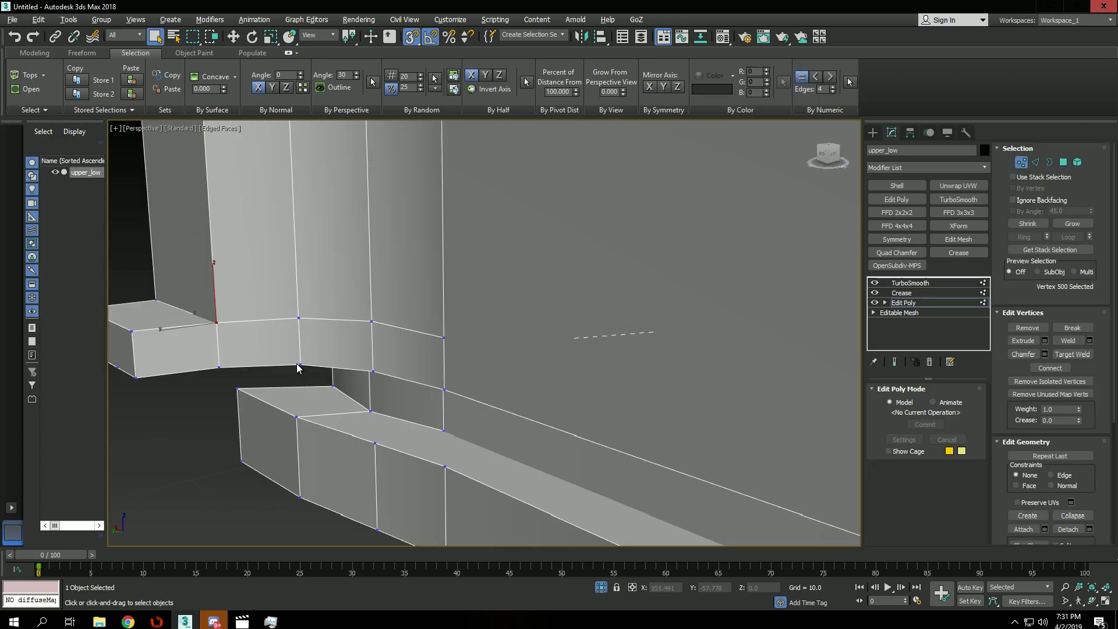
Cut two snapped edges across the downward-facing surface of the curved groove at the rear foot, joining opposite vertices
{"action": "left_click", "coordinate": [298, 364]}
{"action": "middle_click_drag", "start_coordinate": [205, 324], "coordinate": [238, 396], "text": "alt"}
{"action": "left_click", "coordinate": [255, 392]}
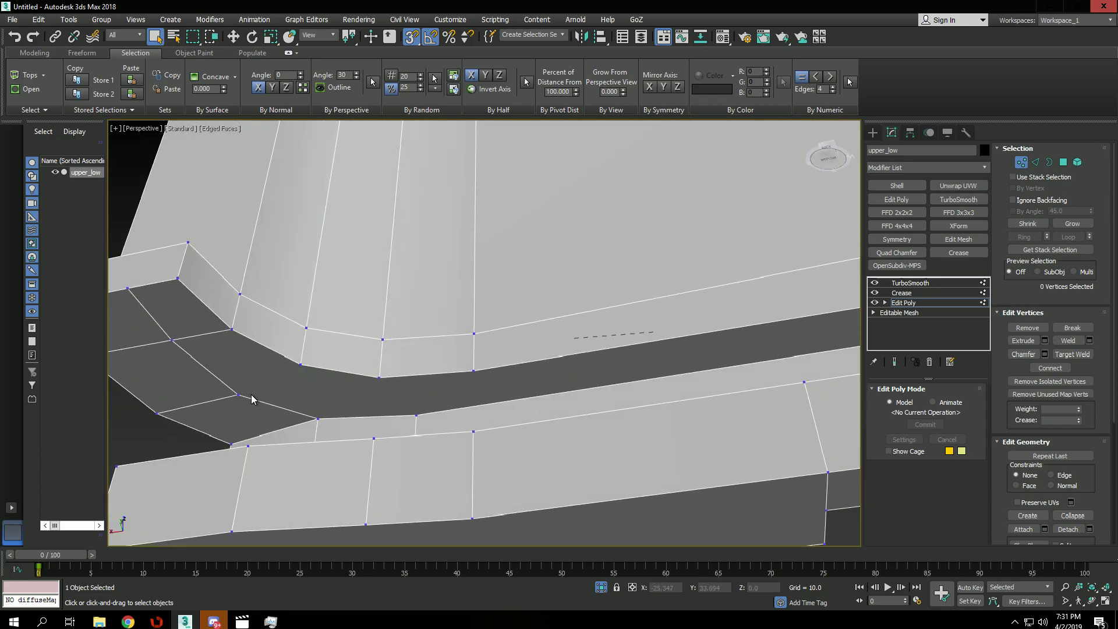
{"action": "key", "text": "alt+c"}
{"action": "left_click", "coordinate": [238, 394]}
{"action": "left_click", "coordinate": [301, 366]}
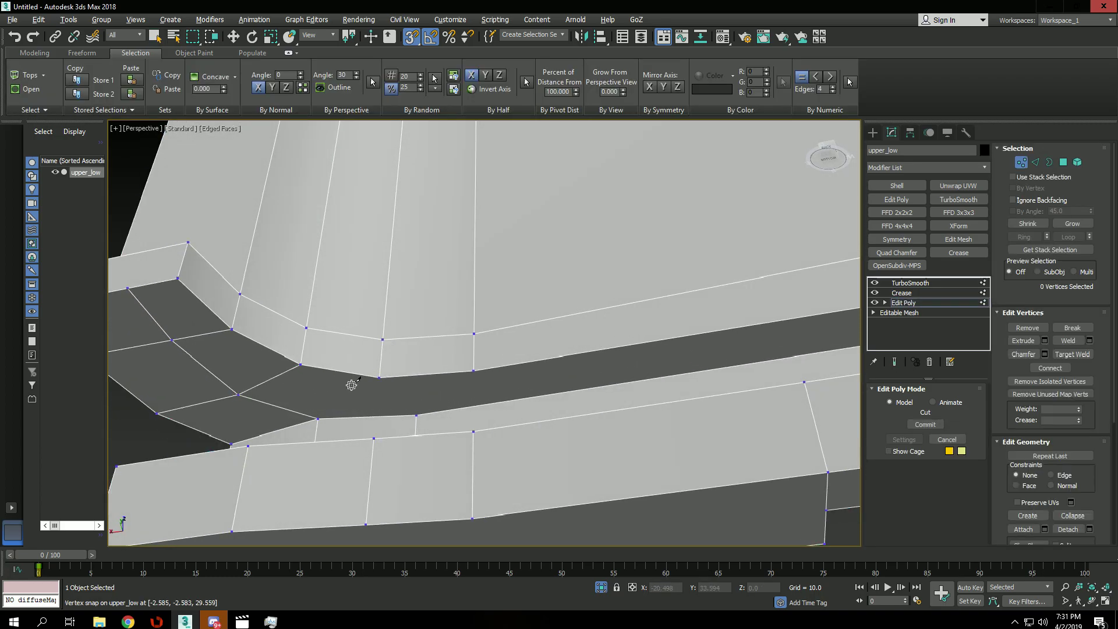
{"action": "left_click", "coordinate": [379, 376]}
{"action": "left_click", "coordinate": [418, 412]}
{"action": "right_click", "coordinate": [470, 391]}
{"action": "left_click", "coordinate": [474, 373]}
{"action": "middle_click_drag", "start_coordinate": [599, 352], "coordinate": [280, 405]}
{"action": "scroll", "coordinate": [550, 352], "scroll_direction": "down", "scroll_amount": 3}
{"action": "middle_click_drag", "start_coordinate": [563, 351], "coordinate": [198, 415]}
{"action": "scroll", "coordinate": [757, 359], "scroll_direction": "down", "scroll_amount": 3}
{"action": "middle_click_drag", "start_coordinate": [757, 359], "coordinate": [466, 405]}
{"action": "middle_click_drag", "start_coordinate": [786, 320], "coordinate": [514, 380]}
{"action": "middle_click_drag", "start_coordinate": [757, 341], "coordinate": [501, 393]}
{"action": "scroll", "coordinate": [565, 357], "scroll_direction": "down", "scroll_amount": 3}
{"action": "middle_click_drag", "start_coordinate": [643, 334], "coordinate": [384, 355]}
{"action": "scroll", "coordinate": [513, 372], "scroll_direction": "down", "scroll_amount": 2}
{"action": "scroll", "coordinate": [662, 348], "scroll_direction": "up", "scroll_amount": 3}
{"action": "key", "text": "alt+c"}
Turn off snapping and cut an edge across the groove's downward-facing strip from the vertex where the rear curve ends
{"action": "key", "text": "s"}
{"action": "right_click", "coordinate": [695, 356]}
{"action": "middle_click_drag", "start_coordinate": [489, 355], "coordinate": [799, 292]}
{"action": "middle_click_drag", "start_coordinate": [431, 350], "coordinate": [775, 297]}
{"action": "middle_click_drag", "start_coordinate": [414, 331], "coordinate": [659, 299]}
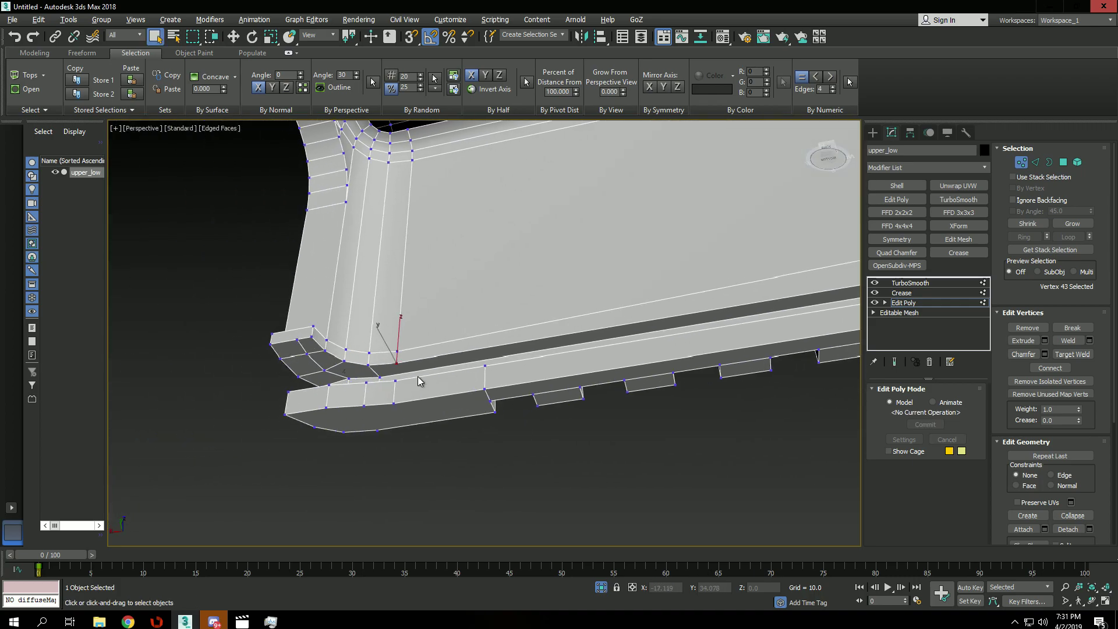
{"action": "scroll", "coordinate": [418, 374], "scroll_direction": "up", "scroll_amount": 2}
{"action": "key", "text": "1"}
{"action": "key", "text": "1"}
{"action": "left_click", "coordinate": [389, 368]}
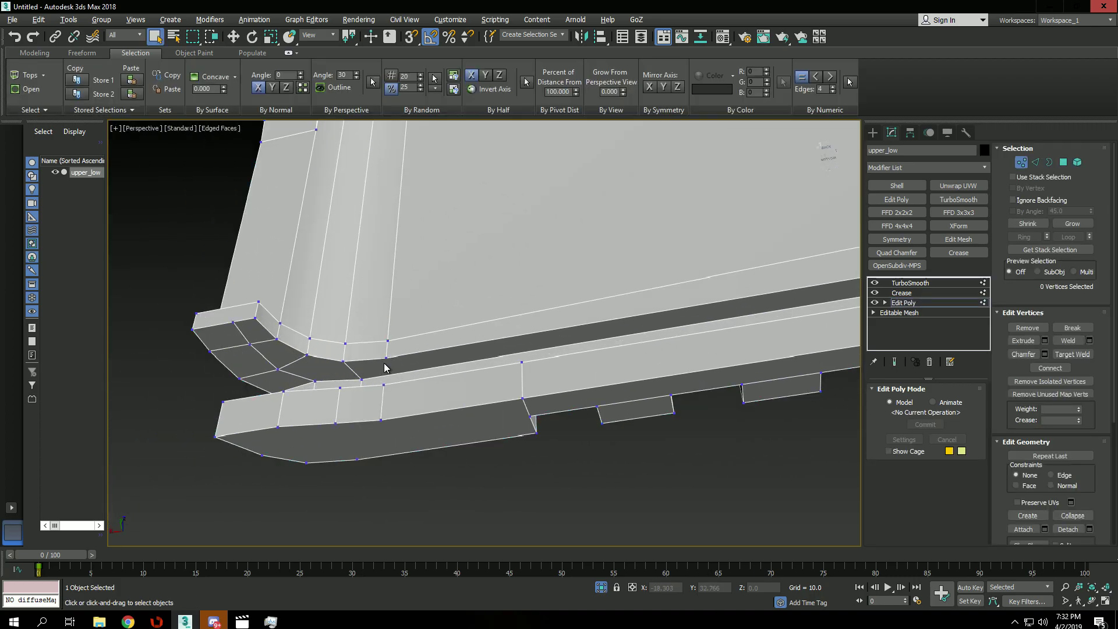
{"action": "scroll", "coordinate": [379, 370], "scroll_direction": "up", "scroll_amount": 1}
{"action": "key", "text": "alt+c"}
{"action": "left_click", "coordinate": [401, 378]}
{"action": "right_click", "coordinate": [427, 373]}
{"action": "key", "text": "ctrl+z"}
{"action": "left_click", "coordinate": [387, 355]}
{"action": "left_click", "coordinate": [400, 379]}
Select the hard edges and examine the smoothed groove and rail near the rear foot, with and without edged faces
{"action": "key", "text": "2"}
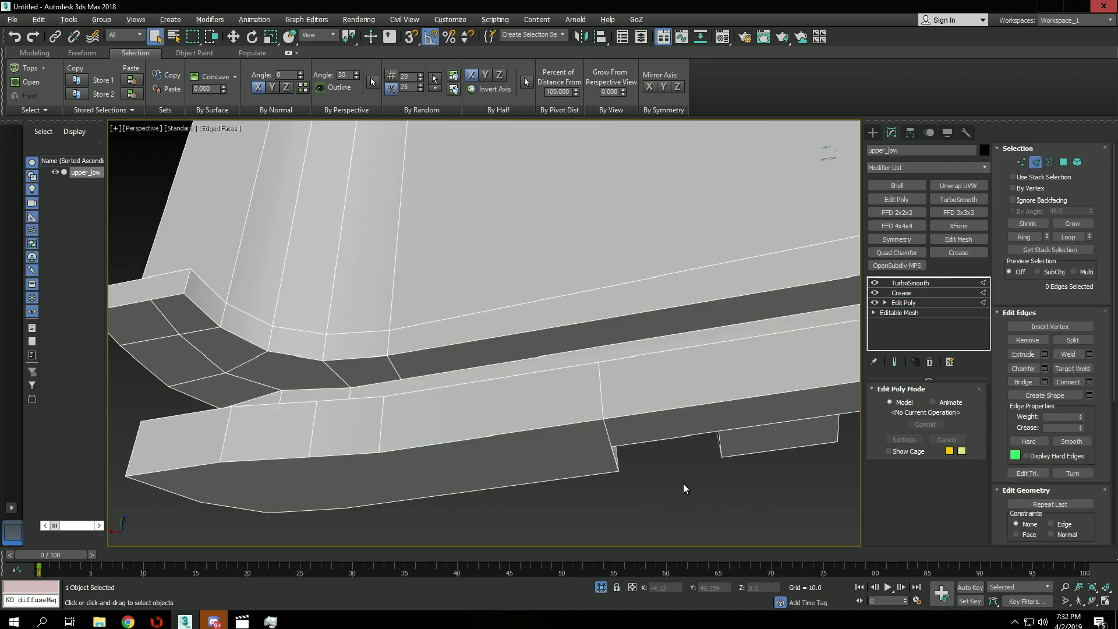
{"action": "left_click", "coordinate": [27, 97]}
{"action": "key", "text": "grave"}
{"action": "key", "text": "F4"}
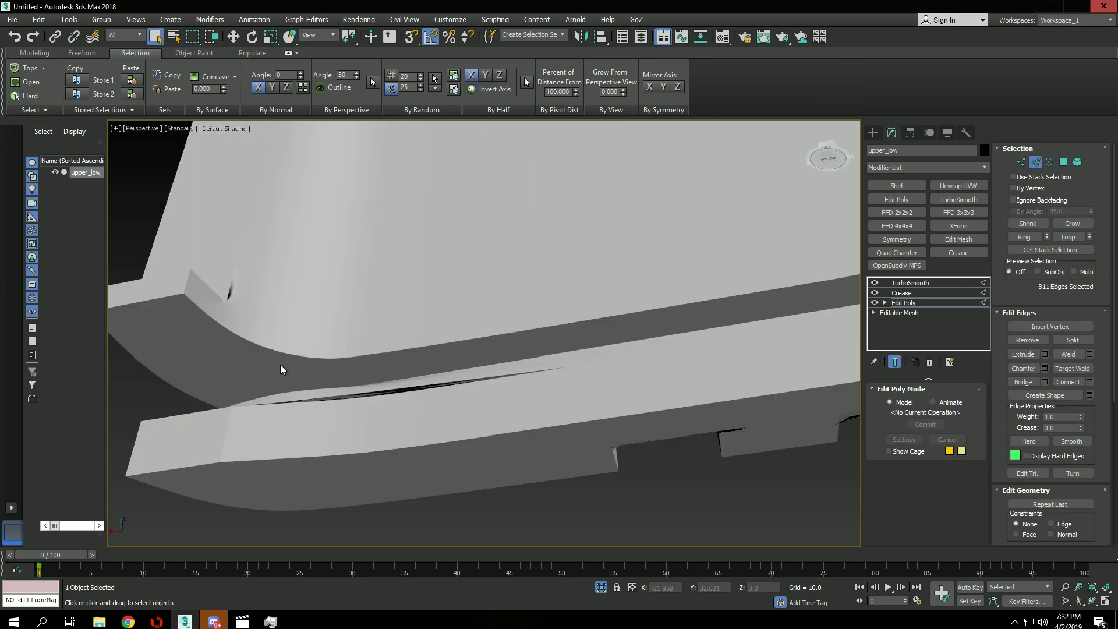
{"action": "key", "text": "F4"}
{"action": "key", "text": "grave"}
{"action": "key", "text": "1"}
{"action": "key", "text": "2"}
{"action": "middle_click_drag", "start_coordinate": [367, 401], "coordinate": [295, 414], "text": "alt"}
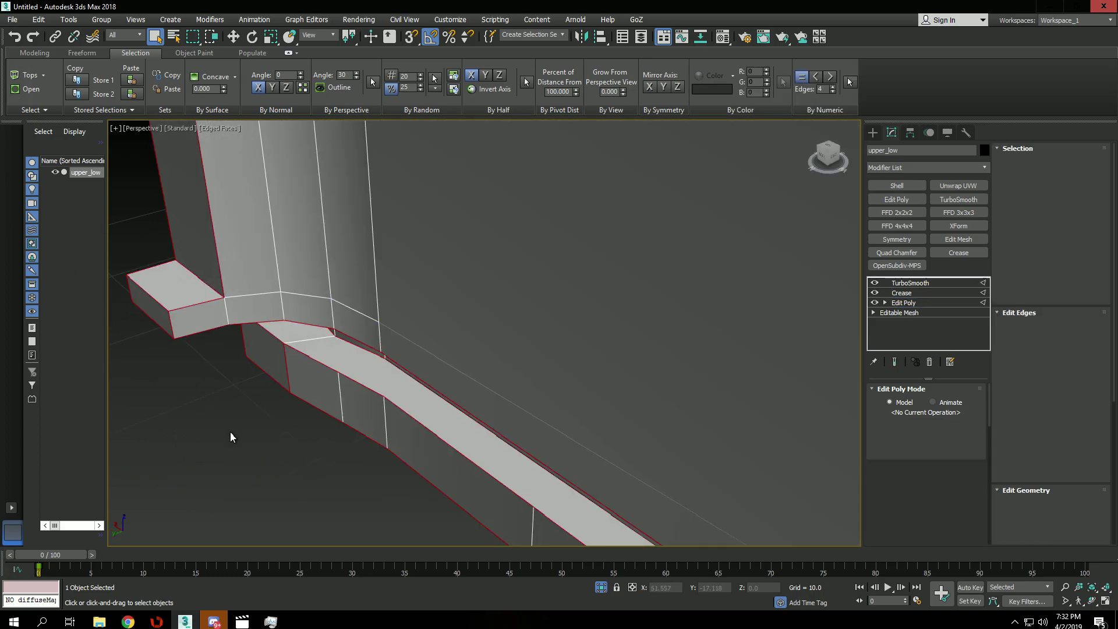
{"action": "key", "text": "grave"}
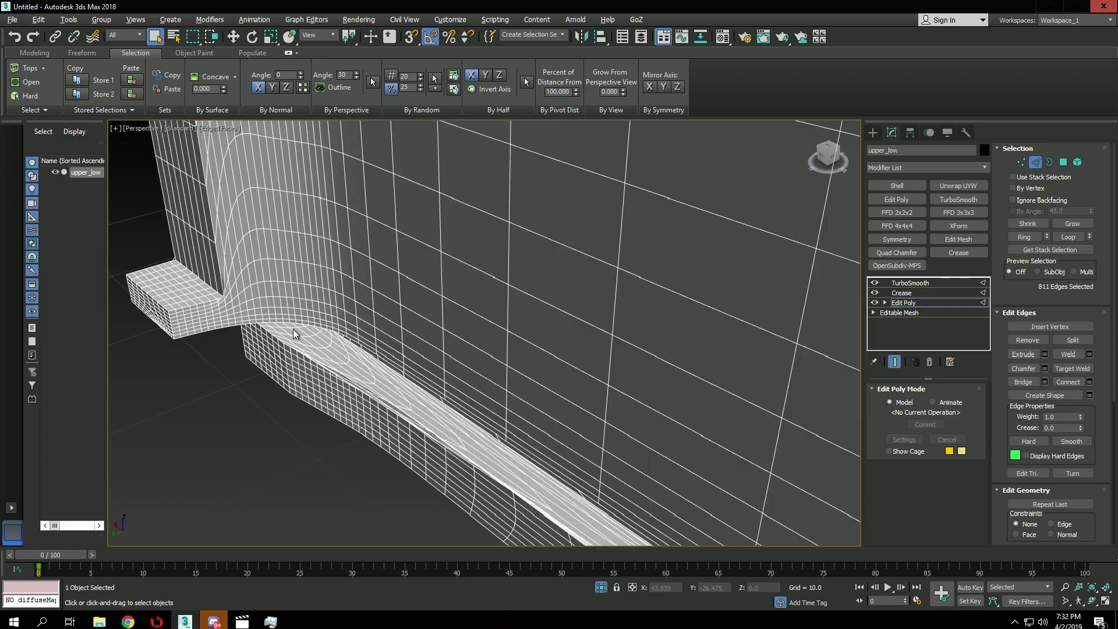
{"action": "key", "text": "grave"}
Cut an edge across the lower rail's top face from the middle vertex of its curved rear end to the inner wall
{"action": "key", "text": "1"}
{"action": "left_click", "coordinate": [337, 375]}
{"action": "key", "text": "w"}
{"action": "left_click", "coordinate": [385, 359]}
{"action": "right_click", "coordinate": [388, 358]}
{"action": "right_click", "coordinate": [388, 359]}
Cut two more edges across the rail's top face, at the end of the curve and at the next vertical edge forward
{"action": "left_click", "coordinate": [384, 398]}
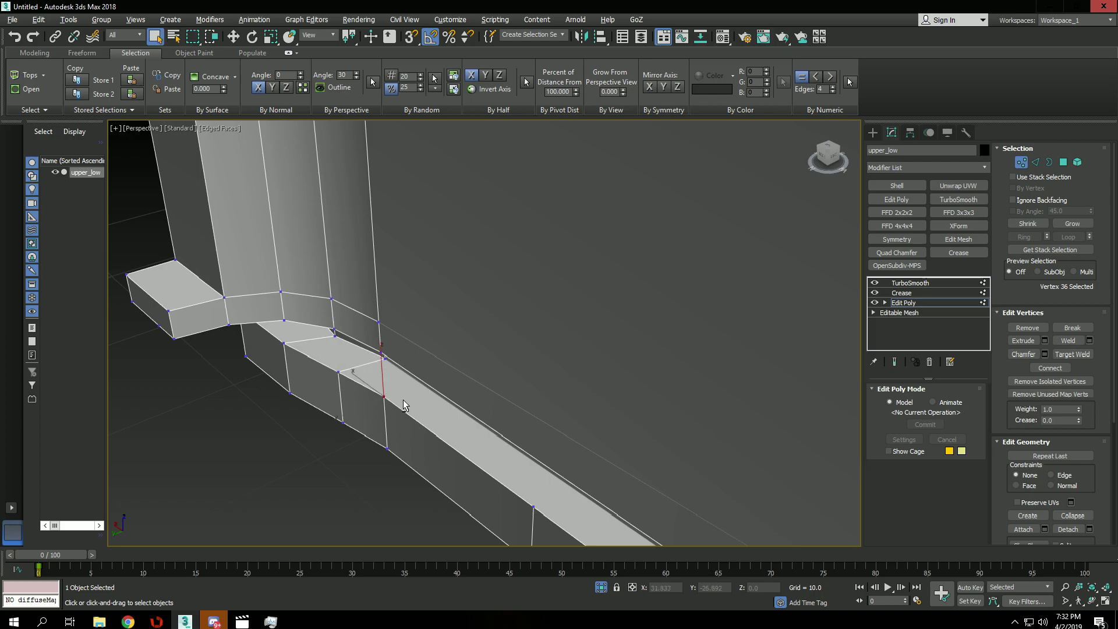
{"action": "middle_click_drag", "start_coordinate": [383, 397], "coordinate": [410, 388], "text": "alt"}
{"action": "key", "text": "alt+c"}
{"action": "left_click", "coordinate": [405, 383]}
{"action": "right_click", "coordinate": [441, 390]}
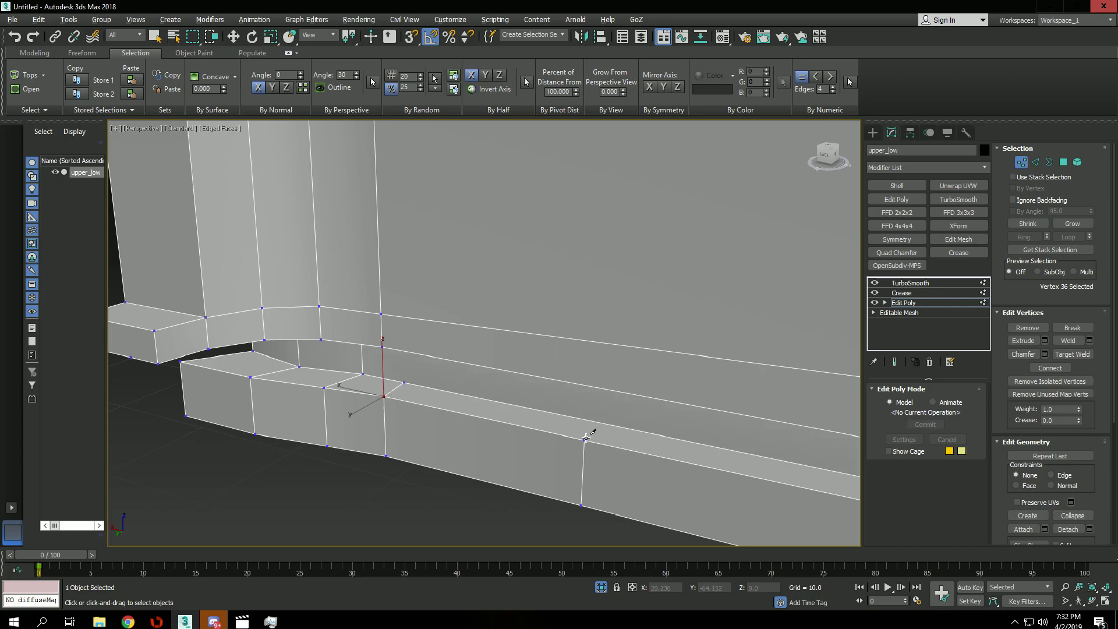
{"action": "left_click", "coordinate": [594, 421]}
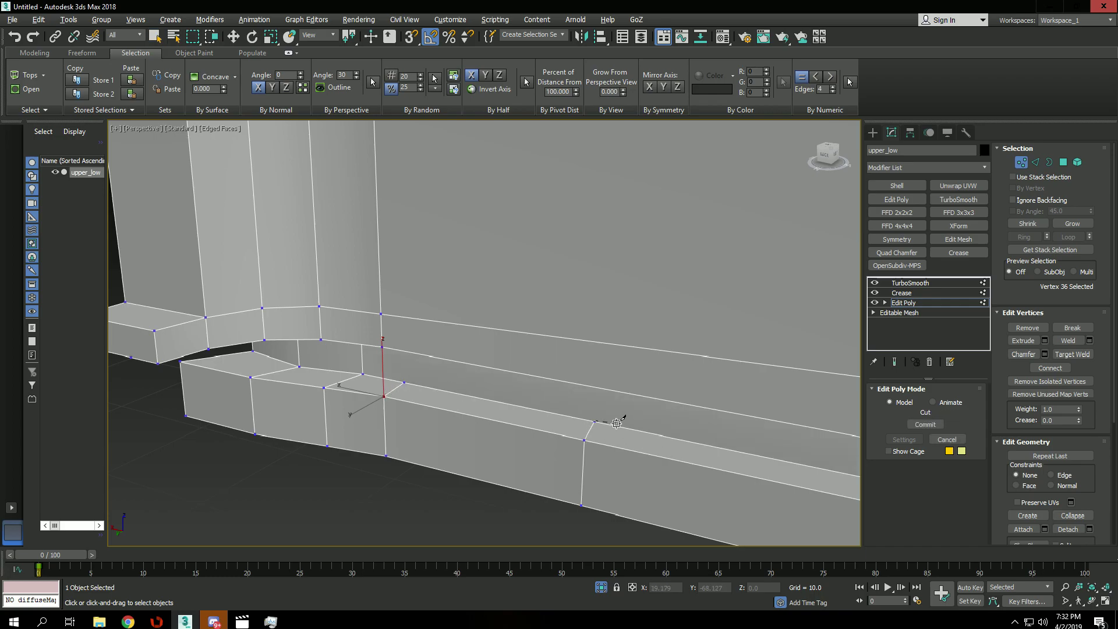
{"action": "right_click", "coordinate": [632, 439]}
{"action": "left_click", "coordinate": [594, 421]}
Cut edges across the rail's underside from the corners of the first serration notches to the rail's inner edge
{"action": "scroll", "coordinate": [629, 408], "scroll_direction": "down", "scroll_amount": 3}
{"action": "middle_click_drag", "start_coordinate": [662, 395], "coordinate": [523, 317]}
{"action": "middle_click_drag", "start_coordinate": [387, 402], "coordinate": [399, 392], "text": "alt"}
{"action": "left_click", "coordinate": [403, 392]}
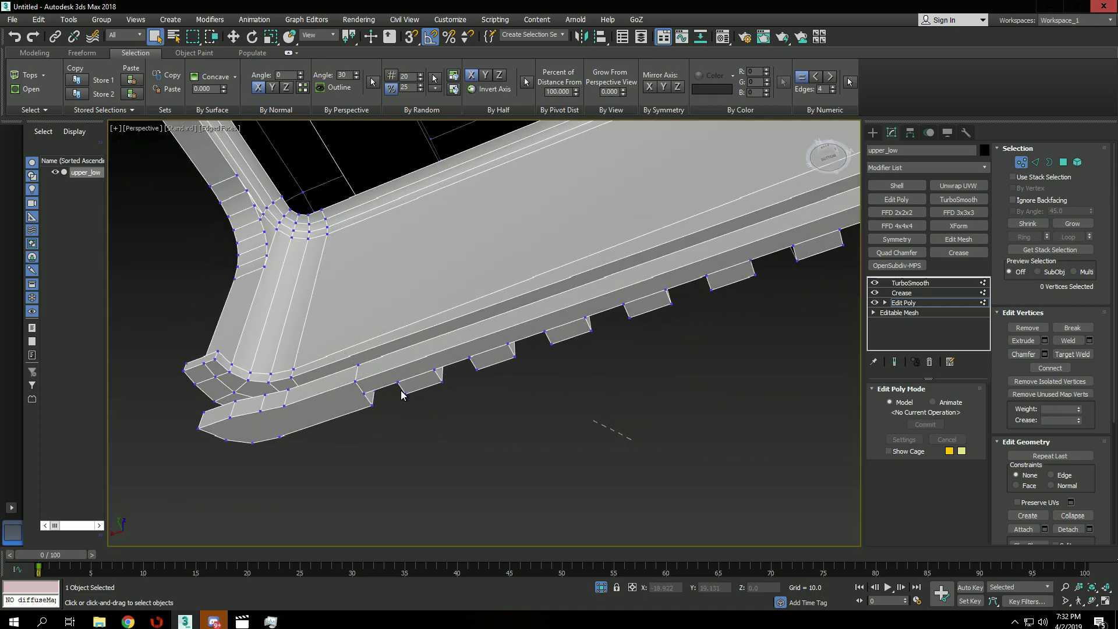
{"action": "scroll", "coordinate": [399, 377], "scroll_direction": "up", "scroll_amount": 4}
{"action": "key", "text": "alt+c"}
{"action": "left_click", "coordinate": [381, 350]}
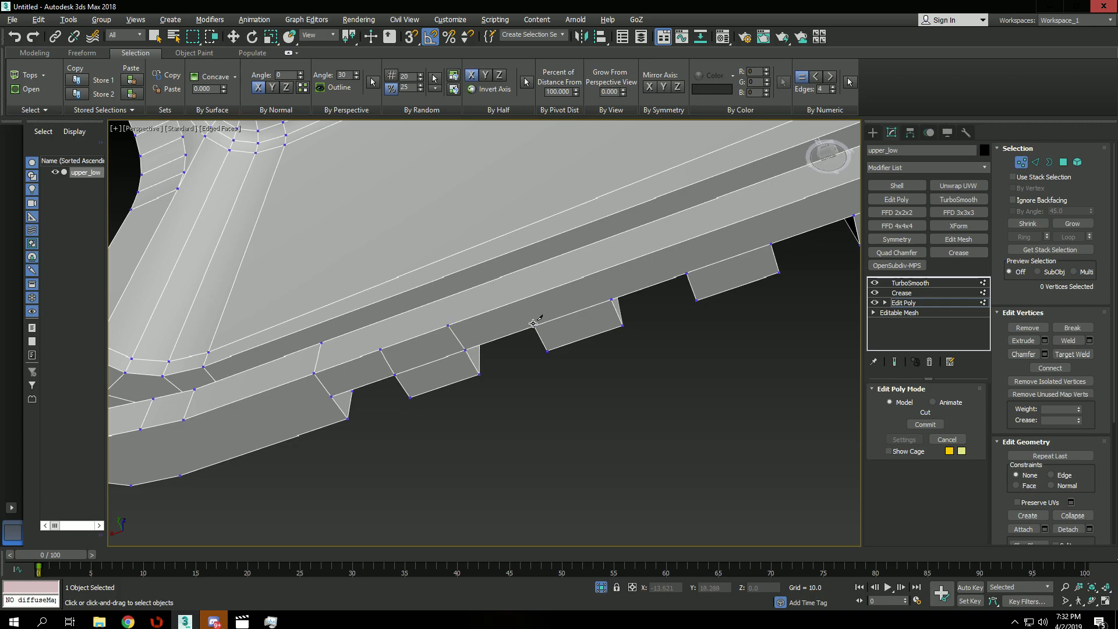
{"action": "left_click", "coordinate": [611, 300]}
{"action": "left_click", "coordinate": [596, 272]}
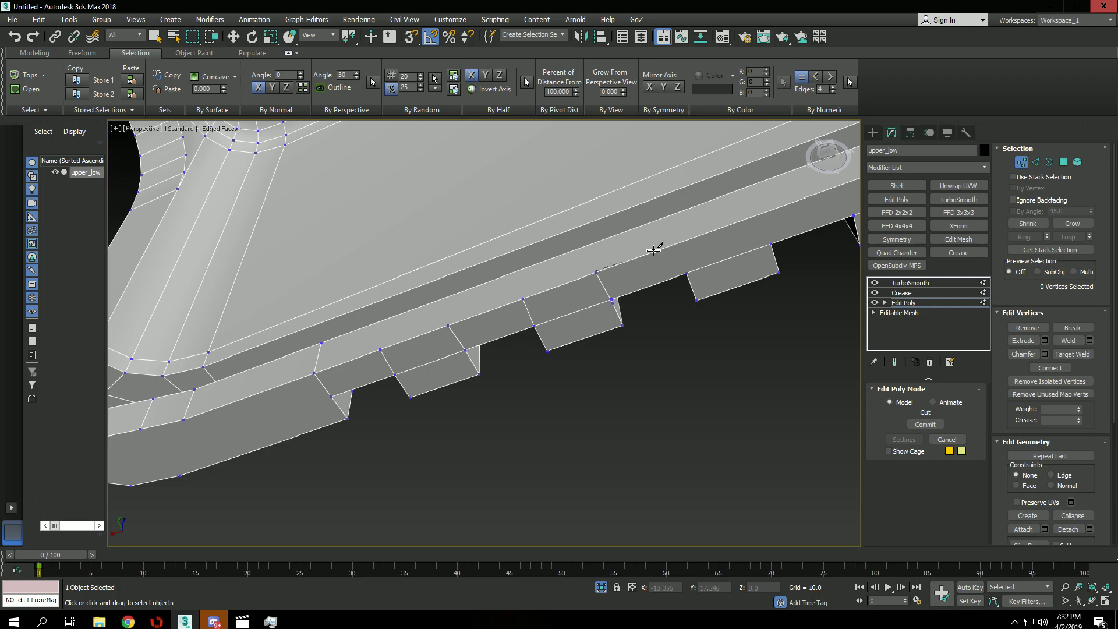
{"action": "left_click", "coordinate": [611, 299]}
{"action": "right_click", "coordinate": [676, 249]}
Continue the underside cuts from the remaining serration notch corners to the rail's inner edge, up to the frontmost notch
{"action": "middle_click_drag", "start_coordinate": [767, 239], "coordinate": [545, 315]}
{"action": "scroll", "coordinate": [716, 259], "scroll_direction": "up", "scroll_amount": 2}
{"action": "scroll", "coordinate": [591, 304], "scroll_direction": "down", "scroll_amount": 4}
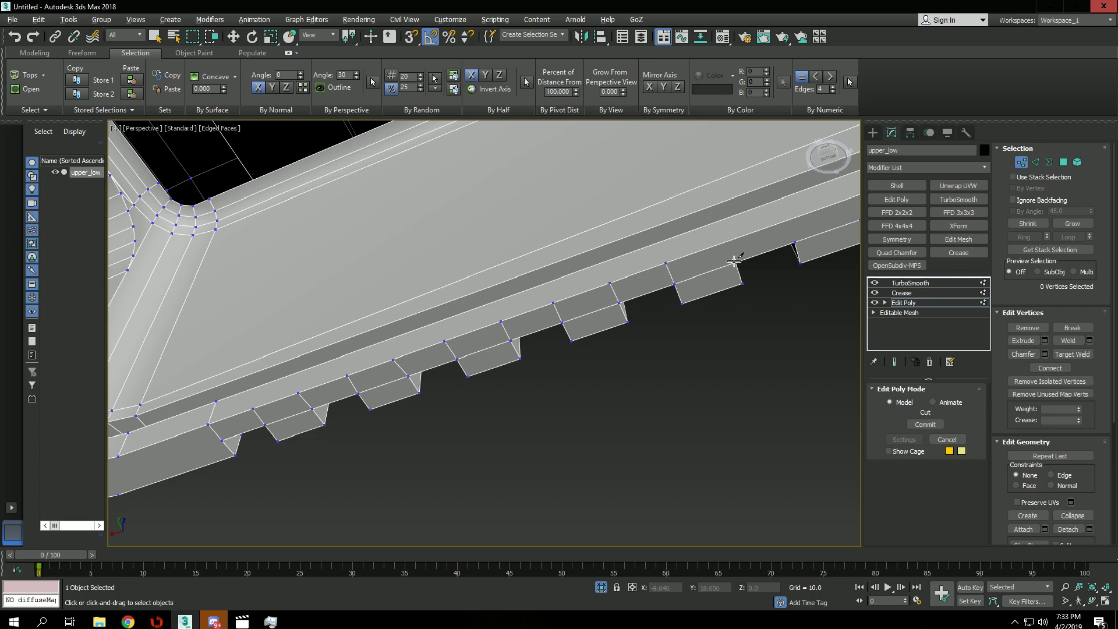
{"action": "middle_click_drag", "start_coordinate": [775, 230], "coordinate": [606, 290]}
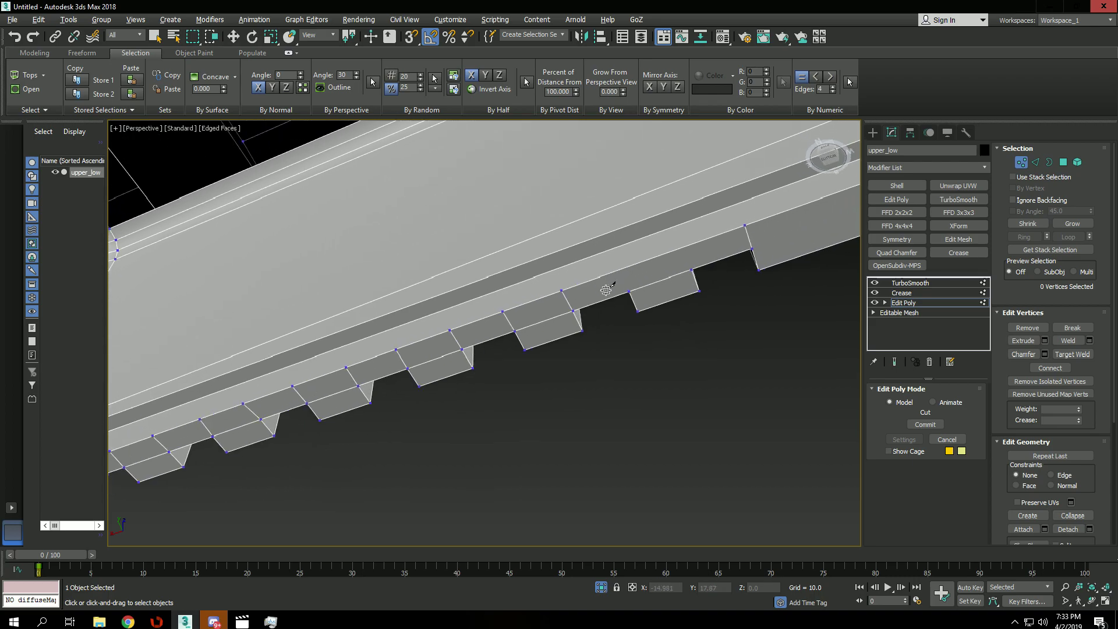
{"action": "left_click", "coordinate": [629, 291]}
{"action": "left_click", "coordinate": [620, 269]}
{"action": "right_click", "coordinate": [620, 270]}
{"action": "left_click", "coordinate": [682, 248]}
{"action": "right_click", "coordinate": [702, 240]}
{"action": "right_click", "coordinate": [701, 240]}
{"action": "left_click", "coordinate": [682, 247]}
Select the hard edges and compare the base and smoothed meshes along the notched rail underside, toggling edged faces
{"action": "key", "text": "2"}
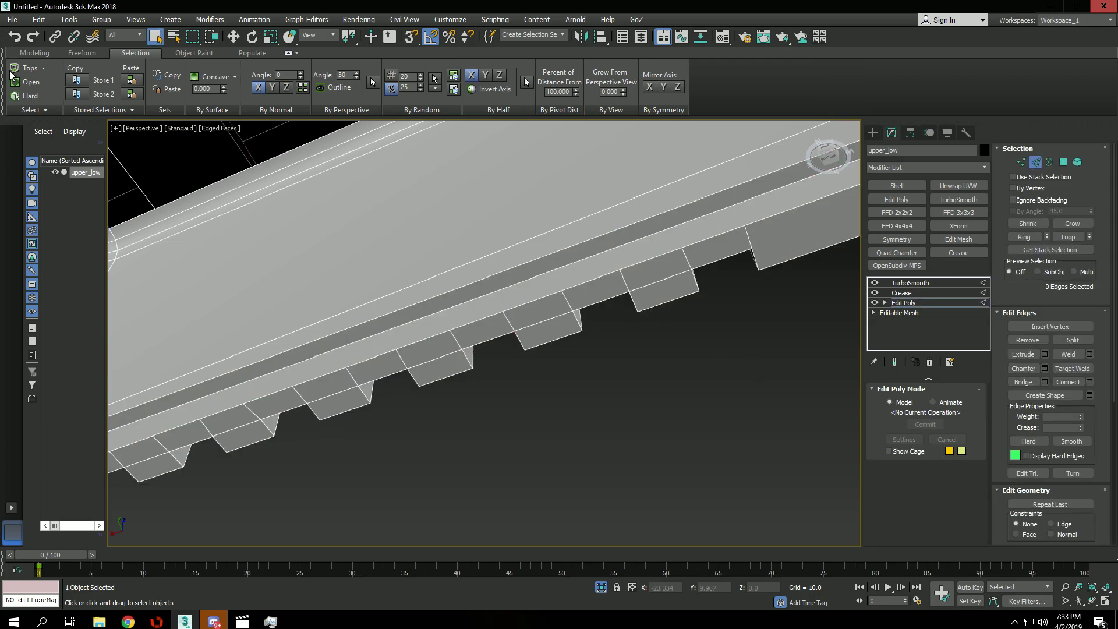
{"action": "left_click", "coordinate": [28, 96]}
{"action": "key", "text": "ctrl+e"}
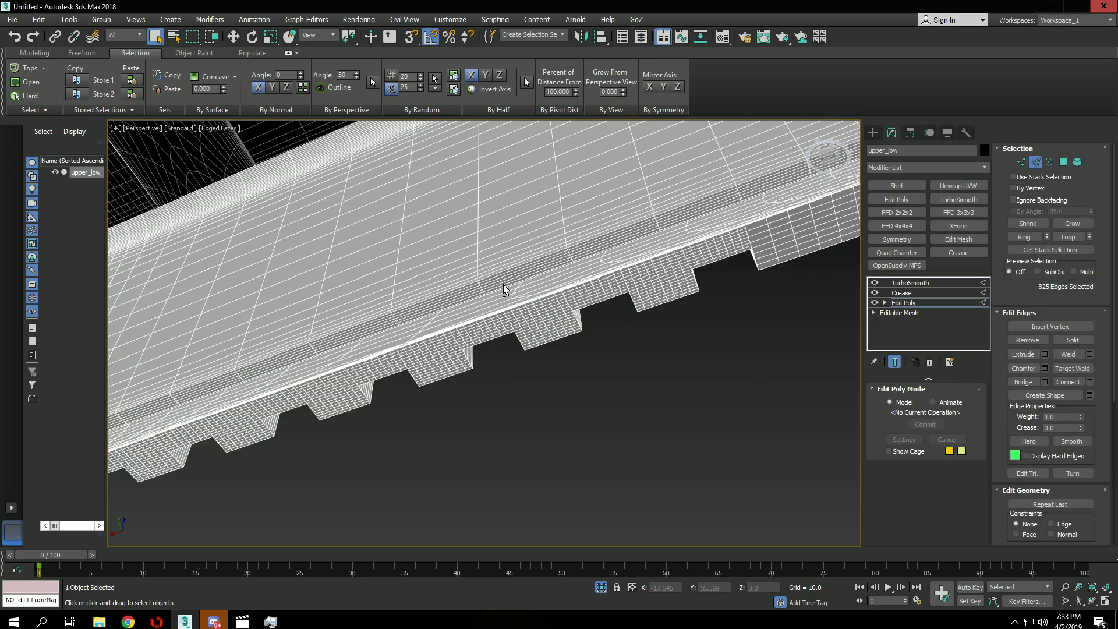
{"action": "key", "text": "F4"}
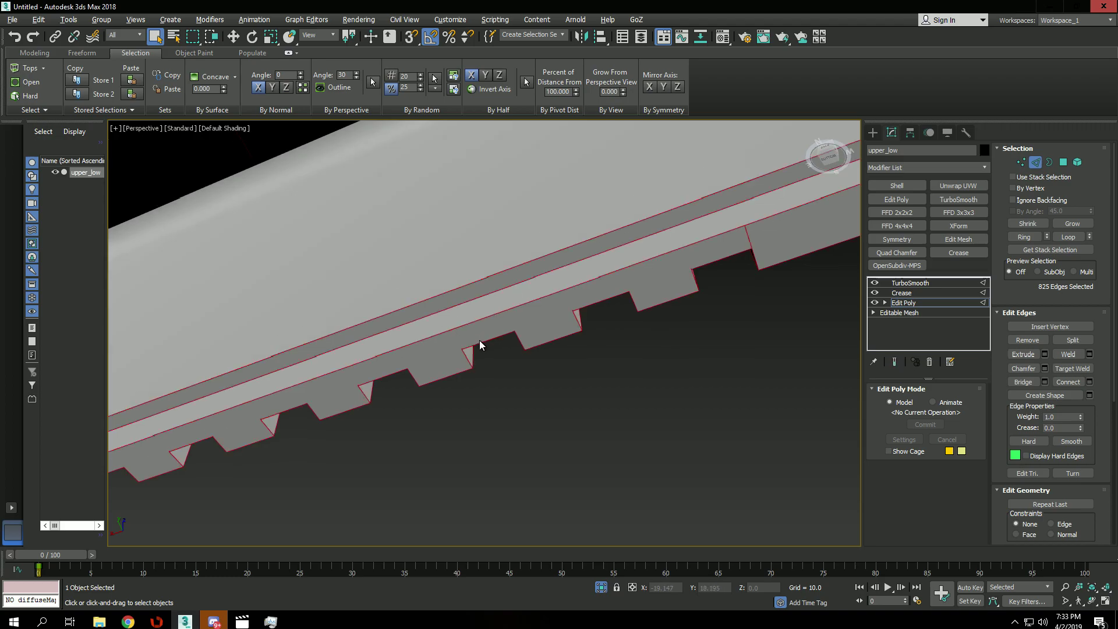
{"action": "scroll", "coordinate": [480, 348], "scroll_direction": "up", "scroll_amount": 3}
{"action": "key", "text": "F4"}
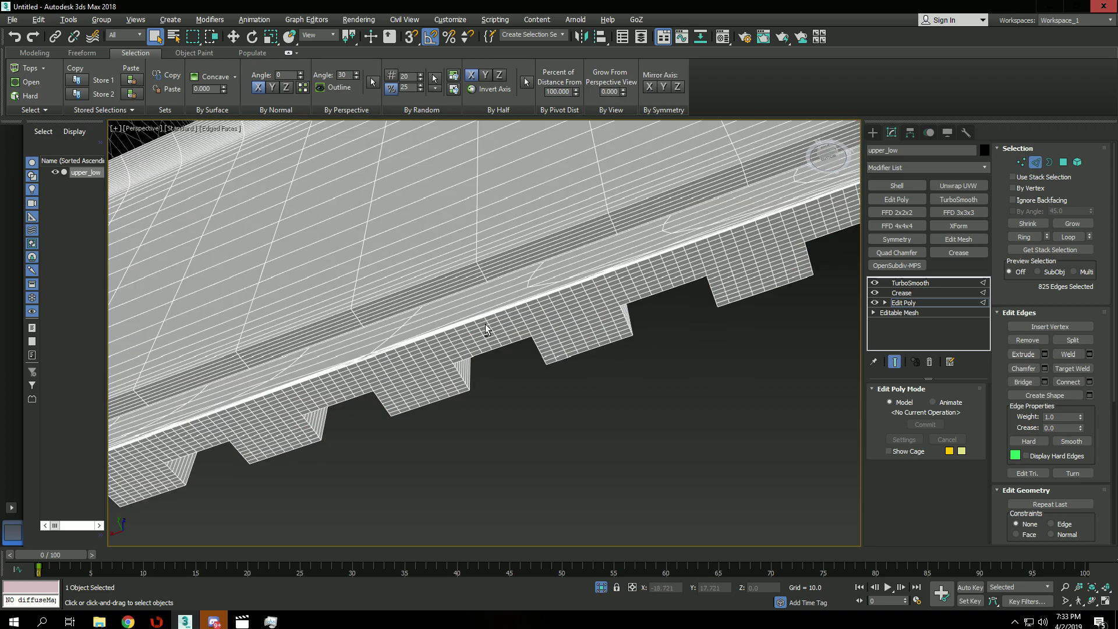
{"action": "key", "text": "F4"}
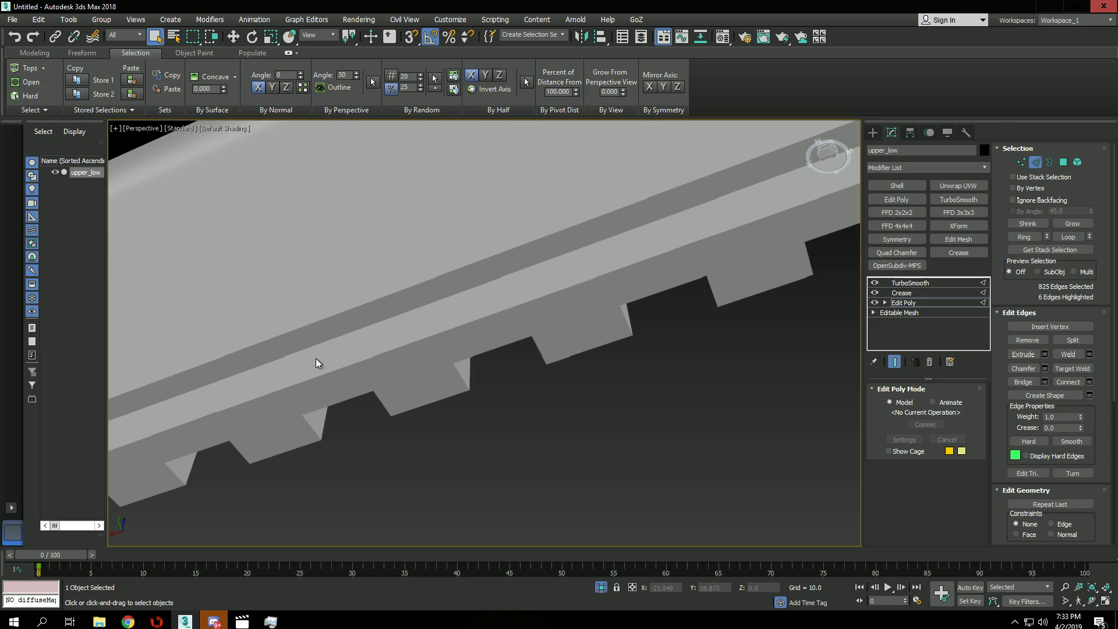
{"action": "key", "text": "shift+e"}
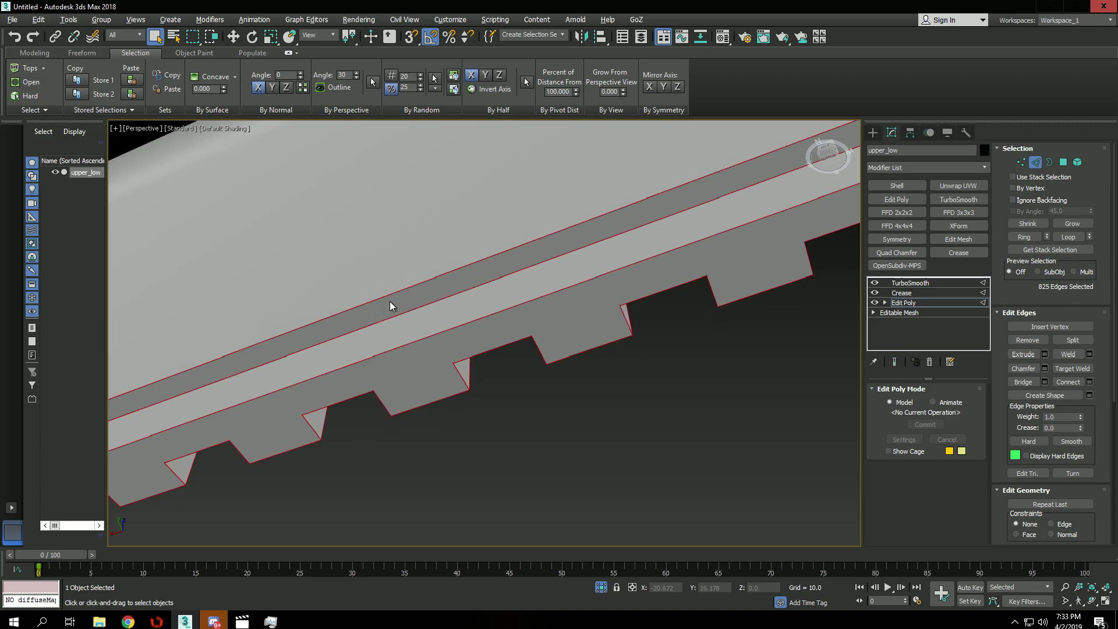
Orbit around the rear foot and compare the smoothed and base shading of the inner rail's top face
{"action": "scroll", "coordinate": [454, 332], "scroll_direction": "down", "scroll_amount": 5}
{"action": "key", "text": "1"}
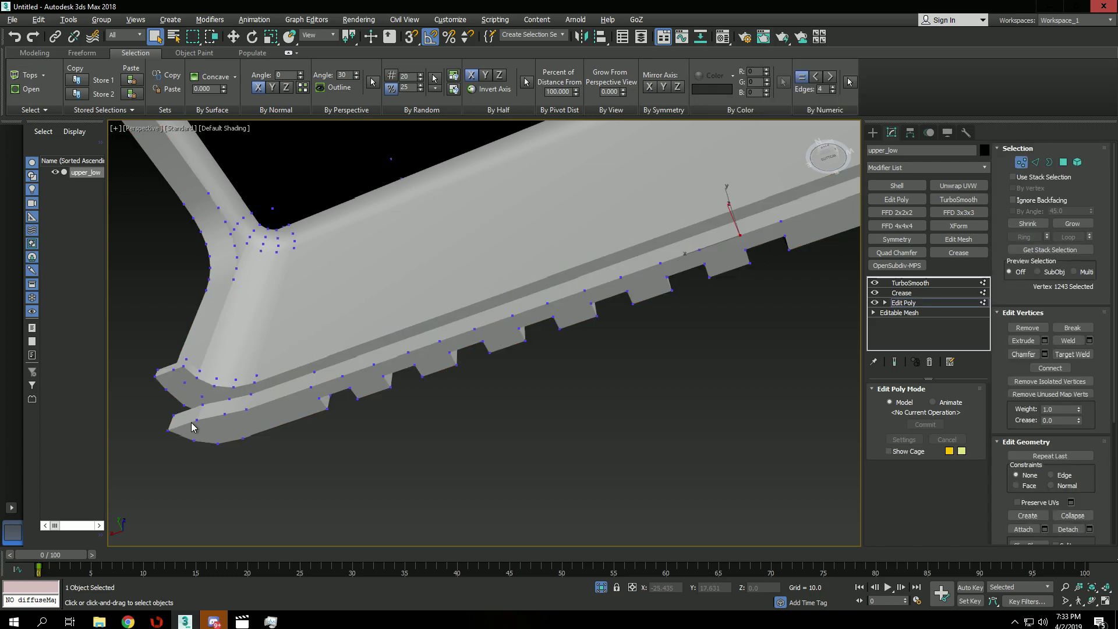
{"action": "left_click", "coordinate": [198, 419]}
{"action": "mouse_move", "coordinate": [211, 416]}
{"action": "middle_mouse_down", "text": "alt"}
{"action": "mouse_move", "coordinate": [280, 374]}
{"action": "mouse_move", "coordinate": [213, 471]}
{"action": "mouse_move", "coordinate": [220, 413]}
{"action": "middle_mouse_up", "text": "alt"}
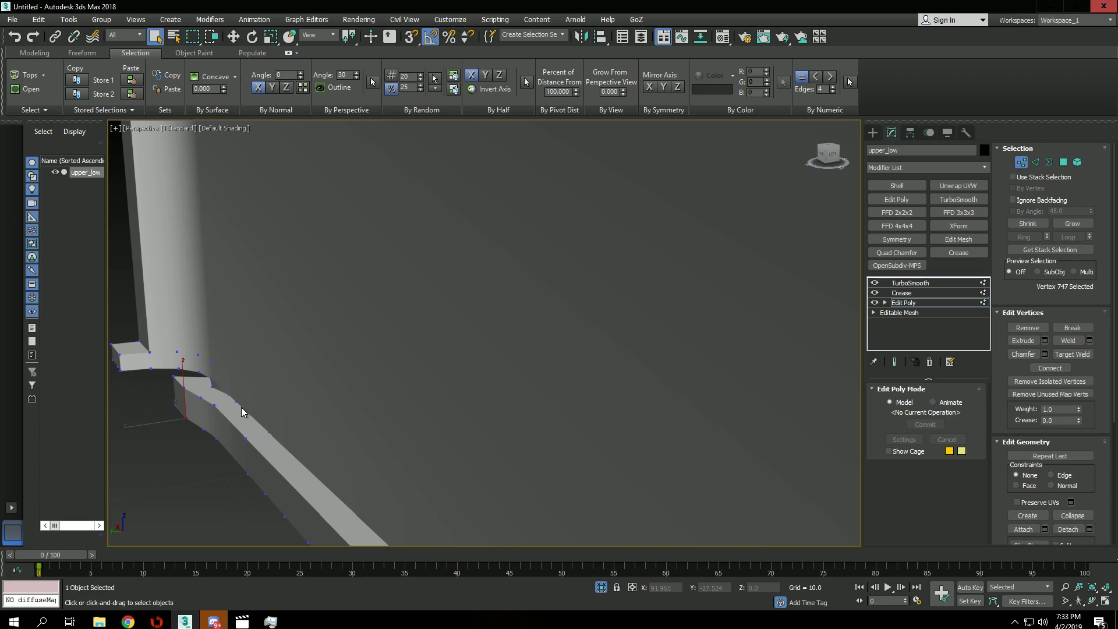
{"action": "mouse_move", "coordinate": [242, 411]}
{"action": "middle_mouse_down", "text": "alt"}
{"action": "mouse_move", "coordinate": [300, 399]}
{"action": "mouse_move", "coordinate": [145, 397]}
{"action": "middle_mouse_up", "text": "alt"}
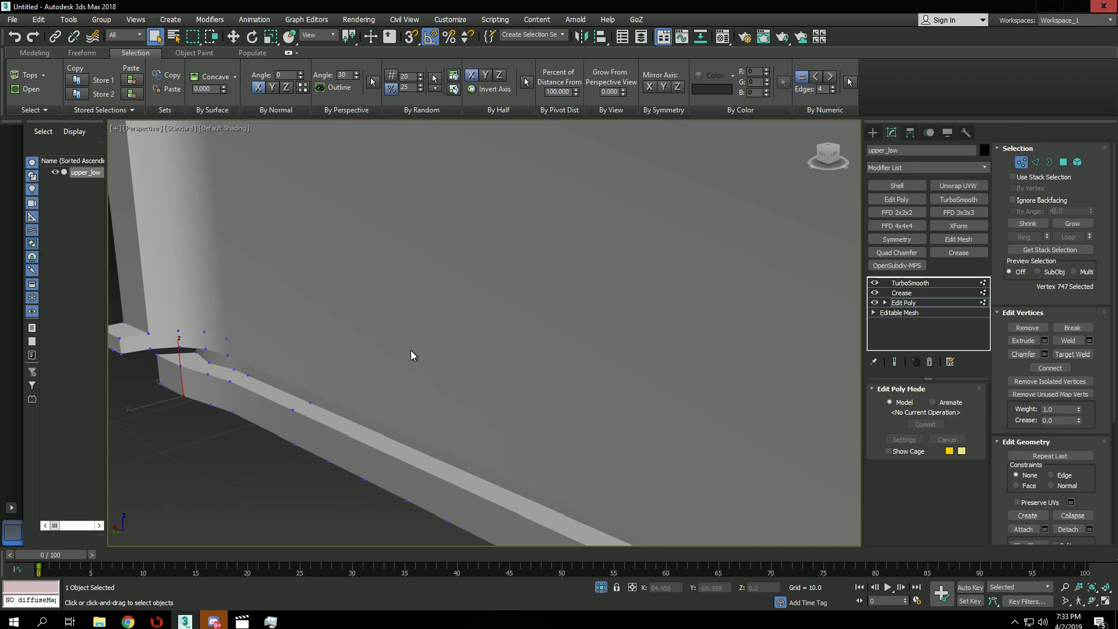
{"action": "middle_click_drag", "start_coordinate": [411, 351], "coordinate": [398, 264], "text": "alt"}
{"action": "key", "text": "2"}
{"action": "key", "text": "ctrl+e"}
{"action": "key", "text": "ctrl+e"}
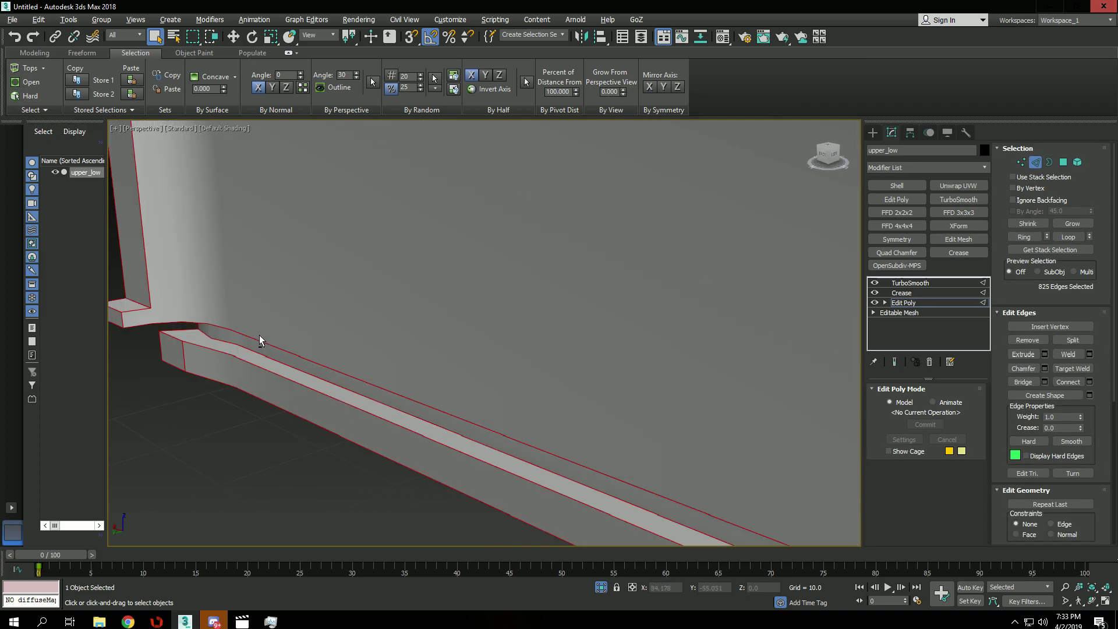
Examine the groove and rail at the rear foot from below, comparing base and smoothed results with hard edges selected
{"action": "key", "text": "1"}
{"action": "left_click", "coordinate": [229, 331]}
{"action": "middle_click_drag", "start_coordinate": [299, 362], "coordinate": [267, 290], "text": "alt"}
{"action": "middle_click_drag", "start_coordinate": [285, 246], "coordinate": [245, 273], "text": "alt"}
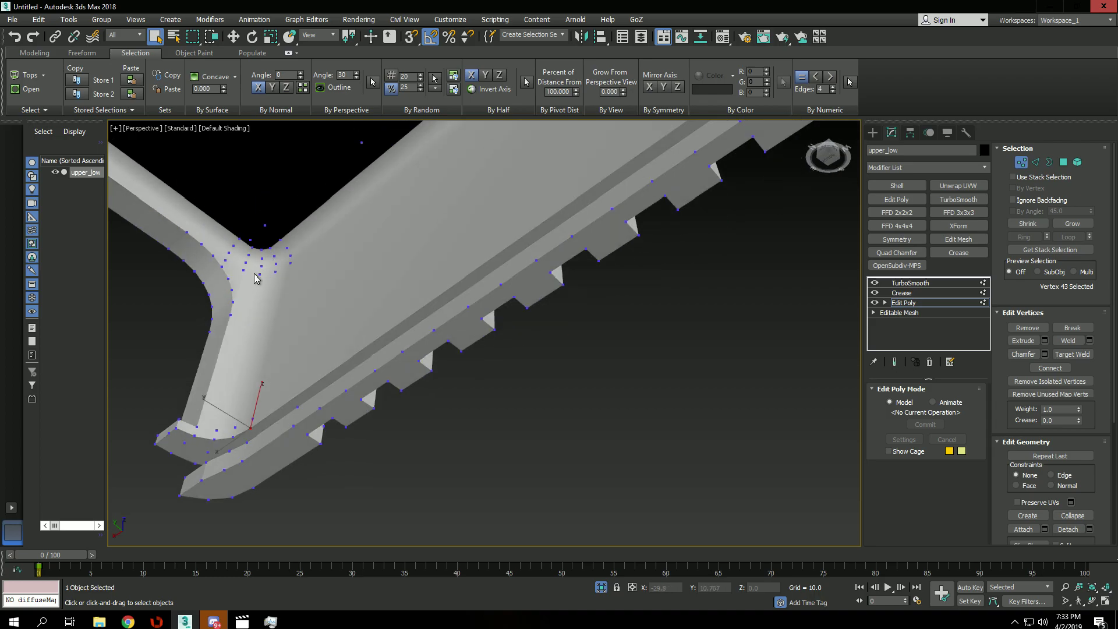
{"action": "scroll", "coordinate": [261, 434], "scroll_direction": "up", "scroll_amount": 5}
{"action": "key", "text": "2"}
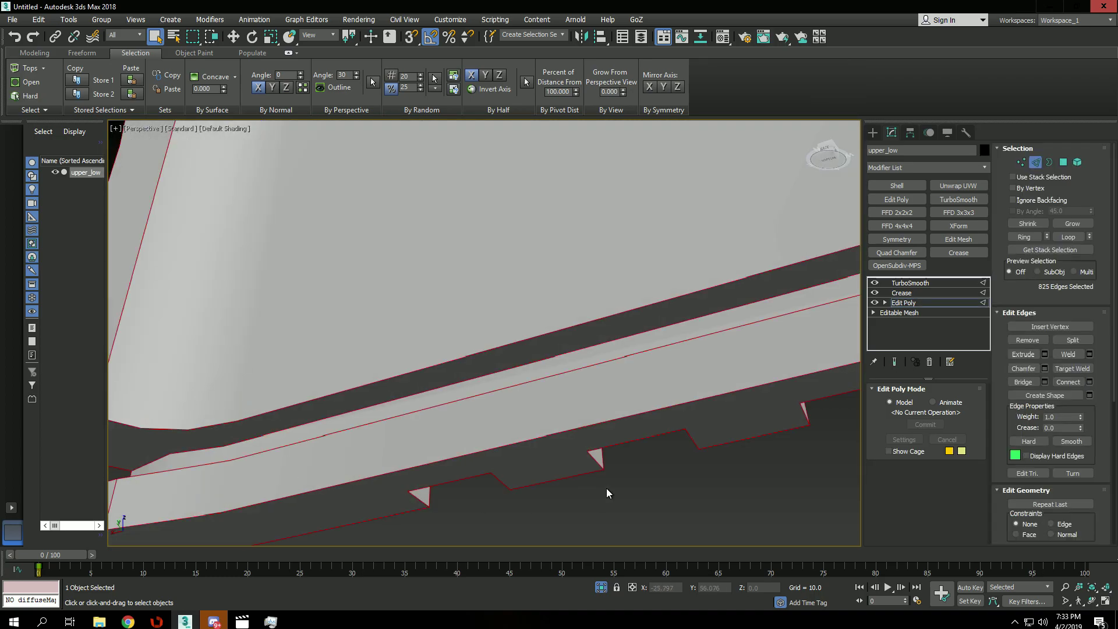
{"action": "left_click", "coordinate": [30, 97]}
{"action": "key", "text": "shift+e"}
{"action": "scroll", "coordinate": [410, 403], "scroll_direction": "down", "scroll_amount": 3}
{"action": "key", "text": "shift+e"}
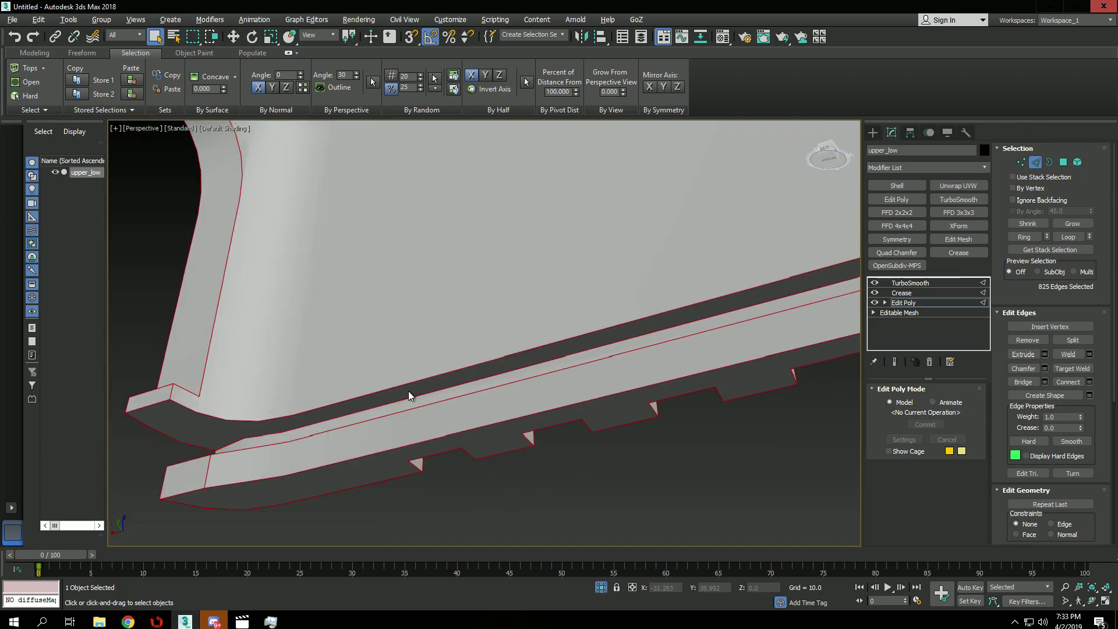
Examine the smoothed slide's rear end and the upper ends of the serration notches, selecting the hard edges
{"action": "middle_click_drag", "start_coordinate": [408, 391], "coordinate": [393, 424], "text": "alt"}
{"action": "key", "text": "1"}
{"action": "middle_click_drag", "start_coordinate": [544, 160], "coordinate": [549, 259], "text": "alt"}
{"action": "scroll", "coordinate": [549, 259], "scroll_direction": "down", "scroll_amount": 4}
{"action": "scroll", "coordinate": [721, 163], "scroll_direction": "up", "scroll_amount": 5}
{"action": "middle_click_drag", "start_coordinate": [721, 164], "coordinate": [584, 267]}
{"action": "key", "text": "g"}
{"action": "key", "text": "a"}
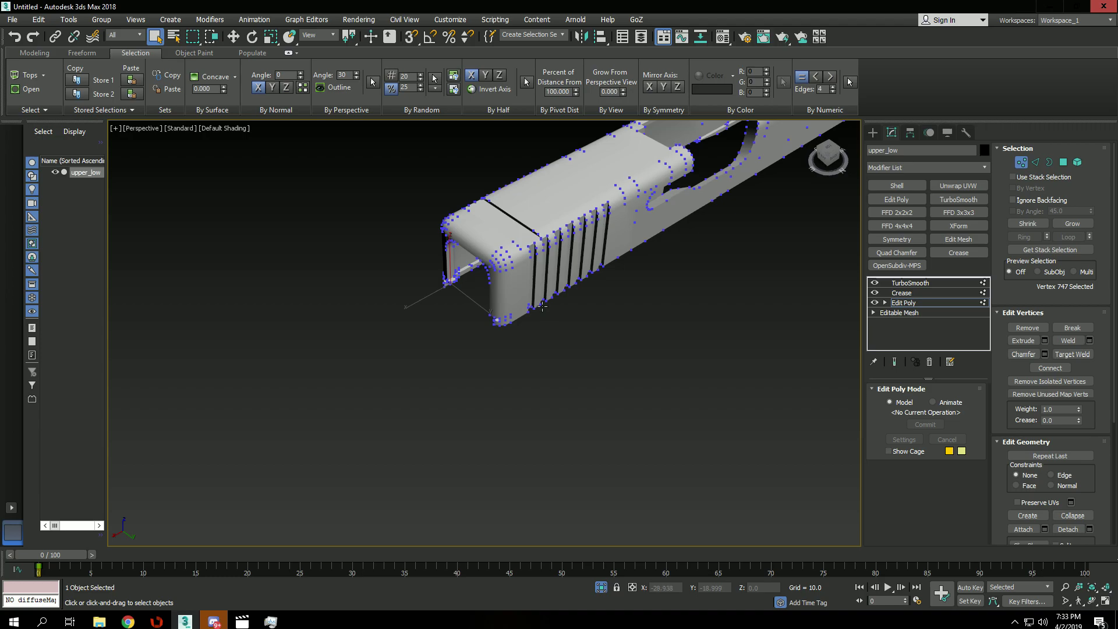
{"action": "middle_click_drag", "start_coordinate": [542, 306], "coordinate": [548, 284], "text": "alt"}
{"action": "key", "text": "2"}
{"action": "left_click", "coordinate": [26, 95]}
{"action": "scroll", "coordinate": [483, 183], "scroll_direction": "up", "scroll_amount": 6}
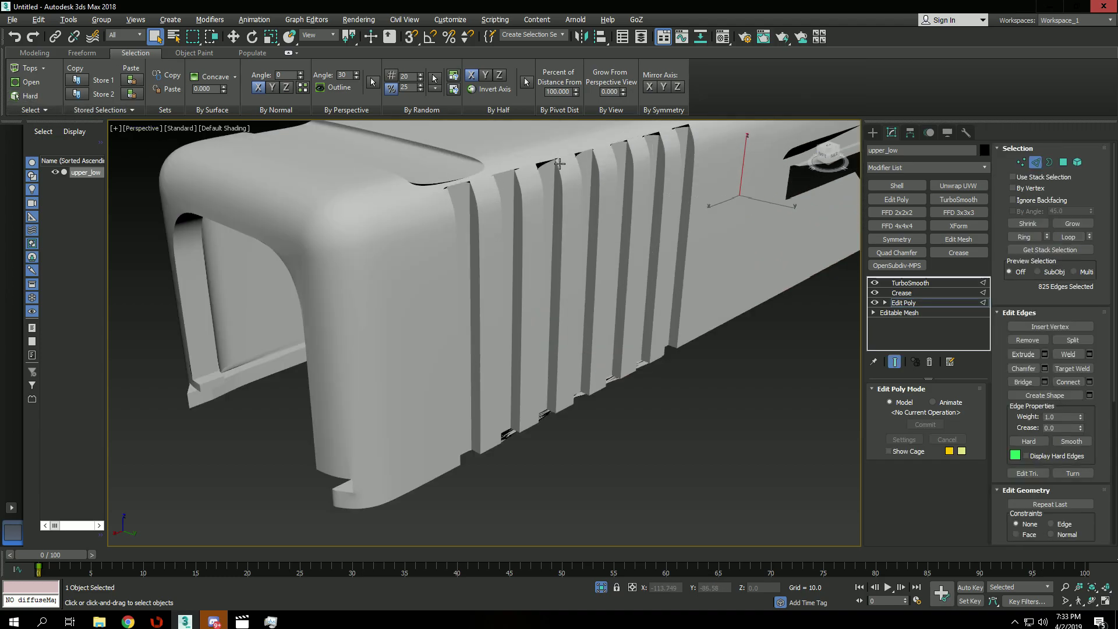
{"action": "middle_click_drag", "start_coordinate": [612, 160], "coordinate": [612, 238], "text": "alt"}
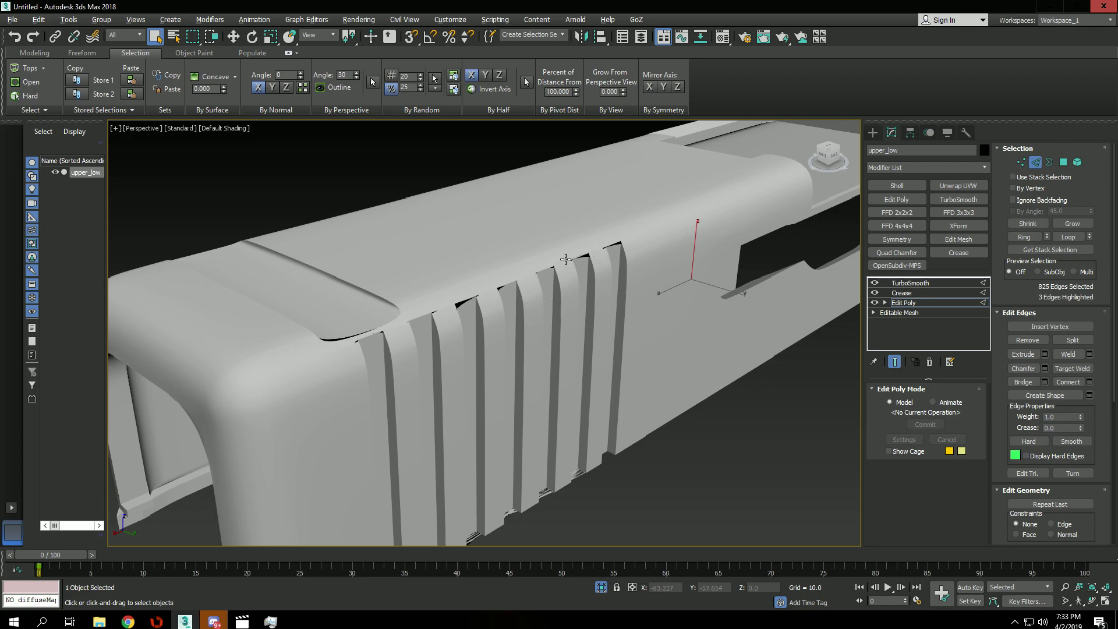
Select the five top polygons spanning the slide's width above the serrations, including the strips along both rounded edges
{"action": "key", "text": "F4"}
{"action": "key", "text": "1"}
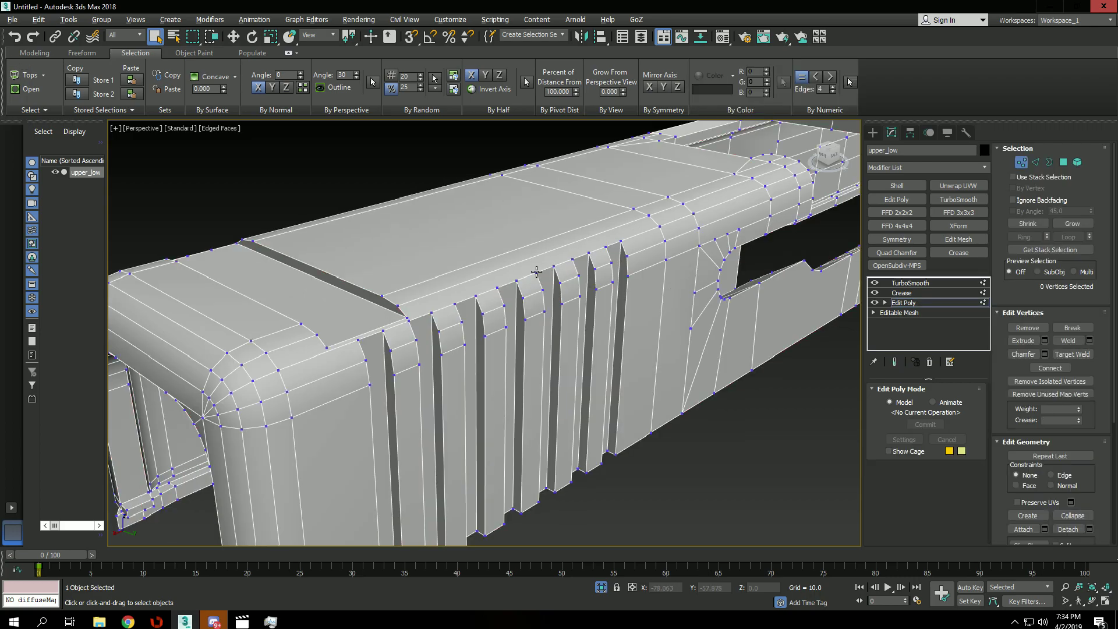
{"action": "left_click", "coordinate": [530, 276]}
{"action": "key", "text": "4"}
{"action": "left_click", "coordinate": [527, 263]}
{"action": "left_click", "coordinate": [519, 251], "text": "ctrl"}
{"action": "left_click", "coordinate": [508, 240], "text": "ctrl"}
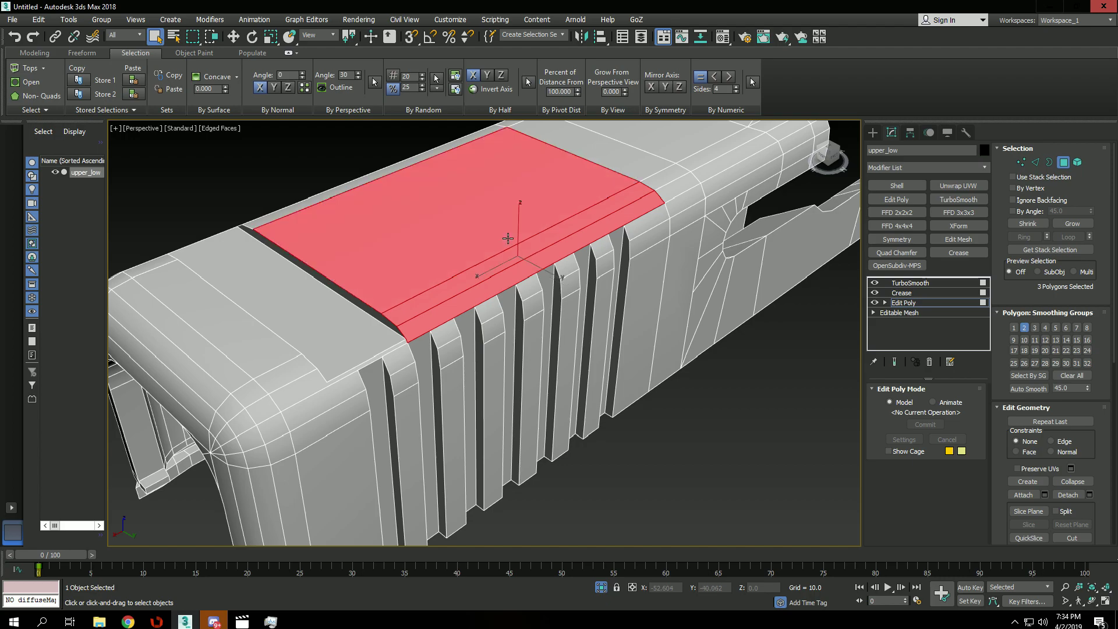
{"action": "scroll", "coordinate": [400, 215], "scroll_direction": "down", "scroll_amount": 1}
{"action": "middle_click_drag", "start_coordinate": [256, 312], "coordinate": [499, 354], "text": "alt"}
{"action": "left_click", "coordinate": [380, 329], "text": "ctrl"}
{"action": "left_click", "coordinate": [382, 341], "text": "ctrl"}
{"action": "scroll", "coordinate": [395, 335], "scroll_direction": "down", "scroll_amount": 3}
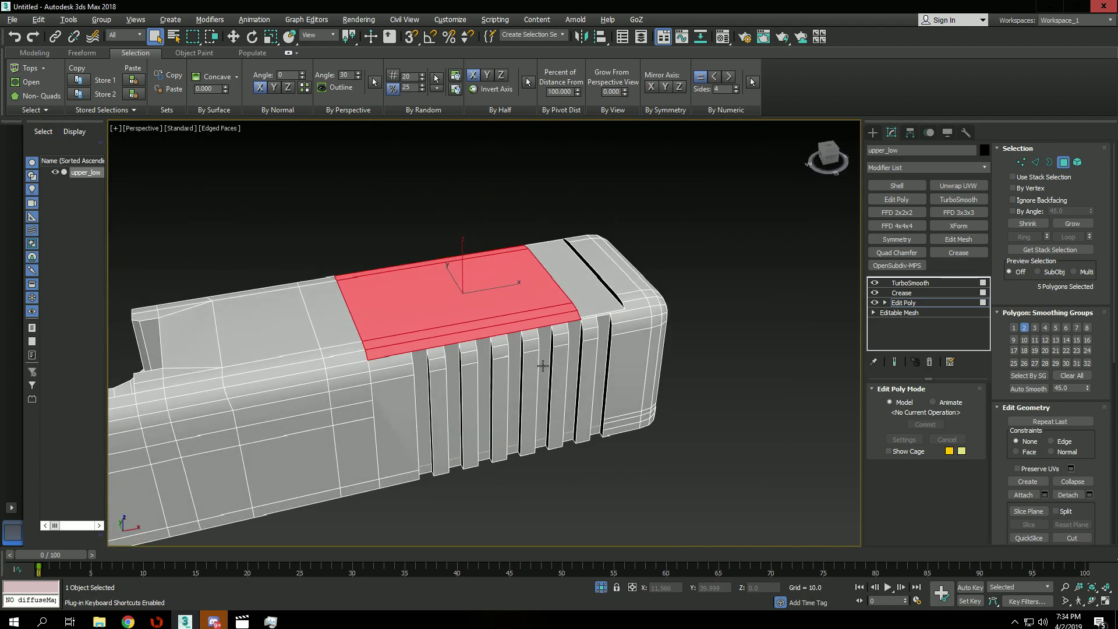
Slice the selected top polygons crosswise with the slice plane snapped to the frontmost serration notch's upper corner
{"action": "key", "text": "alt+s"}
{"action": "scroll", "coordinate": [502, 361], "scroll_direction": "down", "scroll_amount": 4}
{"action": "key", "text": "grave"}
{"action": "key", "text": "s"}
{"action": "left_click_drag", "start_coordinate": [450, 374], "coordinate": [477, 352]}
{"action": "scroll", "coordinate": [486, 342], "scroll_direction": "up", "scroll_amount": 4}
{"action": "scroll", "coordinate": [476, 352], "scroll_direction": "up", "scroll_amount": 6}
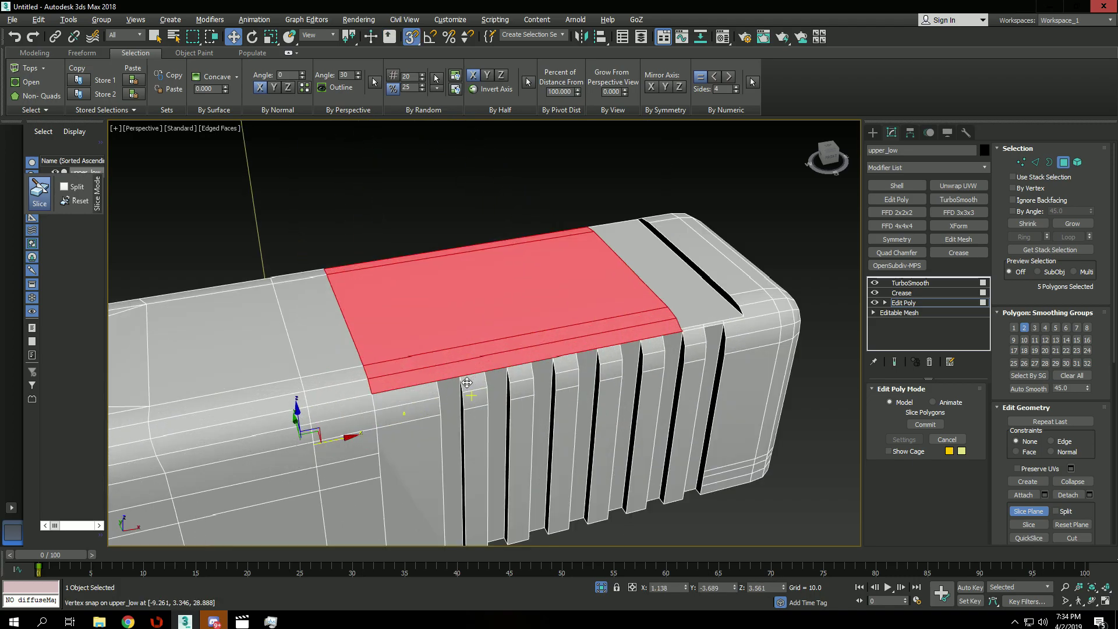
{"action": "scroll", "coordinate": [462, 401], "scroll_direction": "down", "scroll_amount": 8}
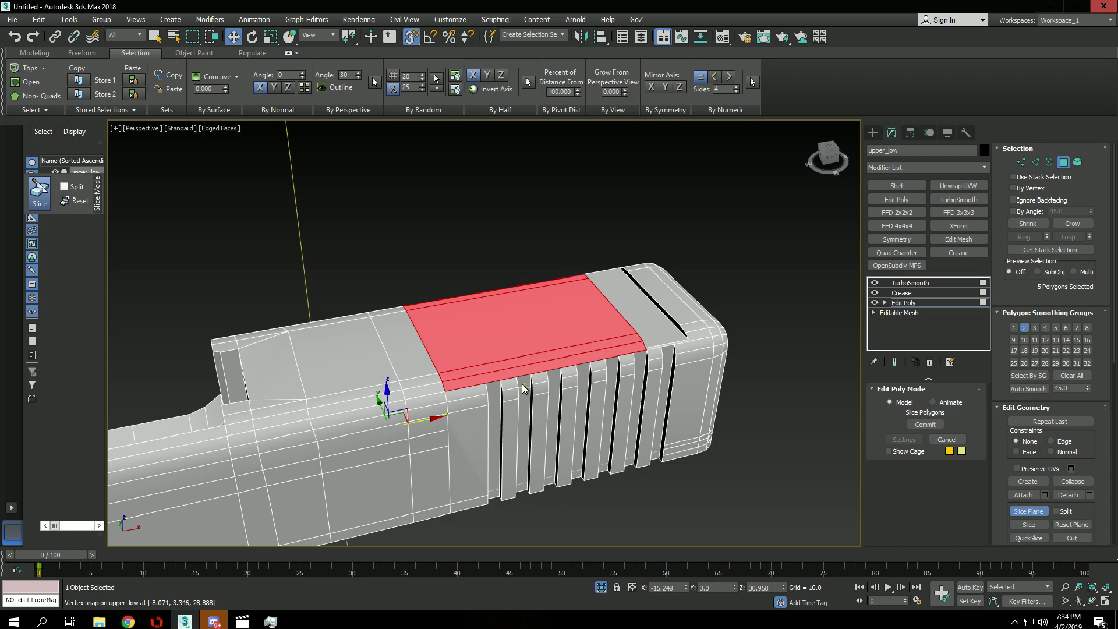
{"action": "mouse_move", "coordinate": [491, 397]}
{"action": "left_mouse_down"}
{"action": "mouse_move", "coordinate": [542, 383]}
{"action": "mouse_move", "coordinate": [501, 391]}
{"action": "left_mouse_up"}
{"action": "scroll", "coordinate": [524, 386], "scroll_direction": "up", "scroll_amount": 8}
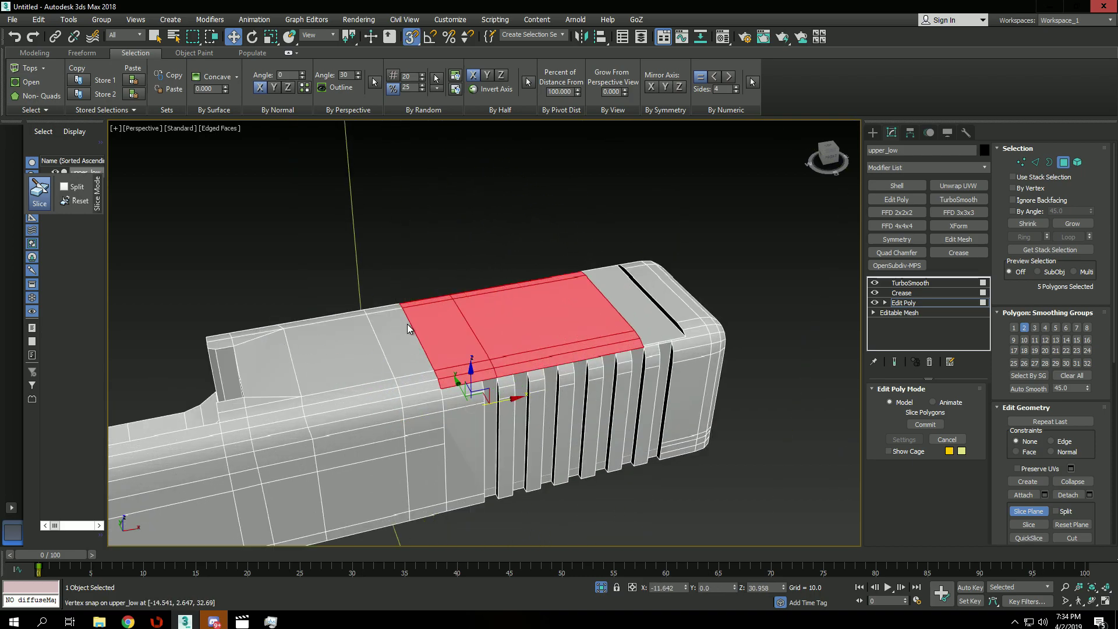
{"action": "left_click", "coordinate": [30, 189]}
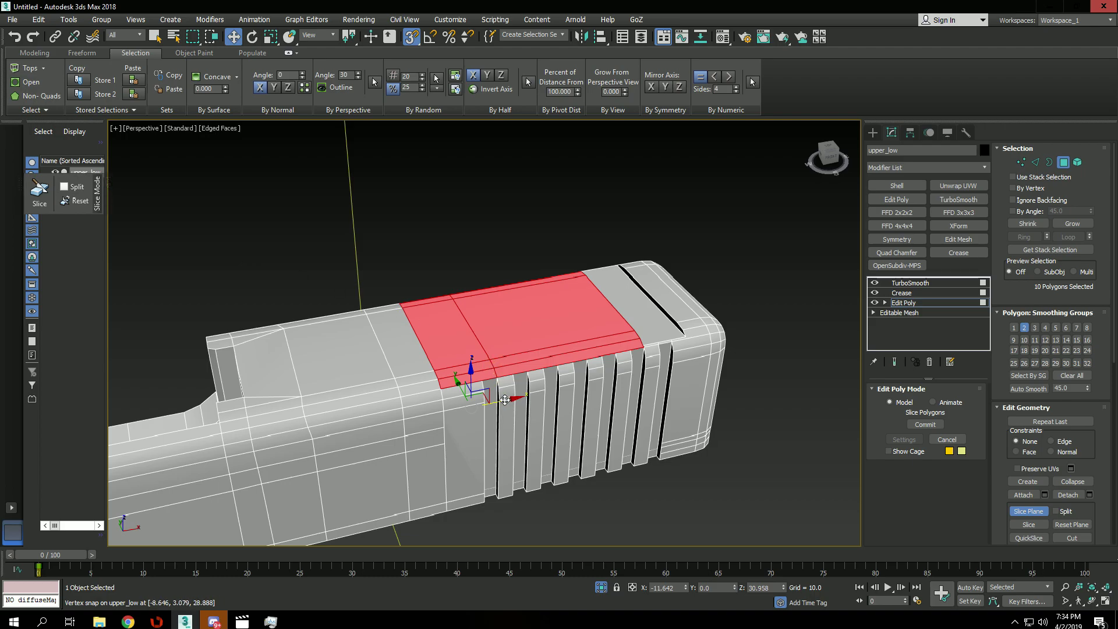
Continue slicing the selected top polygons at the upper corners of the remaining serration notches toward the rear
{"action": "left_click_drag", "start_coordinate": [500, 401], "coordinate": [633, 365]}
{"action": "scroll", "coordinate": [632, 364], "scroll_direction": "up", "scroll_amount": 4}
{"action": "scroll", "coordinate": [634, 365], "scroll_direction": "down", "scroll_amount": 7}
{"action": "key", "text": "1"}
{"action": "key", "text": "q"}
Select the hard edges and compare the smoothed and base meshes across the newly sliced top, with and without edged faces
{"action": "key", "text": "2"}
{"action": "left_click", "coordinate": [501, 260]}
{"action": "left_click", "coordinate": [31, 99]}
{"action": "key", "text": "e"}
{"action": "scroll", "coordinate": [624, 360], "scroll_direction": "up", "scroll_amount": 6}
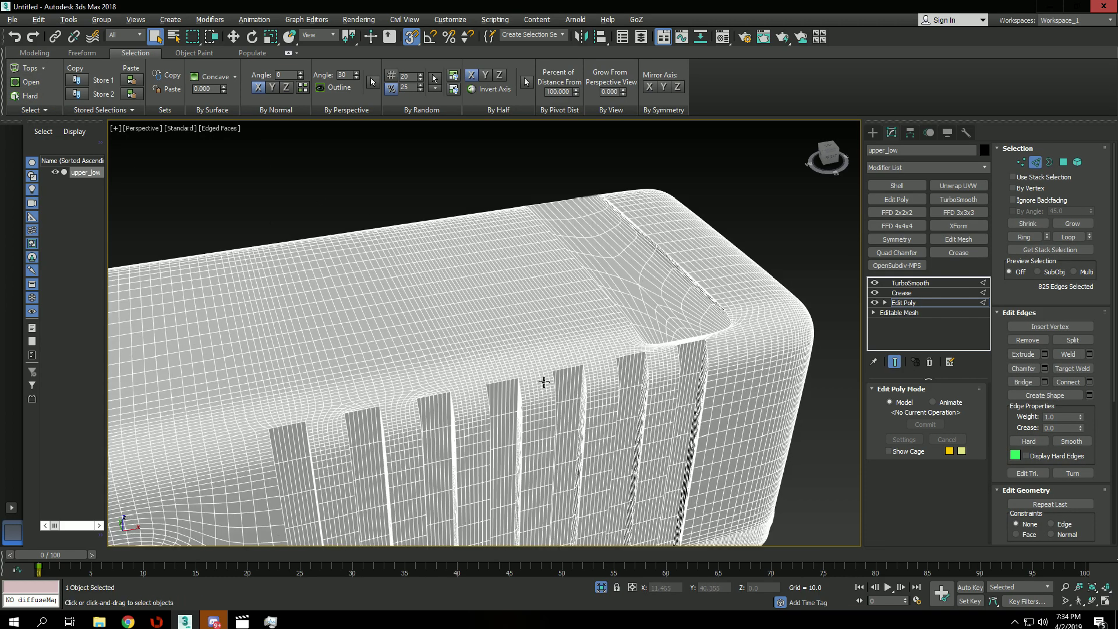
{"action": "key", "text": "F4"}
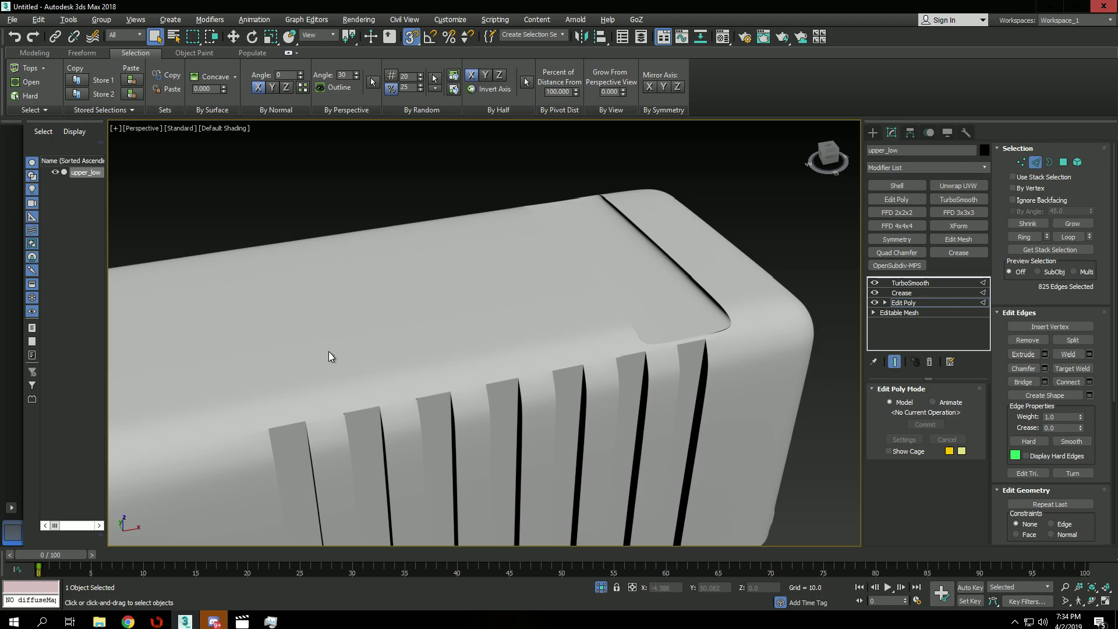
{"action": "key", "text": "F4"}
{"action": "key", "text": "ctrl+e"}
{"action": "key", "text": "1"}
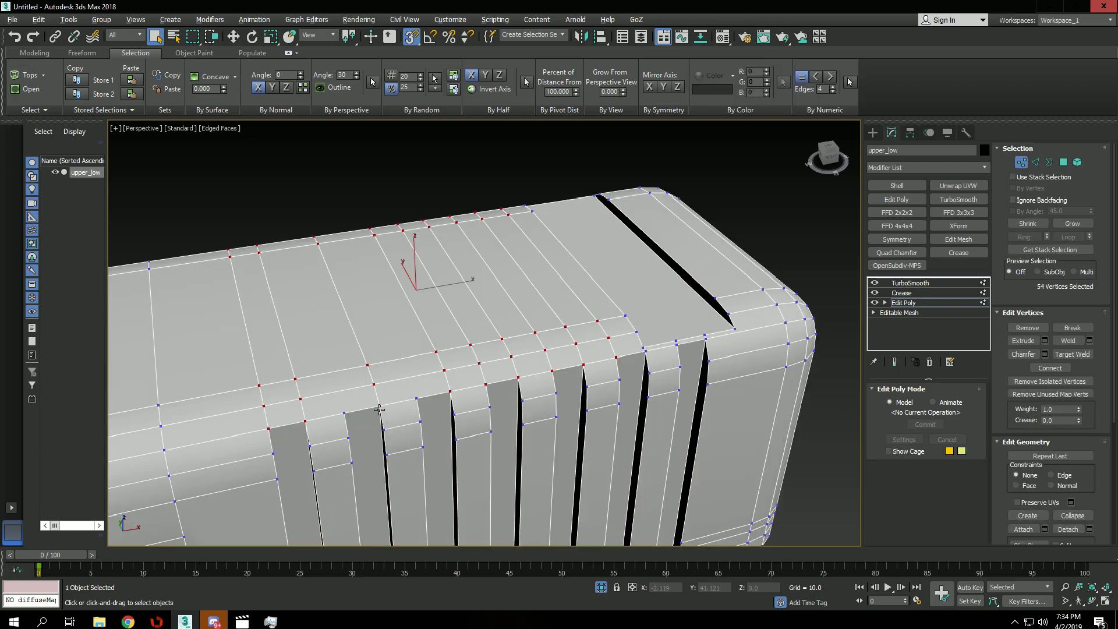
Examine the smoothed shading close up at the upper corners of the serration notches
{"action": "left_click", "coordinate": [379, 406]}
{"action": "middle_click_drag", "start_coordinate": [487, 387], "coordinate": [453, 391], "text": "alt"}
{"action": "key", "text": "2"}
{"action": "left_click", "coordinate": [475, 230]}
{"action": "key", "text": "ctrl+z"}
{"action": "key", "text": "ctrl+e"}
{"action": "key", "text": "F4"}
{"action": "scroll", "coordinate": [442, 421], "scroll_direction": "up", "scroll_amount": 3}
{"action": "scroll", "coordinate": [407, 409], "scroll_direction": "up", "scroll_amount": 4}
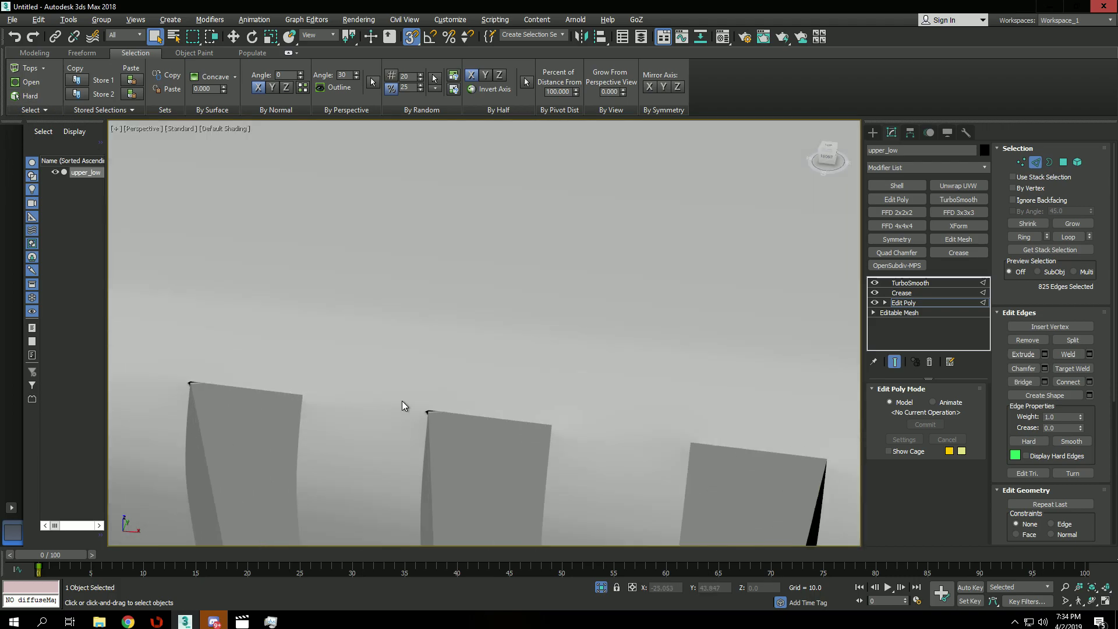
{"action": "middle_click_drag", "start_coordinate": [371, 412], "coordinate": [501, 347]}
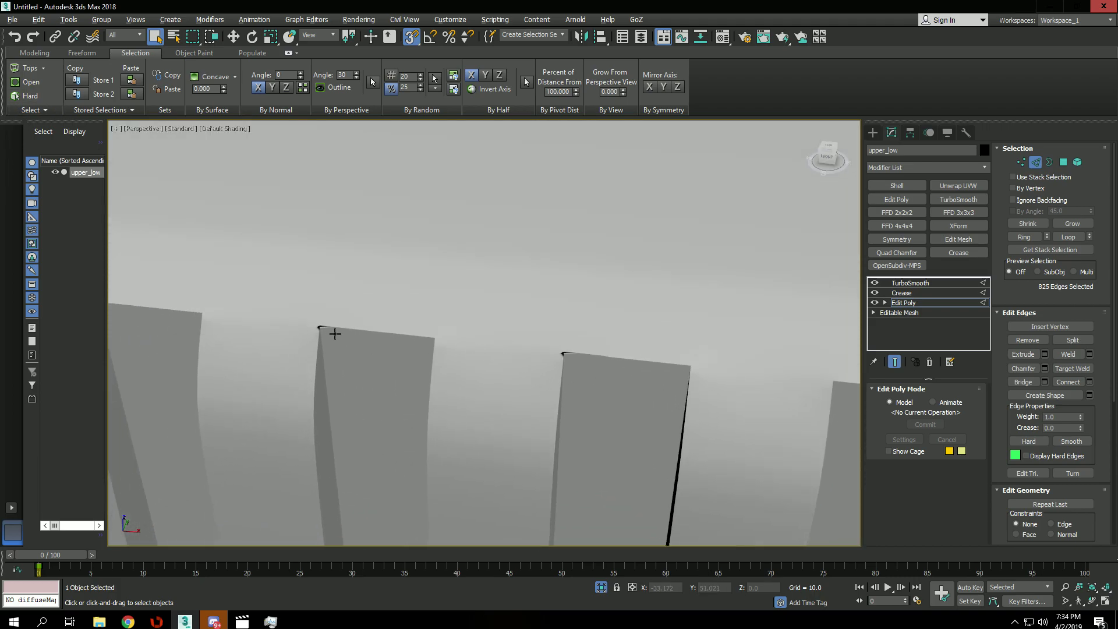
{"action": "scroll", "coordinate": [561, 359], "scroll_direction": "down", "scroll_amount": 5}
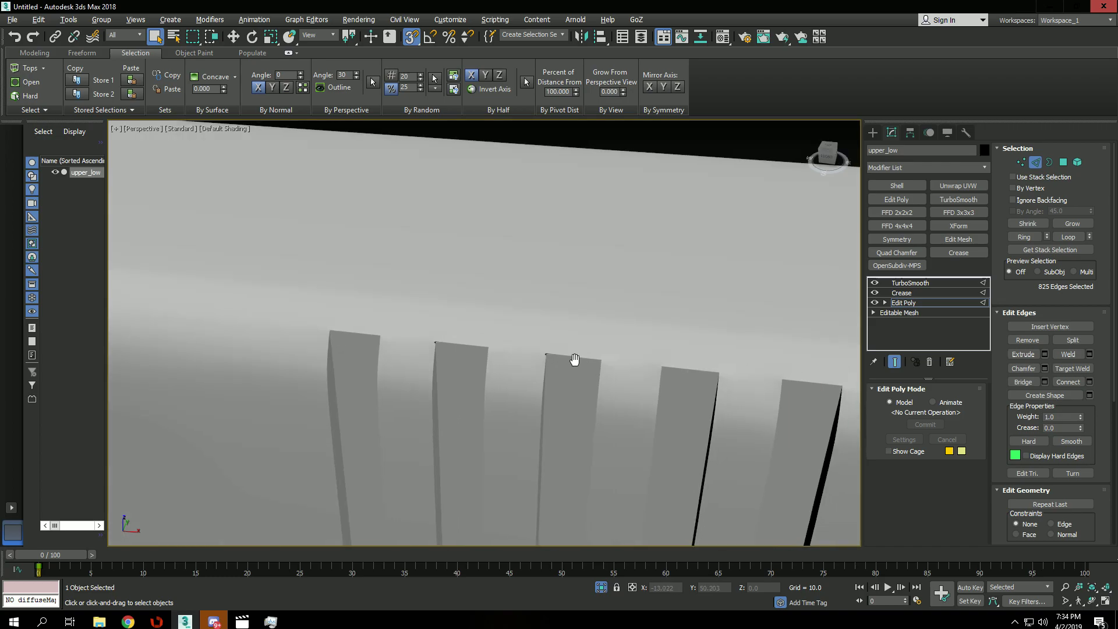
{"action": "scroll", "coordinate": [592, 342], "scroll_direction": "down", "scroll_amount": 4}
{"action": "middle_click_drag", "start_coordinate": [584, 367], "coordinate": [558, 316], "text": "alt"}
Compare the base and smoothed results over the whole slide and around the rear top groove with hard edges selected
{"action": "key", "text": "grave"}
{"action": "key", "text": "1"}
{"action": "left_click_drag", "start_coordinate": [567, 288], "coordinate": [577, 272]}
{"action": "middle_click_drag", "start_coordinate": [577, 272], "coordinate": [565, 336], "text": "alt"}
{"action": "scroll", "coordinate": [565, 337], "scroll_direction": "down", "scroll_amount": 5}
{"action": "key", "text": "2"}
{"action": "left_click", "coordinate": [24, 96]}
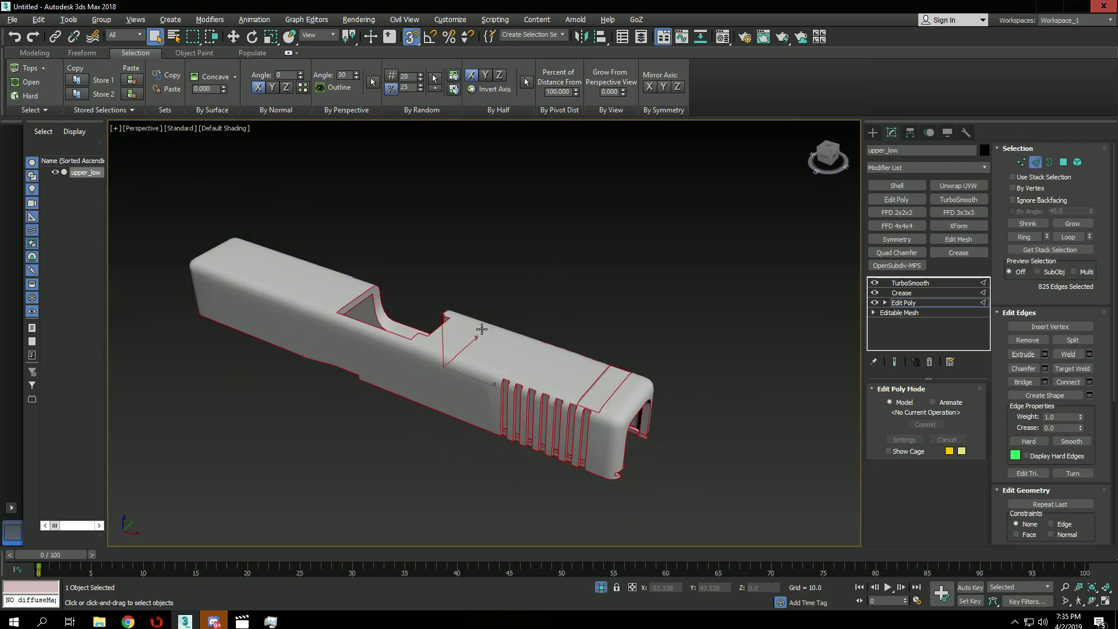
{"action": "key", "text": "grave"}
{"action": "key", "text": "grave"}
{"action": "key", "text": "grave"}
{"action": "key", "text": "grave"}
{"action": "scroll", "coordinate": [586, 403], "scroll_direction": "up", "scroll_amount": 5}
{"action": "key", "text": "grave"}
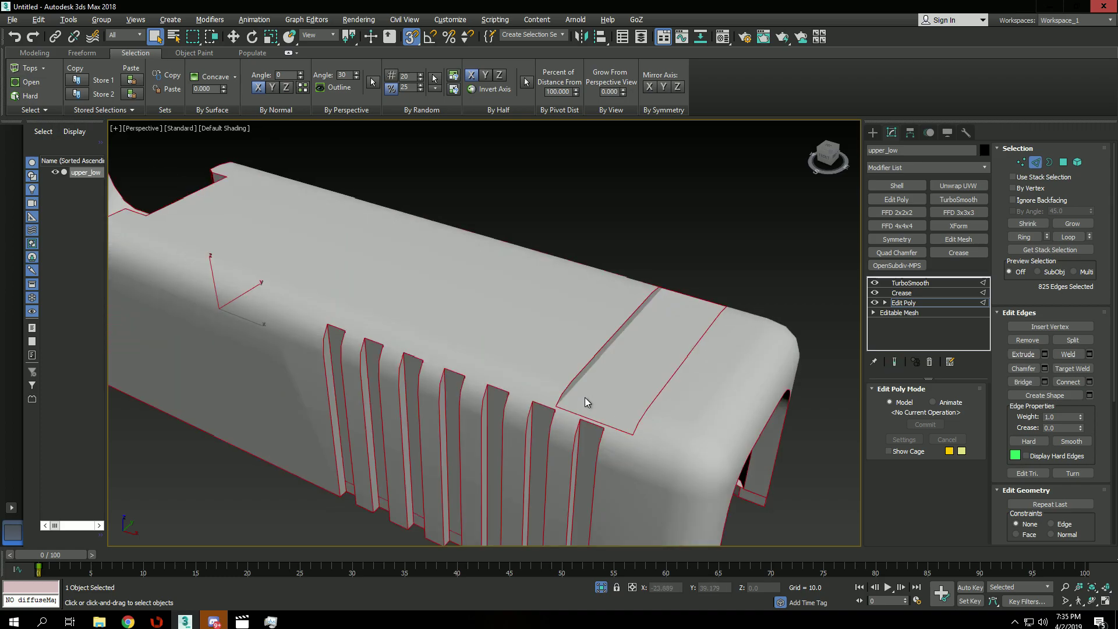
Clear the polygon selection and select the front edge of the groove across the slide's rear top
{"action": "key", "text": "4"}
{"action": "left_click", "coordinate": [613, 388]}
{"action": "key", "text": "ctrl+d"}
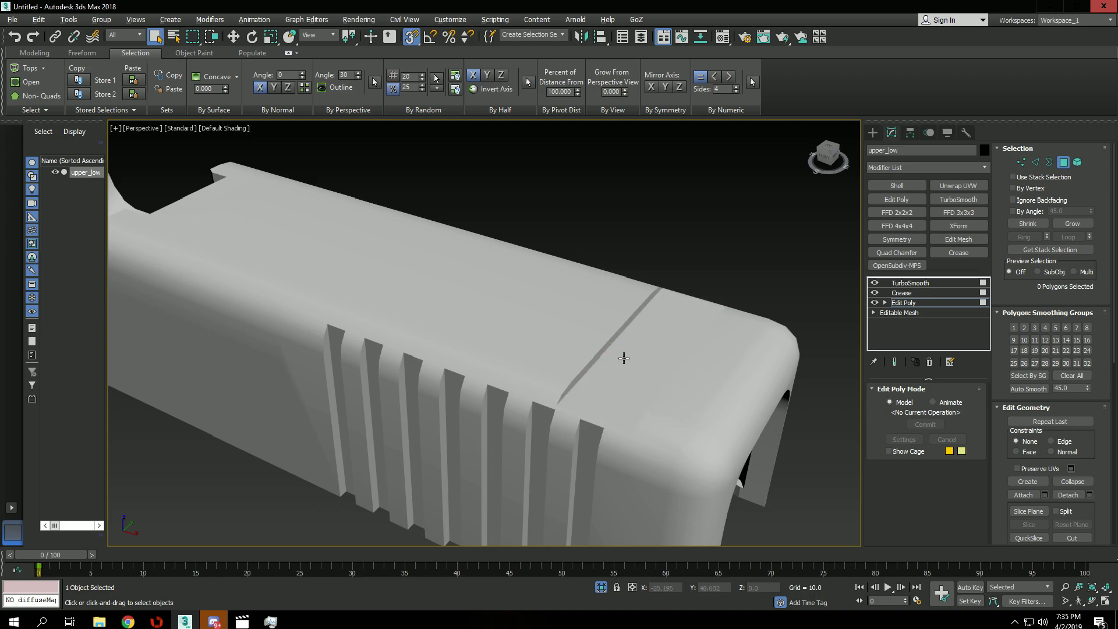
{"action": "key", "text": "2"}
{"action": "left_click", "coordinate": [598, 352]}
{"action": "middle_click_drag", "start_coordinate": [600, 352], "coordinate": [598, 351], "text": "alt"}
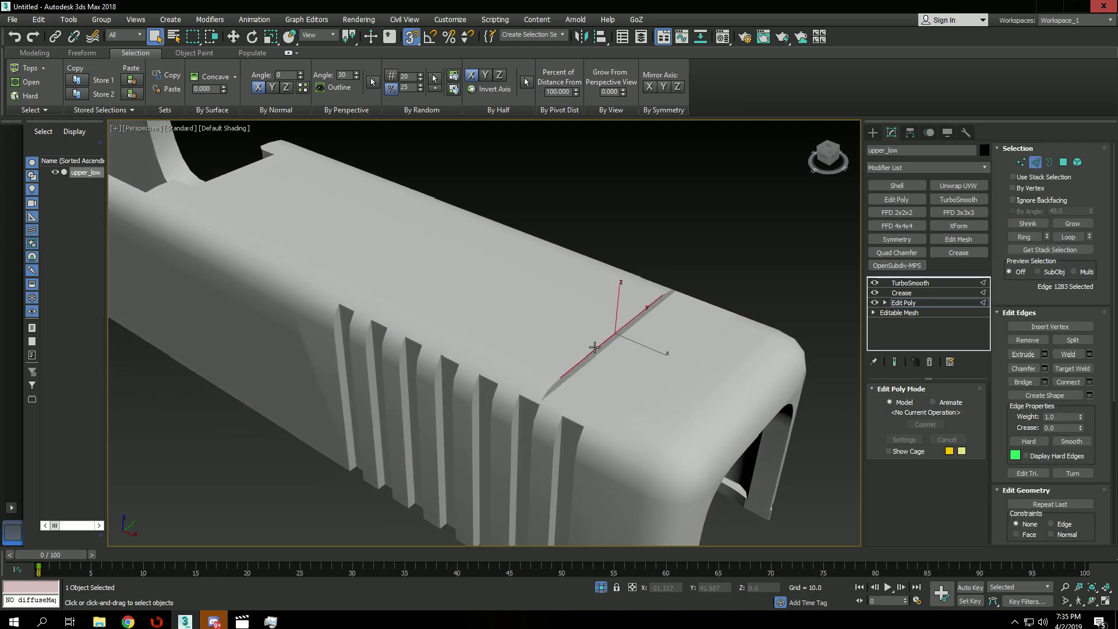